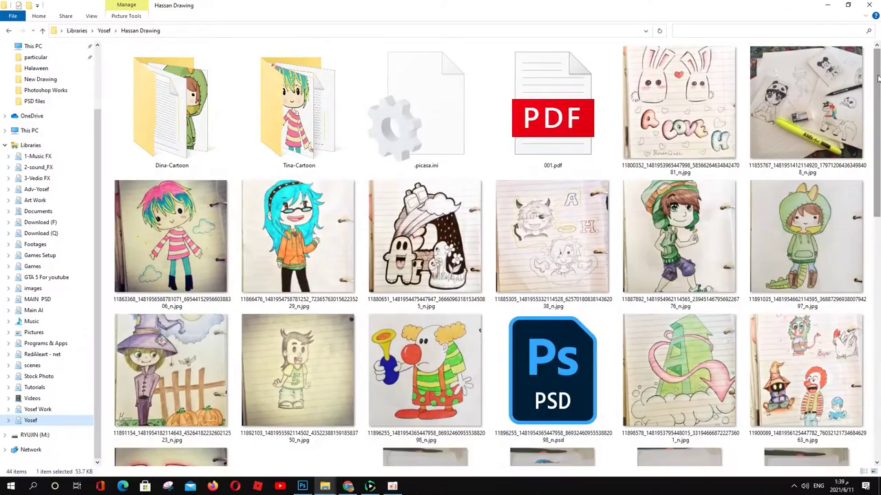
# Scroll the intro's scanned-drawings folder down toward the pumpkin-witch scan
pyautogui.moveTo(877, 78)
pyautogui.mouseDown()
pyautogui.moveTo(870, 153)
pyautogui.moveTo(879, 330)
pyautogui.mouseUp()
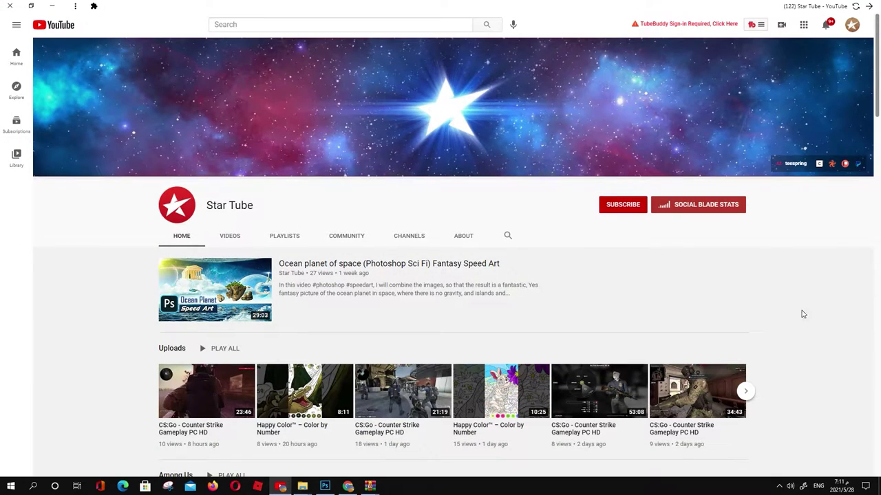
# Subscribe to the Star Tube channel with bell notifications set to All
pyautogui.click(627, 210)
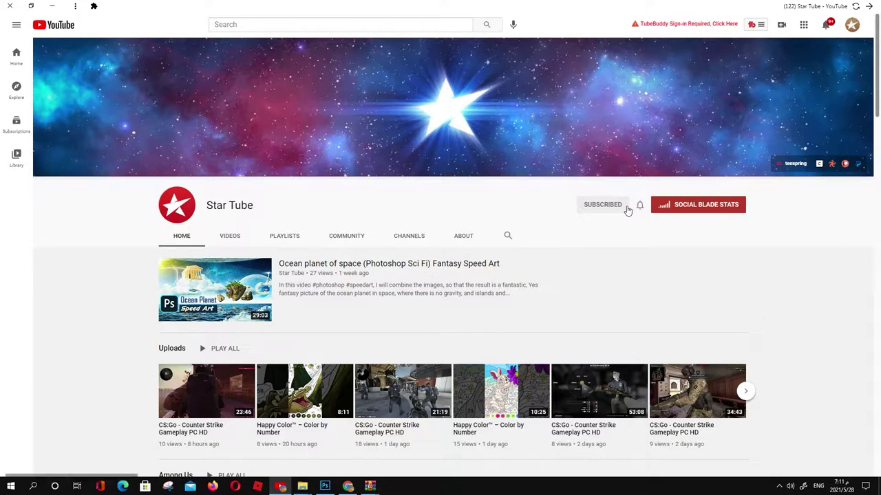
pyautogui.click(641, 208)
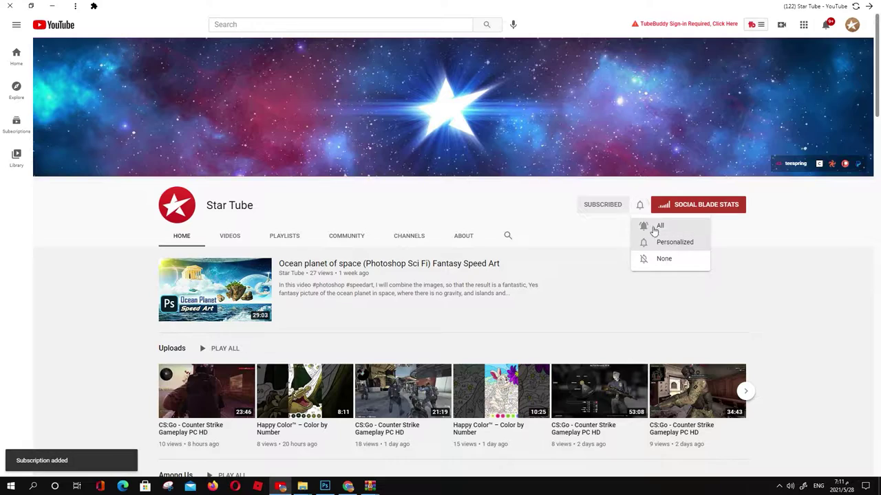
pyautogui.click(647, 225)
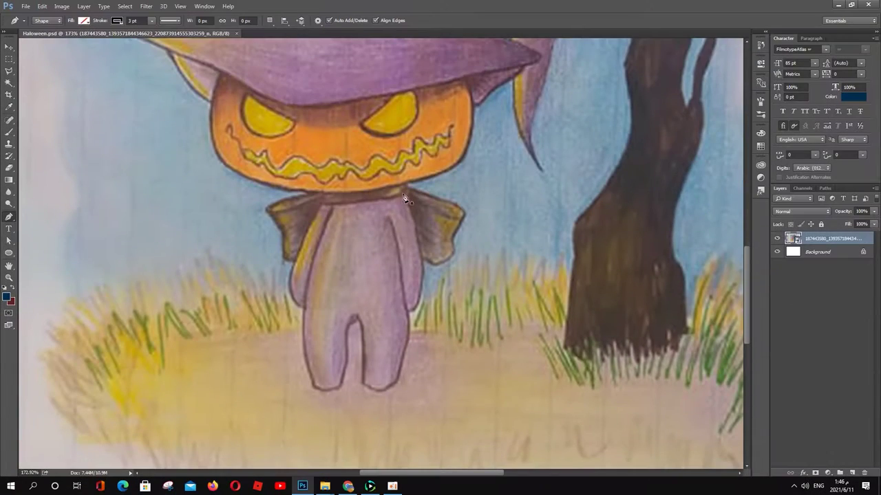
pyautogui.click(397, 187)
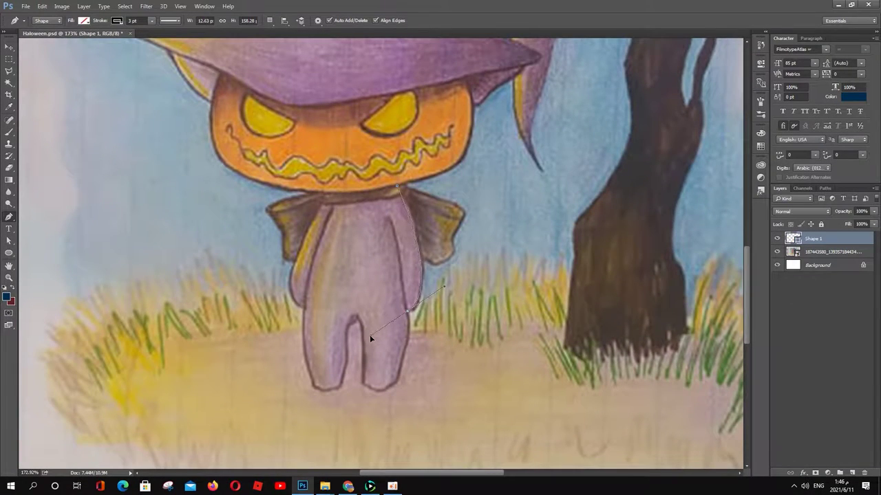
# Curve the body's right edge and set the shape stroke to 0.5 pt
pyautogui.moveTo(408, 311); pyautogui.dragTo(430, 309)
pyautogui.doubleClick(132, 20)
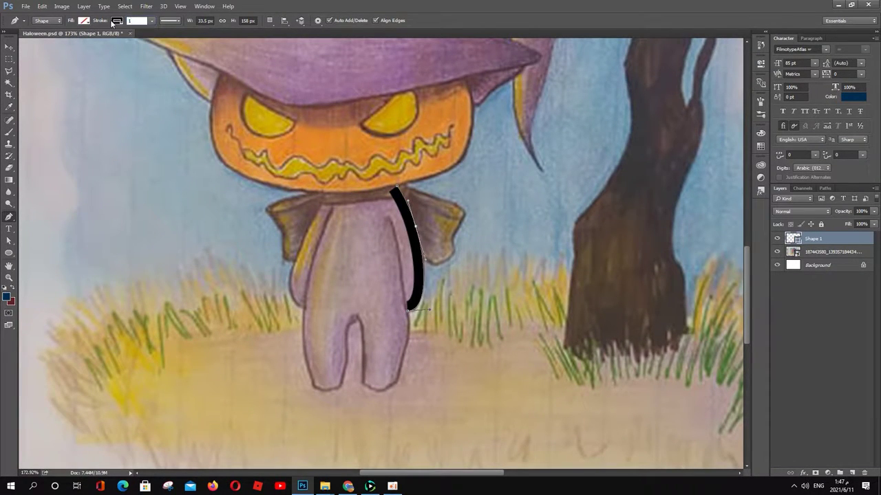
pyautogui.write('1')
pyautogui.click(170, 20)
pyautogui.click(137, 118)
pyautogui.doubleClick(132, 20)
pyautogui.write('0.5')
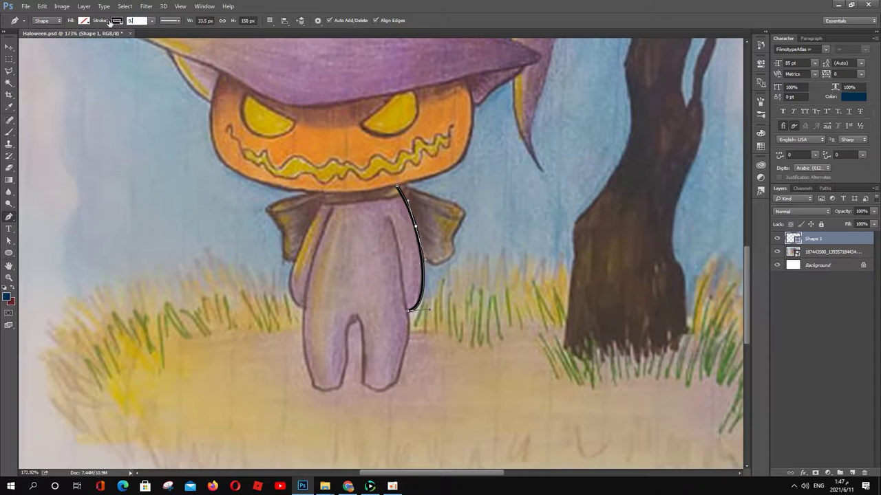
pyautogui.press('Return')
# Trace the body outline around the legs and left side, closing it at the neck
pyautogui.click(390, 225)
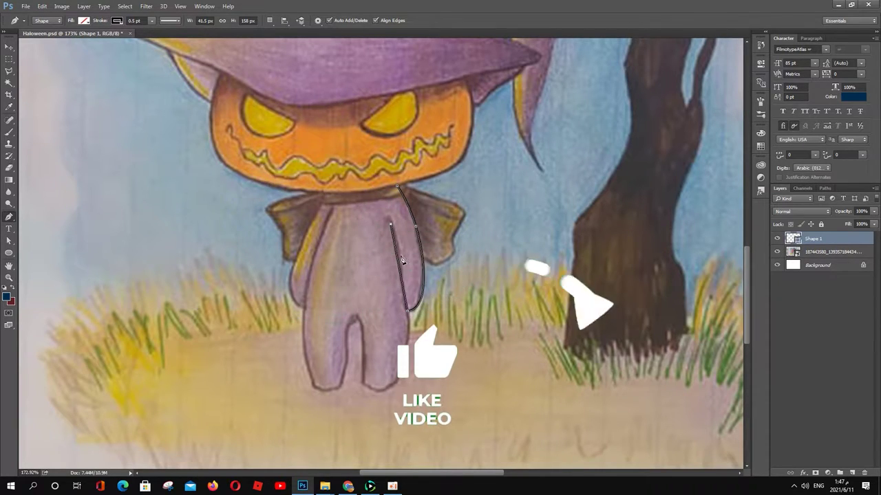
pyautogui.moveTo(387, 388); pyautogui.dragTo(333, 392)
pyautogui.click(354, 315)
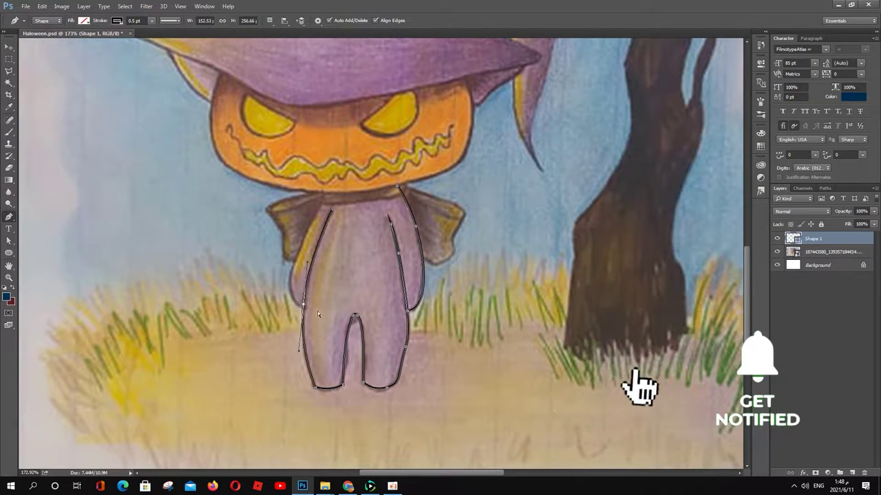
pyautogui.click(303, 307)
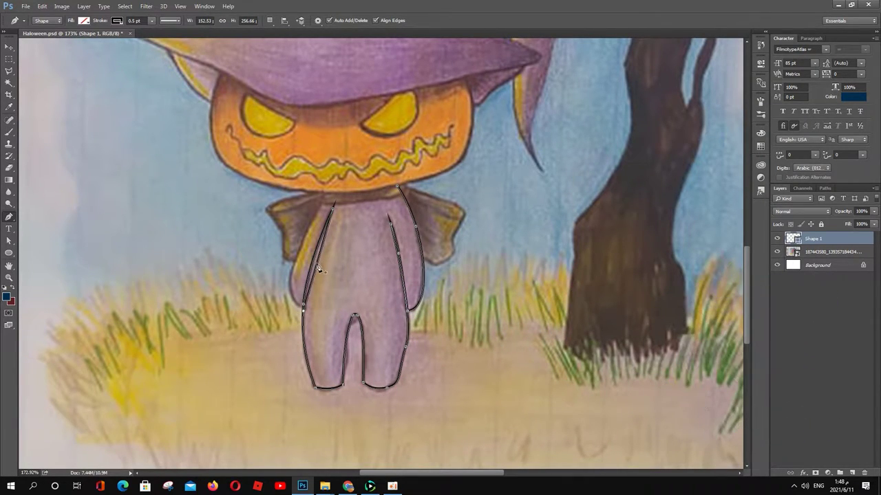
pyautogui.moveTo(317, 263); pyautogui.dragTo(303, 236)
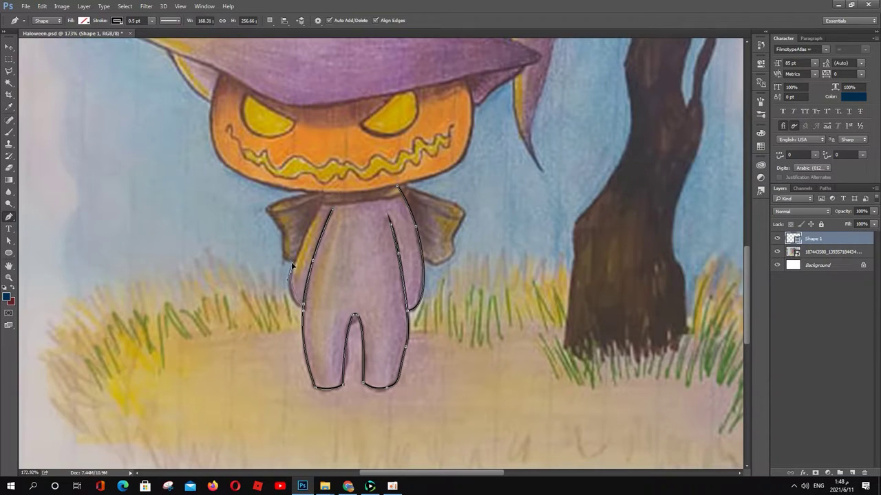
pyautogui.click(324, 194)
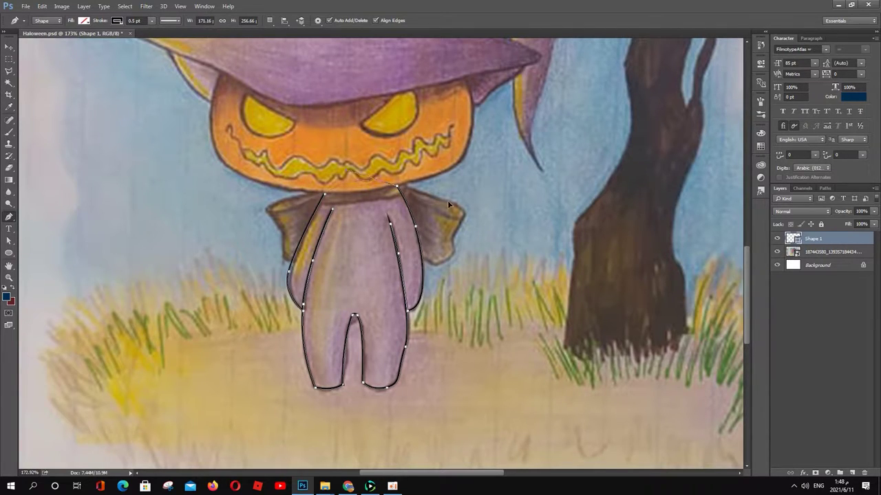
pyautogui.moveTo(447, 201); pyautogui.dragTo(482, 252)
# Review the stroke alignment options and finish the Shape 1 body outline
pyautogui.click(166, 21)
pyautogui.click(202, 118)
pyautogui.click(402, 238)
pyautogui.click(827, 356)
# Trace Shape 2 around the pumpkin head and hat brim with curved segments
pyautogui.scroll(2, 382, 254)
pyautogui.click(230, 121)
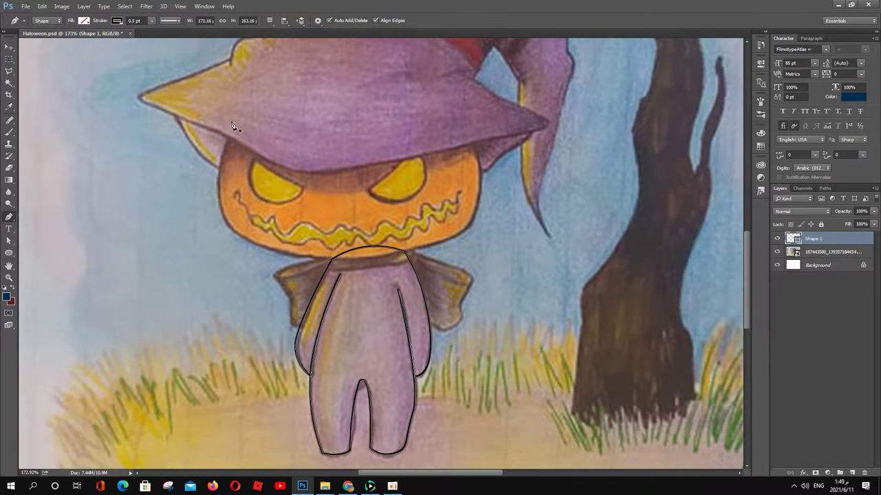
pyautogui.moveTo(216, 207); pyautogui.dragTo(249, 251)
pyautogui.moveTo(363, 258); pyautogui.dragTo(409, 254)
pyautogui.moveTo(480, 194); pyautogui.dragTo(483, 139)
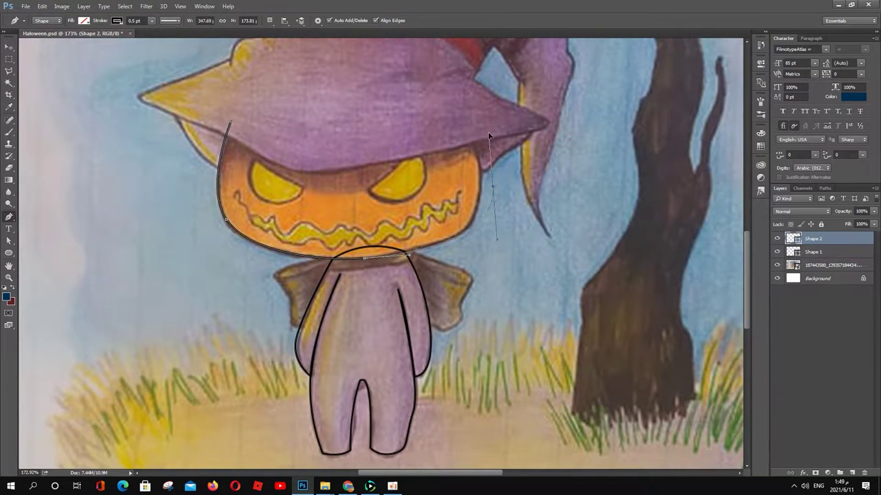
pyautogui.moveTo(457, 96); pyautogui.dragTo(457, 97)
pyautogui.moveTo(230, 121)
pyautogui.mouseDown()
pyautogui.moveTo(251, 81)
pyautogui.moveTo(197, 190)
pyautogui.mouseUp()
pyautogui.moveTo(457, 97); pyautogui.dragTo(450, 101)
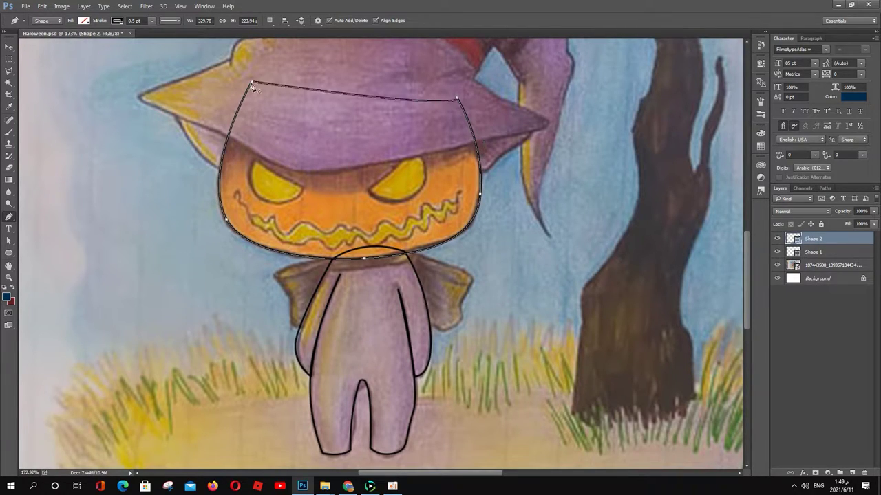
pyautogui.moveTo(351, 92); pyautogui.dragTo(347, 73)
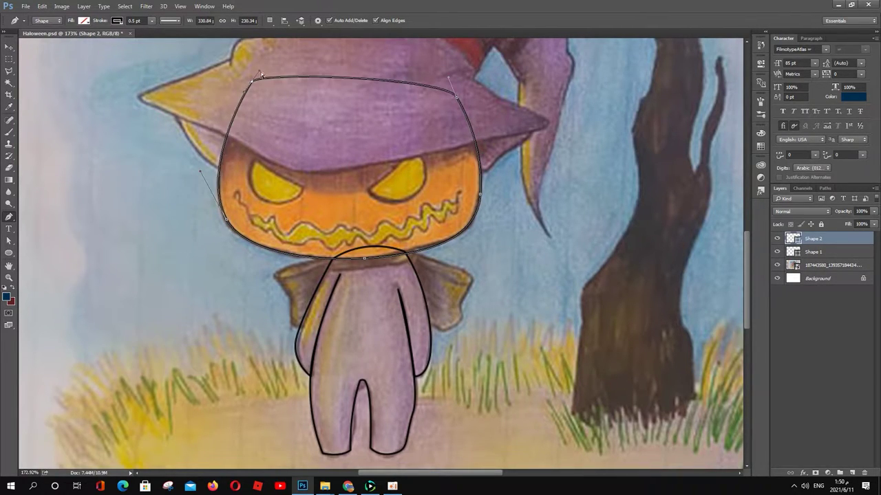
pyautogui.moveTo(394, 200); pyautogui.dragTo(454, 299)
# Start Shape 3 at the hat's drooping tail and curve it up the outer edge
pyautogui.click(596, 357)
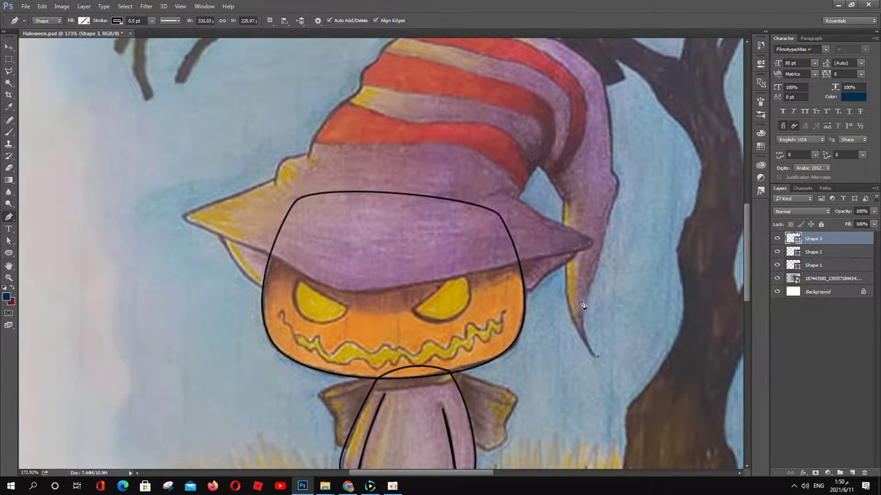
pyautogui.moveTo(585, 301); pyautogui.dragTo(591, 278)
pyautogui.click(613, 201)
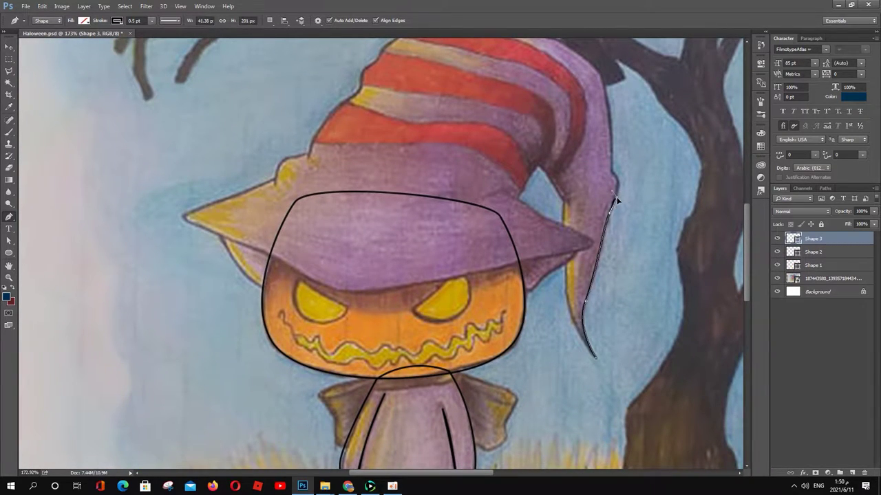
pyautogui.moveTo(615, 200); pyautogui.dragTo(615, 176)
pyautogui.scroll(3, 613, 160)
# Place anchors along the hat's top edge to its top-left corner
pyautogui.click(611, 130)
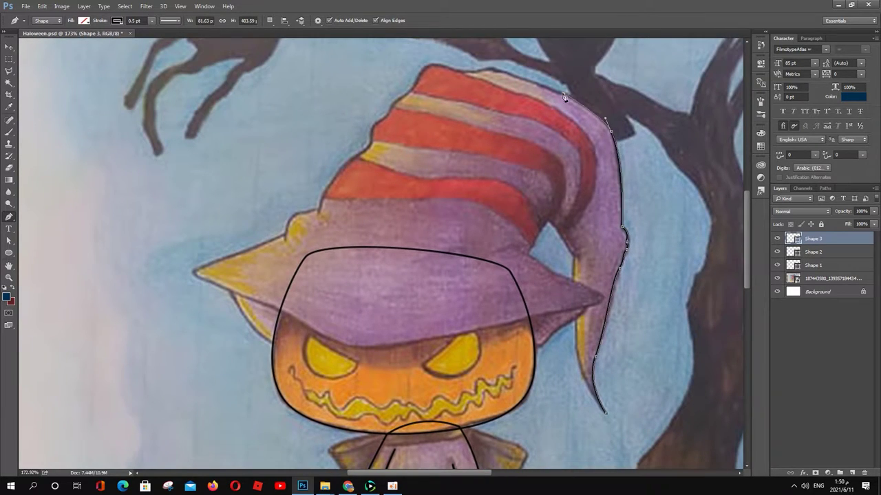
pyautogui.click(564, 92)
pyautogui.click(523, 79)
pyautogui.click(486, 69)
pyautogui.click(459, 69)
pyautogui.click(424, 67)
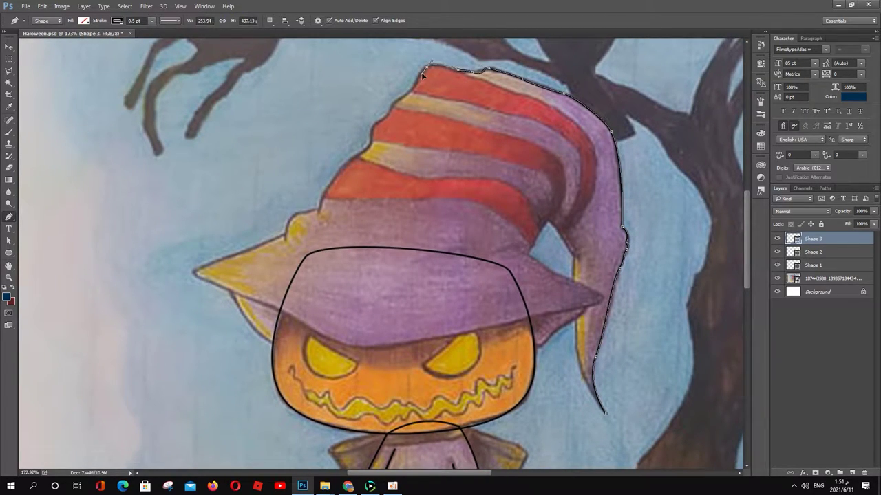
pyautogui.click(413, 86)
pyautogui.click(390, 106)
# Trace down the hat cone's left edge to where it meets the brim
pyautogui.click(362, 152)
pyautogui.click(354, 157)
pyautogui.click(333, 177)
pyautogui.click(319, 206)
pyautogui.click(320, 214)
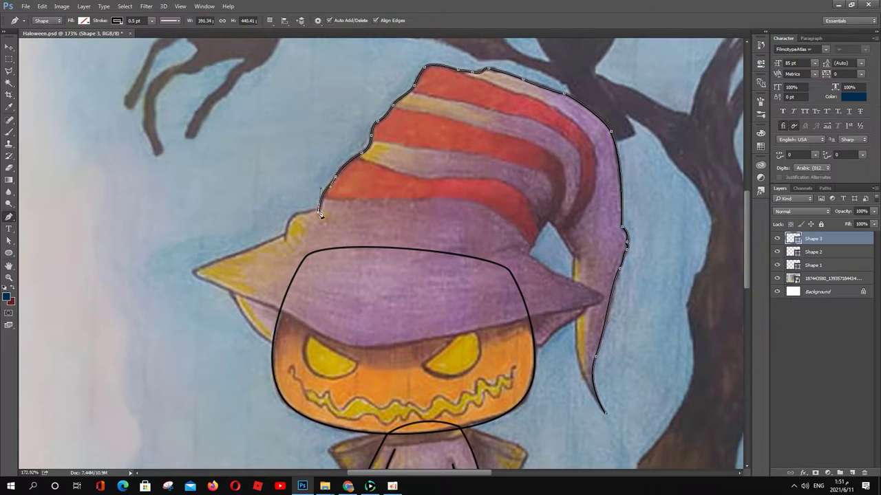
# Trace the brim's left edge, left tip and lower edge back toward the tail
pyautogui.click(286, 238)
pyautogui.click(288, 249)
pyautogui.click(242, 254)
pyautogui.click(193, 272)
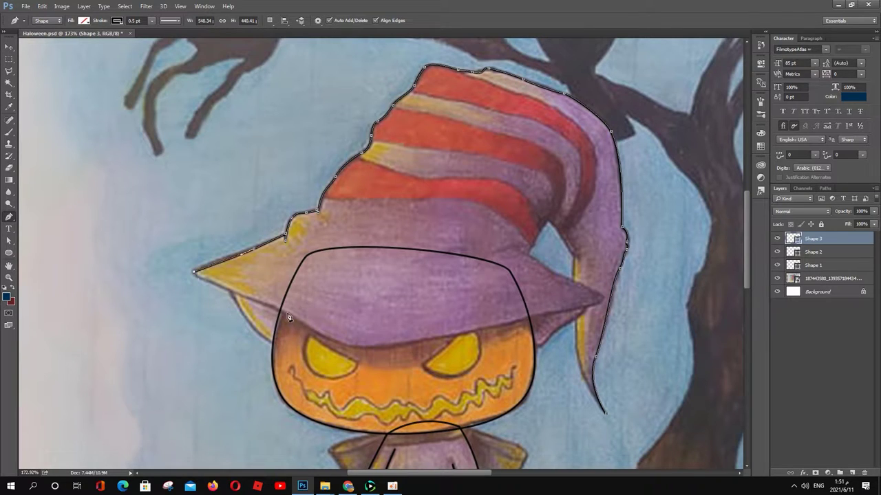
pyautogui.click(290, 315)
pyautogui.click(448, 337)
pyautogui.moveTo(579, 308); pyautogui.dragTo(596, 310)
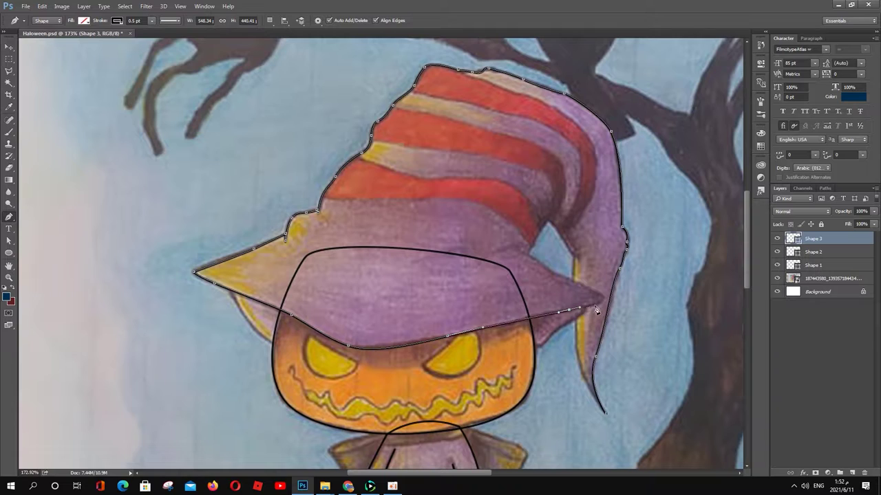
pyautogui.click(607, 412)
# Undo the wrong closing segment and trace the tail's inner gap down to the brim
pyautogui.hotkey('ctrl', 'z')
pyautogui.moveTo(578, 335); pyautogui.dragTo(576, 323)
pyautogui.click(572, 255)
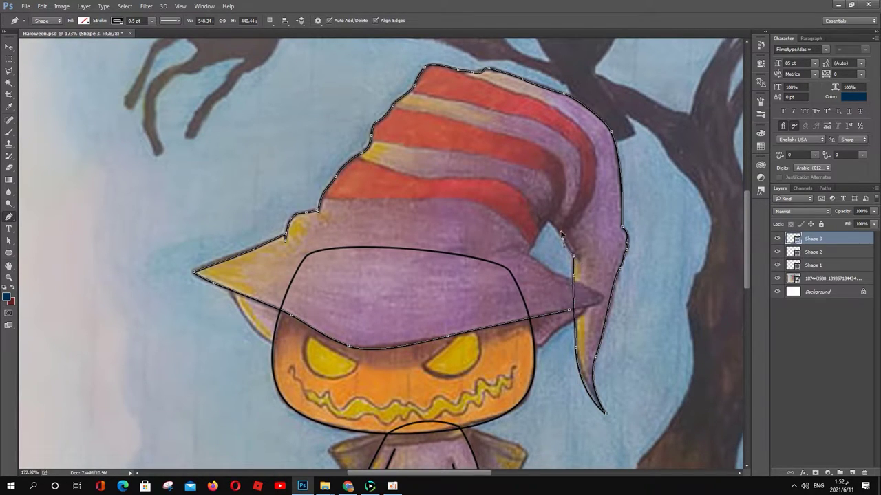
pyautogui.click(529, 254)
pyautogui.click(570, 281)
pyautogui.click(569, 310)
# Trace a closed curved outline around the hat brim
pyautogui.click(269, 342)
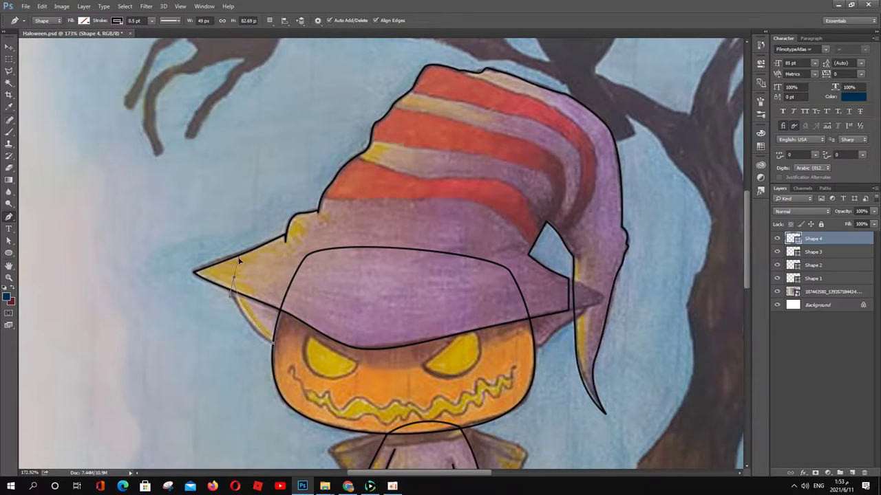
pyautogui.moveTo(229, 274); pyautogui.dragTo(218, 237)
pyautogui.moveTo(382, 236); pyautogui.dragTo(413, 234)
pyautogui.moveTo(572, 318); pyautogui.dragTo(540, 346)
pyautogui.click(272, 343)
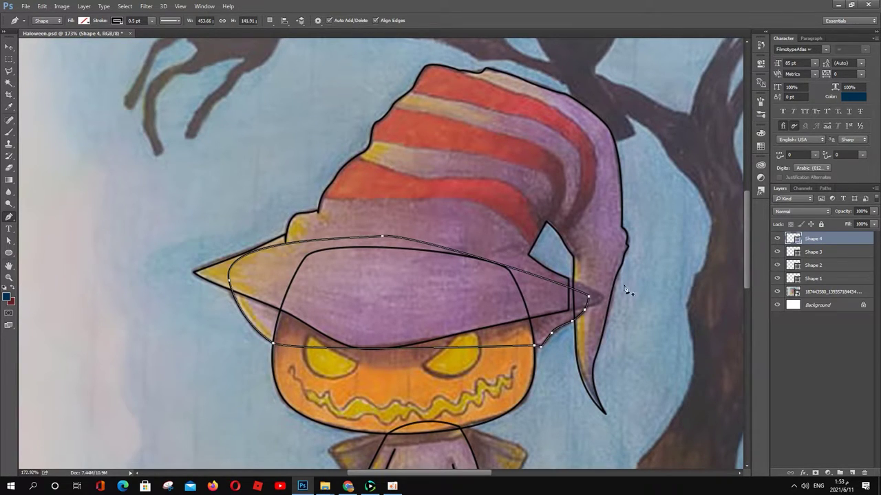
# Start a second brim outline, briefly showing and checking the hat cone shape
pyautogui.moveTo(777, 238); pyautogui.dragTo(777, 252)
pyautogui.moveTo(532, 245); pyautogui.dragTo(554, 273)
pyautogui.moveTo(545, 313); pyautogui.dragTo(497, 327)
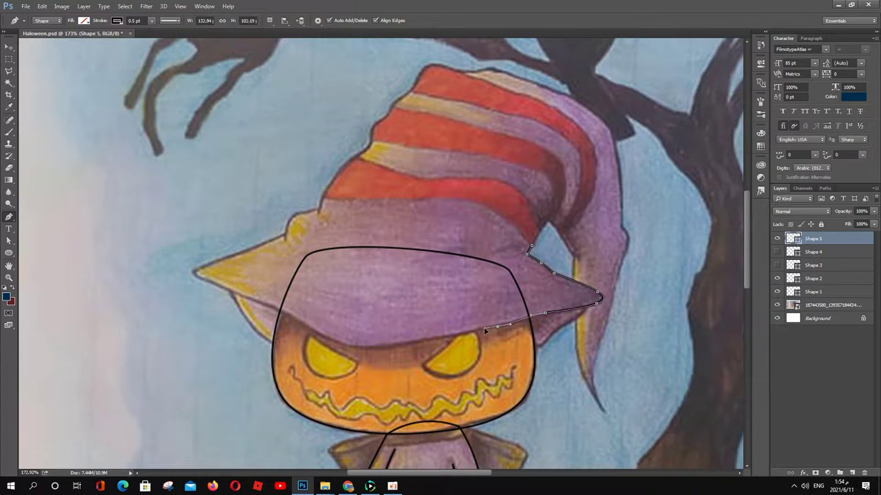
pyautogui.click(777, 265)
pyautogui.click(812, 265)
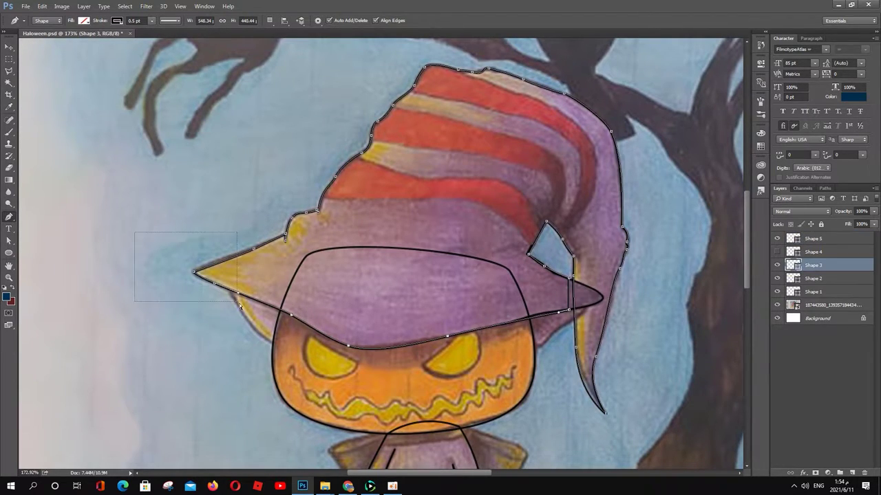
pyautogui.moveTo(268, 291); pyautogui.dragTo(482, 357)
pyautogui.click(777, 265)
pyautogui.click(812, 238)
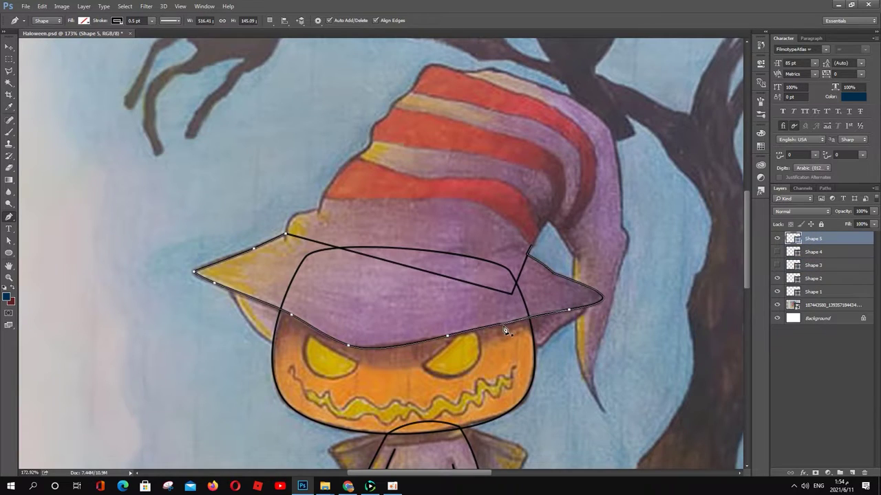
# Reroute the brim's right-tip segment along the lower edge and close it smoothly
pyautogui.keyDown('ctrl'); pyautogui.click(584, 313); pyautogui.keyUp('ctrl')
pyautogui.click(498, 325)
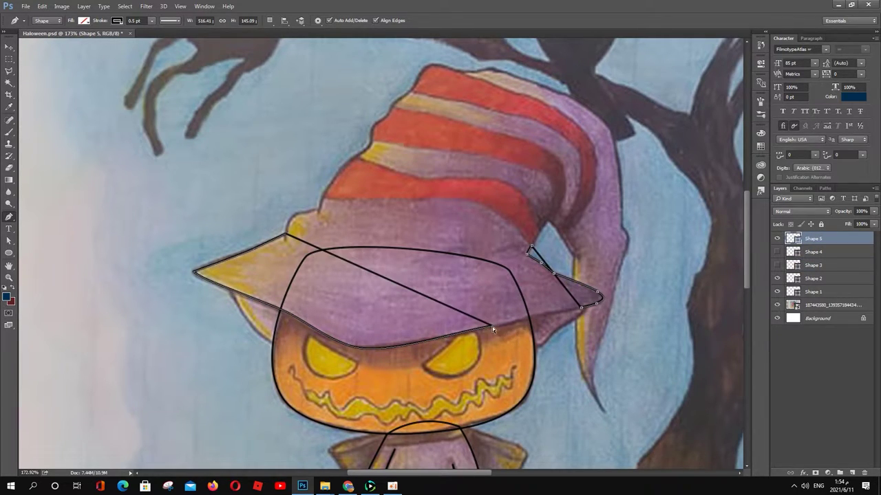
pyautogui.moveTo(582, 308); pyautogui.dragTo(582, 337)
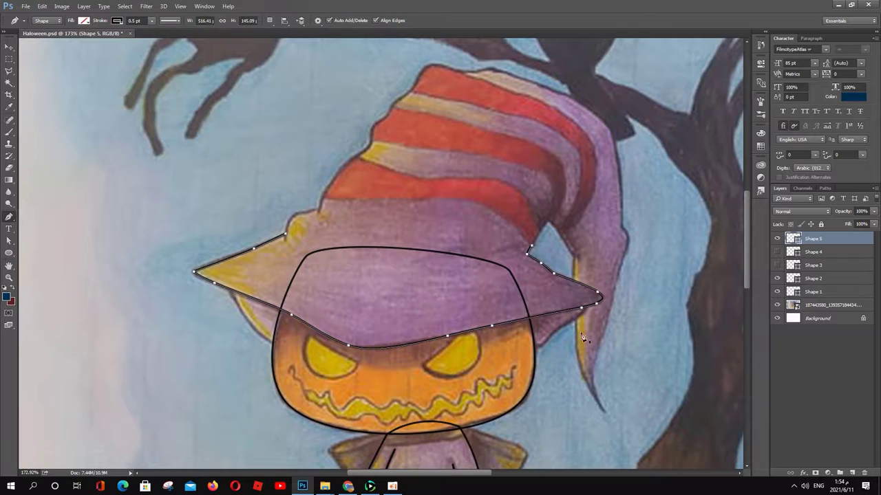
# Close the hat-tip outline along the hat's top edge, then select and show Shape 4
pyautogui.click(319, 211)
pyautogui.click(362, 199)
pyautogui.click(425, 198)
pyautogui.click(472, 201)
pyautogui.click(514, 225)
pyautogui.click(531, 245)
pyautogui.click(788, 252)
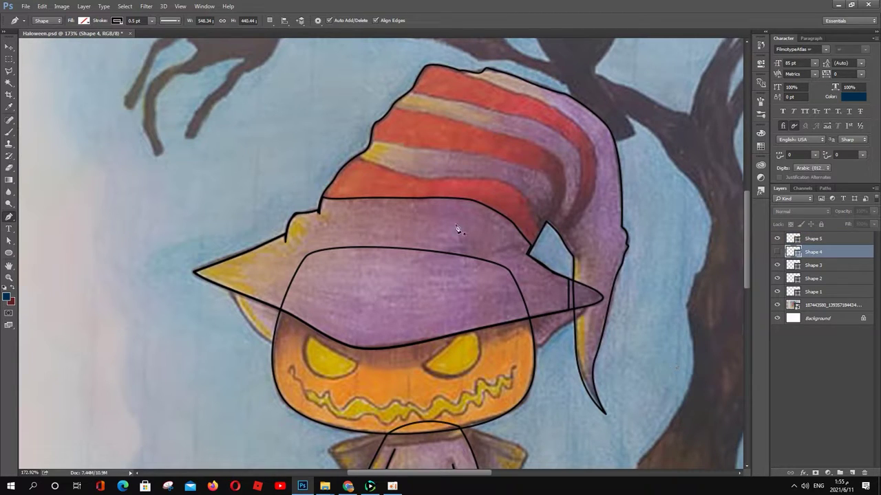
pyautogui.click(777, 252)
# Move Shape 4 below Shape 3 and rename the layers face, Body and BG Hat
pyautogui.moveTo(813, 252); pyautogui.dragTo(813, 272)
pyautogui.doubleClick(812, 278)
pyautogui.write('face')
pyautogui.press('Return')
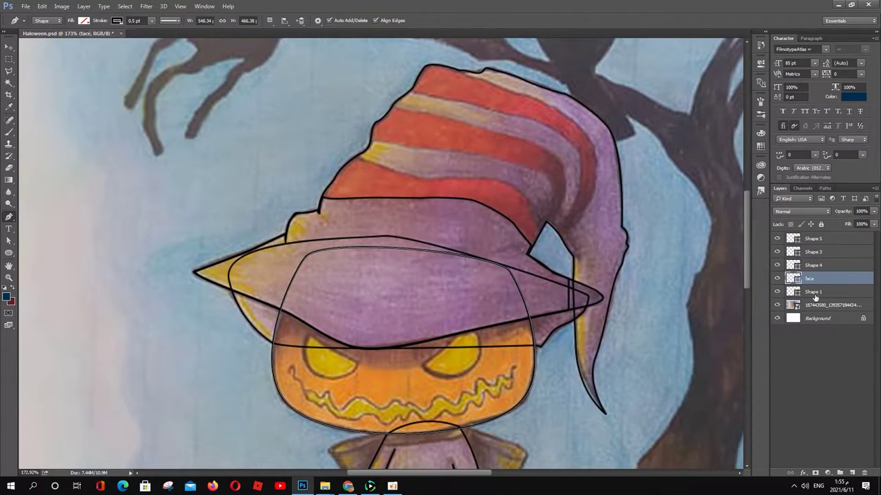
pyautogui.doubleClick(814, 292)
pyautogui.write('Body')
pyautogui.click(812, 264)
pyautogui.doubleClick(813, 265)
pyautogui.write('BG Hat')
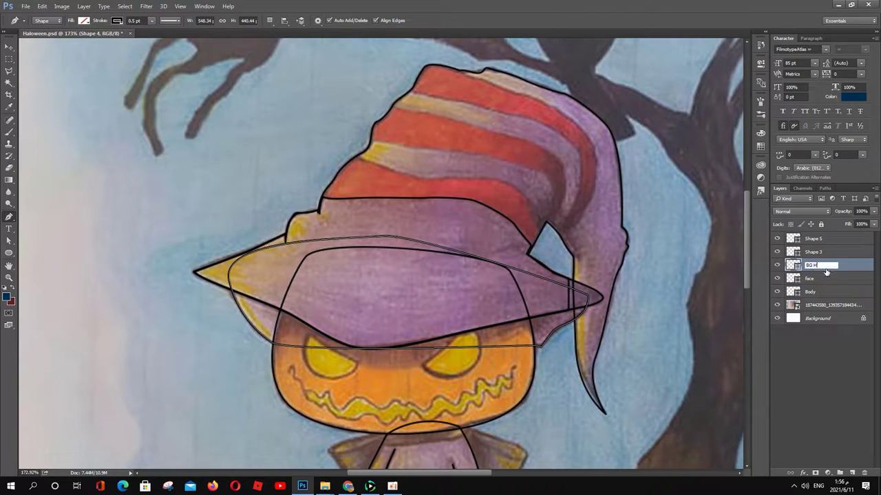
pyautogui.press('Return')
# Rename the Shape 3 layer 'All hatt' and the Shape 5 layer 'front of hat'
pyautogui.click(812, 252)
pyautogui.doubleClick(813, 252)
pyautogui.write('All hatt')
pyautogui.press('Return')
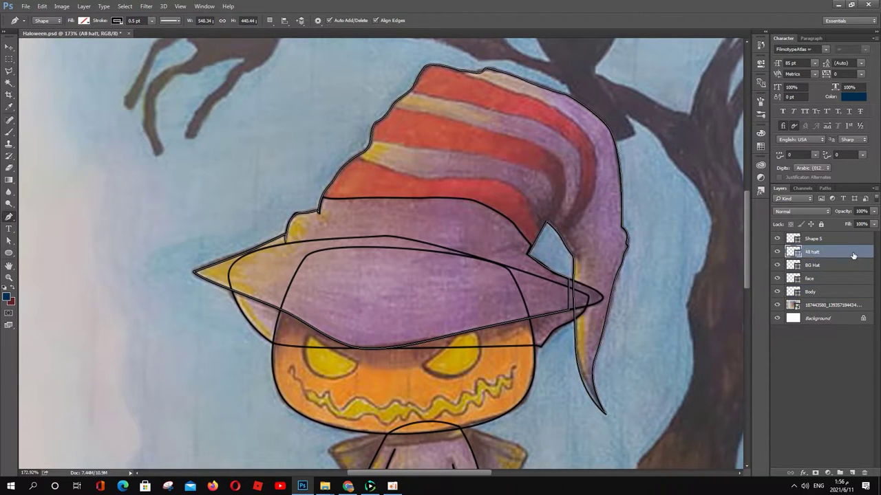
pyautogui.doubleClick(812, 238)
pyautogui.write('hat')
pyautogui.press('Return')
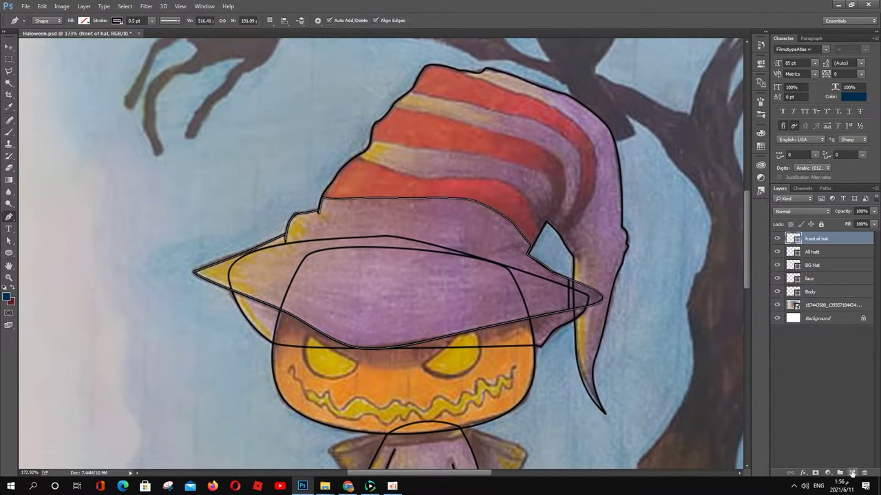
# Trace the first red hat stripe as a shape and name it 'Red line on hat 1'
pyautogui.click(541, 232)
pyautogui.click(524, 193)
pyautogui.click(475, 176)
pyautogui.click(419, 177)
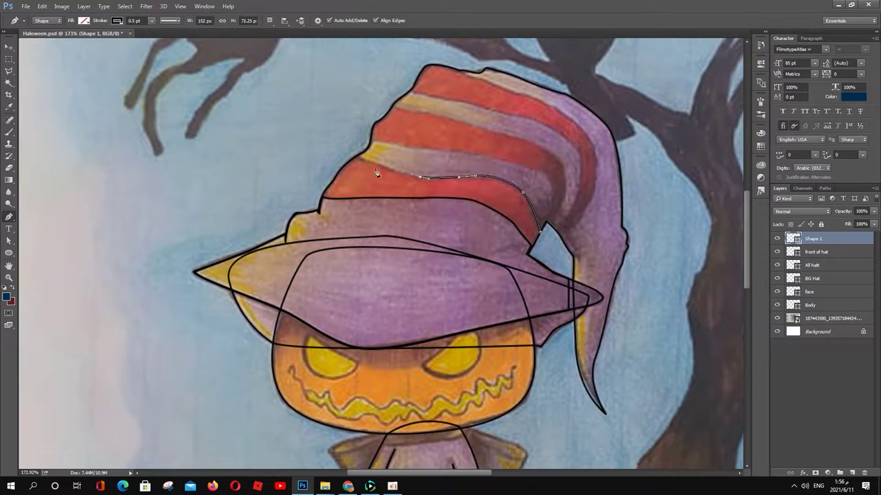
pyautogui.click(357, 158)
pyautogui.moveTo(355, 164); pyautogui.dragTo(354, 172)
pyautogui.click(386, 201)
pyautogui.click(478, 204)
pyautogui.click(512, 225)
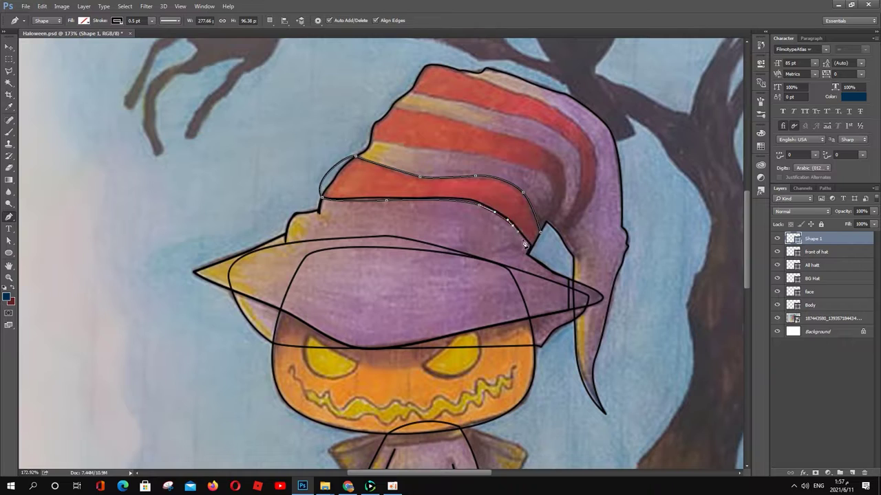
pyautogui.click(531, 246)
pyautogui.click(541, 233)
pyautogui.doubleClick(812, 239)
pyautogui.write('Red line on hat')
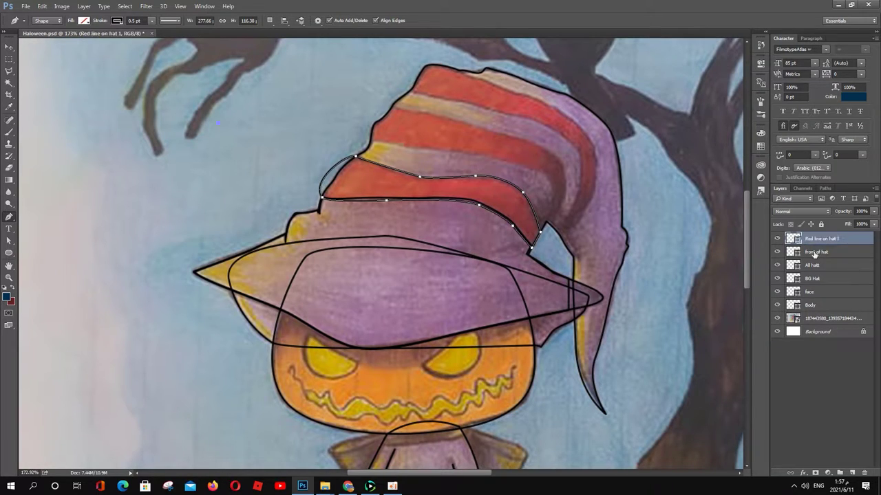
pyautogui.press('Return')
# Trace the second red stripe on the hat as a closed shape
pyautogui.click(546, 222)
pyautogui.click(551, 184)
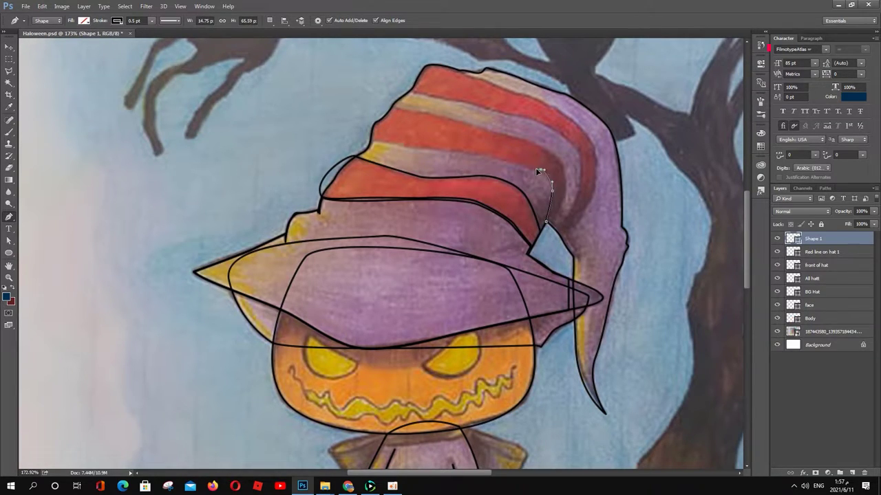
pyautogui.click(473, 154)
pyautogui.click(420, 148)
pyautogui.click(369, 139)
pyautogui.click(395, 106)
pyautogui.click(447, 117)
pyautogui.click(495, 132)
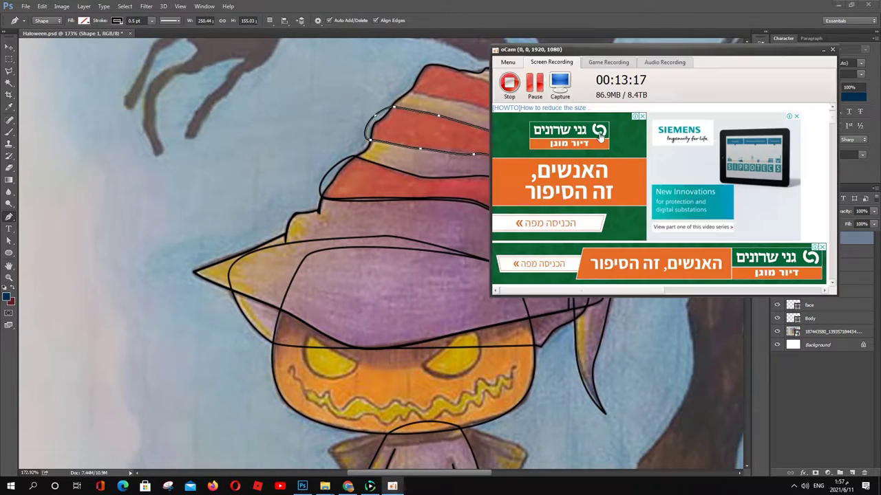
pyautogui.click(558, 236)
# Trace the top red stripe along the hat's right edge and tip
pyautogui.click(580, 222)
pyautogui.click(590, 201)
pyautogui.click(595, 161)
pyautogui.click(578, 124)
pyautogui.click(555, 105)
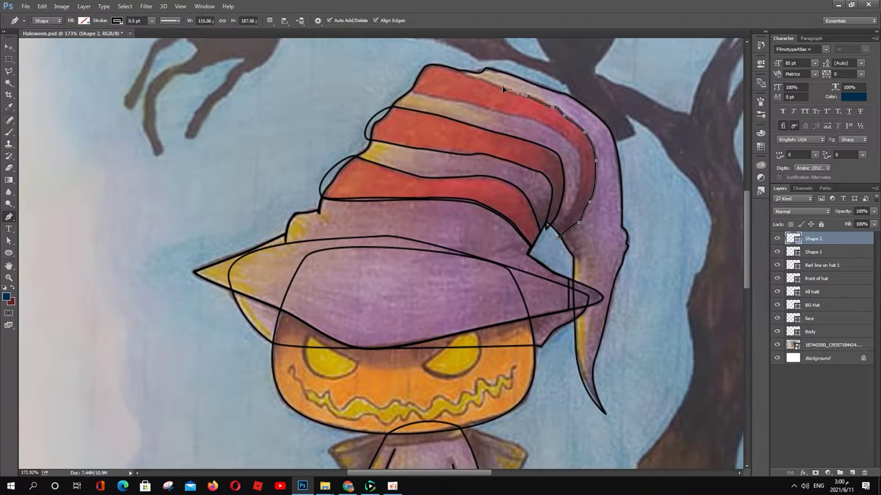
pyautogui.click(473, 77)
pyautogui.click(448, 65)
pyautogui.click(412, 67)
pyautogui.click(410, 89)
pyautogui.click(471, 103)
pyautogui.click(539, 122)
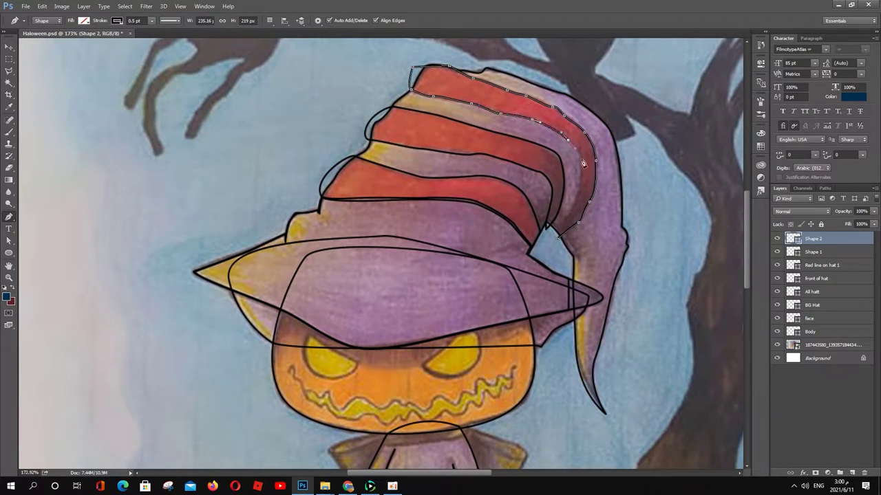
pyautogui.click(582, 161)
pyautogui.click(577, 198)
pyautogui.click(558, 235)
# Name the new stripe layers 'Red line on hat 2' and 'Red line on hat 3'
pyautogui.doubleClick(813, 251)
pyautogui.write('Red line on hat')
pyautogui.write('2')
pyautogui.doubleClick(813, 238)
pyautogui.write('Red line on hat')
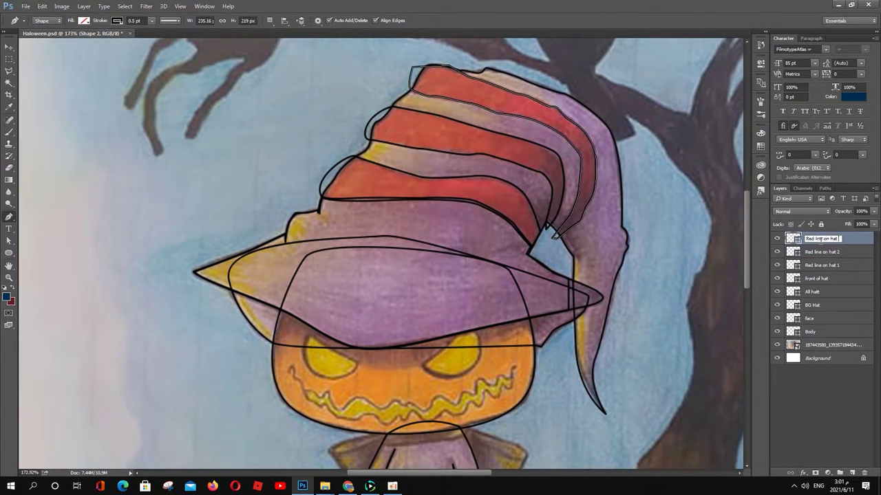
pyautogui.press('Return')
# Trace the pumpkin's right and left eyes as curved closed shapes
pyautogui.click(429, 358)
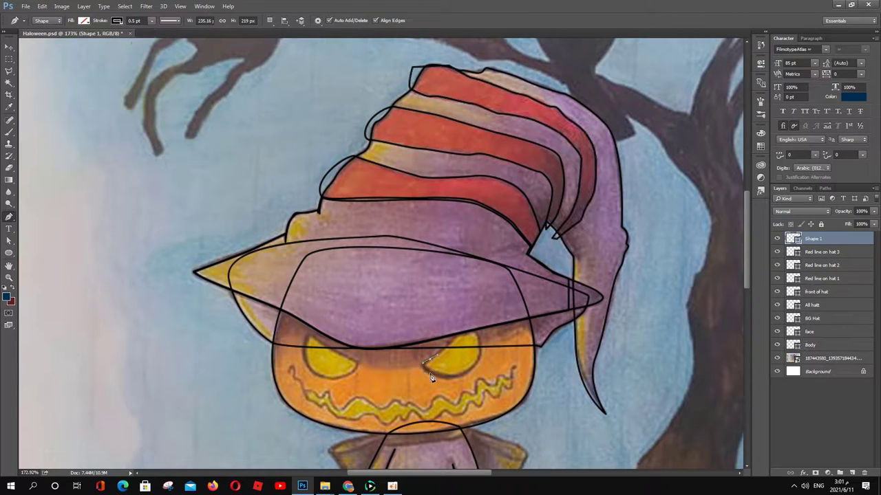
pyautogui.moveTo(461, 335); pyautogui.dragTo(479, 343)
pyautogui.click(429, 358)
pyautogui.moveTo(330, 344)
pyautogui.mouseDown()
pyautogui.moveTo(357, 361)
pyautogui.moveTo(323, 382)
pyautogui.mouseUp()
pyautogui.click(356, 360)
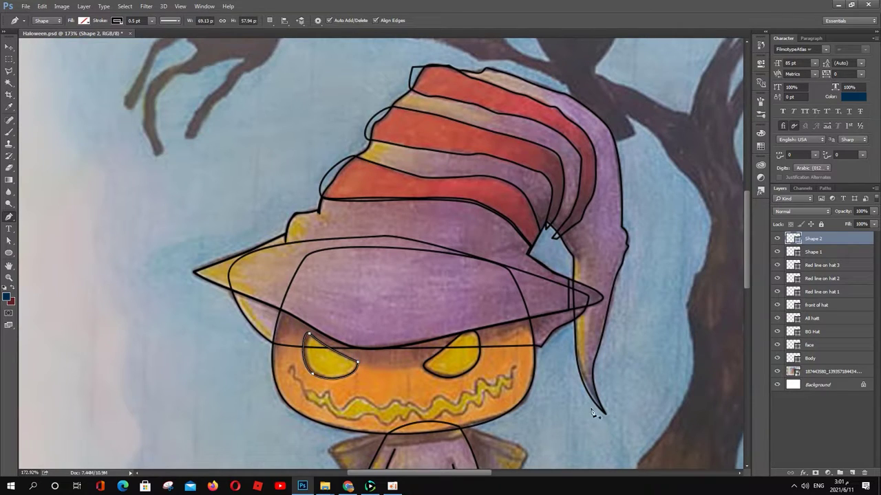
# Trace the jagged zigzag mouth from right to left and curve its left end
pyautogui.moveTo(513, 370); pyautogui.dragTo(506, 377)
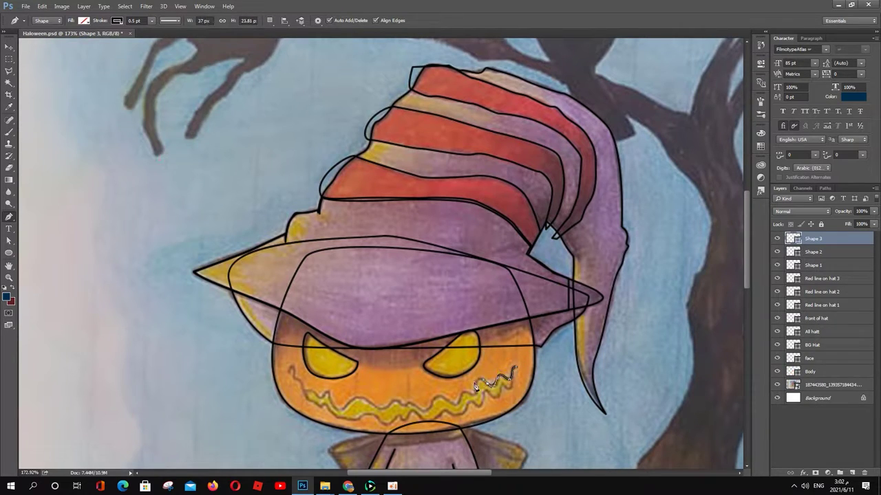
pyautogui.click(466, 396)
pyautogui.click(448, 399)
pyautogui.click(421, 405)
pyautogui.click(371, 411)
pyautogui.click(351, 403)
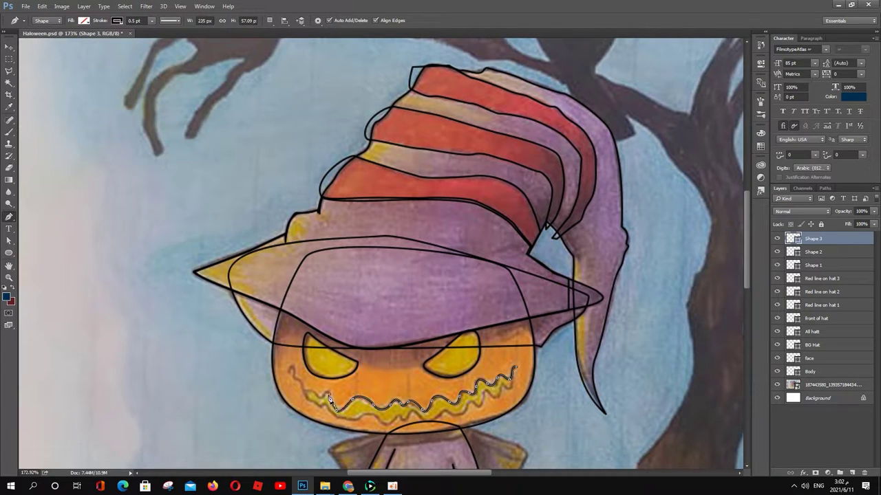
pyautogui.click(325, 392)
pyautogui.click(288, 373)
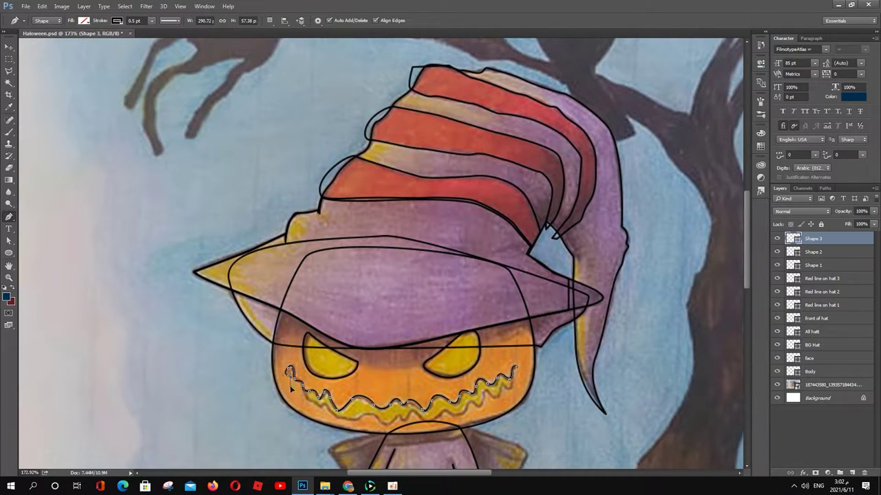
pyautogui.click(306, 399)
pyautogui.moveTo(351, 419); pyautogui.dragTo(406, 422)
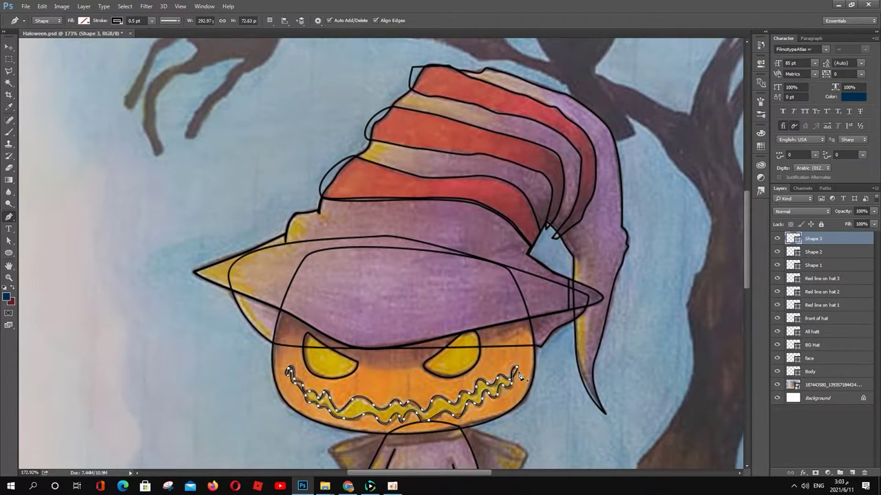
pyautogui.scroll(3, 513, 372)
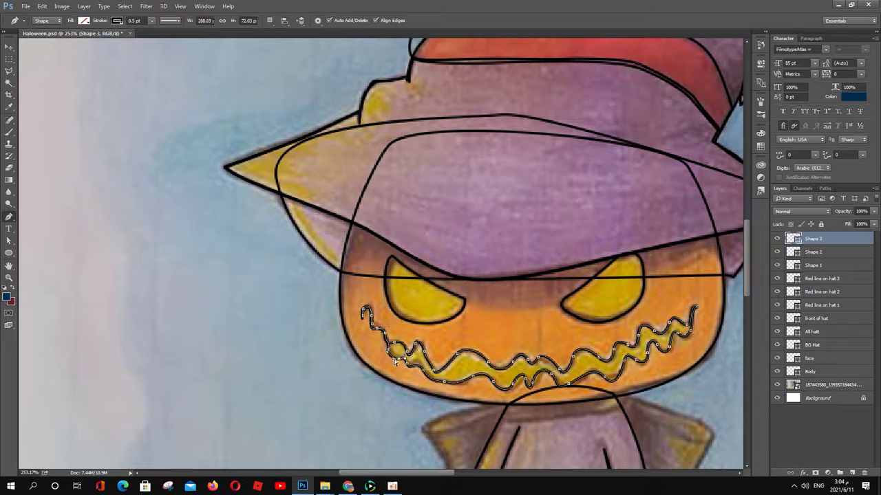
pyautogui.scroll(-5, 565, 207)
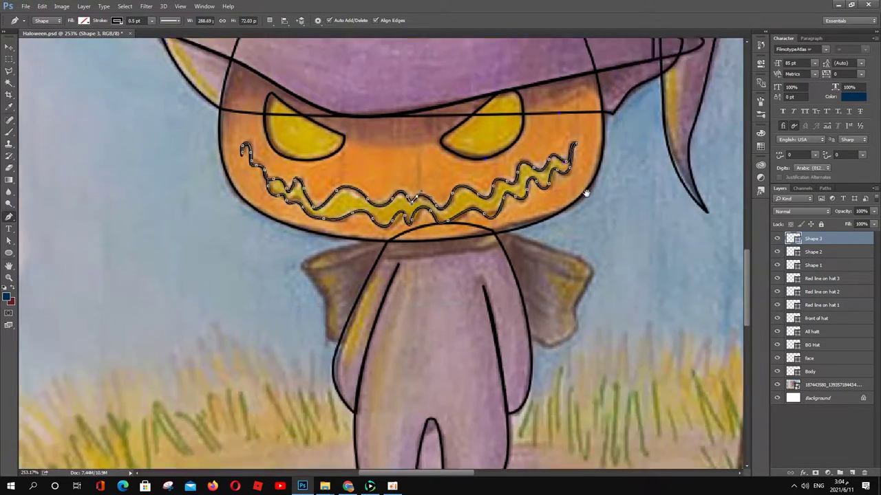
# Name the layers Mouth and Left eye and begin renaming the right eye layer
pyautogui.click(490, 244)
pyautogui.doubleClick(813, 252)
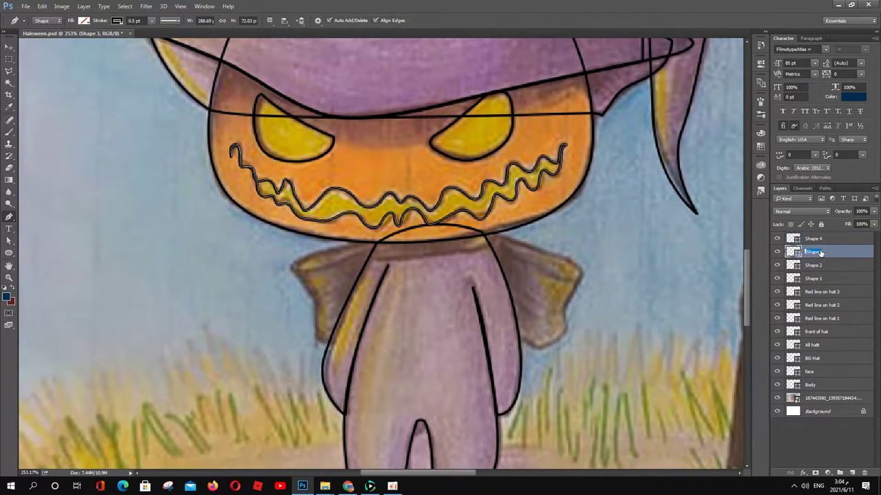
pyautogui.write('Mouth')
pyautogui.click(819, 271)
pyautogui.doubleClick(813, 266)
pyautogui.write('Left eye')
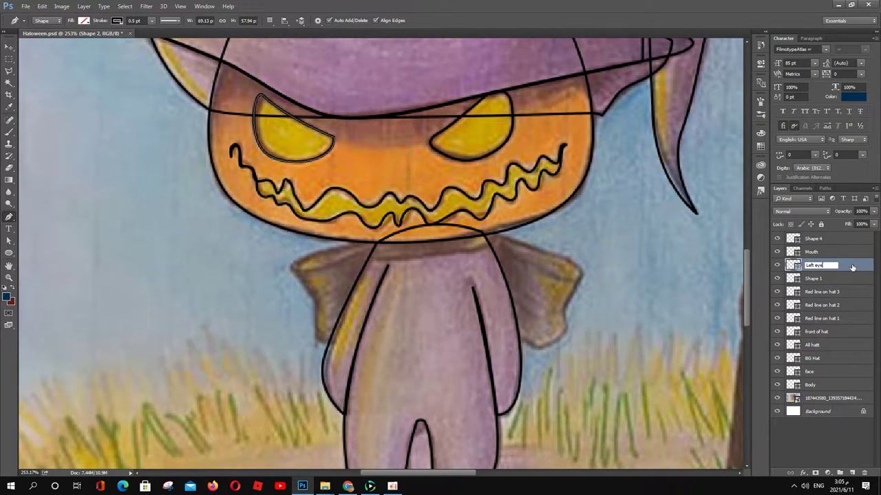
pyautogui.doubleClick(813, 279)
# Name the eye layer 'Right Eye' and trace the collar under the pumpkin head
pyautogui.write('Right E')
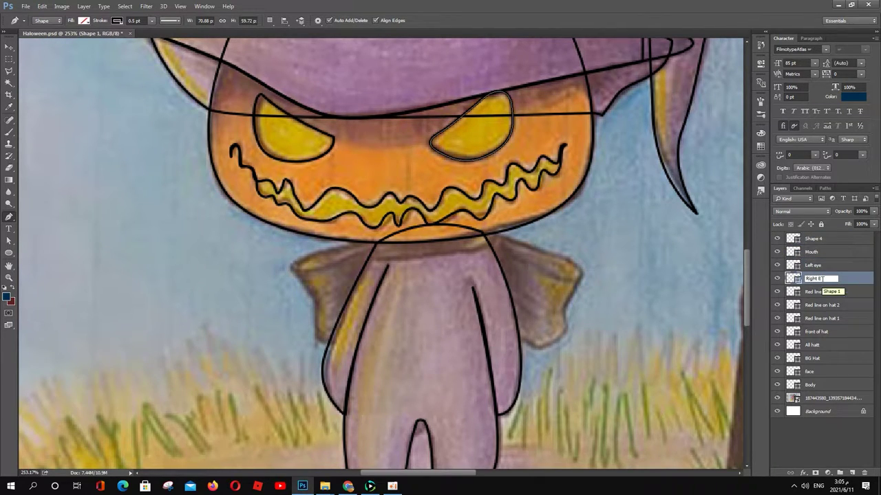
pyautogui.write('ye')
pyautogui.click(813, 238)
pyautogui.click(494, 237)
pyautogui.click(372, 243)
pyautogui.click(368, 260)
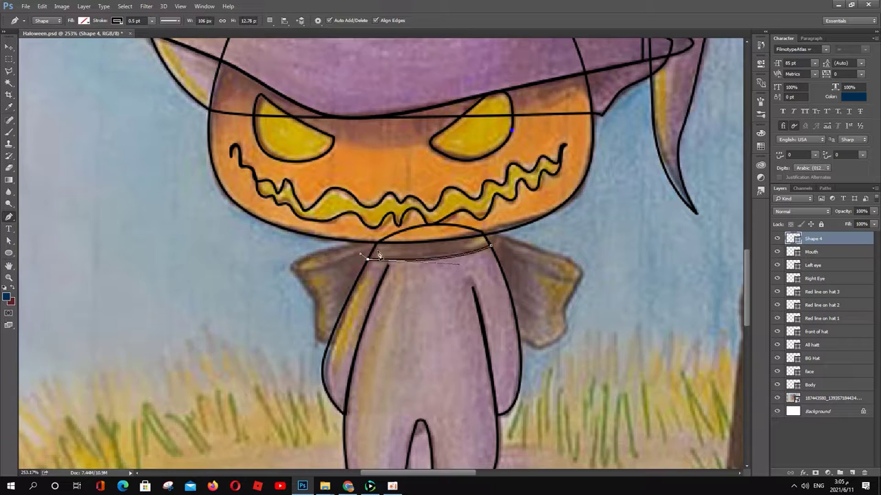
pyautogui.click(493, 237)
pyautogui.moveTo(493, 238); pyautogui.dragTo(496, 230)
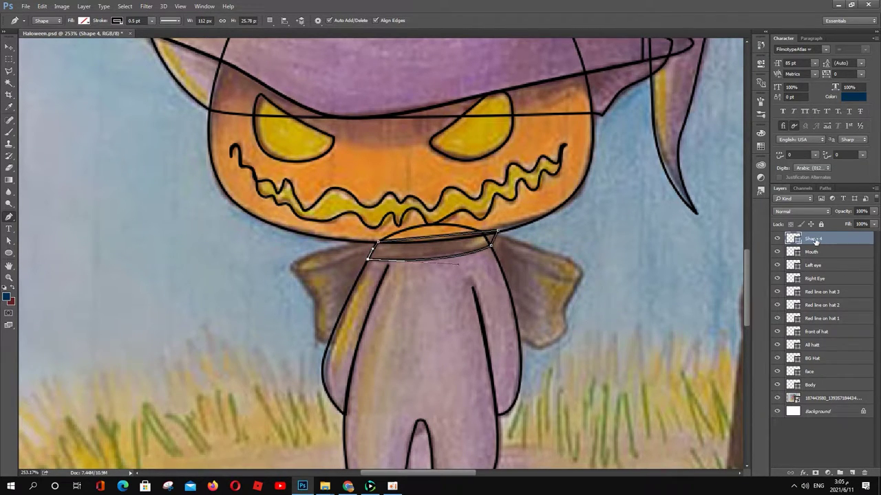
# Trace the left and right bow pieces as shapes
pyautogui.click(293, 269)
pyautogui.click(375, 251)
pyautogui.click(293, 269)
pyautogui.click(482, 234)
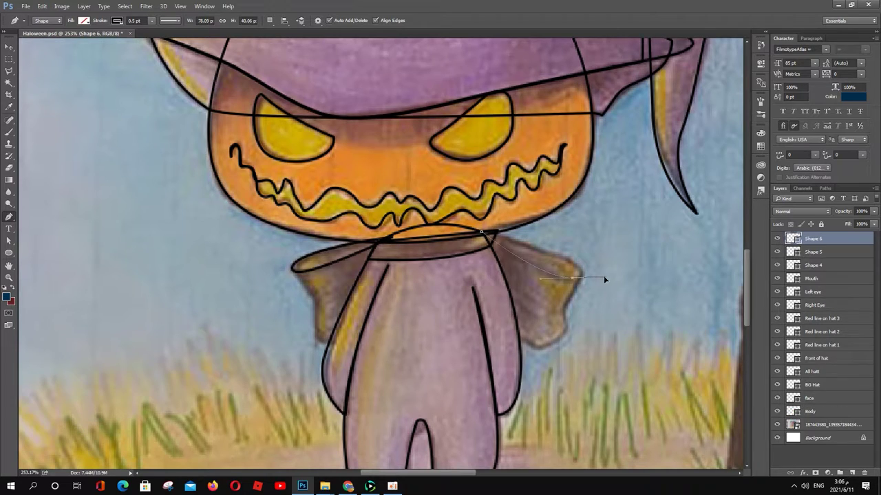
pyautogui.moveTo(605, 278); pyautogui.dragTo(632, 270)
pyautogui.press('Return')
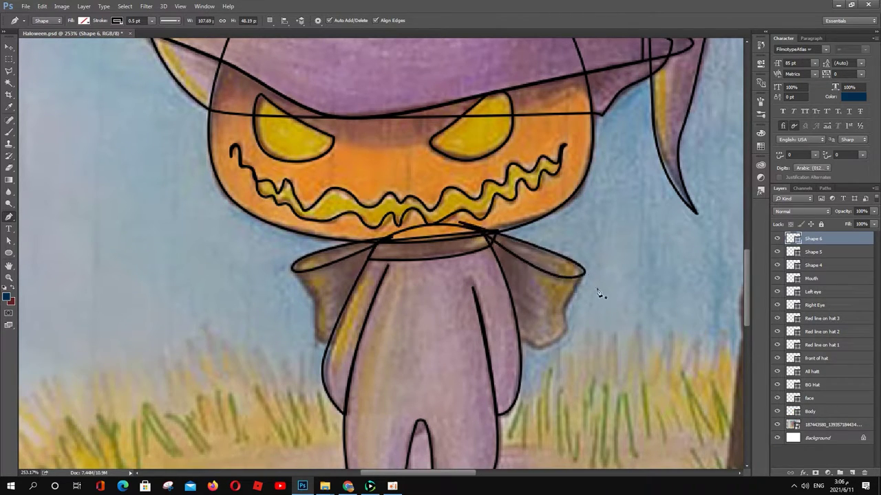
# Trace a new curved body shape across the figure
pyautogui.click(583, 274)
pyautogui.click(563, 306)
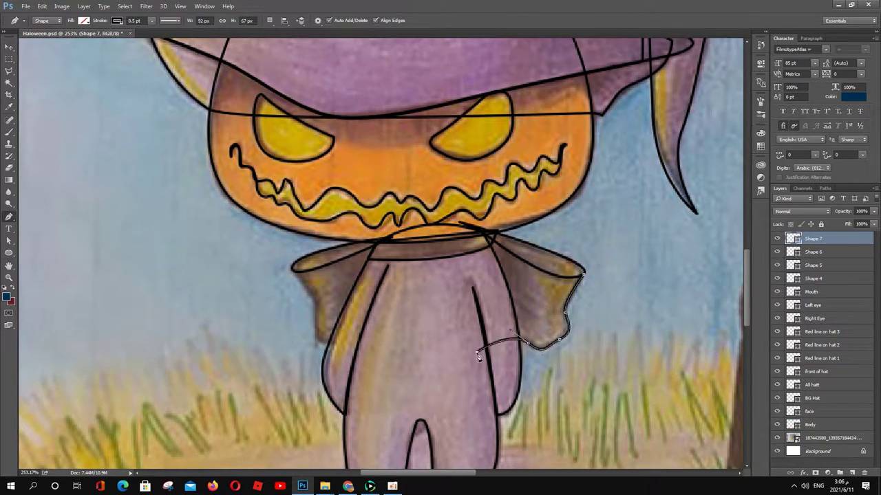
pyautogui.moveTo(329, 342); pyautogui.dragTo(319, 317)
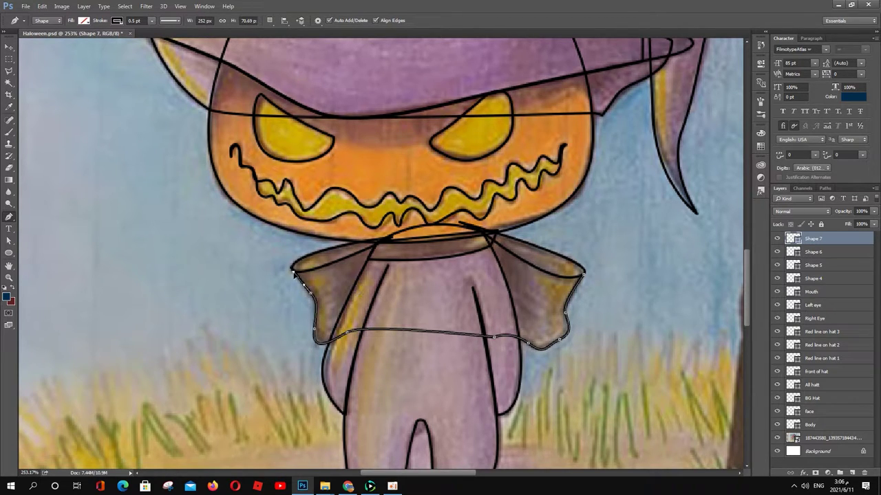
# Inspect the Shape 6 and Shape 5 paths, then return to the Shape 7 collar path
pyautogui.press('v')
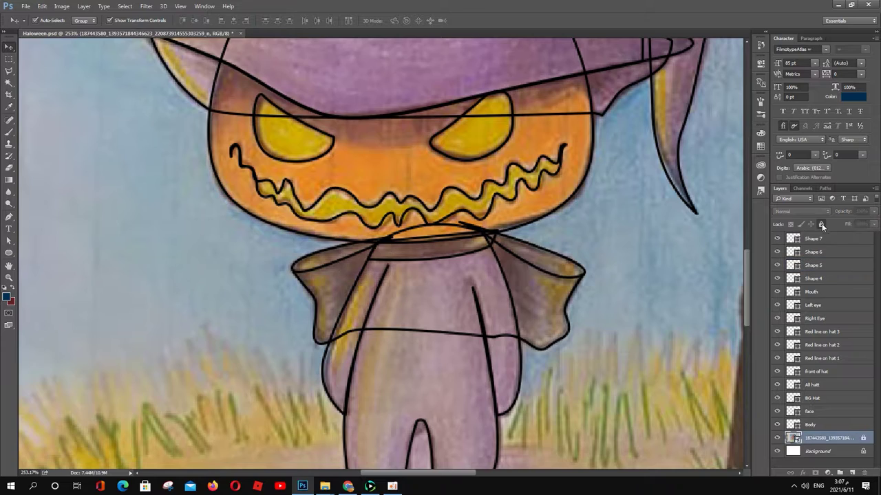
pyautogui.click(563, 281)
pyautogui.press('a')
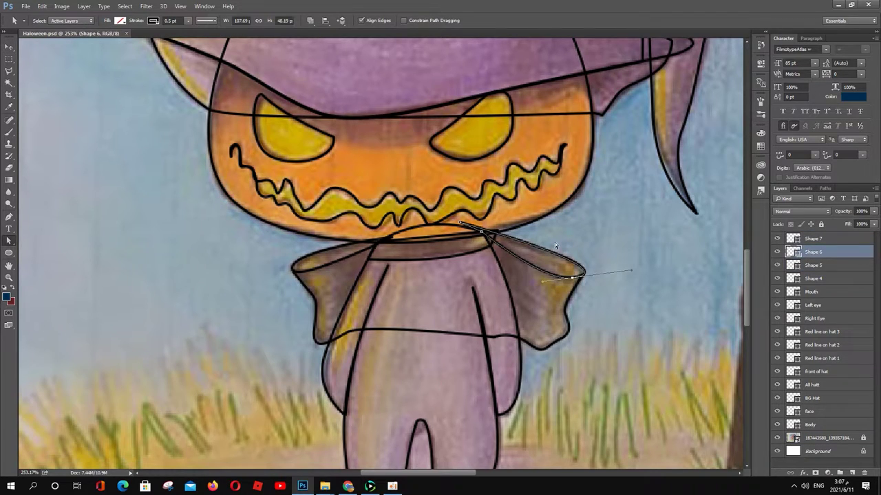
pyautogui.press('p')
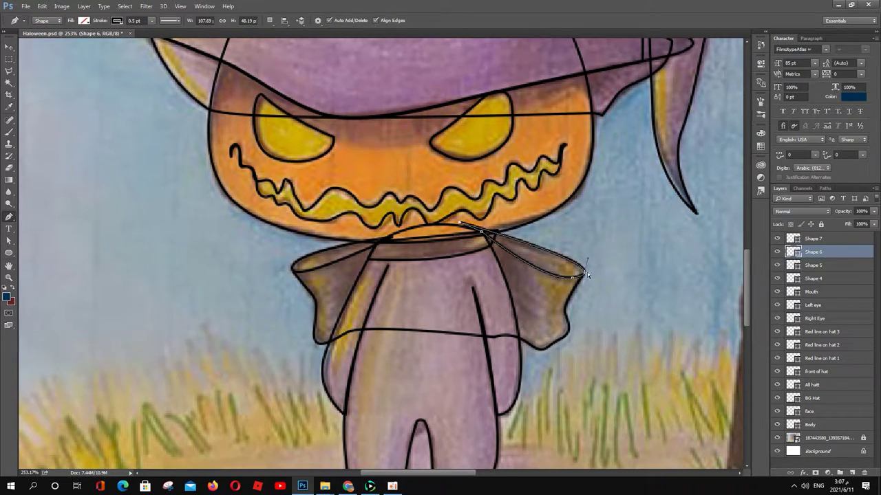
pyautogui.click(816, 238)
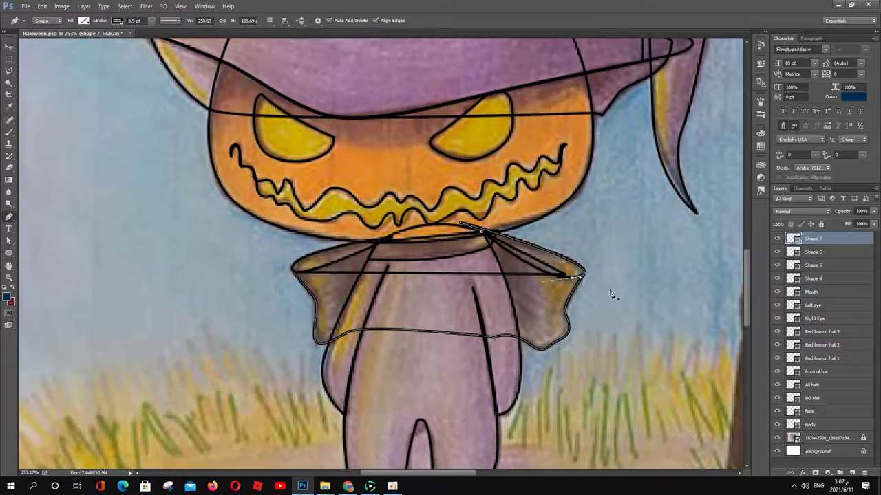
pyautogui.scroll(5, 574, 279)
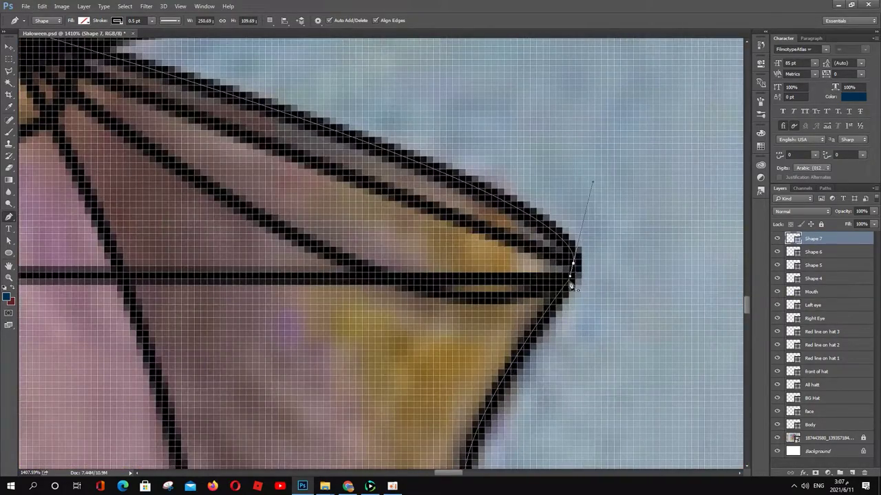
pyautogui.scroll(-2, 571, 285)
pyautogui.scroll(-2, 611, 297)
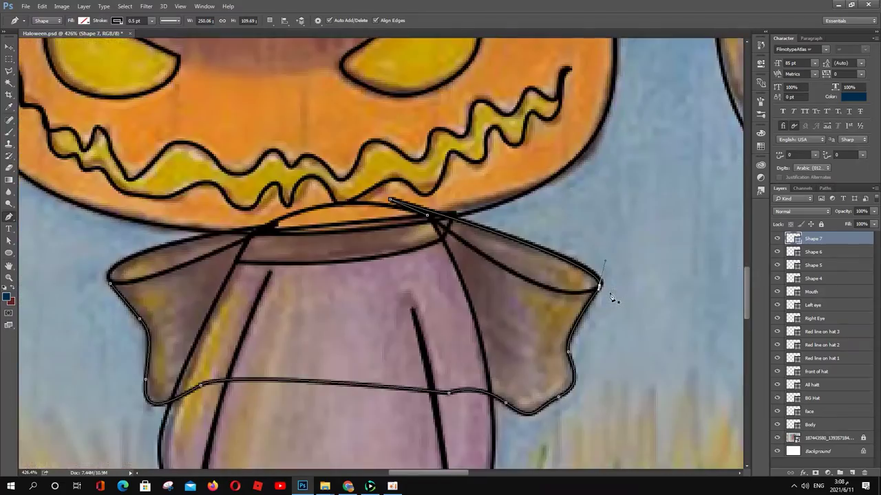
pyautogui.scroll(-1, 611, 297)
pyautogui.click(826, 267)
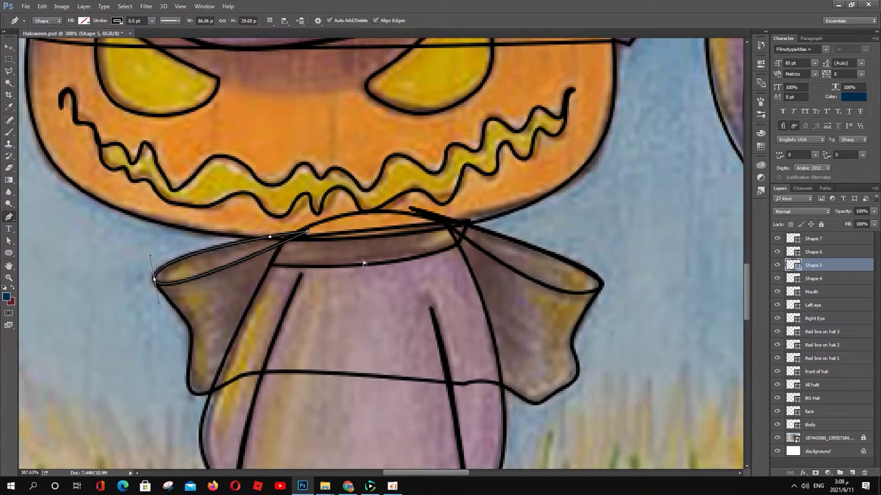
pyautogui.hotkey('alt', ']')
pyautogui.hotkey('alt', ']')
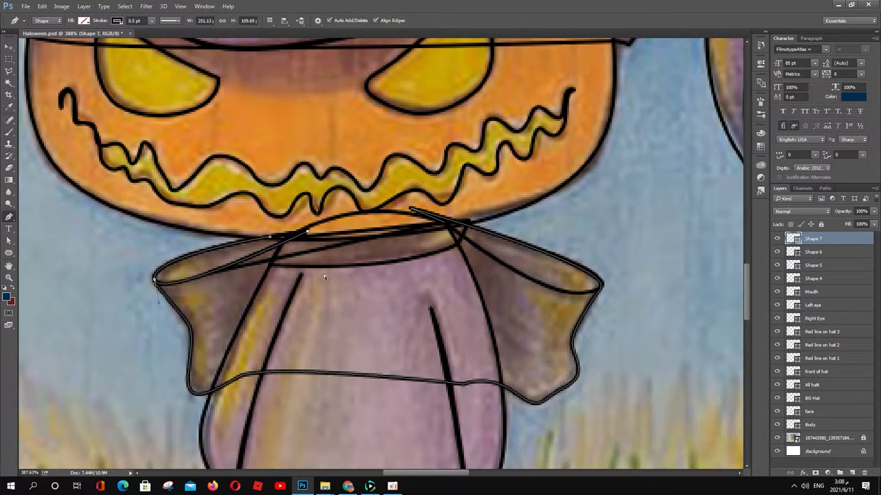
# Reshape the collar's curves at its top anchor and right corner, and name it 'Back and all'
pyautogui.keyDown('ctrl'); pyautogui.click(454, 233); pyautogui.keyUp('ctrl')
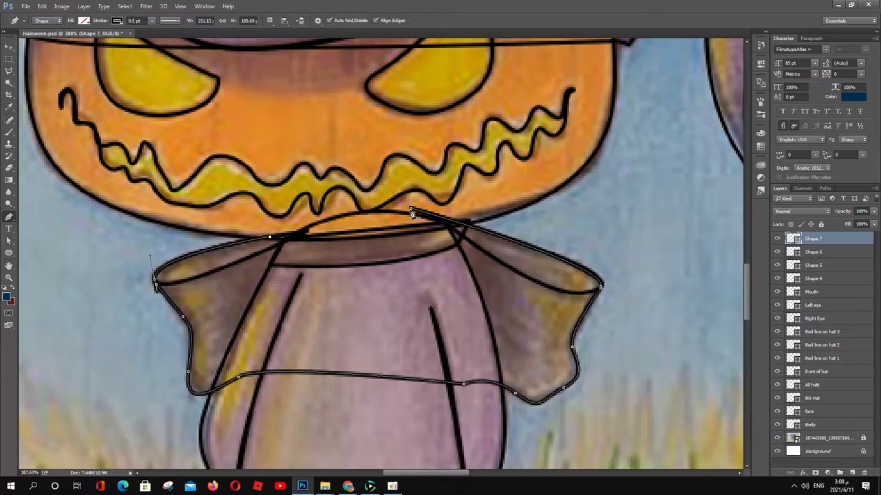
pyautogui.moveTo(412, 211); pyautogui.dragTo(413, 209)
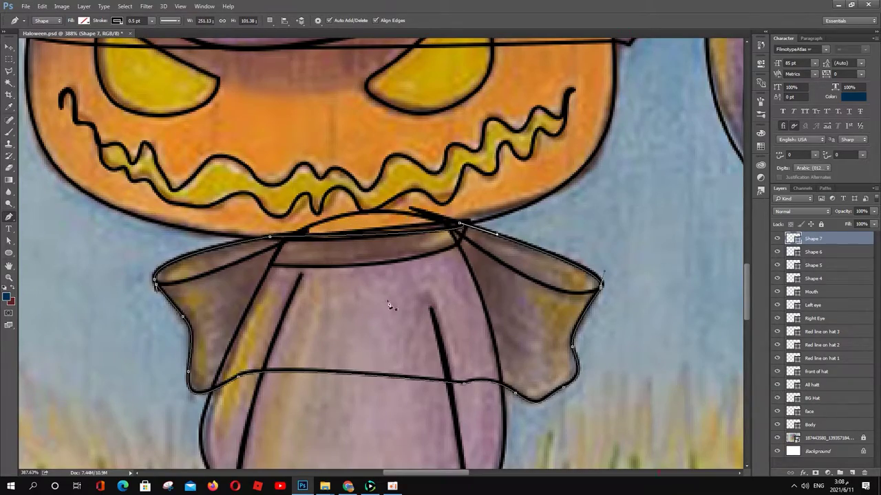
pyautogui.scroll(3, 155, 274)
pyautogui.moveTo(709, 222); pyautogui.dragTo(428, 260)
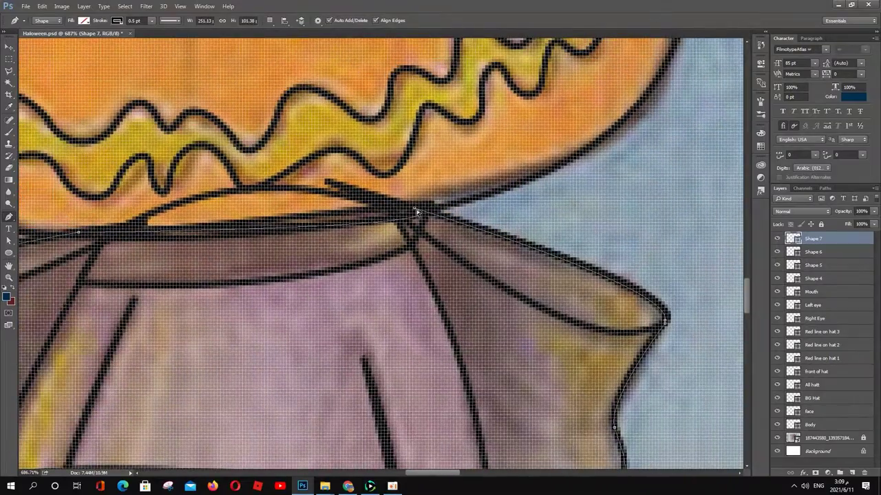
pyautogui.moveTo(415, 208); pyautogui.dragTo(385, 261)
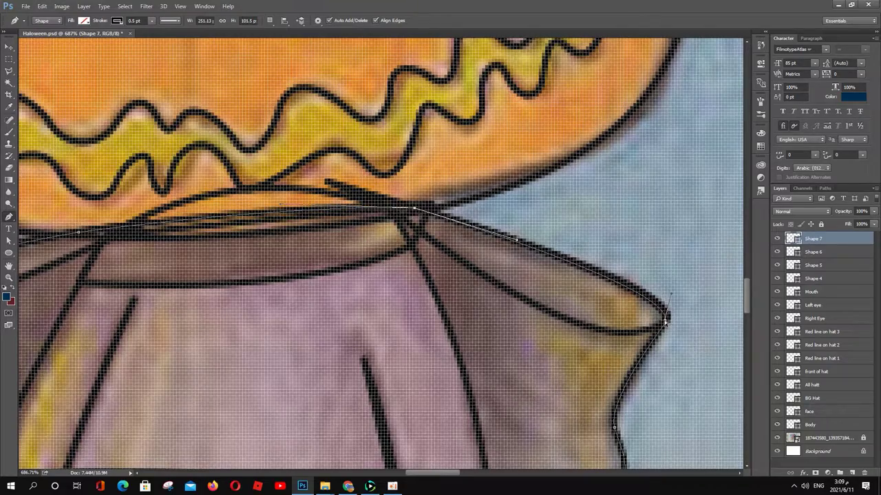
pyautogui.moveTo(666, 322); pyautogui.dragTo(685, 306)
pyautogui.scroll(4, 654, 313)
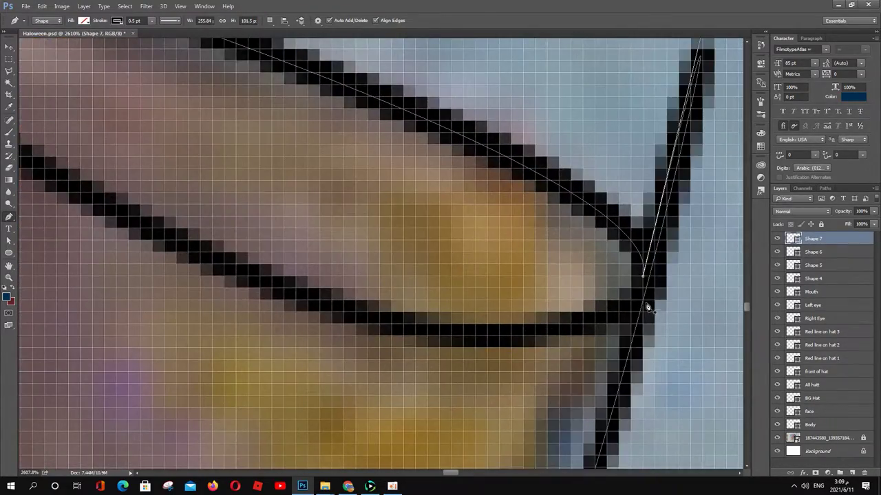
pyautogui.scroll(-5, 647, 308)
pyautogui.moveTo(654, 403); pyautogui.dragTo(638, 320)
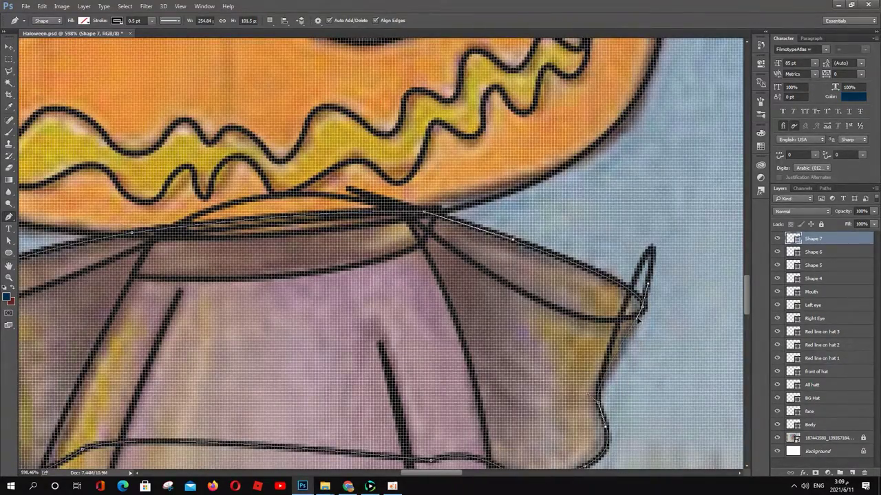
pyautogui.scroll(-3, 639, 320)
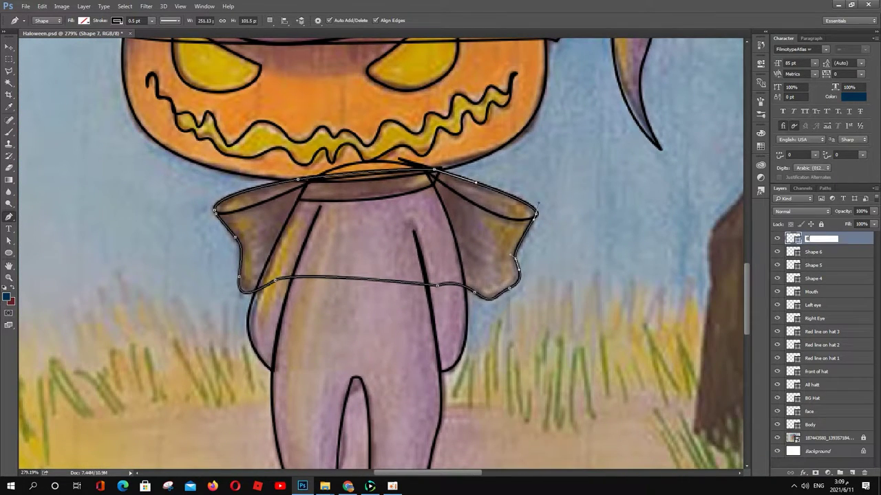
pyautogui.write('d all')
pyautogui.press('Return')
# Move Back and all below Shape 4, then start the tree outline along the trunk's left edge
pyautogui.moveTo(825, 238); pyautogui.dragTo(826, 285)
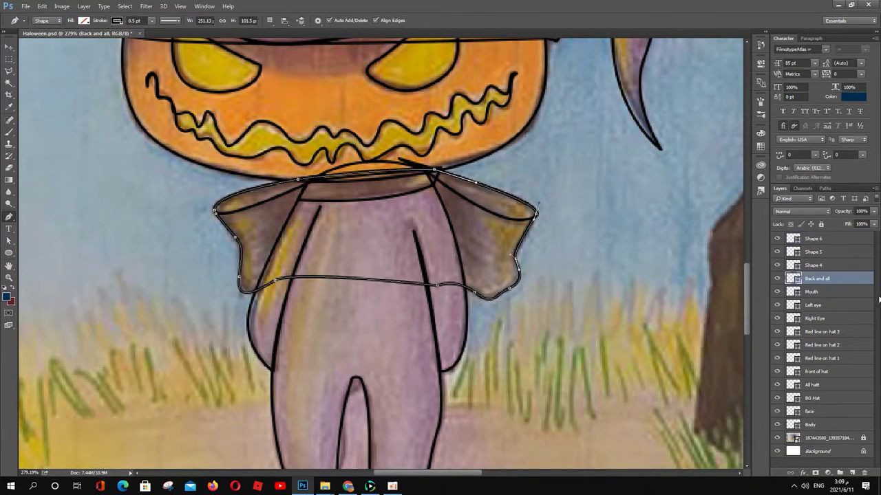
pyautogui.hscroll(5, 709, 297)
pyautogui.click(428, 165)
pyautogui.click(425, 107)
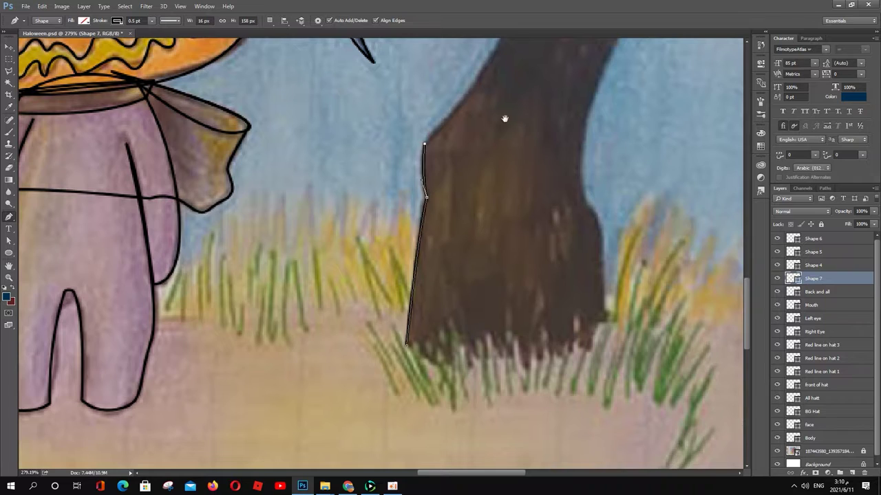
pyautogui.scroll(5, 503, 118)
pyautogui.scroll(5, 452, 200)
pyautogui.click(432, 277)
pyautogui.click(455, 237)
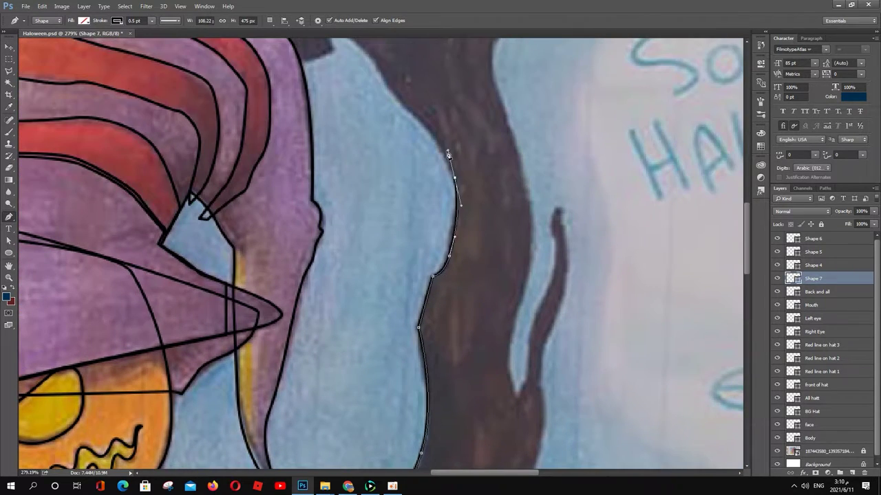
pyautogui.scroll(5, 370, 53)
pyautogui.hscroll(-2, 370, 54)
# Continue the tree outline from the trunk out along the left branch
pyautogui.click(296, 157)
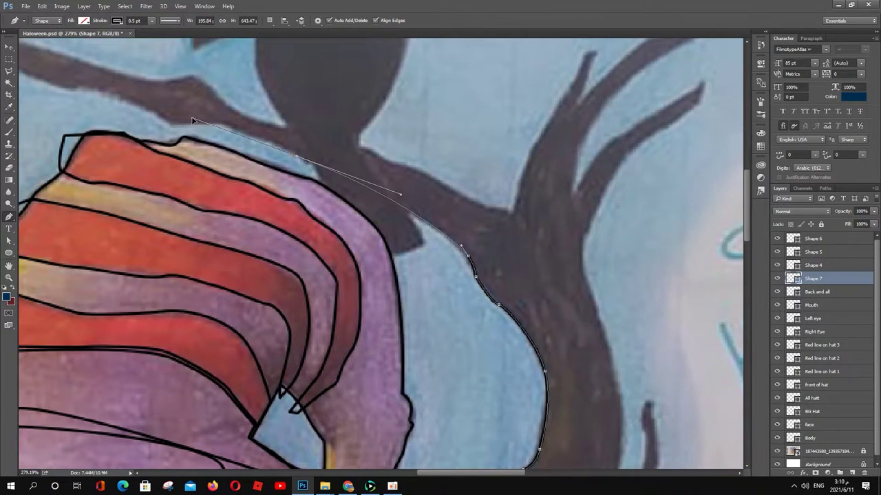
pyautogui.click(221, 123)
pyautogui.click(167, 122)
pyautogui.click(132, 102)
pyautogui.scroll(3, 132, 101)
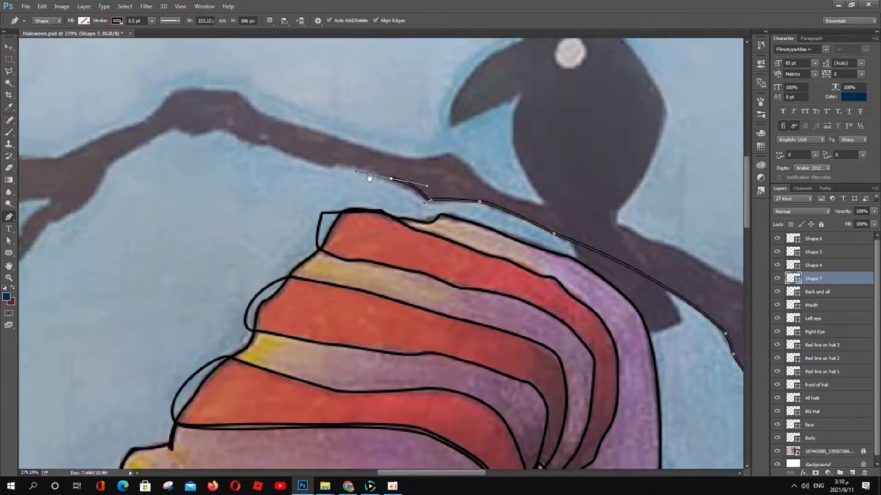
pyautogui.hscroll(-3, 132, 101)
pyautogui.click(424, 212)
pyautogui.click(348, 194)
pyautogui.click(317, 185)
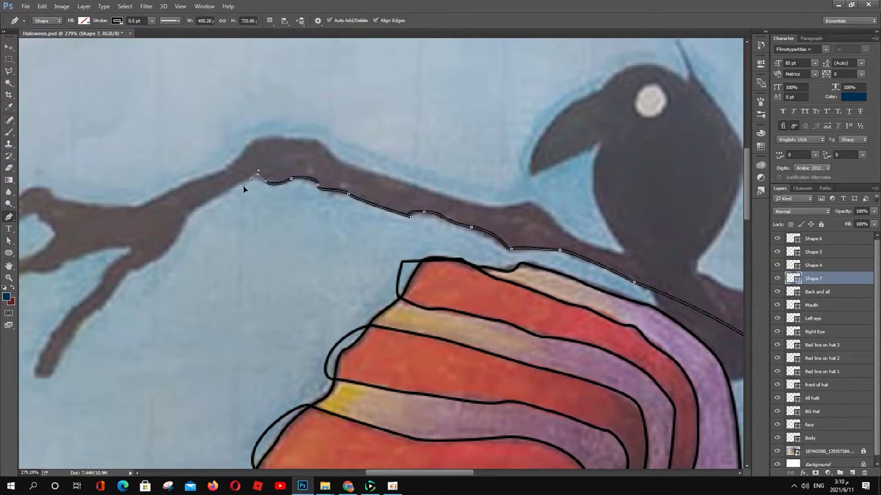
pyautogui.moveTo(198, 206); pyautogui.dragTo(190, 212)
pyautogui.click(139, 265)
pyautogui.click(126, 278)
# Wrap the outline around the left branch's twig tips and inner twig edges
pyautogui.moveTo(101, 314); pyautogui.dragTo(265, 270)
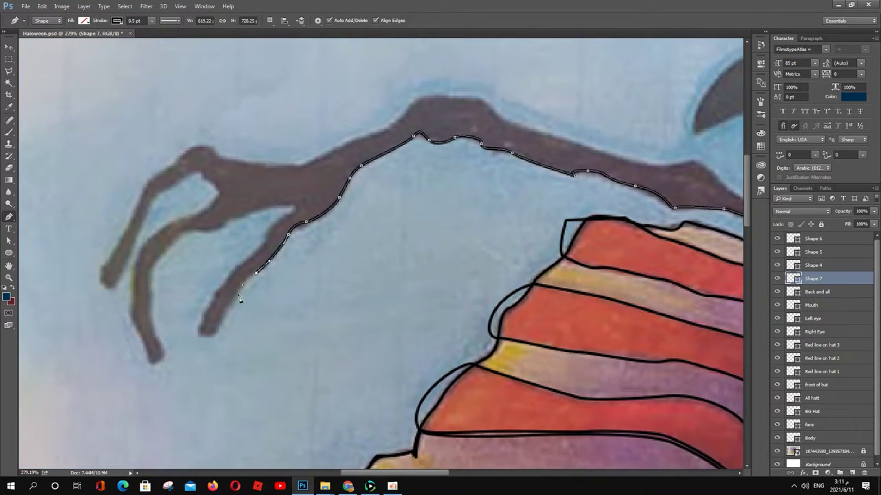
pyautogui.click(199, 334)
pyautogui.click(214, 338)
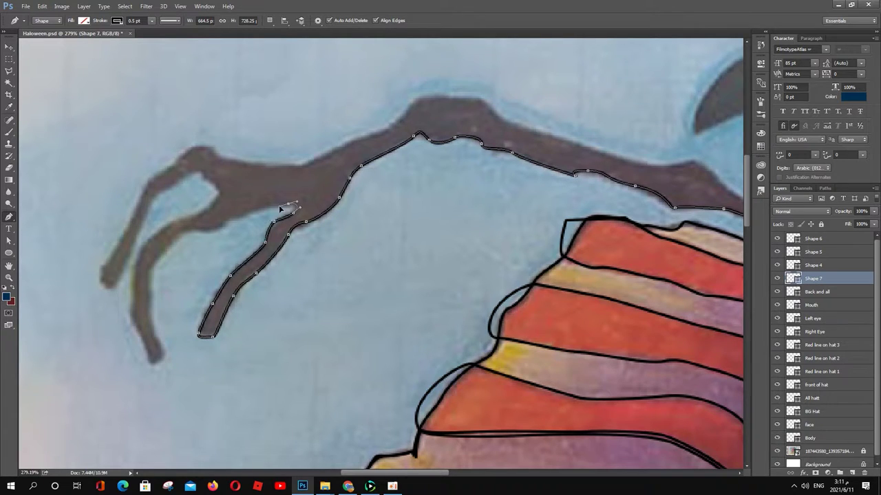
pyautogui.moveTo(260, 212); pyautogui.dragTo(230, 219)
pyautogui.click(173, 244)
pyautogui.click(151, 266)
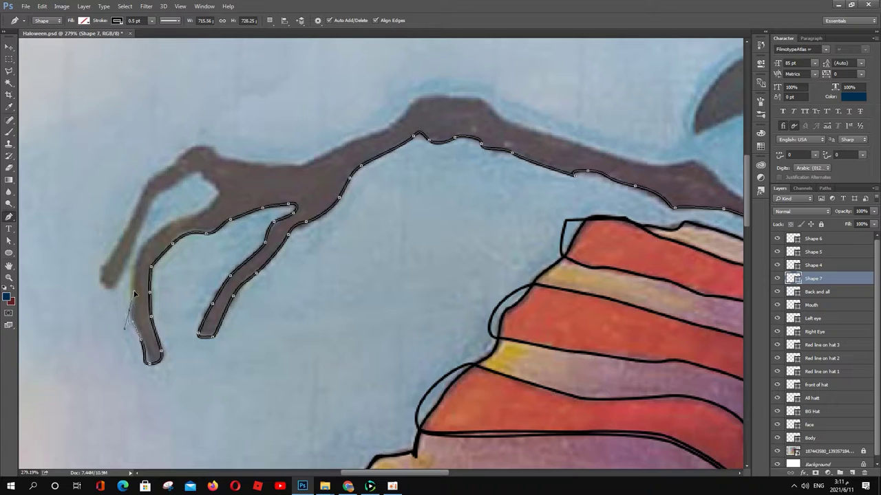
pyautogui.moveTo(136, 286); pyautogui.dragTo(108, 300)
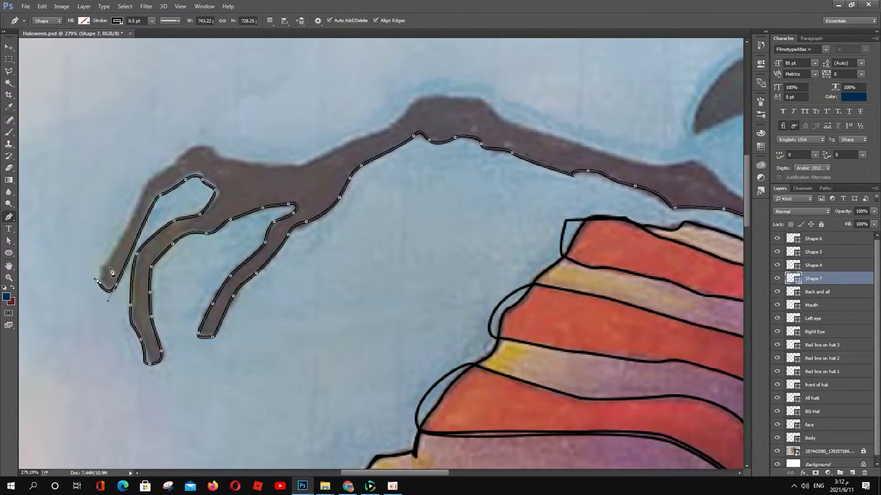
pyautogui.click(145, 179)
# Trace along the branch's top edge toward the crow
pyautogui.click(297, 166)
pyautogui.click(348, 141)
pyautogui.click(430, 99)
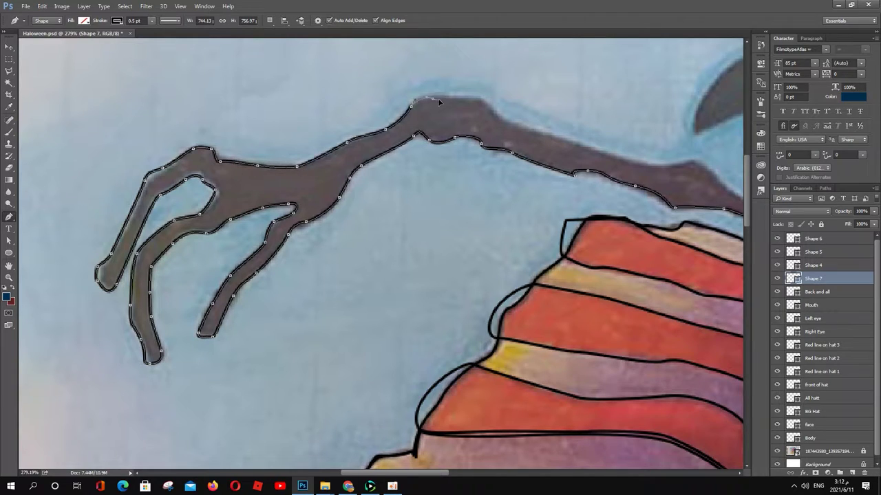
pyautogui.click(477, 98)
pyautogui.click(499, 120)
pyautogui.click(595, 150)
pyautogui.moveTo(681, 165); pyautogui.dragTo(381, 144)
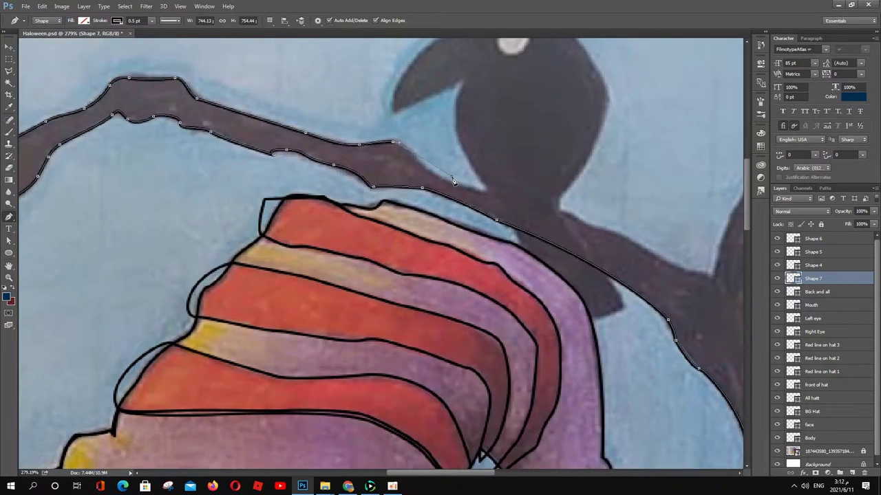
# Extend the outline to the trunk, up the upper trunk and along the upper branch
pyautogui.click(635, 249)
pyautogui.click(685, 274)
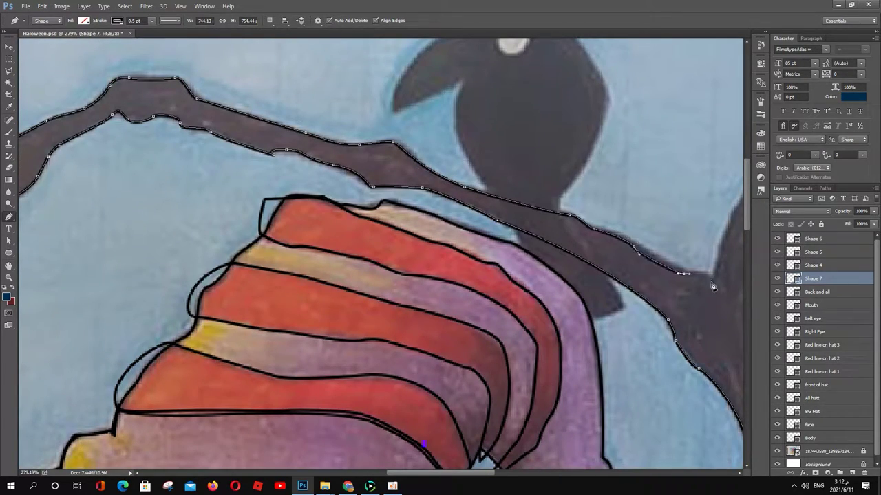
pyautogui.click(712, 282)
pyautogui.moveTo(712, 282); pyautogui.dragTo(481, 283)
pyautogui.click(501, 222)
pyautogui.click(536, 164)
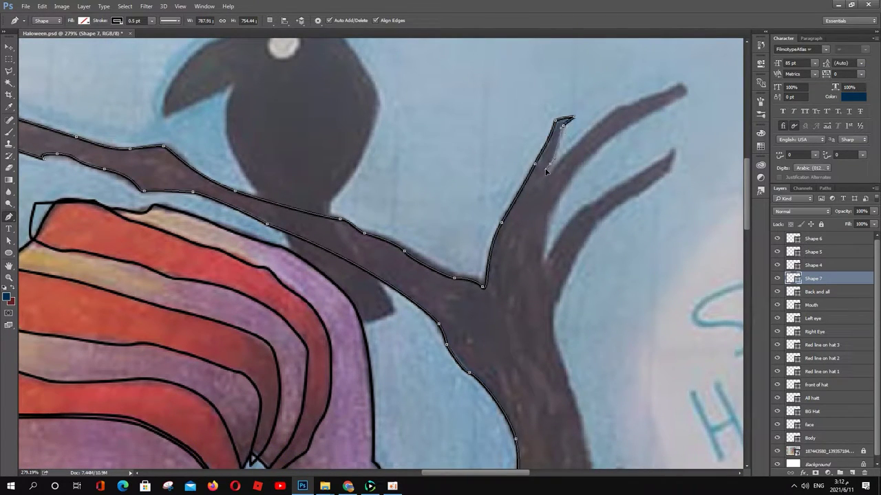
pyautogui.click(573, 146)
pyautogui.click(622, 106)
pyautogui.click(647, 100)
# Trace the upper branch's underside, the branch fork and the lower branch back to the trunk
pyautogui.click(589, 156)
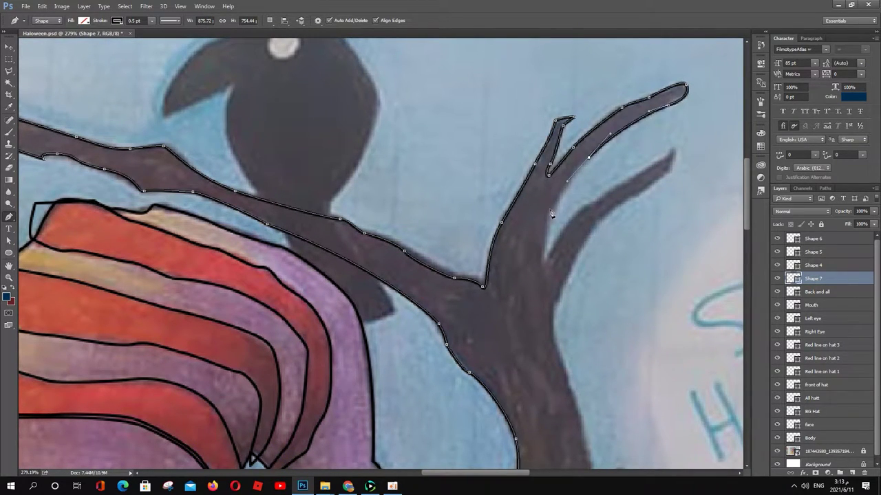
pyautogui.click(548, 210)
pyautogui.click(540, 267)
pyautogui.click(582, 211)
pyautogui.click(626, 185)
pyautogui.click(637, 174)
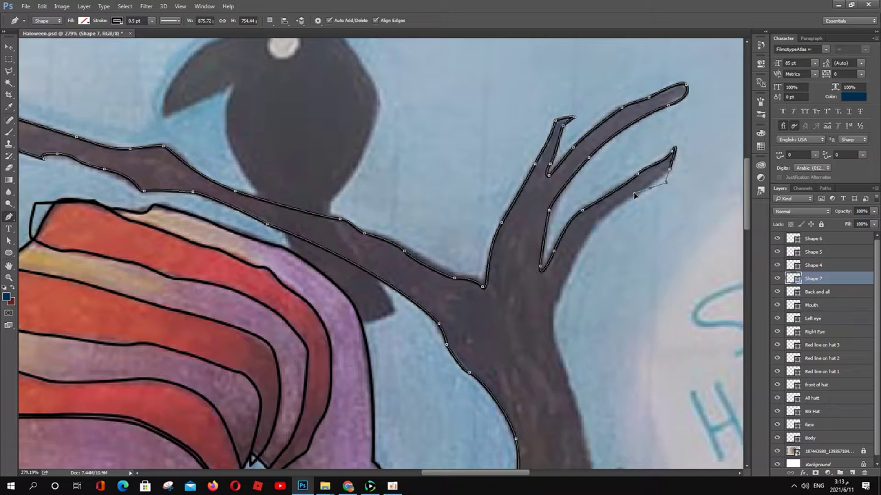
pyautogui.click(600, 219)
pyautogui.click(580, 240)
pyautogui.click(571, 260)
# Trace down the trunk's right edge and loop around the small side branch
pyautogui.click(547, 324)
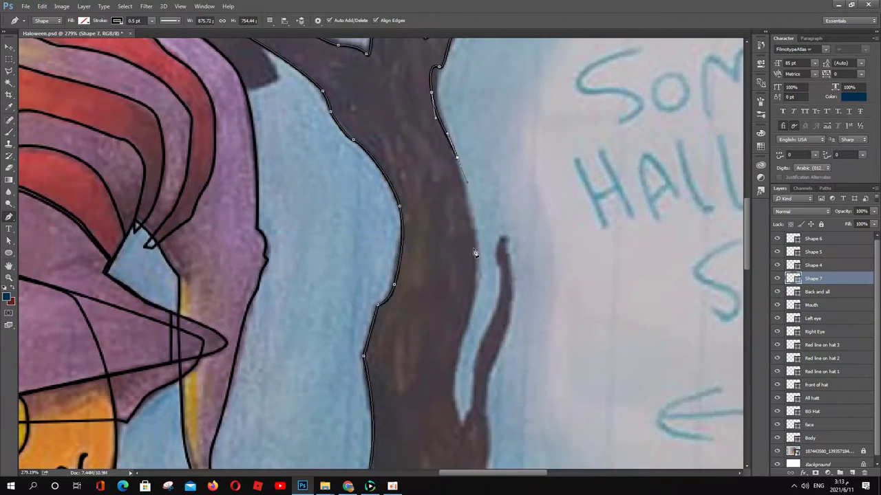
pyautogui.click(457, 157)
pyautogui.click(475, 255)
pyautogui.click(461, 347)
pyautogui.click(450, 397)
pyautogui.click(462, 424)
pyautogui.click(478, 348)
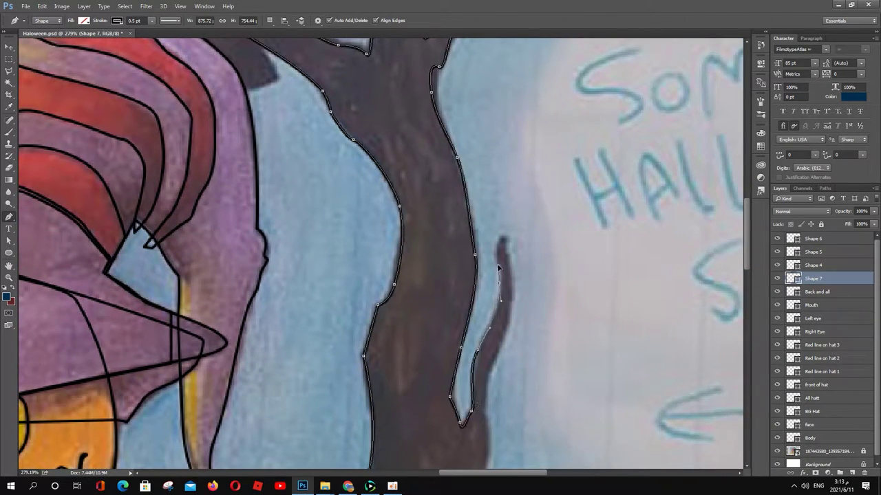
pyautogui.click(499, 282)
pyautogui.click(500, 237)
pyautogui.click(513, 277)
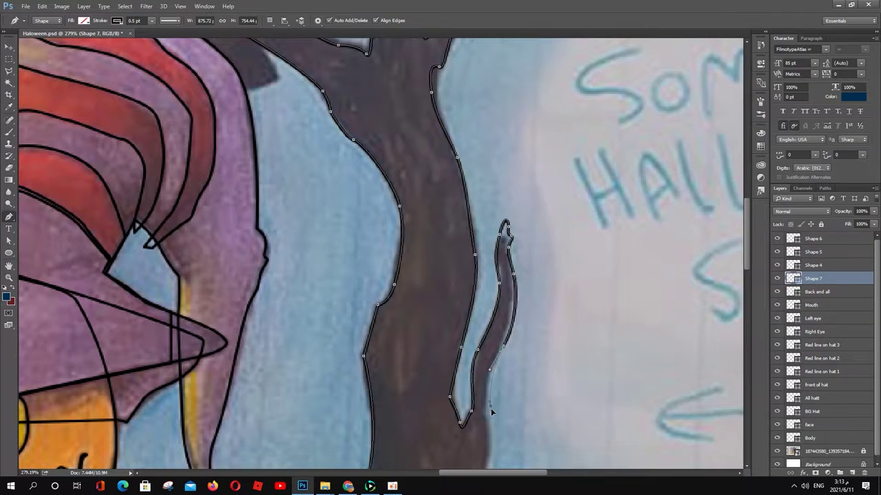
# Outline the trunk down to its base, close the shape and smooth the bottom curve
pyautogui.scroll(-5, 491, 408)
pyautogui.hscroll(3, 491, 408)
pyautogui.click(325, 163)
pyautogui.click(345, 196)
pyautogui.click(345, 282)
pyautogui.click(351, 313)
pyautogui.click(313, 327)
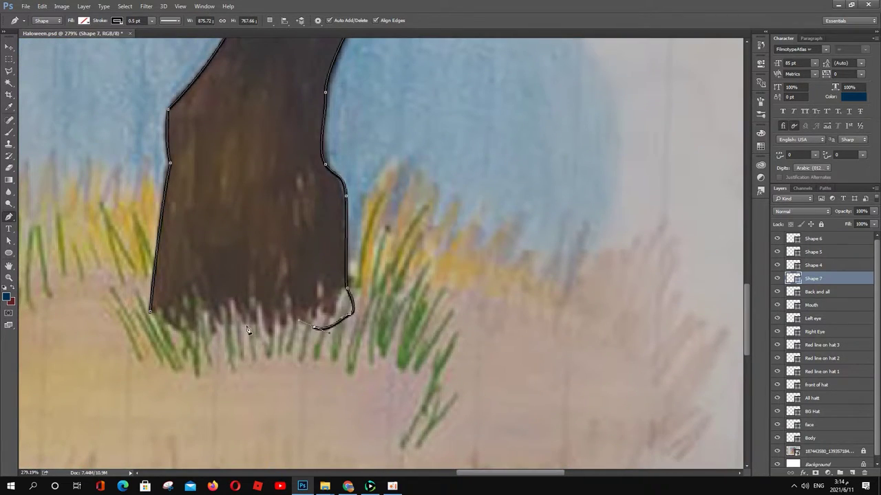
pyautogui.click(190, 319)
pyautogui.moveTo(150, 311); pyautogui.dragTo(251, 320)
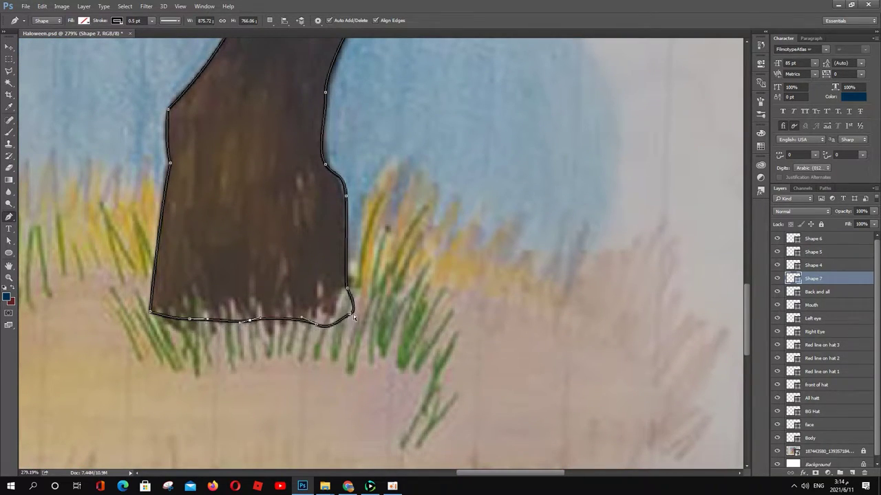
pyautogui.moveTo(351, 313); pyautogui.dragTo(359, 313)
# Trace the crow from beak to branch as closed Shape 8, then start a curved eye shape
pyautogui.scroll(5, 434, 269)
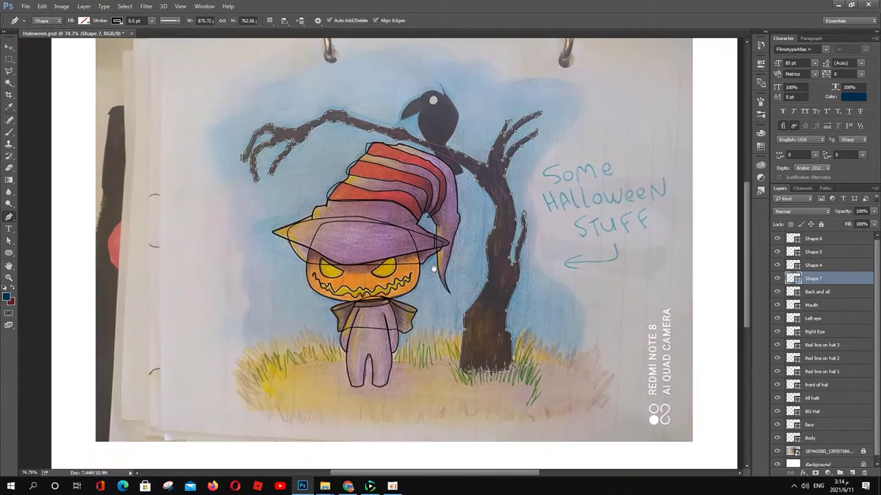
pyautogui.scroll(3, 399, 42)
pyautogui.click(435, 164)
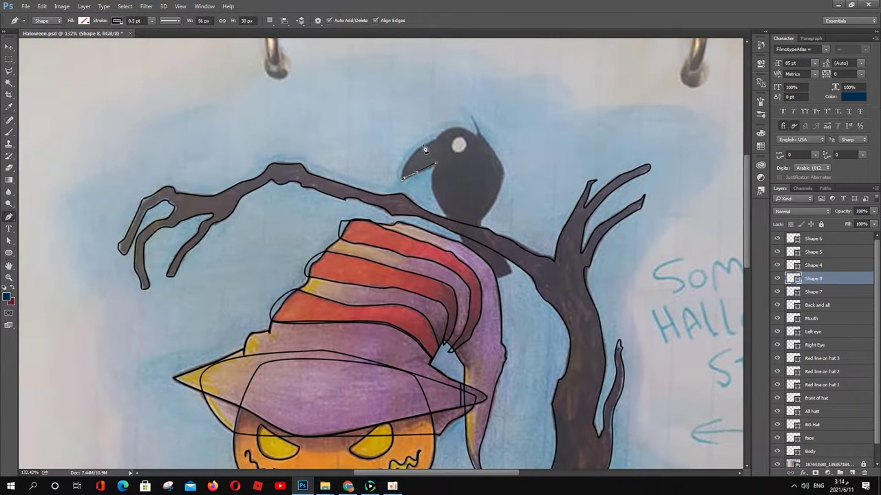
pyautogui.scroll(2, 432, 142)
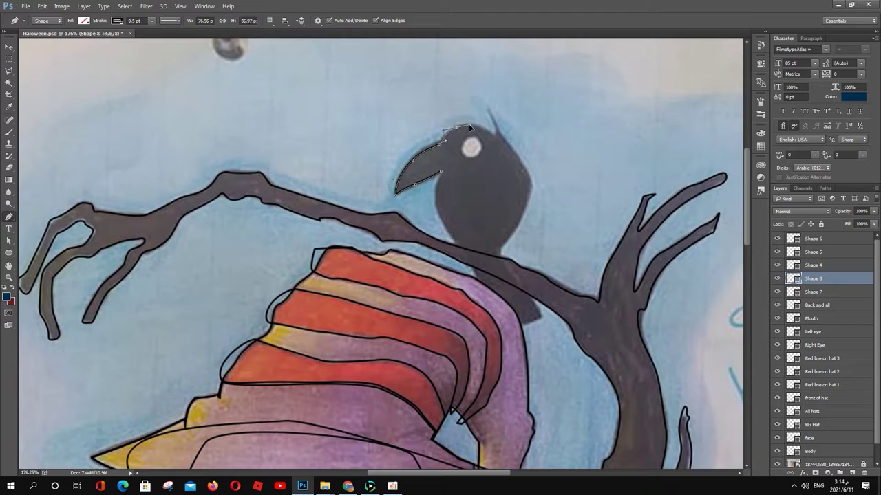
pyautogui.moveTo(533, 190); pyautogui.dragTo(523, 204)
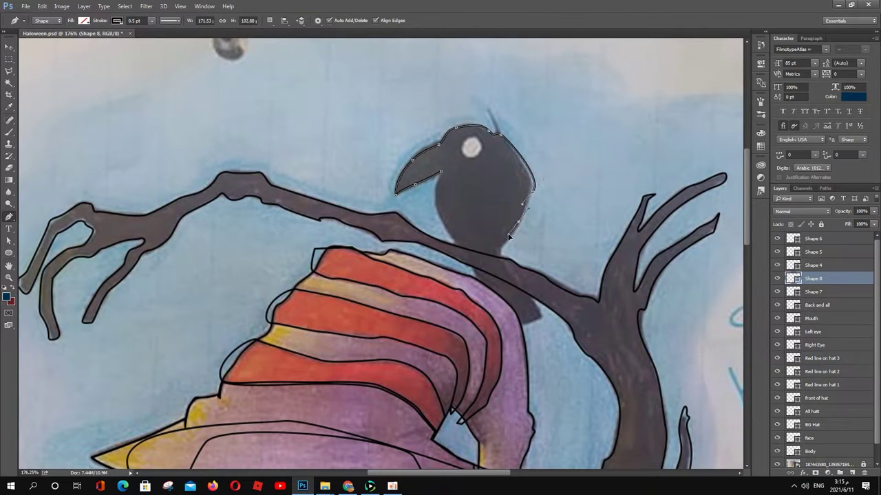
pyautogui.click(540, 318)
pyautogui.click(505, 327)
pyautogui.click(465, 247)
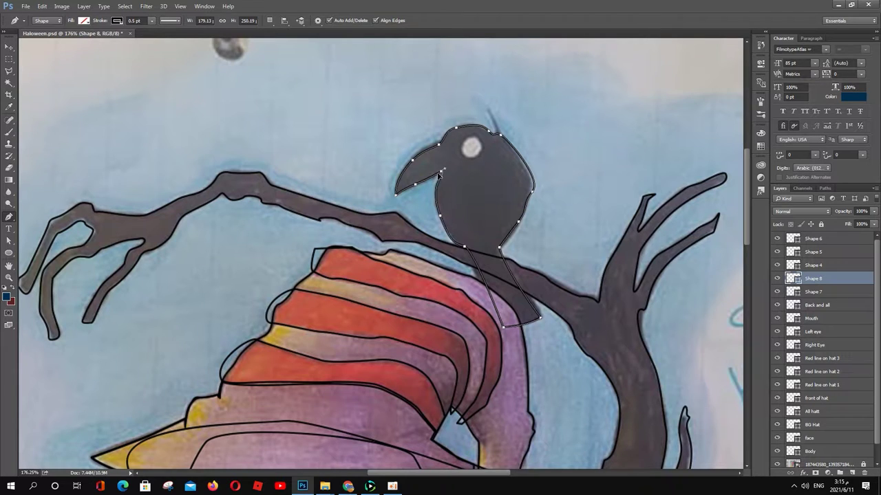
pyautogui.click(440, 171)
pyautogui.moveTo(466, 140)
pyautogui.mouseDown()
pyautogui.moveTo(476, 135)
pyautogui.moveTo(485, 159)
pyautogui.mouseUp()
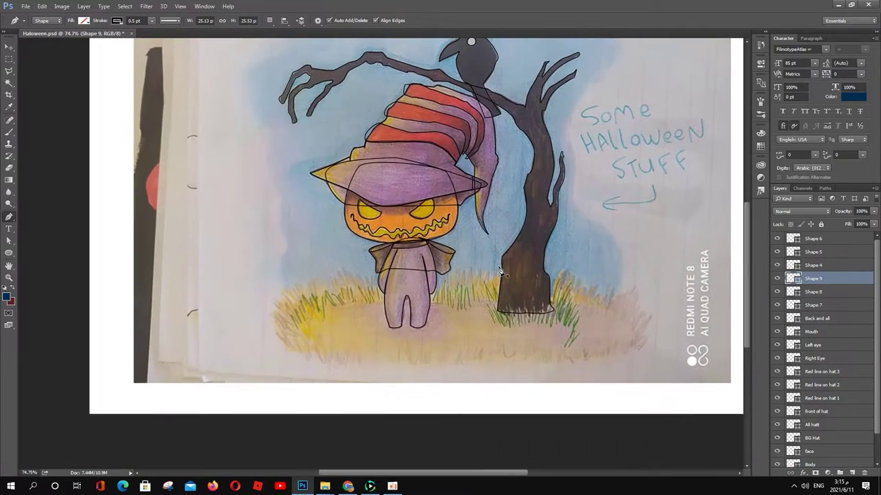
# Draw a ground ellipse over the grass with the Ellipse tool (U)
pyautogui.press('u')
pyautogui.moveTo(276, 289); pyautogui.dragTo(639, 369)
pyautogui.scroll(-3, 826, 344)
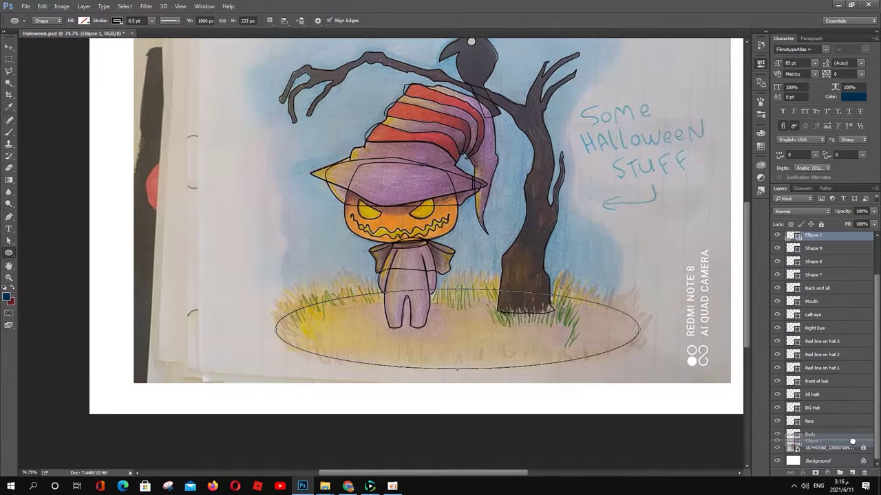
pyautogui.click(825, 434)
pyautogui.scroll(3, 879, 438)
# Select the Tree layer and move Shape 5 and Shape 6 below it
pyautogui.click(815, 305)
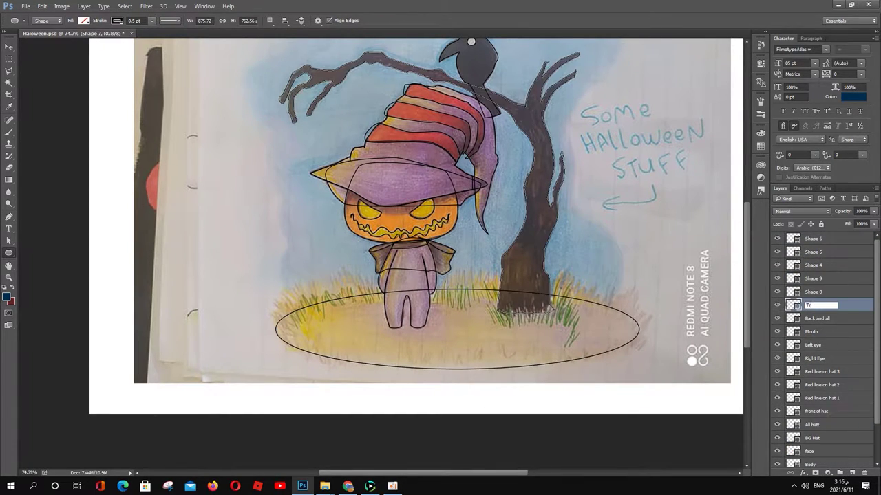
pyautogui.click(813, 278)
pyautogui.click(813, 252)
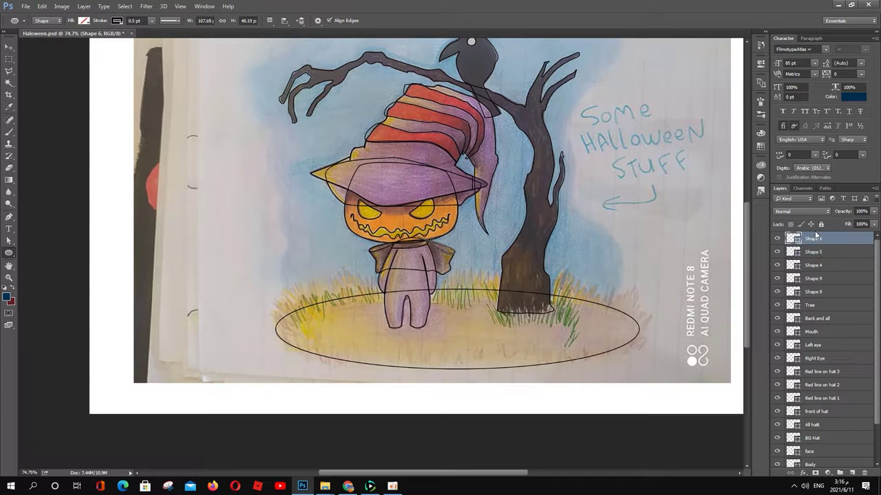
pyautogui.moveTo(814, 248); pyautogui.dragTo(825, 312)
# Rename the layers Crow and Eye of crow, and move Shape 4 below Shape 6
pyautogui.doubleClick(814, 265)
pyautogui.write('Crow')
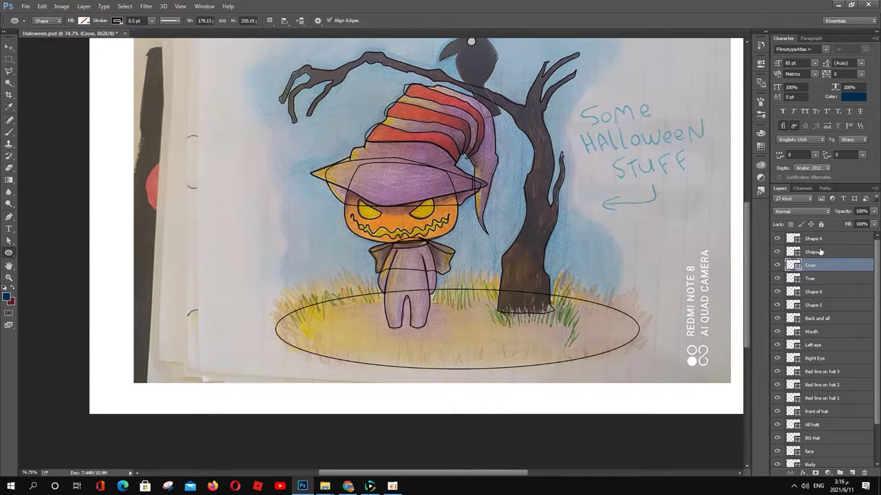
pyautogui.doubleClick(813, 252)
pyautogui.write('Eye of crow')
pyautogui.press('Return')
pyautogui.moveTo(813, 238); pyautogui.dragTo(813, 298)
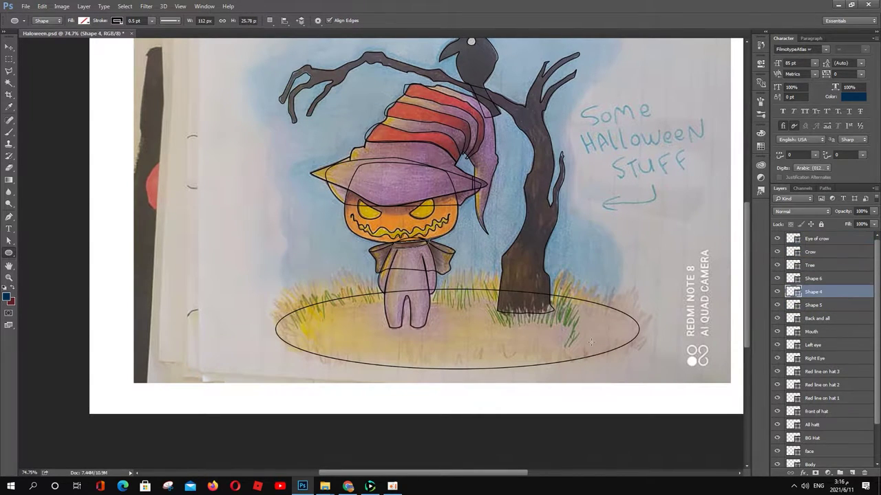
pyautogui.moveTo(593, 342); pyautogui.dragTo(529, 392)
# Fill the Body shape with pale pink (dab1bc)
pyautogui.press('v')
pyautogui.scroll(5, 335, 350)
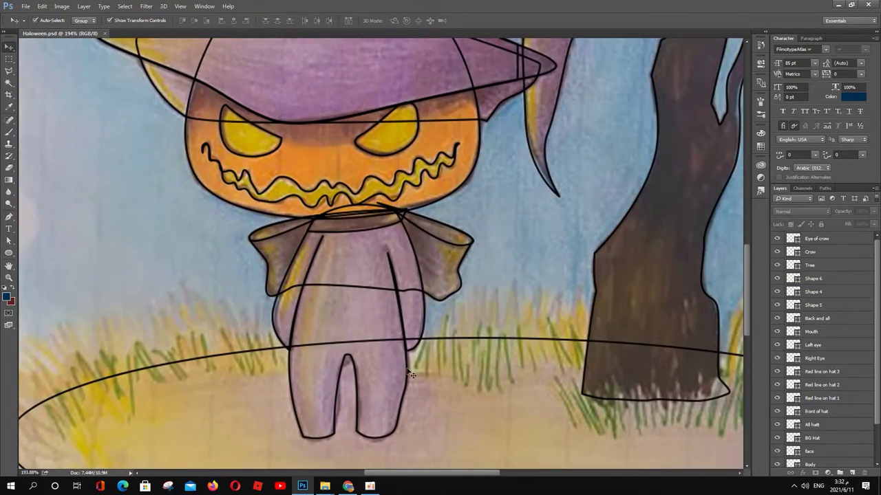
pyautogui.click(363, 274)
pyautogui.press('a')
pyautogui.click(120, 20)
pyautogui.click(163, 39)
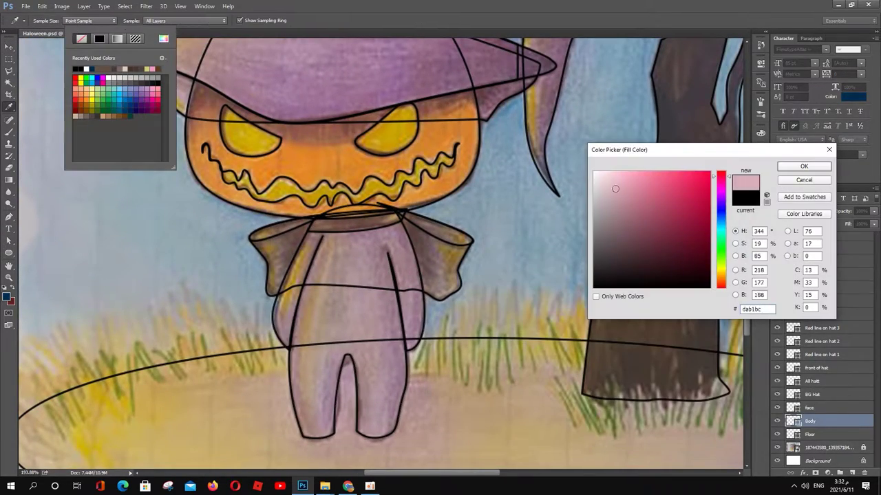
pyautogui.click(791, 167)
# Show only Body, add an empty Layer 1 above it, and ready a brush with default colours
pyautogui.keyDown('alt'); pyautogui.click(777, 420); pyautogui.keyUp('alt')
pyautogui.scroll(5, 388, 275)
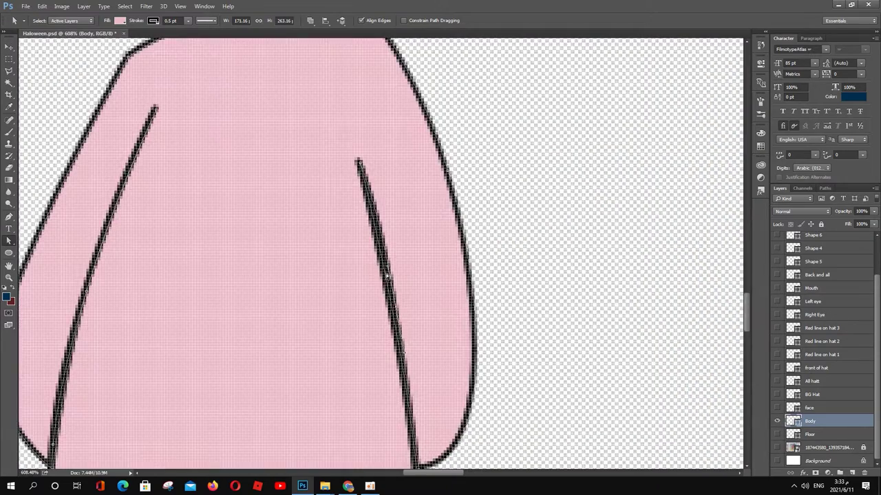
pyautogui.press('p')
pyautogui.scroll(-4, 406, 211)
pyautogui.hotkey('ctrl', 'shift', 'alt', 'n')
pyautogui.press('b')
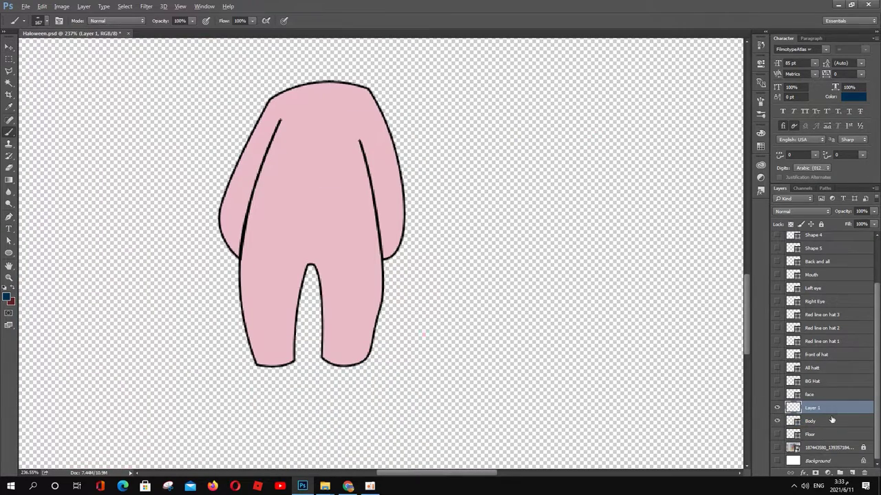
pyautogui.press('d')
pyautogui.rightClick(494, 255)
# Shrink the brush, set Layer 1 to Multiply and rename it shadow
pyautogui.moveTo(484, 87); pyautogui.dragTo(475, 86)
pyautogui.click(453, 23)
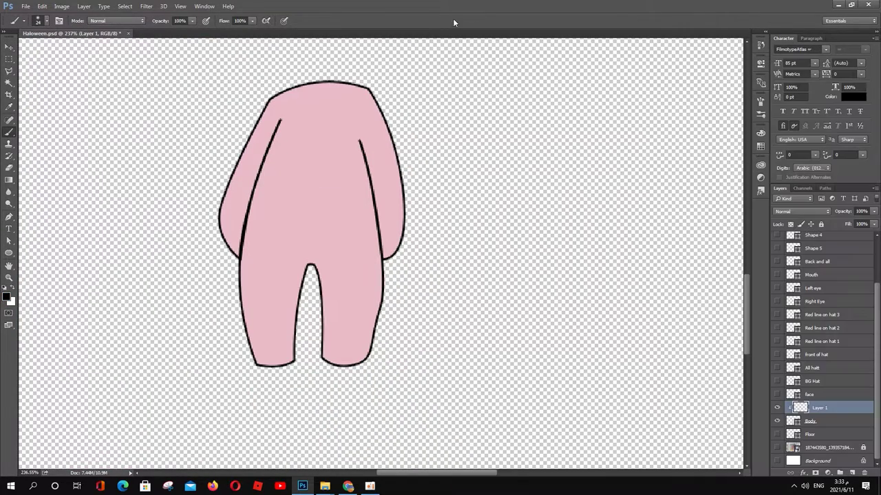
pyautogui.click(802, 211)
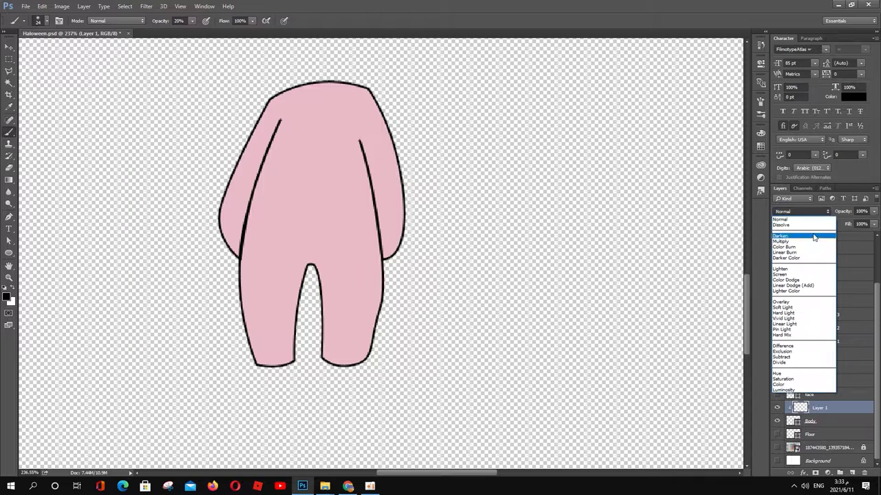
pyautogui.click(798, 250)
pyautogui.doubleClick(819, 407)
pyautogui.write('shadow')
pyautogui.press('Return')
# Paint soft black shading along the body's edges, inner lines, head top and legs
pyautogui.moveTo(375, 95)
pyautogui.mouseDown()
pyautogui.moveTo(401, 198)
pyautogui.moveTo(401, 254)
pyautogui.mouseUp()
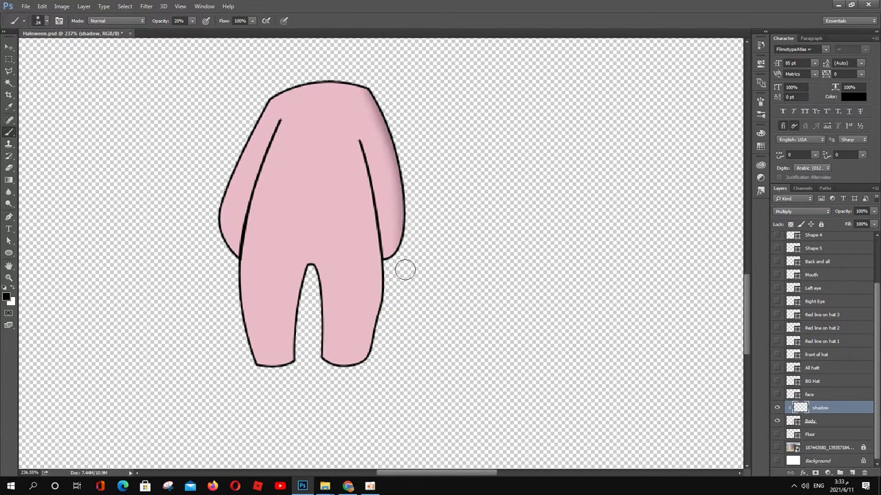
pyautogui.moveTo(357, 134); pyautogui.dragTo(371, 261)
pyautogui.moveTo(358, 135); pyautogui.dragTo(375, 220)
pyautogui.moveTo(279, 121)
pyautogui.mouseDown()
pyautogui.moveTo(273, 171)
pyautogui.moveTo(249, 230)
pyautogui.moveTo(277, 157)
pyautogui.mouseUp()
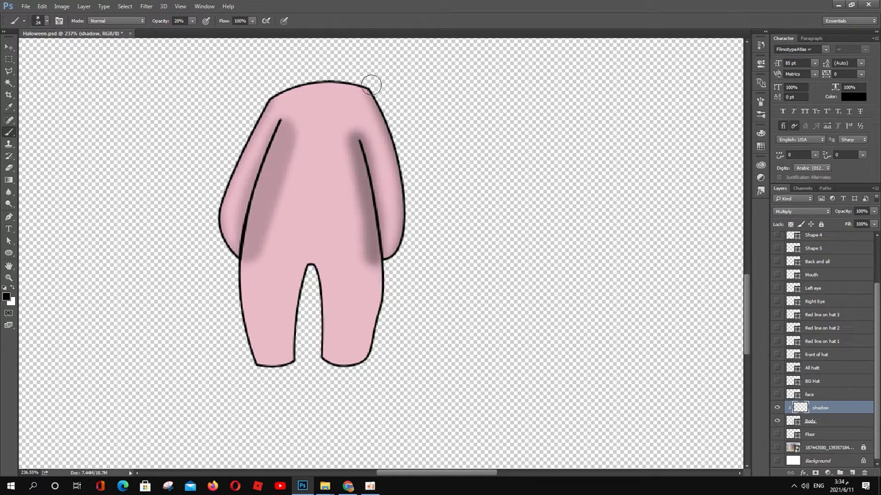
pyautogui.moveTo(374, 84); pyautogui.dragTo(272, 96)
pyautogui.moveTo(397, 301)
pyautogui.mouseDown()
pyautogui.moveTo(366, 366)
pyautogui.moveTo(313, 268)
pyautogui.moveTo(289, 365)
pyautogui.mouseUp()
pyautogui.moveTo(240, 265)
pyautogui.mouseDown()
pyautogui.moveTo(254, 379)
pyautogui.moveTo(296, 365)
pyautogui.mouseUp()
# Add a layer mask to shadow and brush away excess shading on the inner lines and left leg
pyautogui.click(816, 474)
pyautogui.press('0')
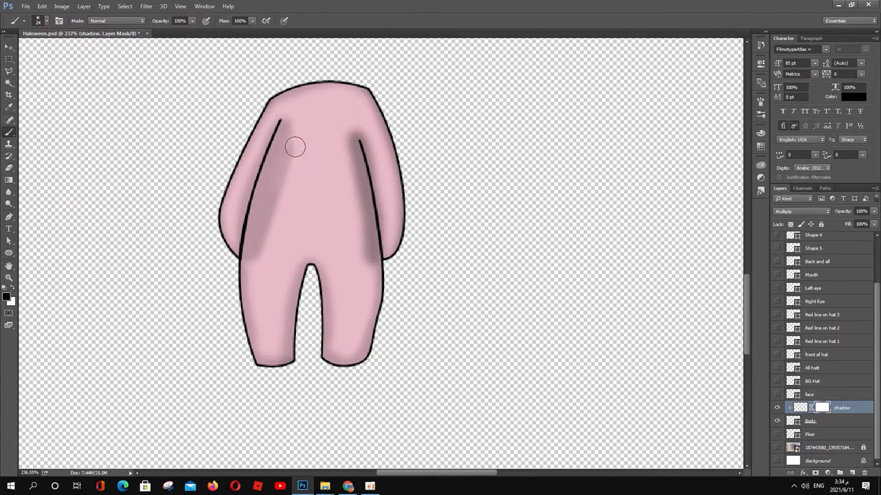
pyautogui.moveTo(295, 145); pyautogui.dragTo(261, 230)
pyautogui.moveTo(350, 174)
pyautogui.mouseDown()
pyautogui.moveTo(360, 203)
pyautogui.moveTo(340, 143)
pyautogui.mouseUp()
pyautogui.moveTo(273, 263); pyautogui.dragTo(262, 304)
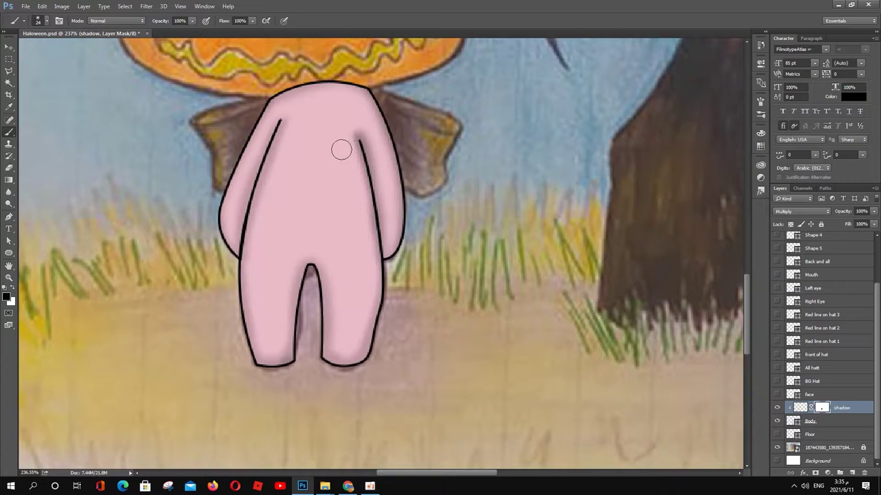
# Duplicate the shadow layer and brush soft shading near the body's top at 44% opacity
pyautogui.hotkey('ctrl', 'j')
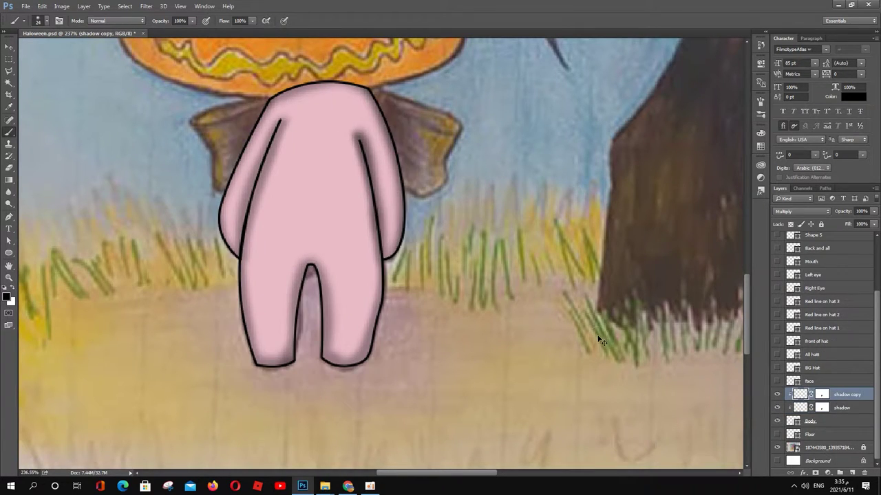
pyautogui.click(192, 21)
pyautogui.moveTo(183, 34); pyautogui.dragTo(166, 34)
pyautogui.rightClick(340, 62)
pyautogui.moveTo(323, 103); pyautogui.dragTo(358, 124)
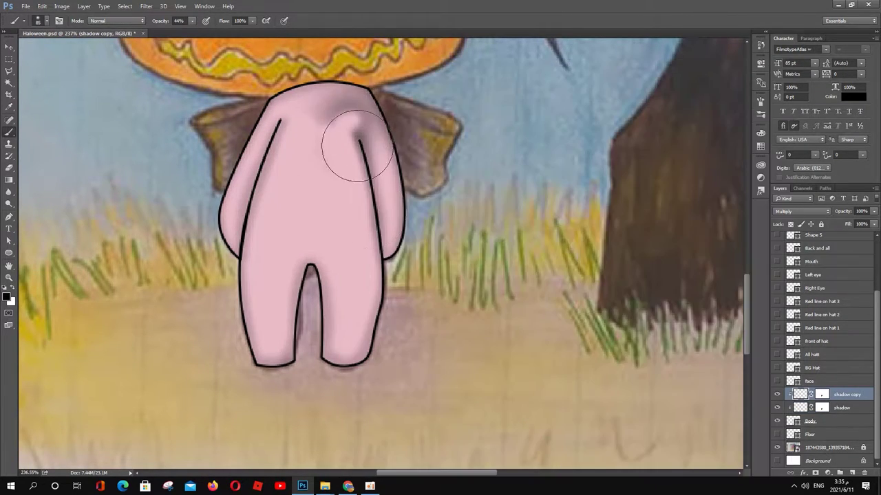
pyautogui.moveTo(381, 233); pyautogui.dragTo(389, 324)
# Delete shadow copy's layer mask and lower its fill to 50%
pyautogui.rightClick(822, 394)
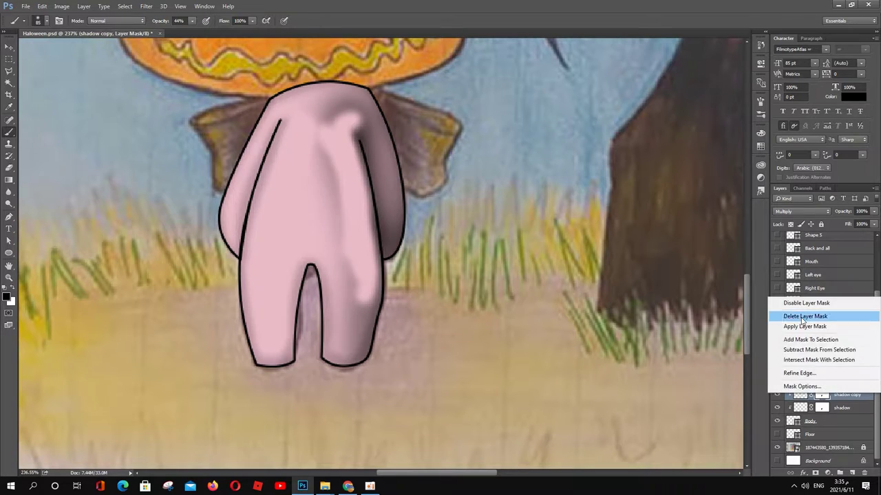
pyautogui.click(798, 316)
pyautogui.click(874, 224)
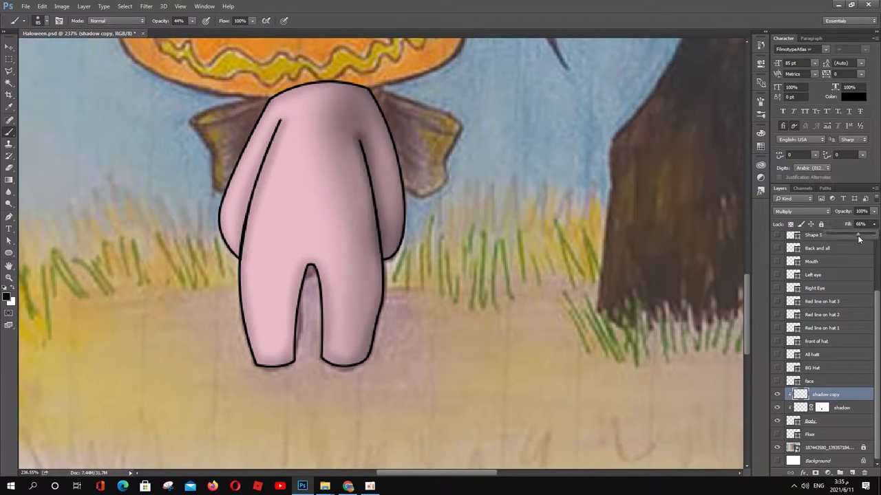
pyautogui.moveTo(872, 234)
pyautogui.mouseDown()
pyautogui.moveTo(853, 248)
pyautogui.moveTo(869, 232)
pyautogui.mouseUp()
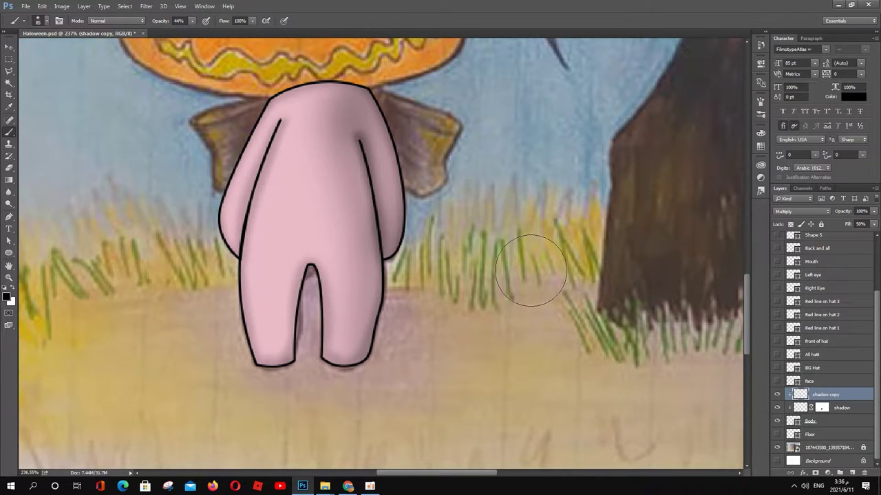
# Add a clipped, colorized orange Hue/Saturation layer and invert its mask to black
pyautogui.click(828, 474)
pyautogui.click(824, 360)
pyautogui.click(669, 169)
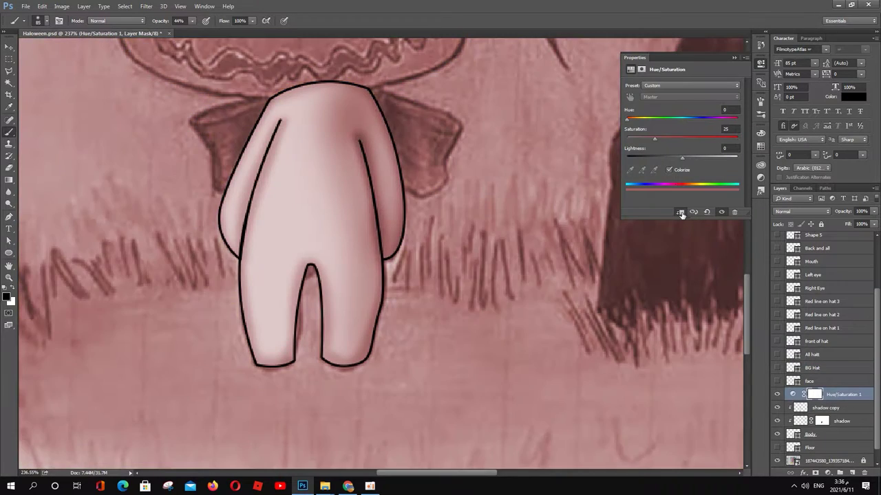
pyautogui.click(680, 212)
pyautogui.moveTo(626, 119); pyautogui.dragTo(737, 156)
pyautogui.click(822, 394)
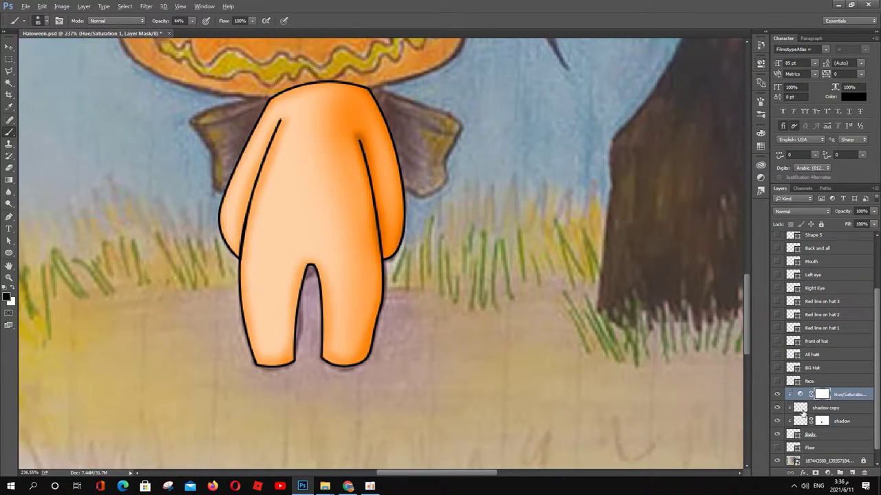
pyautogui.hotkey('ctrl', 'i')
# Make white the painting colour, try another blend mode, and target the Hue/Saturation mask
pyautogui.rightClick(259, 93)
pyautogui.press('Escape')
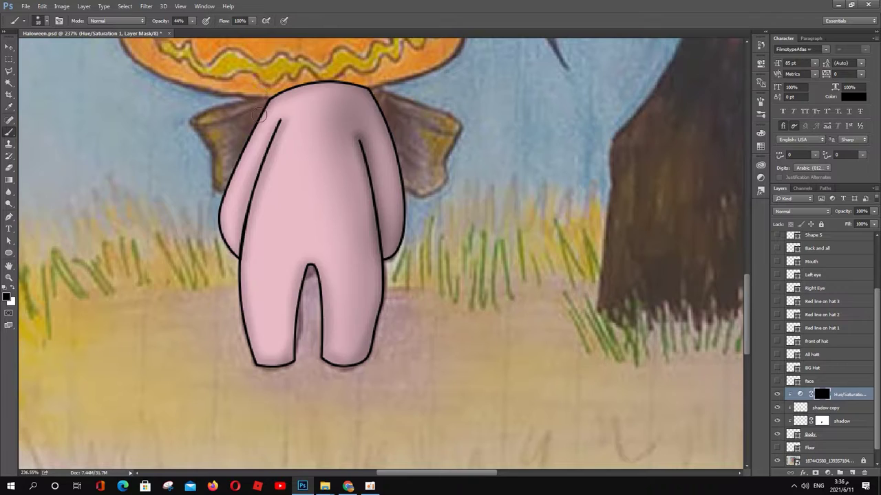
pyautogui.press('x')
pyautogui.click(802, 211)
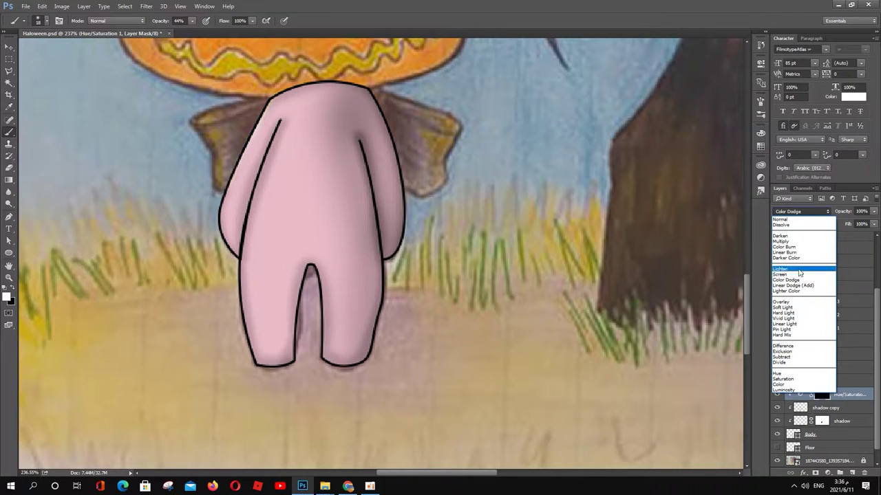
pyautogui.click(802, 258)
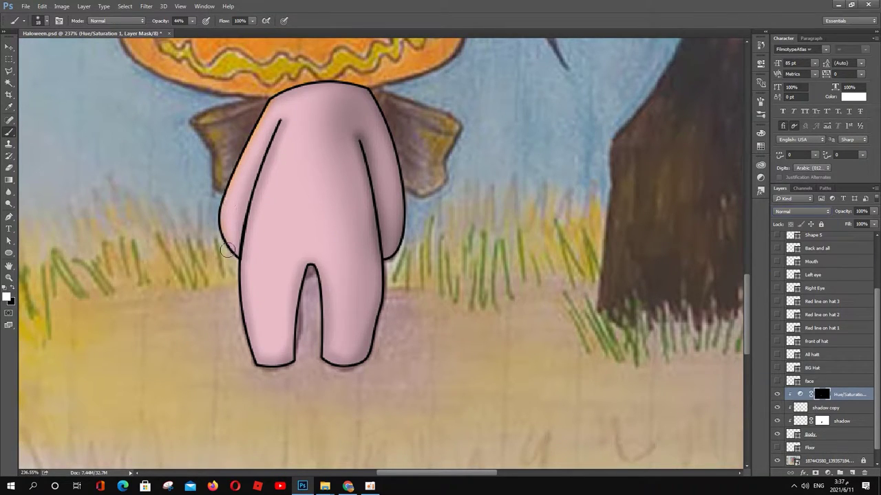
pyautogui.hotkey('alt', 'Tab')
pyautogui.hotkey('alt', 'Tab')
pyautogui.click(822, 396)
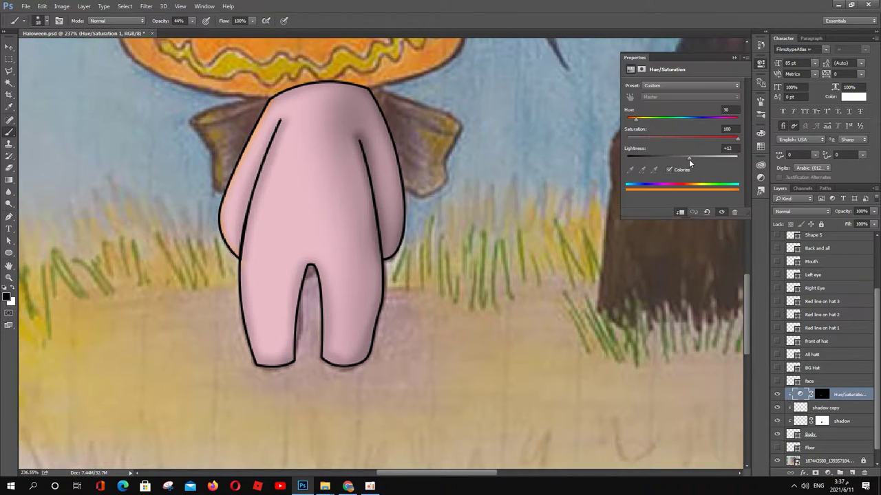
pyautogui.click(823, 395)
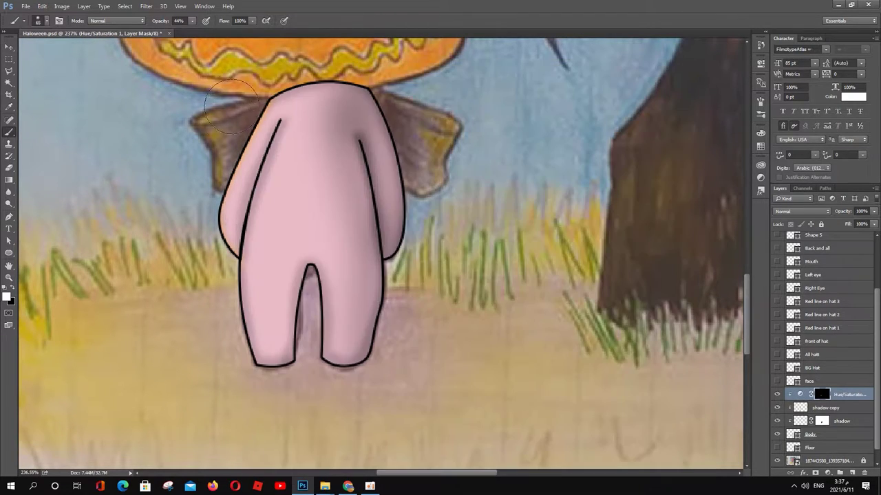
# Pick a much smaller brush and add a Curves adjustment layer
pyautogui.rightClick(227, 120)
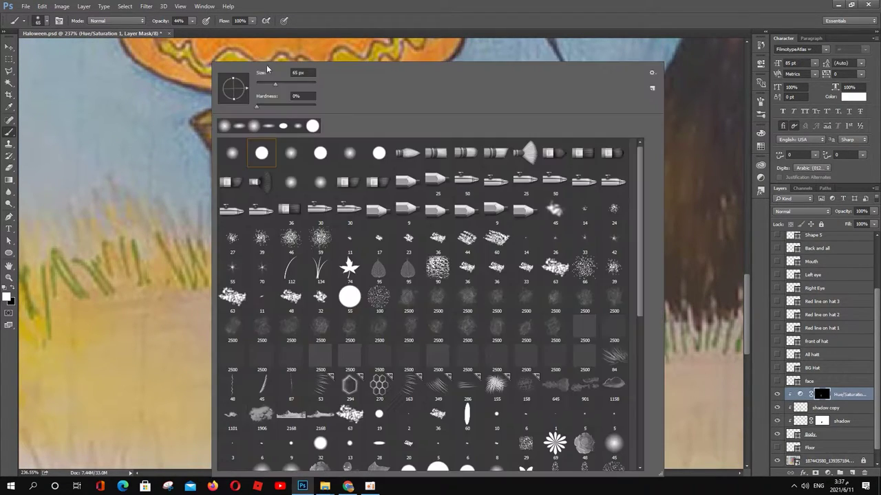
pyautogui.doubleClick(281, 126)
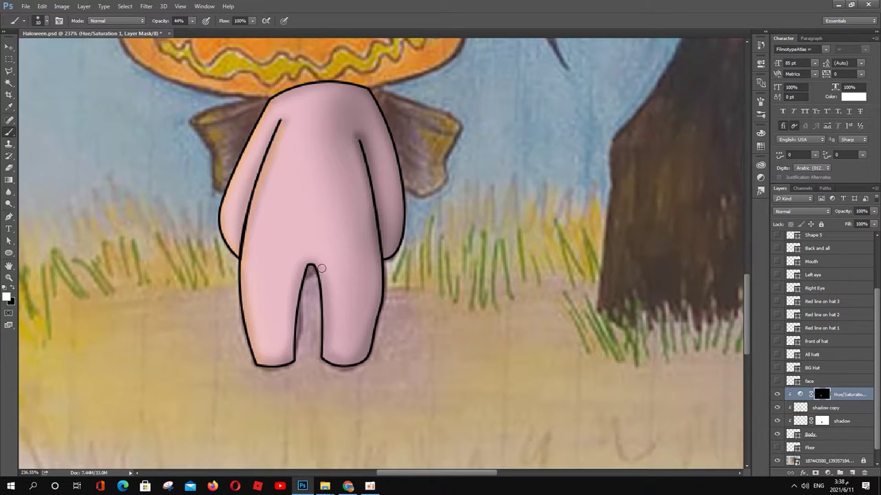
pyautogui.click(828, 474)
pyautogui.click(823, 329)
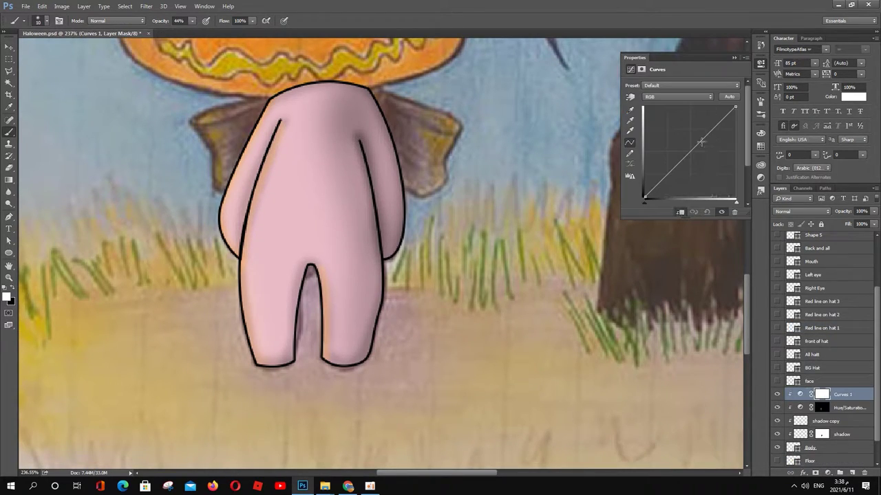
# Bend the Curves 1 RGB curve, raise the Red curve and shift the Green curve's top point left
pyautogui.moveTo(700, 142)
pyautogui.mouseDown()
pyautogui.moveTo(688, 117)
pyautogui.moveTo(719, 103)
pyautogui.mouseUp()
pyautogui.click(710, 96)
pyautogui.click(660, 114)
pyautogui.click(710, 96)
pyautogui.click(661, 121)
# Copy the Hue/Saturation black mask onto Curves 1 and lower its opacity to 55%
pyautogui.moveTo(822, 408); pyautogui.dragTo(821, 394)
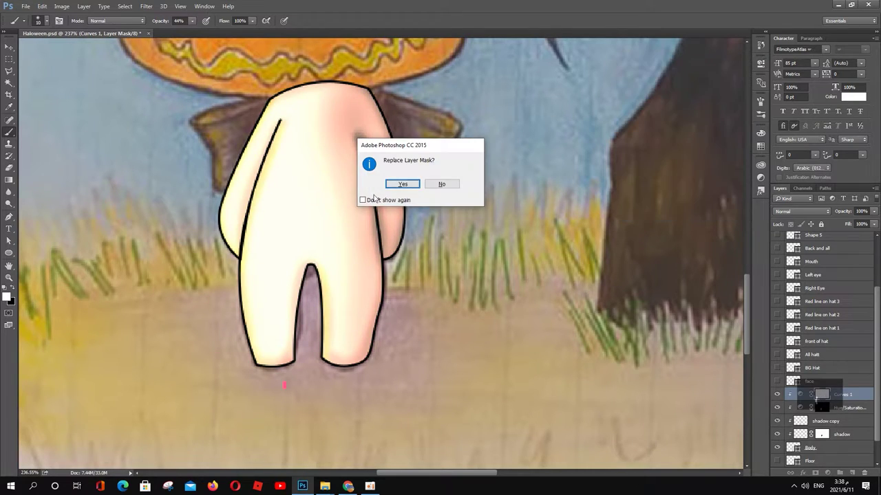
pyautogui.click(406, 185)
pyautogui.moveTo(874, 212); pyautogui.dragTo(853, 223)
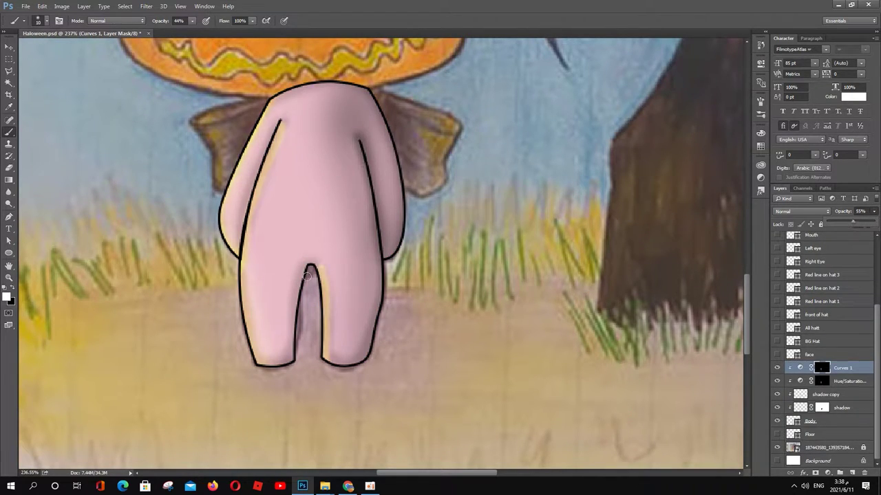
# Paint highlights along the body's left side with a size-75 white brush, then select the shadow layer
pyautogui.rightClick(206, 66)
pyautogui.press('Return')
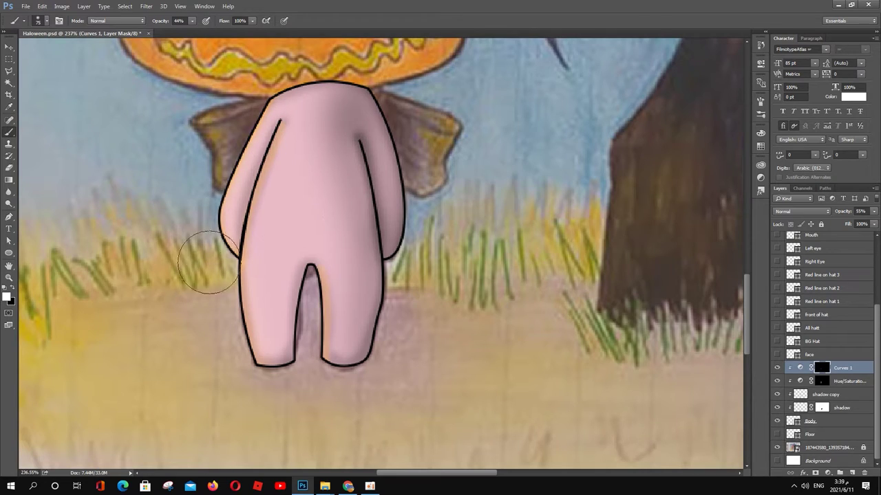
pyautogui.moveTo(241, 103); pyautogui.dragTo(233, 248)
pyautogui.rightClick(483, 87)
pyautogui.press('Return')
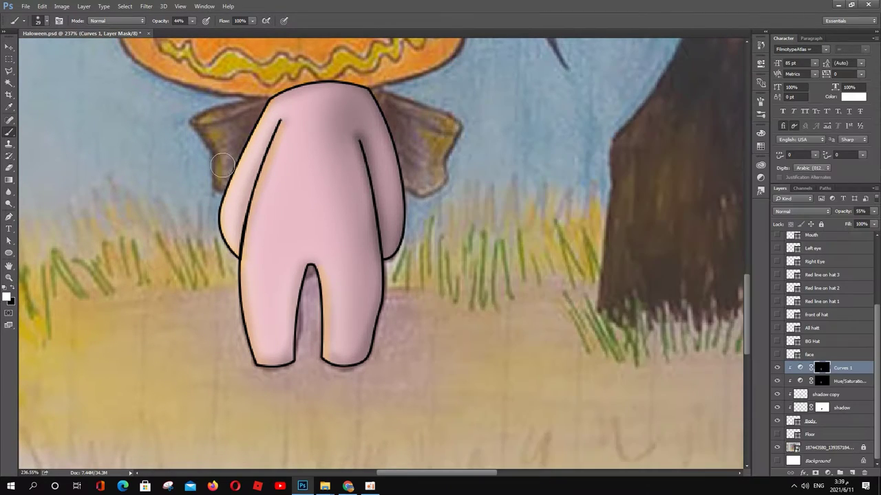
pyautogui.press('0')
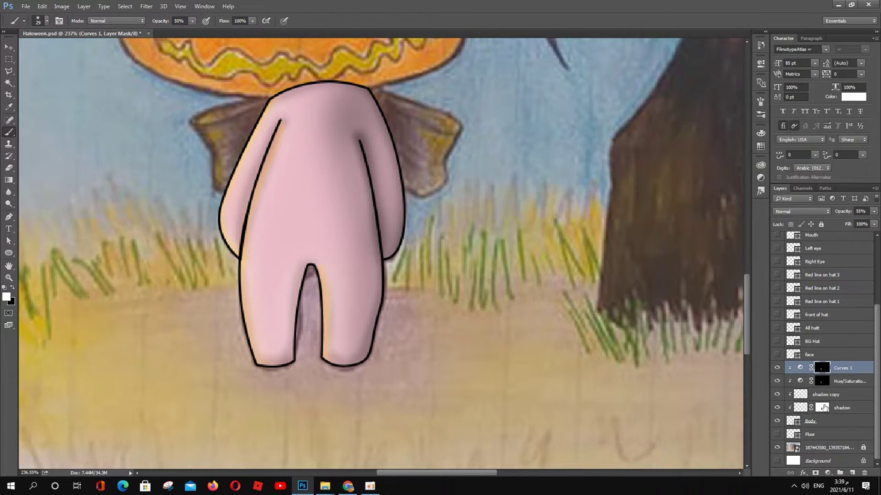
pyautogui.hotkey('alt', '[')
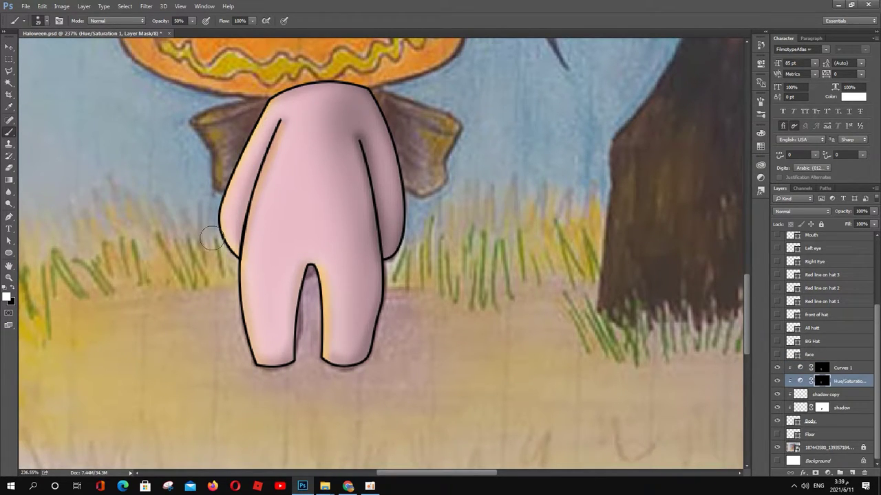
pyautogui.click(829, 406)
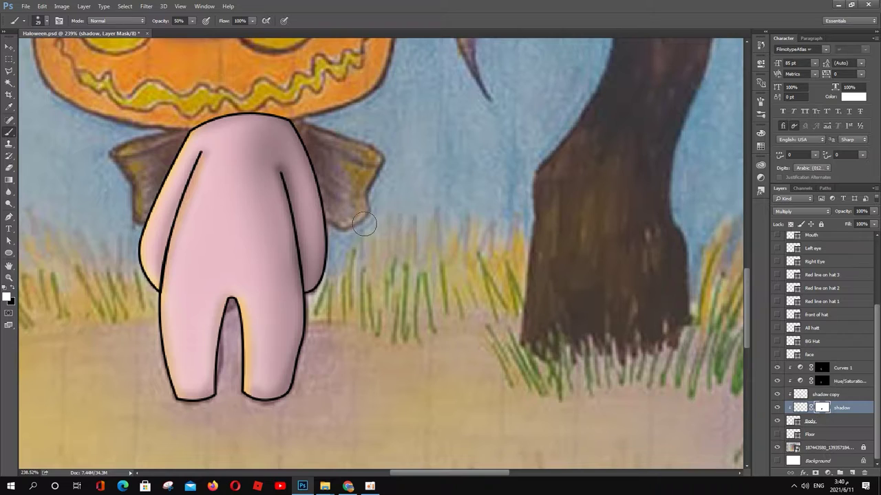
# Paint black shadow on the inner left leg, undo those strokes, and set brush opacity to 30%
pyautogui.click(799, 407)
pyautogui.press('x')
pyautogui.moveTo(227, 300); pyautogui.dragTo(209, 404)
pyautogui.hotkey('ctrl', 'z')
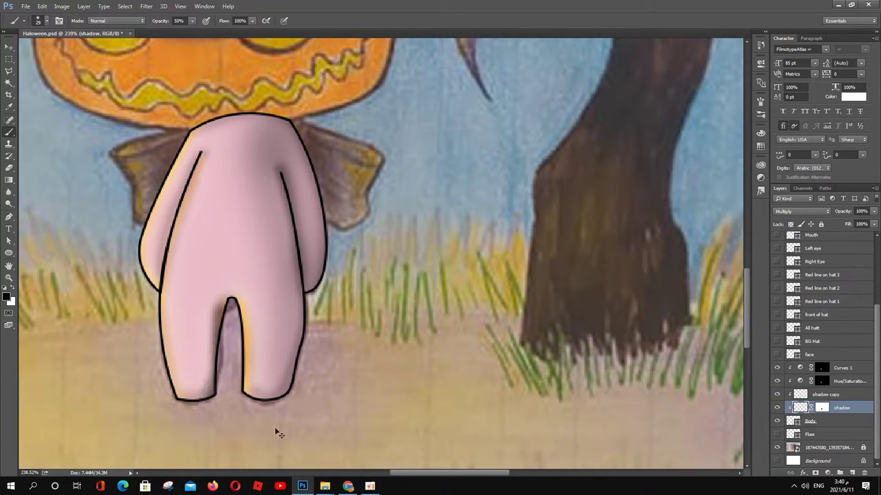
pyautogui.hotkey('ctrl', 'z')
pyautogui.hotkey('ctrl', 'alt', 'z')
pyautogui.hotkey('ctrl', 'alt', 'z')
pyautogui.write('30')
pyautogui.press('Return')
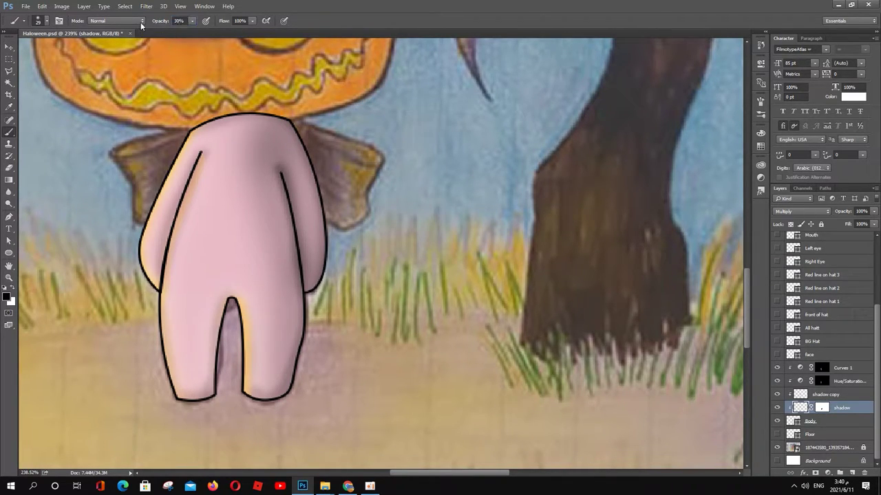
# Create a black-filled, masked Layer 1 under shadow in Multiply mode at 25% fill
pyautogui.hotkey('ctrl', 'shift', 'alt', 'n')
pyautogui.hotkey('alt', 'BackSpace')
pyautogui.keyDown('alt'); pyautogui.click(827, 473); pyautogui.keyUp('alt')
pyautogui.click(801, 211)
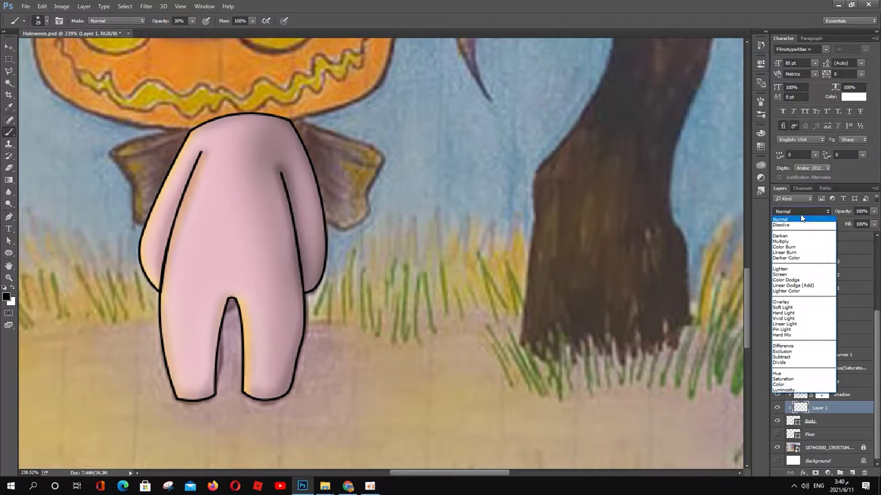
pyautogui.click(798, 238)
pyautogui.moveTo(873, 224); pyautogui.dragTo(837, 235)
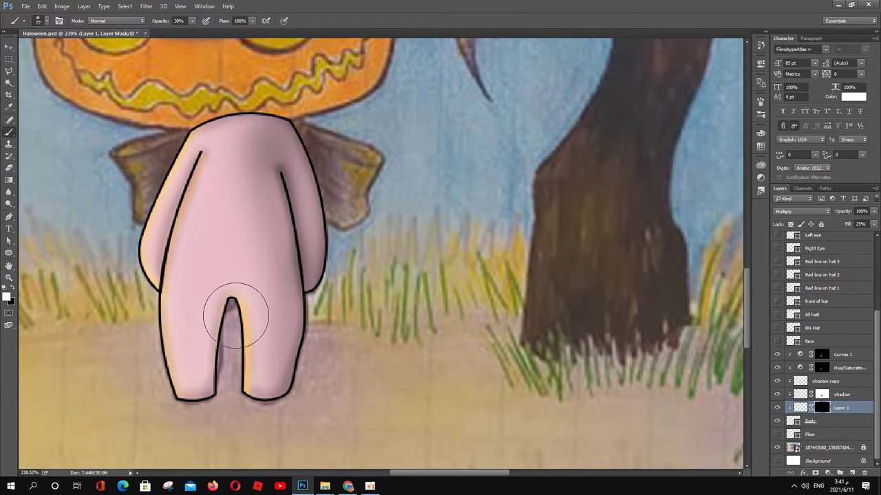
# Toggle Body-only visibility, restore full brush opacity, and open the fabric image as a new document
pyautogui.press('5')
pyautogui.press('6')
pyautogui.keyDown('alt'); pyautogui.click(777, 409); pyautogui.keyUp('alt')
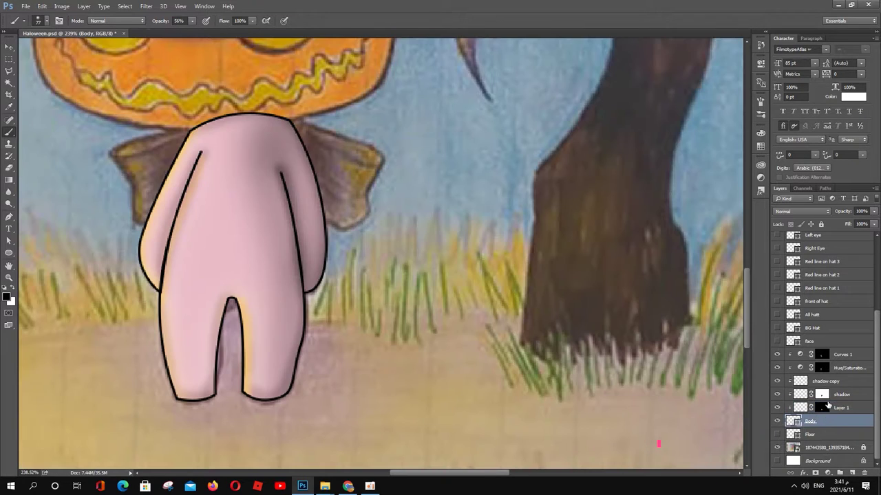
pyautogui.rightClick(389, 65)
pyautogui.moveTo(211, 34); pyautogui.dragTo(215, 34)
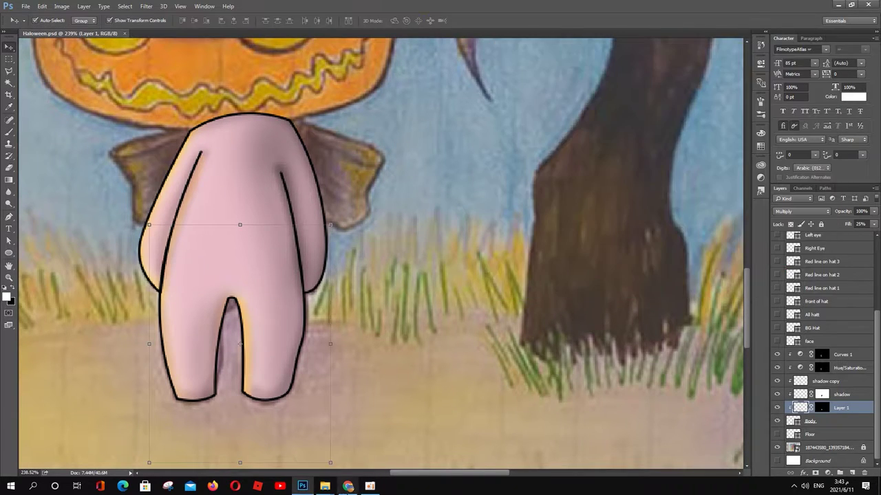
pyautogui.click(325, 485)
pyautogui.moveTo(679, 434); pyautogui.dragTo(95, 12)
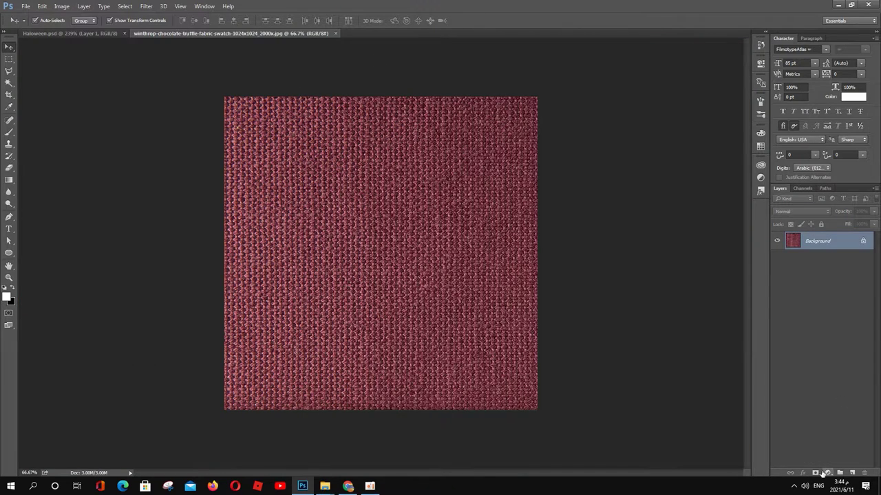
# Make the fabric grayscale with a Black & White adjustment and copy it
pyautogui.click(827, 472)
pyautogui.click(808, 382)
pyautogui.click(558, 203)
pyautogui.hotkey('ctrl', 'c')
# Paste the fabric into a new clipboard-sized document and reposition it
pyautogui.hotkey('ctrl', 'Tab')
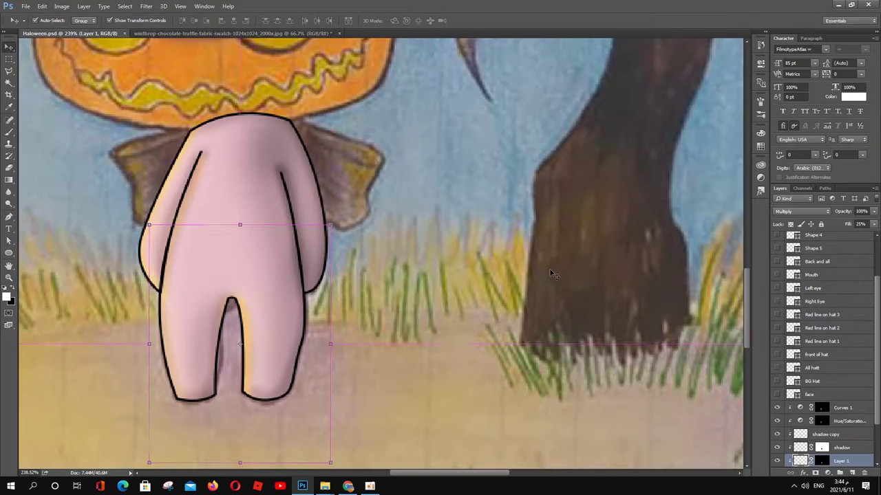
pyautogui.hotkey('ctrl', 'n')
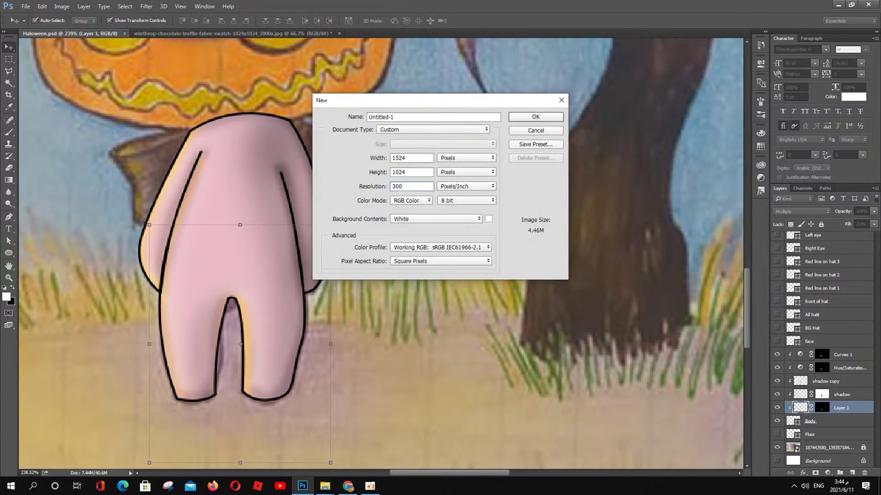
pyautogui.press('Return')
pyautogui.hotkey('ctrl', 'v')
pyautogui.moveTo(396, 250); pyautogui.dragTo(322, 194)
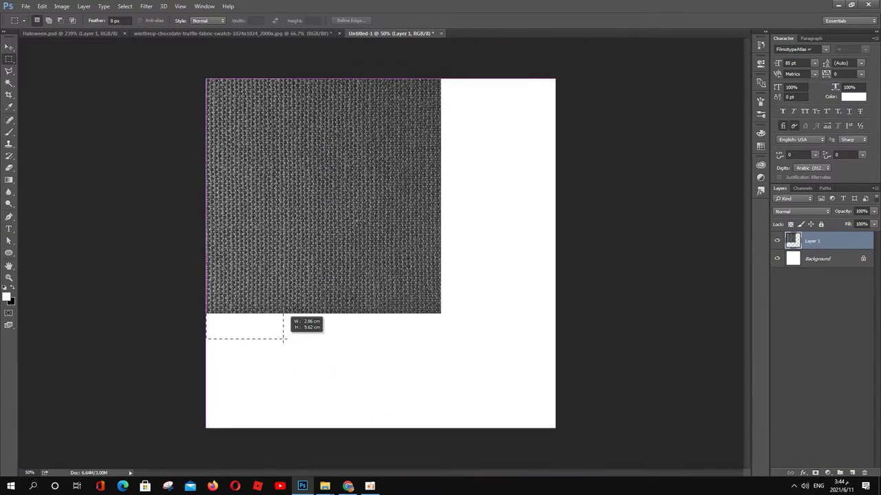
# Duplicate the fabric strip, place it beside the fabric and nudge it about 27 px left
pyautogui.press('c')
pyautogui.press('v')
pyautogui.moveTo(362, 172); pyautogui.dragTo(509, 138)
pyautogui.hotkey('shift', '7')
pyautogui.hotkey('shift', '6')
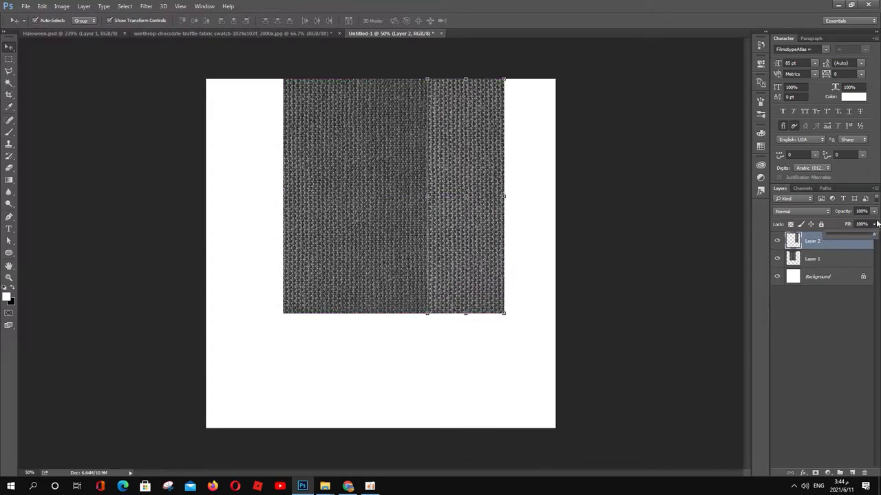
pyautogui.scroll(3, 639, 211)
pyautogui.moveTo(542, 195); pyautogui.dragTo(523, 195)
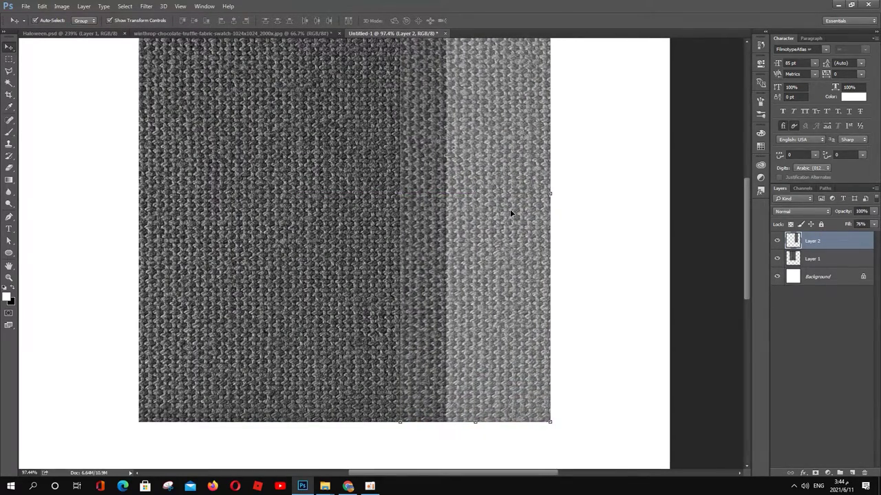
pyautogui.hotkey('shift', '0')
pyautogui.scroll(-2, 594, 169)
# Mask the strip and paint soft edges to blend its left side and hide the right seam
pyautogui.click(827, 473)
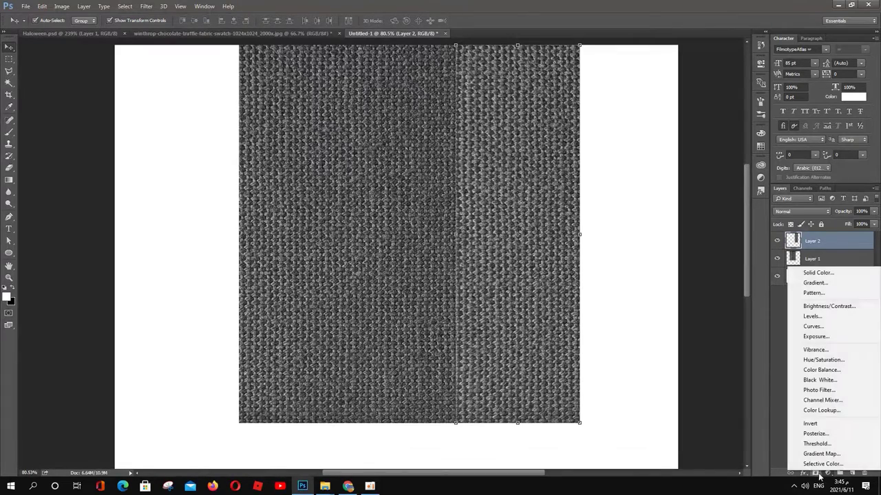
pyautogui.press('b')
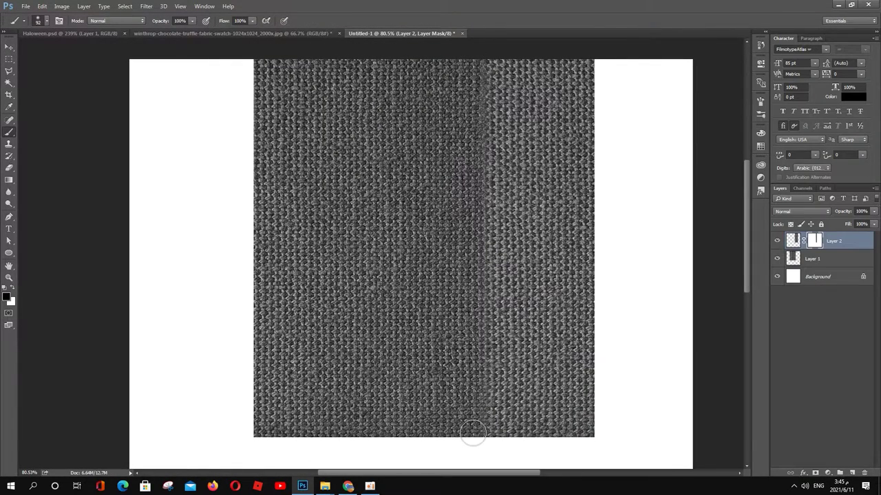
pyautogui.rightClick(433, 69)
pyautogui.press('Escape')
pyautogui.moveTo(477, 62); pyautogui.dragTo(477, 420)
pyautogui.moveTo(543, 88); pyautogui.dragTo(544, 428)
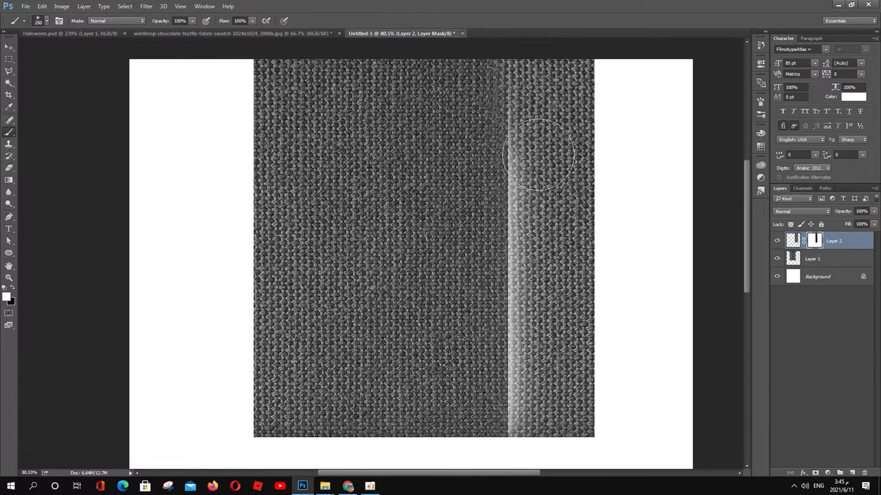
pyautogui.press('v')
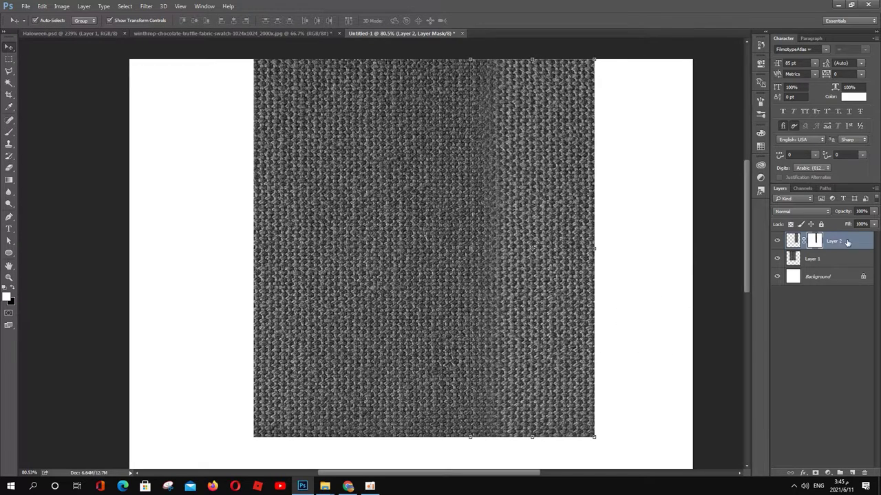
pyautogui.keyDown('ctrl'); pyautogui.click(847, 243); pyautogui.keyUp('ctrl')
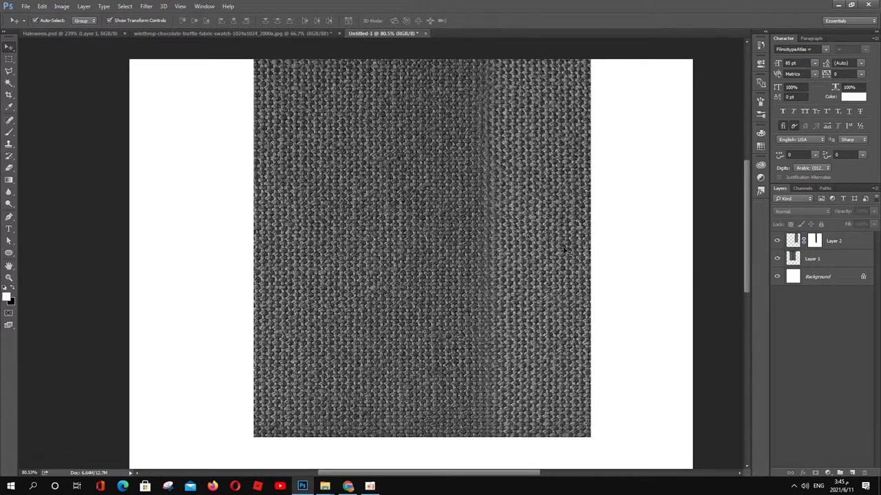
# Add a Curves 1 adjustment layer clipped to the strip
pyautogui.click(827, 474)
pyautogui.click(819, 317)
pyautogui.hotkey('ctrl', 'alt', 'g')
# Pull the curve down to darken the strip and merge the fabric layers
pyautogui.moveTo(735, 108); pyautogui.dragTo(735, 122)
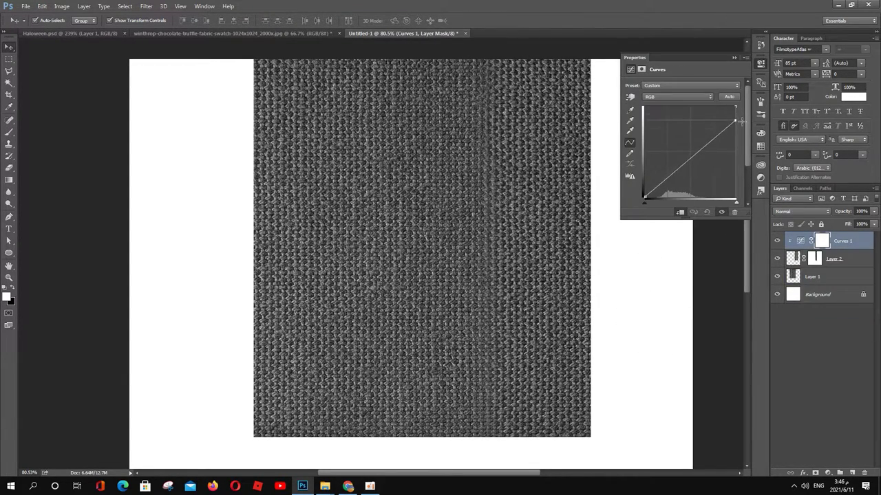
pyautogui.keyDown('shift'); pyautogui.click(826, 277); pyautogui.keyUp('shift')
pyautogui.hotkey('ctrl', 'e')
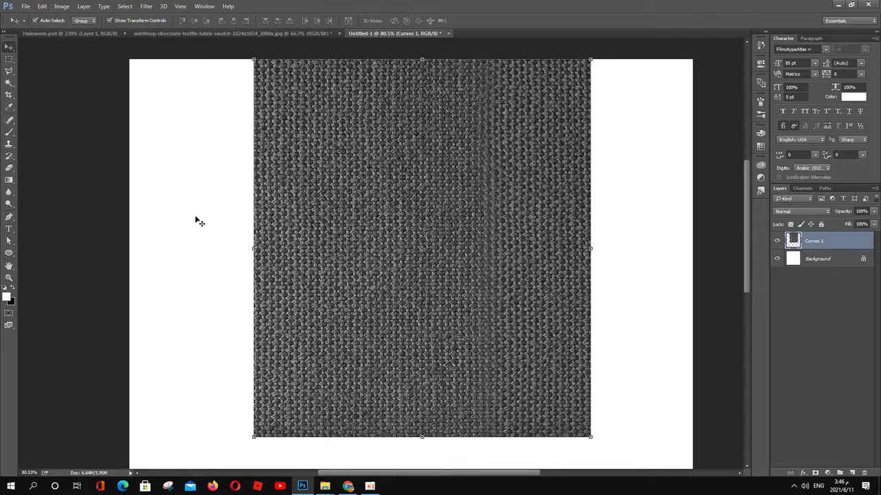
# Copy a horizontal marquee band of texture and move it over the horizontal seam
pyautogui.press('m')
pyautogui.moveTo(637, 441); pyautogui.dragTo(212, 328)
pyautogui.moveTo(644, 60); pyautogui.dragTo(213, 172)
pyautogui.hotkey('ctrl', 'j')
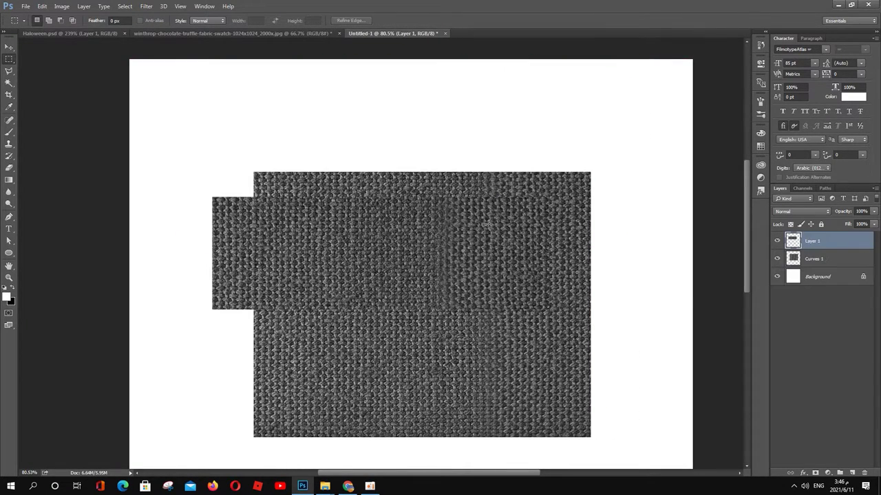
pyautogui.press('v')
pyautogui.moveTo(599, 63); pyautogui.dragTo(655, 365)
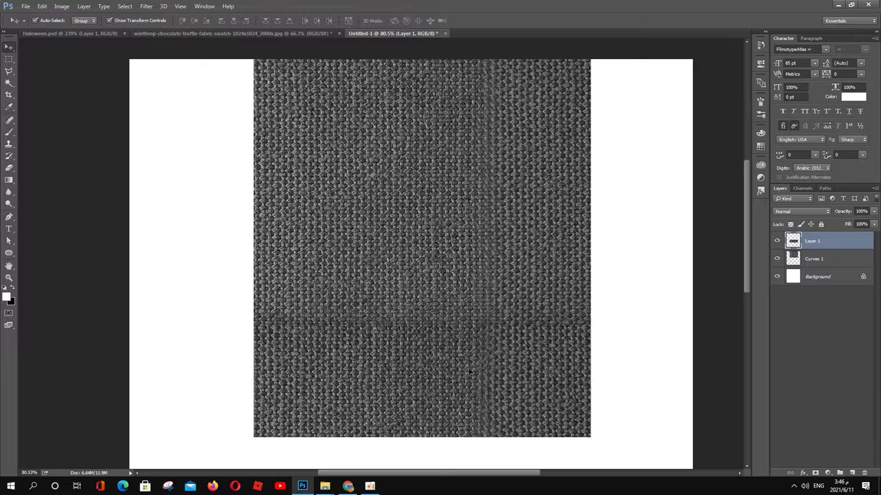
pyautogui.moveTo(470, 371); pyautogui.dragTo(472, 331)
# Mask the copied band with black and merge Layer 1 with Curves 1
pyautogui.click(839, 474)
pyautogui.press('b')
pyautogui.press('x')
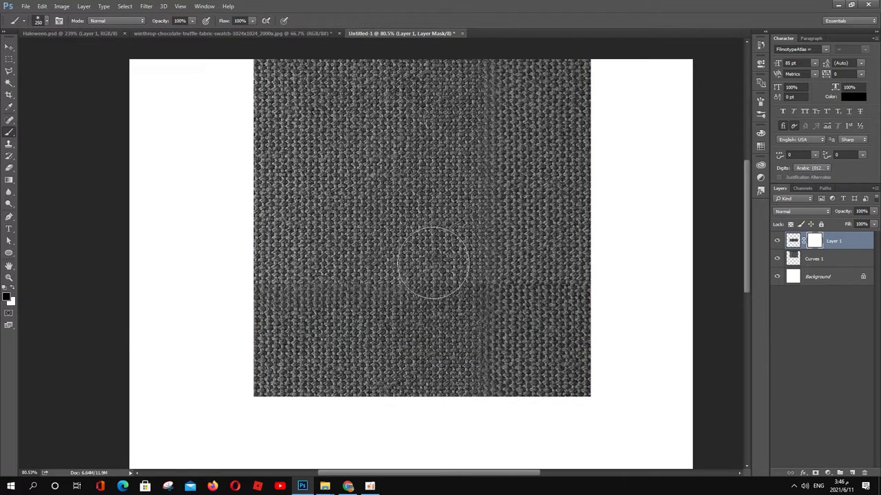
pyautogui.press('v')
pyautogui.keyDown('ctrl'); pyautogui.click(826, 259); pyautogui.keyUp('ctrl')
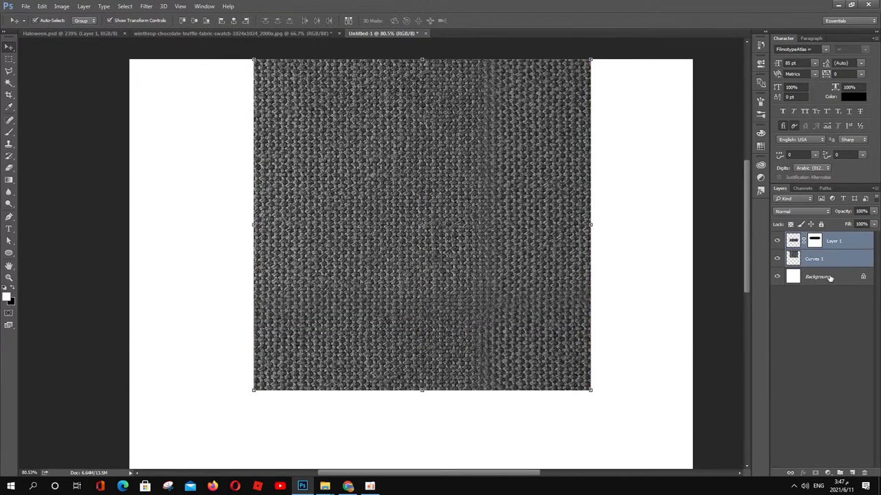
pyautogui.hotkey('ctrl', 'e')
# Save the full-size texture as a pattern via Edit > Define Pattern
pyautogui.click(42, 7)
pyautogui.click(148, 226)
pyautogui.press('Return')
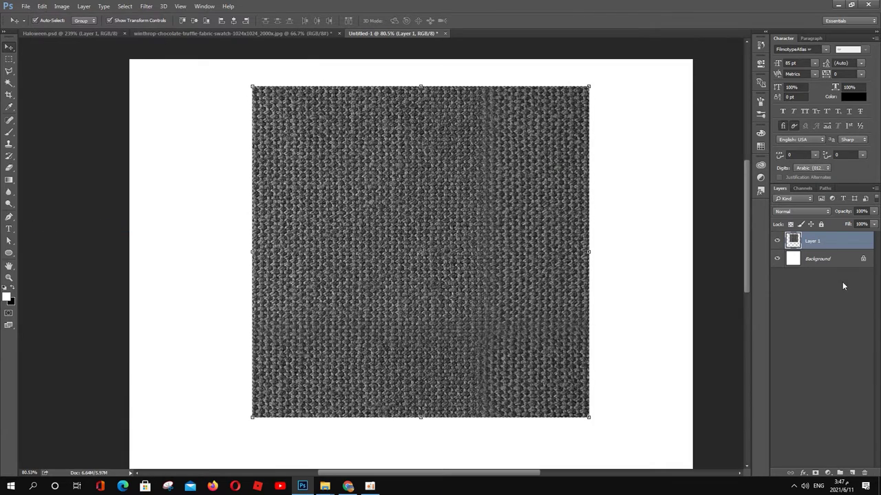
pyautogui.click(42, 6)
pyautogui.click(62, 234)
pyautogui.press('Return')
# Shrink the texture to a small top-left square, crop the canvas to it, and define it as a pattern
pyautogui.rightClick(837, 241)
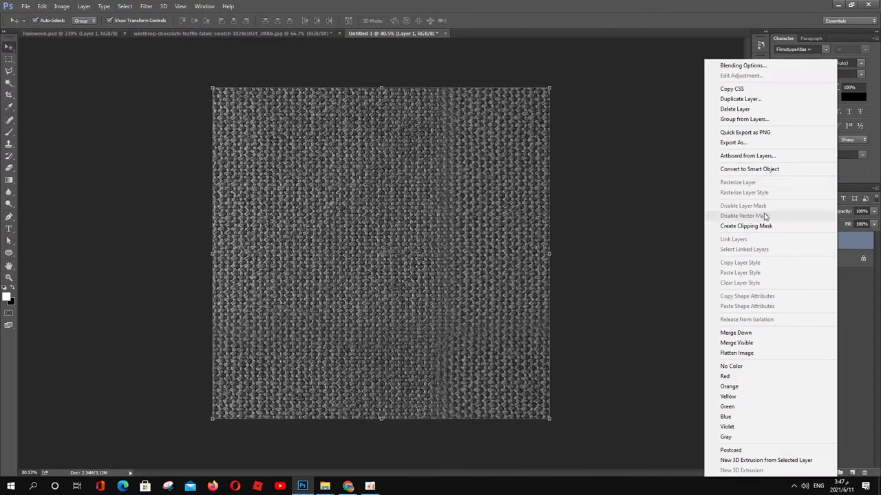
pyautogui.moveTo(549, 417); pyautogui.dragTo(232, 247)
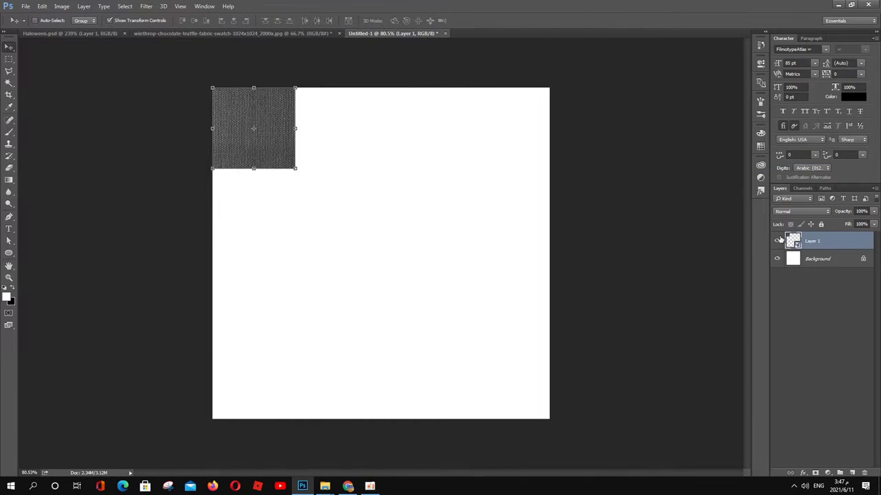
pyautogui.press('Return')
pyautogui.hotkey('ctrl', 'alt', 'i')
pyautogui.press('Return')
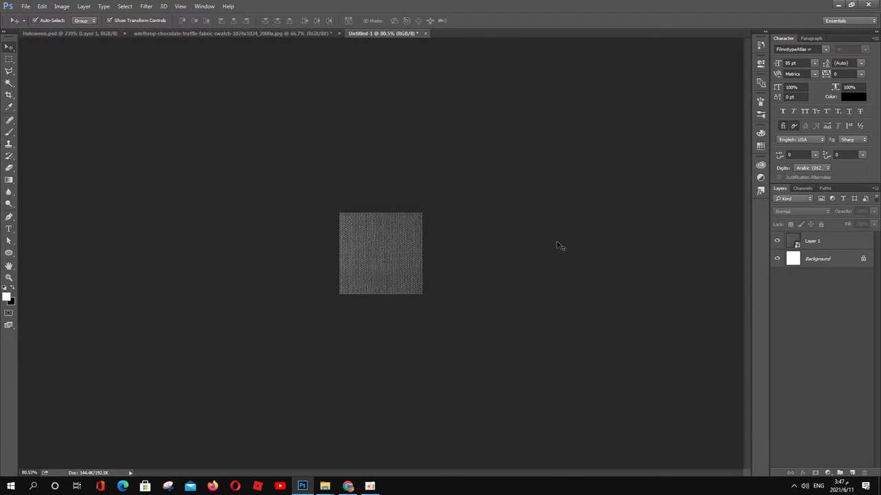
pyautogui.click(41, 6)
pyautogui.click(62, 234)
# In Halloween.psd, select the Shape 7 highlight layer and move it higher in the layer stack
pyautogui.click(530, 163)
pyautogui.click(69, 33)
pyautogui.click(820, 354)
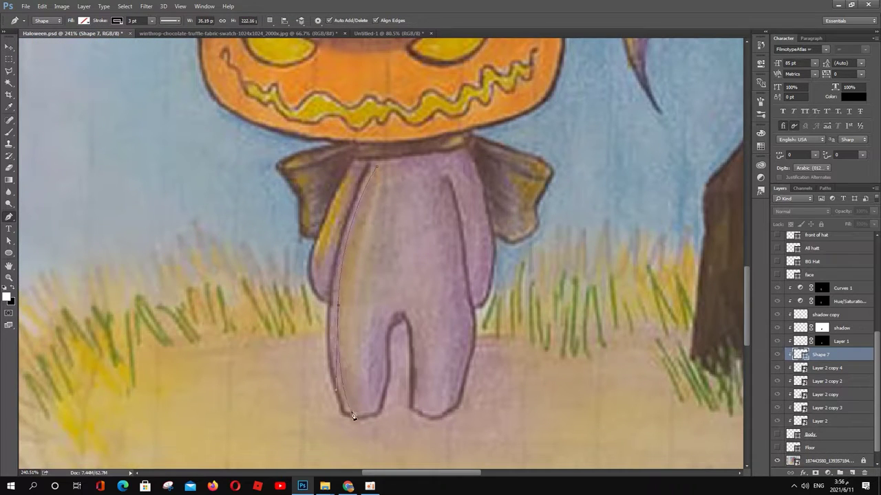
pyautogui.moveTo(820, 354); pyautogui.dragTo(821, 275)
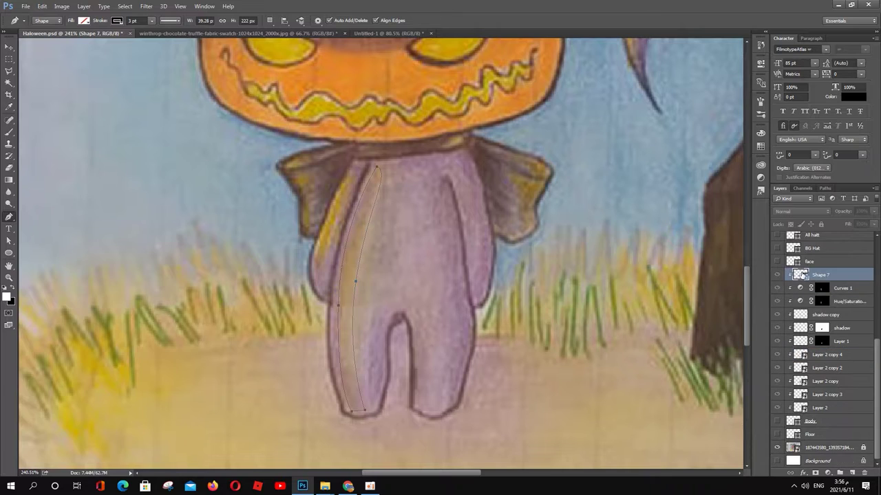
# Fill Shape 7 with yellow sampled from the drawing, feather it, and narrow it along the leg
pyautogui.doubleClick(799, 275)
pyautogui.click(509, 238)
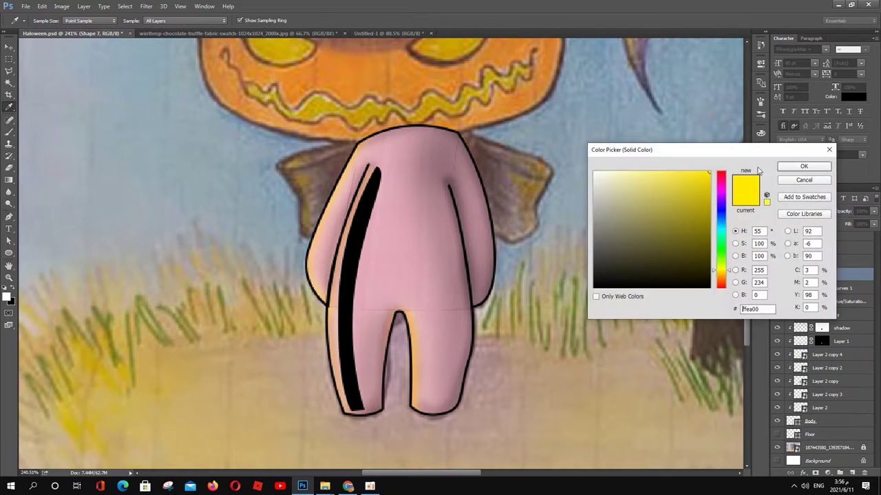
pyautogui.press('Escape')
pyautogui.click(83, 20)
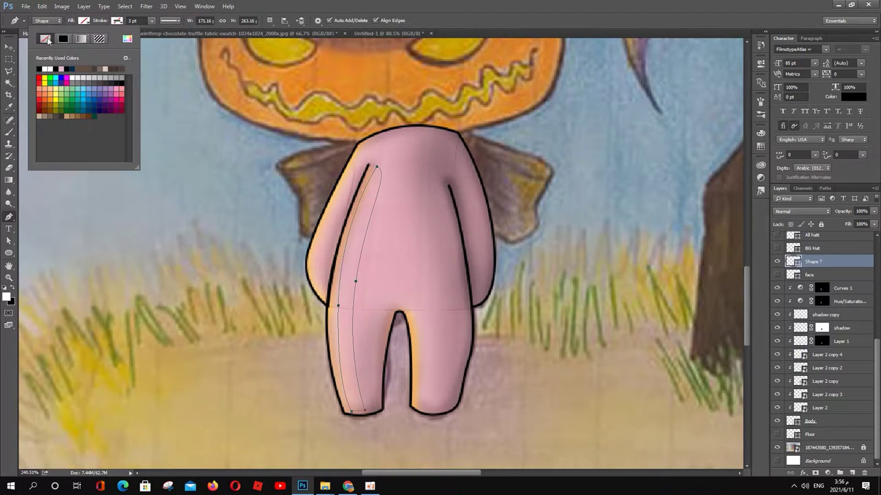
pyautogui.click(89, 58)
pyautogui.click(671, 124)
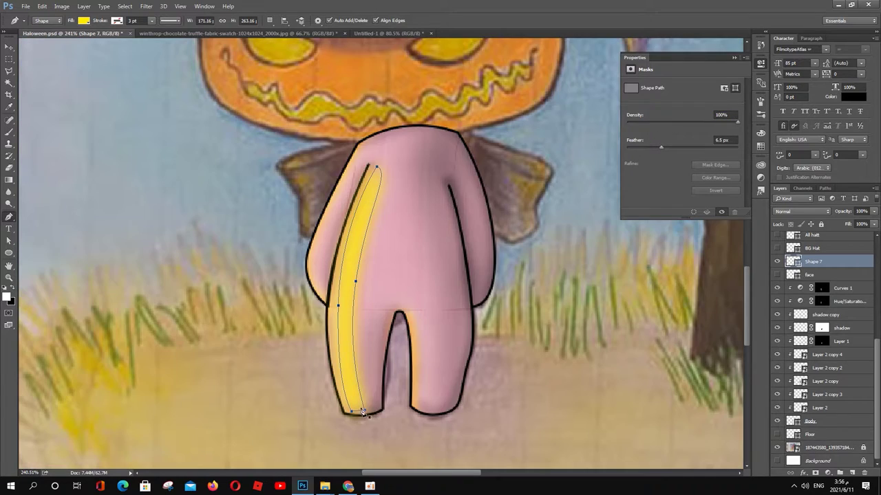
pyautogui.moveTo(344, 222); pyautogui.dragTo(388, 220)
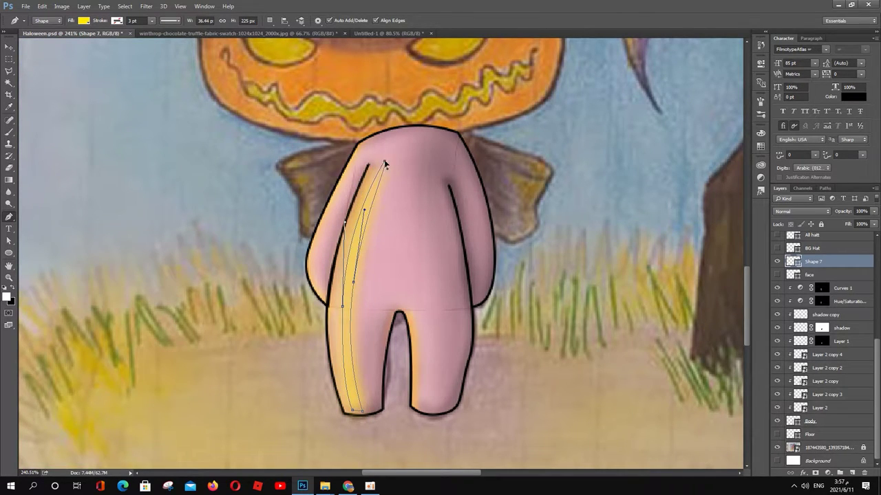
# Draw a second feathered yellow highlight, Shape 8, on the upper body with the pink body hidden
pyautogui.click(777, 421)
pyautogui.press('Escape')
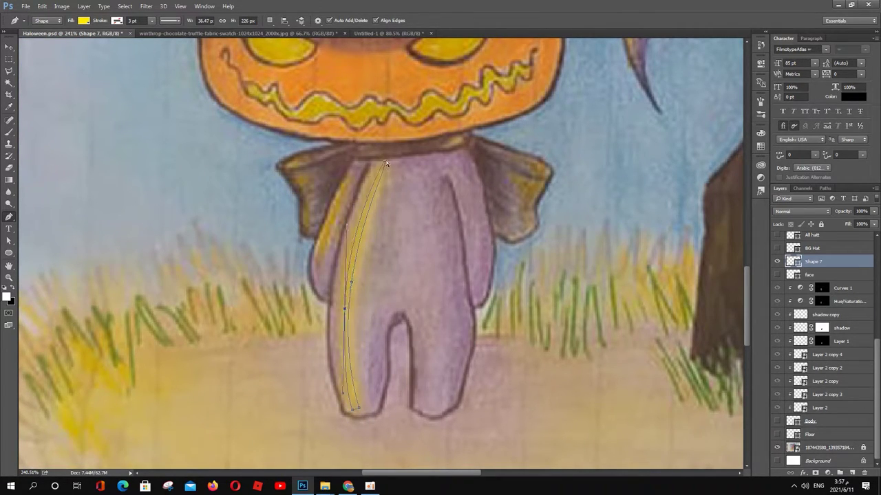
pyautogui.click(349, 177)
pyautogui.click(316, 264)
pyautogui.click(760, 62)
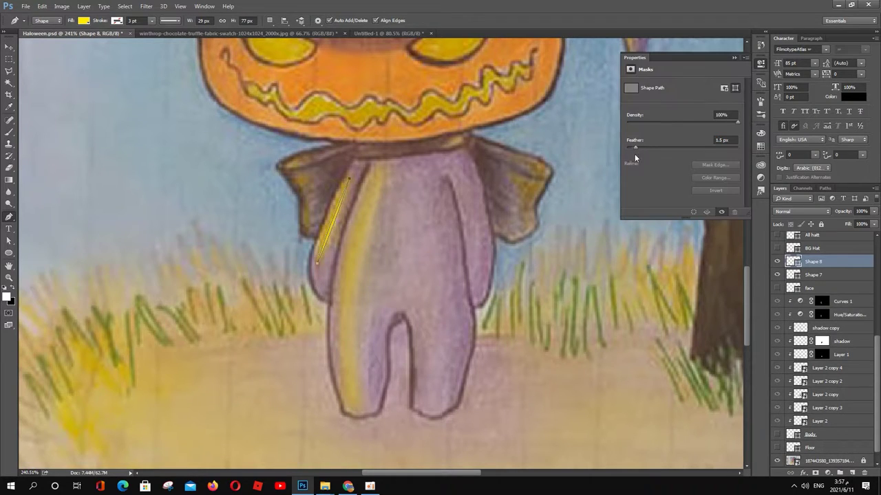
pyautogui.click(802, 211)
# Try Color Dodge and Lighten blending on both highlights, then return them to Normal
pyautogui.click(791, 316)
pyautogui.keyDown('shift'); pyautogui.click(813, 274); pyautogui.keyUp('shift')
pyautogui.click(777, 434)
pyautogui.click(801, 211)
pyautogui.click(785, 274)
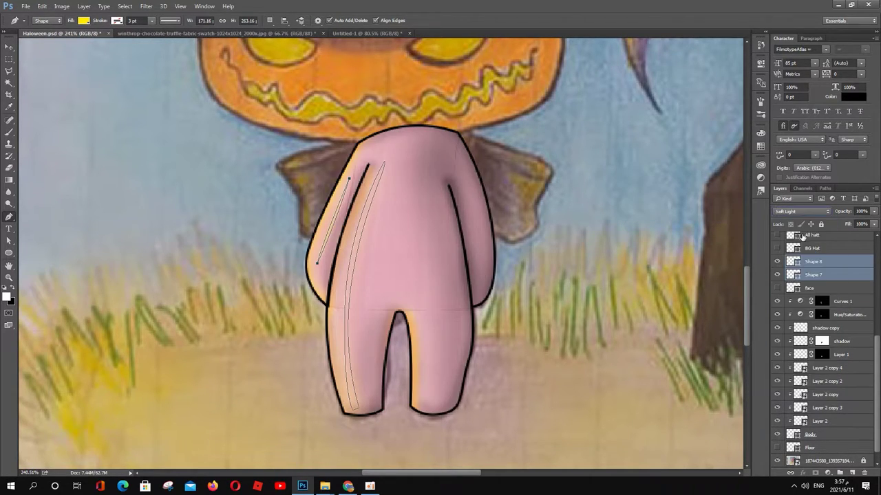
pyautogui.click(802, 211)
pyautogui.click(784, 269)
pyautogui.click(808, 211)
pyautogui.click(807, 211)
# Delete the stray Shape 9 layer
pyautogui.click(806, 219)
pyautogui.click(819, 302)
pyautogui.scroll(-1, 819, 310)
pyautogui.press('Delete')
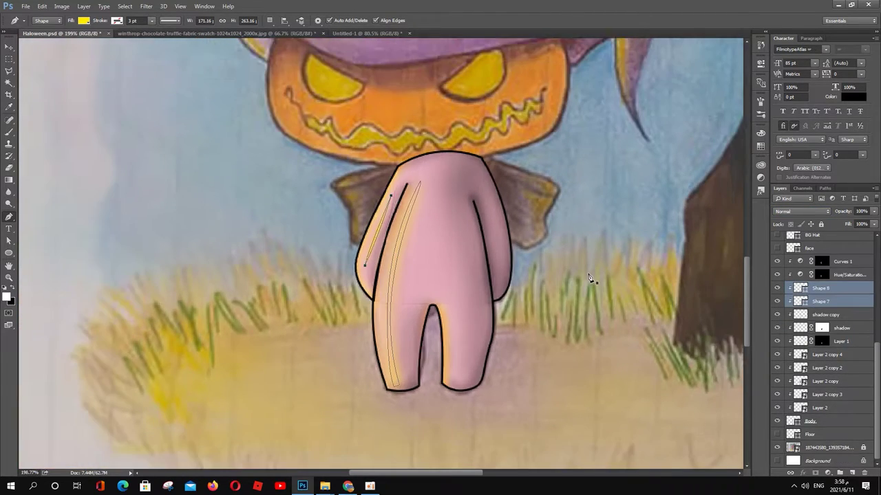
pyautogui.scroll(-2, 660, 296)
pyautogui.press('v')
pyautogui.scroll(-1, 637, 247)
pyautogui.scroll(2, 654, 258)
# Add a colorized blue Hue/Saturation adjustment and invert its mask to hide the effect
pyautogui.scroll(2, 653, 258)
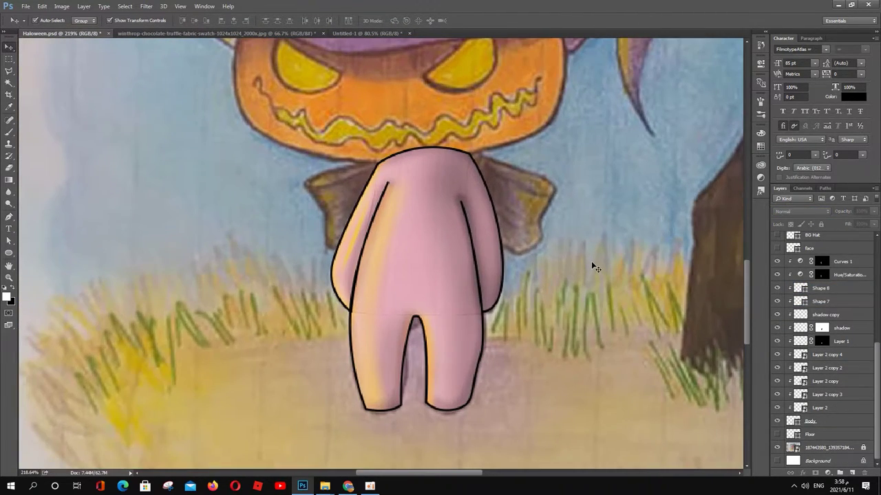
pyautogui.press('b')
pyautogui.click(669, 169)
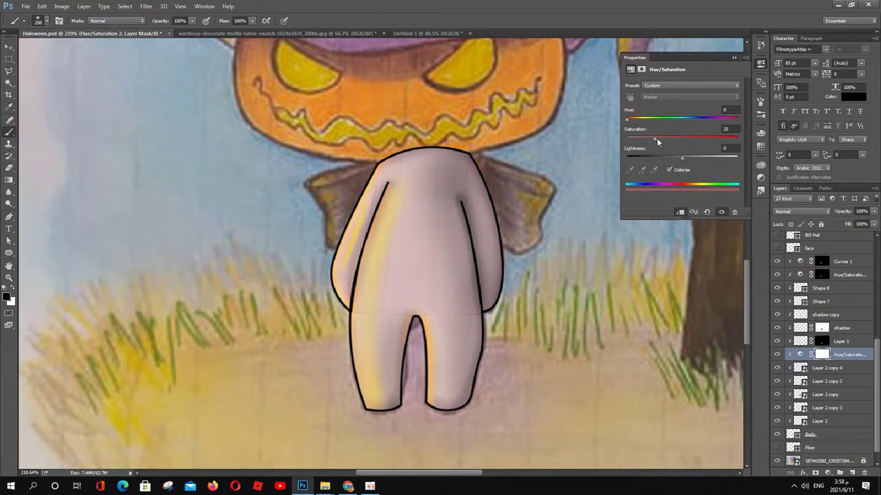
pyautogui.moveTo(628, 119)
pyautogui.mouseDown()
pyautogui.moveTo(695, 119)
pyautogui.moveTo(717, 138)
pyautogui.mouseUp()
pyautogui.moveTo(682, 158)
pyautogui.mouseDown()
pyautogui.moveTo(694, 158)
pyautogui.moveTo(675, 157)
pyautogui.mouseUp()
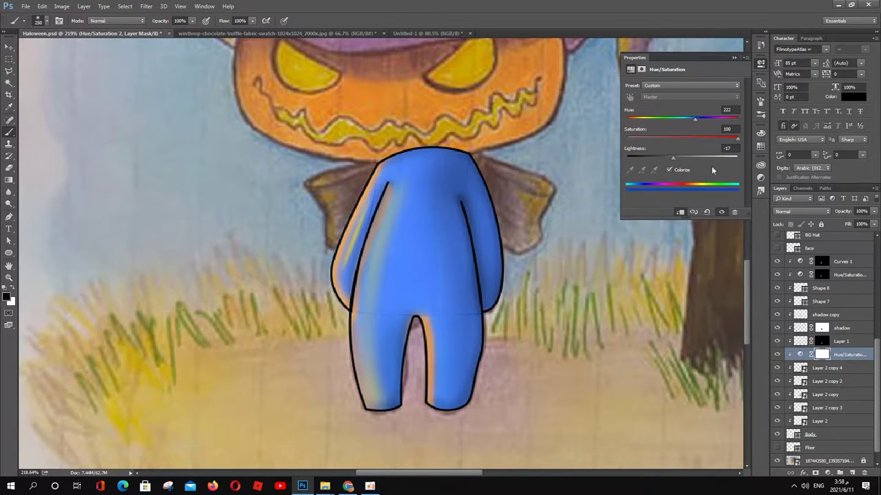
pyautogui.hotkey('ctrl', 'i')
# Paint the lavender tint onto the body's right edge with a small brush at 32% opacity
pyautogui.press('x')
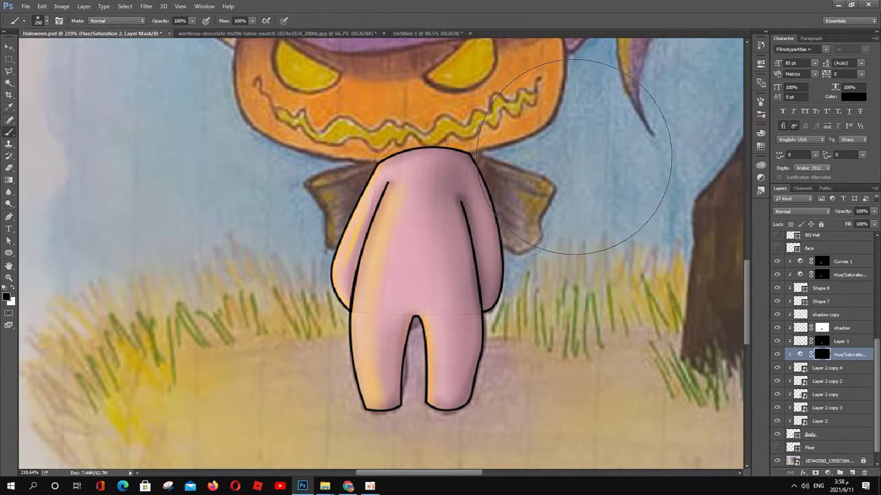
pyautogui.moveTo(610, 207); pyautogui.dragTo(599, 256)
pyautogui.rightClick(609, 321)
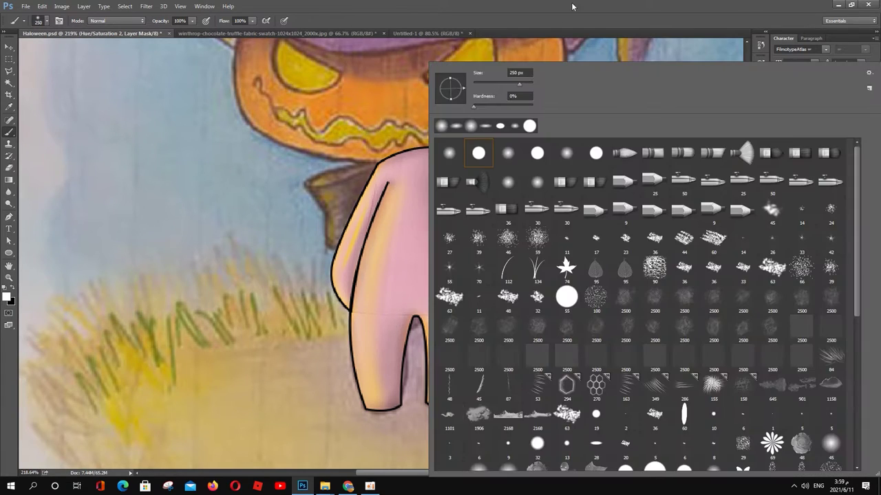
pyautogui.rightClick(635, 196)
pyautogui.press('3')
pyautogui.press('2')
pyautogui.moveTo(450, 219)
pyautogui.mouseDown()
pyautogui.moveTo(457, 261)
pyautogui.moveTo(457, 165)
pyautogui.moveTo(461, 399)
pyautogui.mouseUp()
# Change the Body shape's fill to a new colour
pyautogui.doubleClick(837, 436)
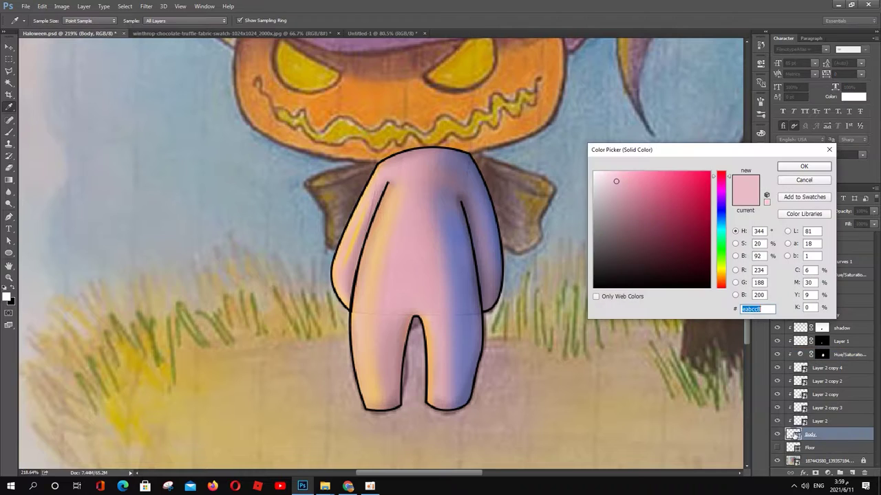
pyautogui.moveTo(615, 181); pyautogui.dragTo(629, 198)
pyautogui.click(802, 165)
# Add a Curves 2 adjustment above the Body and invert its mask to black
pyautogui.click(827, 473)
pyautogui.click(802, 325)
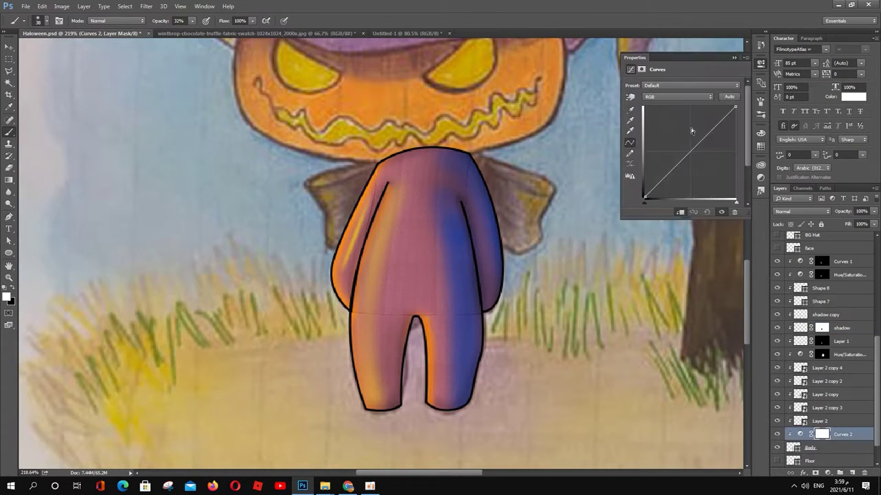
pyautogui.click(820, 247)
pyautogui.hotkey('ctrl', 'i')
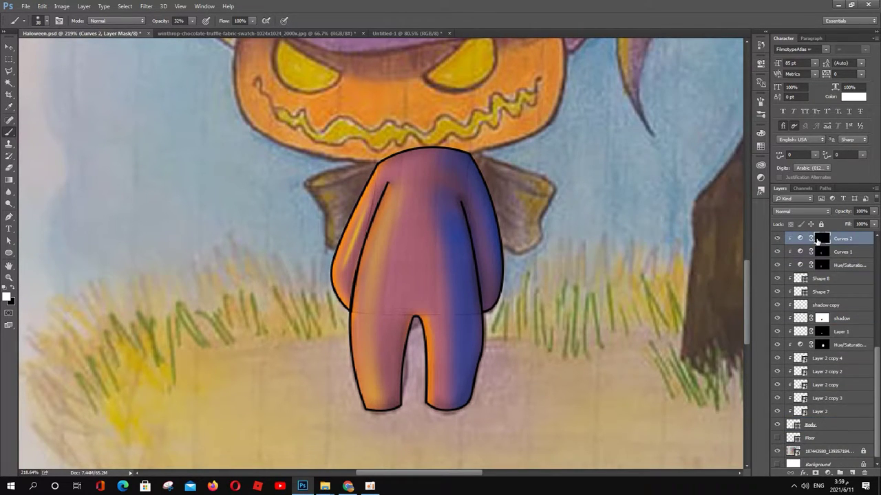
# Bend the Blue channel curve of Curves 2 with an added point
pyautogui.click(799, 239)
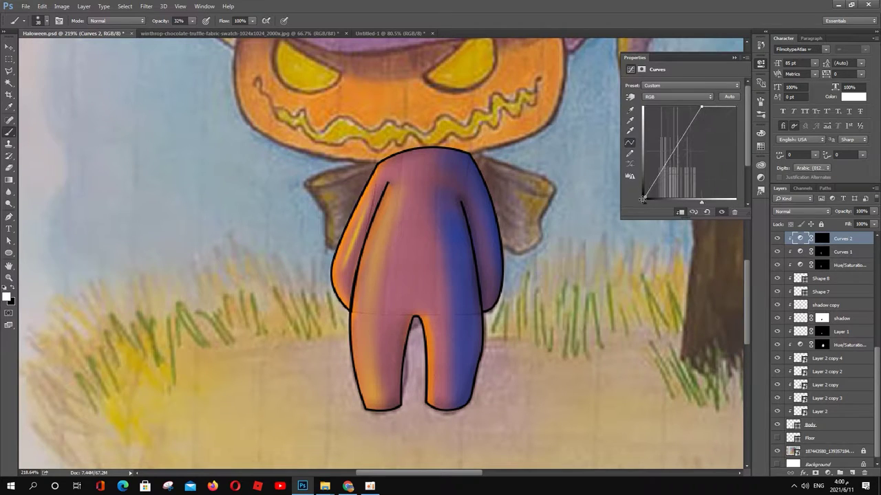
pyautogui.click(671, 97)
pyautogui.click(653, 110)
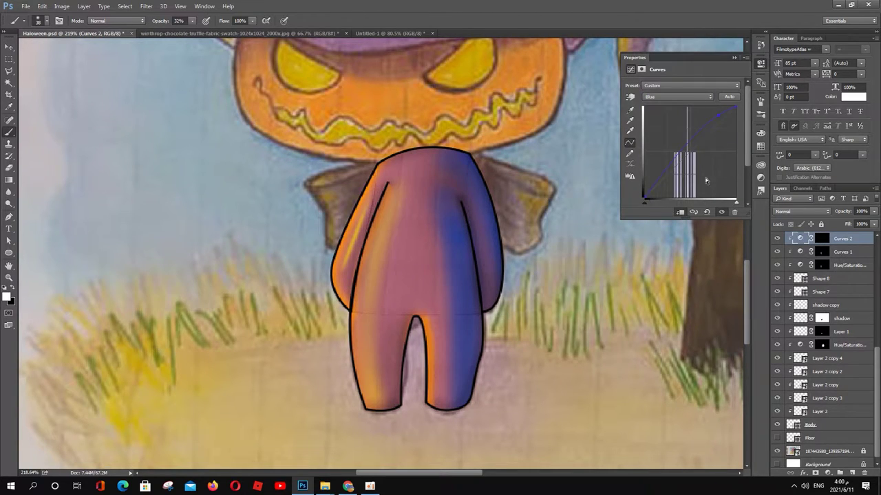
pyautogui.click(677, 97)
pyautogui.click(650, 116)
pyautogui.hotkey('alt', '[')
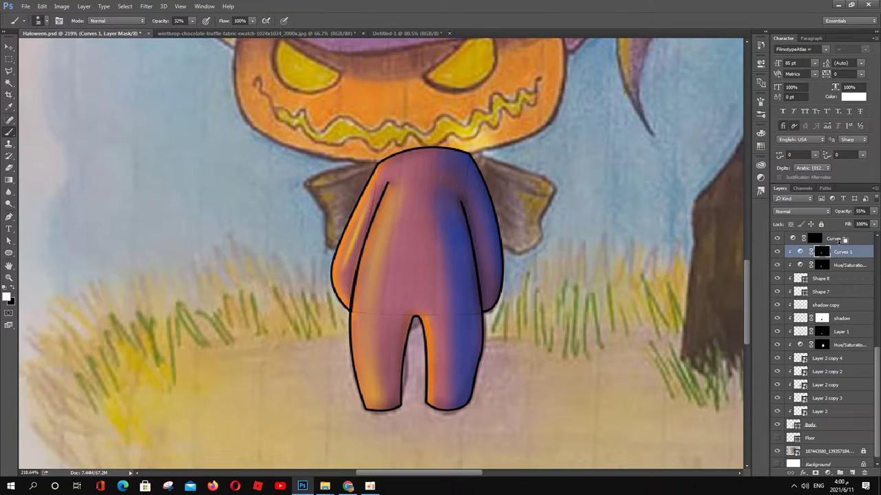
pyautogui.click(799, 238)
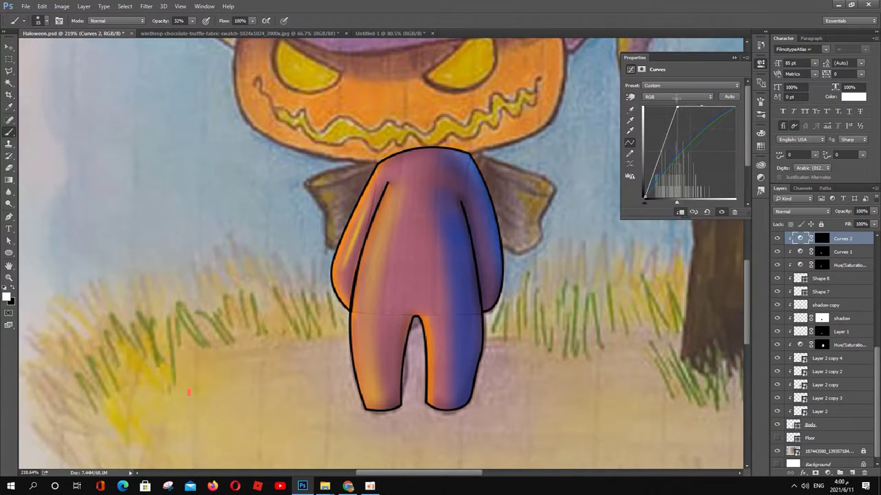
# Target the Curves 2 mask and set the brush to 15 px at 45% opacity
pyautogui.click(822, 238)
pyautogui.rightClick(430, 63)
pyautogui.moveTo(509, 83); pyautogui.dragTo(524, 83)
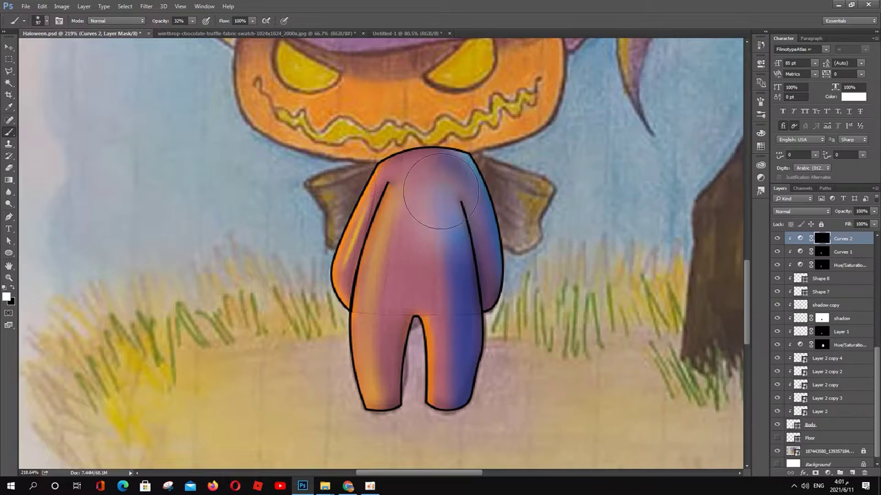
pyautogui.moveTo(192, 21); pyautogui.dragTo(196, 32)
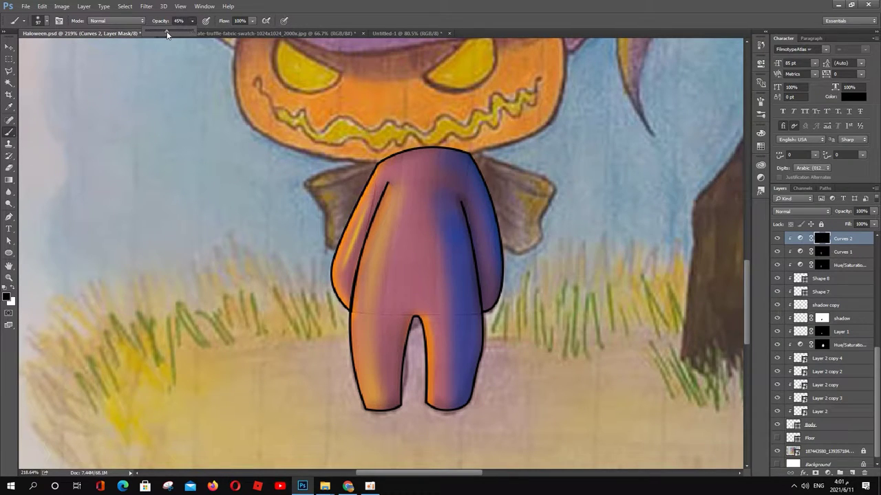
pyautogui.press('4')
pyautogui.press('5')
pyautogui.rightClick(430, 62)
pyautogui.press('Escape')
pyautogui.press('x')
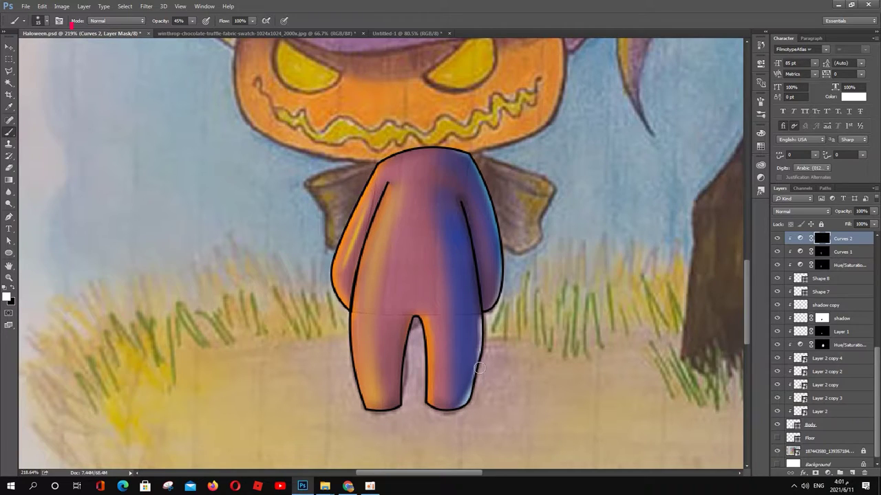
# Paint out the light chest highlight on the Curves 2 mask at 100% opacity
pyautogui.rightClick(459, 204)
pyautogui.press('Escape')
pyautogui.rightClick(440, 232)
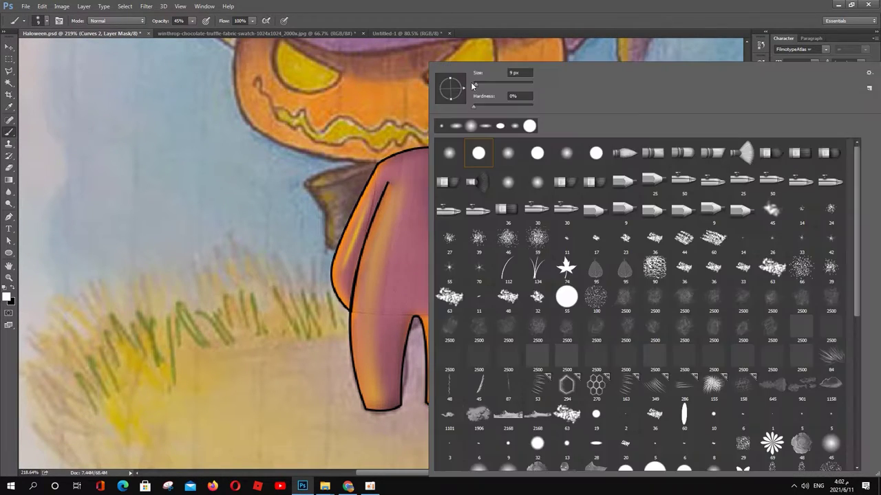
pyautogui.press('Escape')
pyautogui.press('0')
pyautogui.press('x')
pyautogui.moveTo(457, 203); pyautogui.dragTo(464, 315)
pyautogui.press('x')
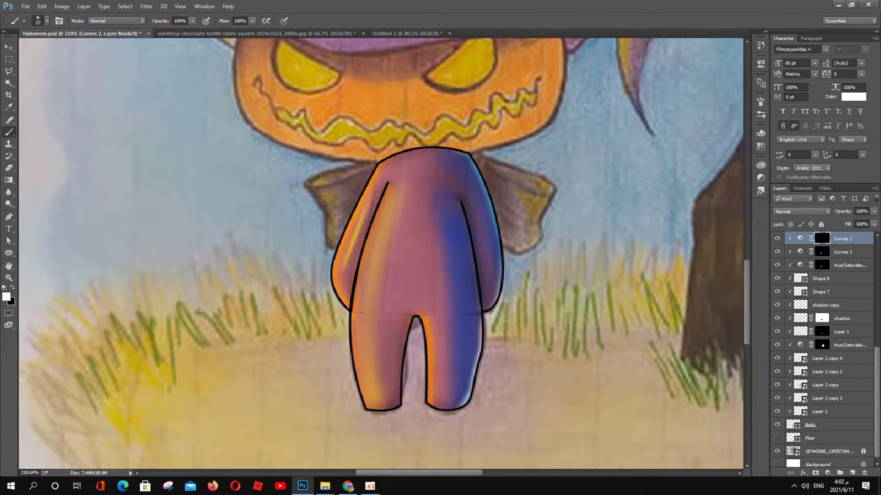
# Sample the body's pink, paint it down the torso on Layer 3, and copy the result to Layer 4
pyautogui.press('i')
pyautogui.click(432, 222)
pyautogui.click(6, 297)
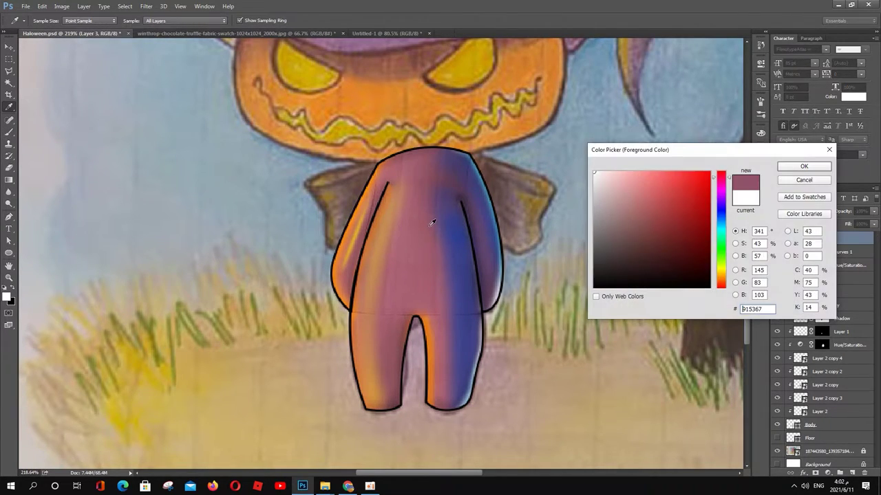
pyautogui.click(803, 166)
pyautogui.press('b')
pyautogui.moveTo(423, 165); pyautogui.dragTo(451, 379)
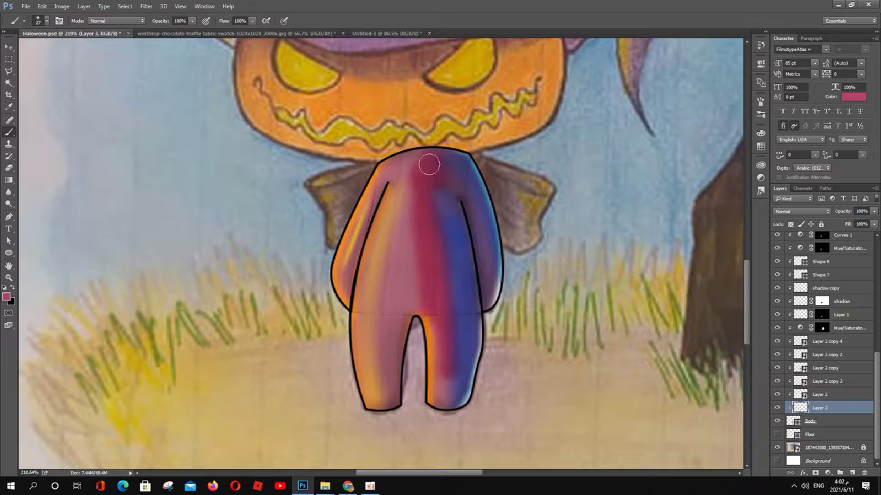
pyautogui.moveTo(392, 154)
pyautogui.mouseDown()
pyautogui.moveTo(411, 255)
pyautogui.moveTo(373, 340)
pyautogui.moveTo(442, 167)
pyautogui.moveTo(575, 337)
pyautogui.mouseUp()
pyautogui.scroll(-3, 620, 301)
pyautogui.scroll(3, 449, 298)
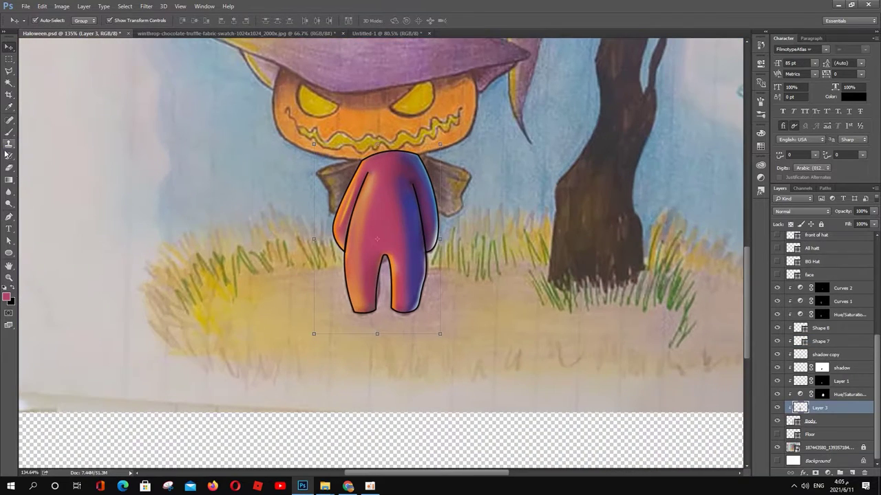
pyautogui.hotkey('ctrl', 'j')
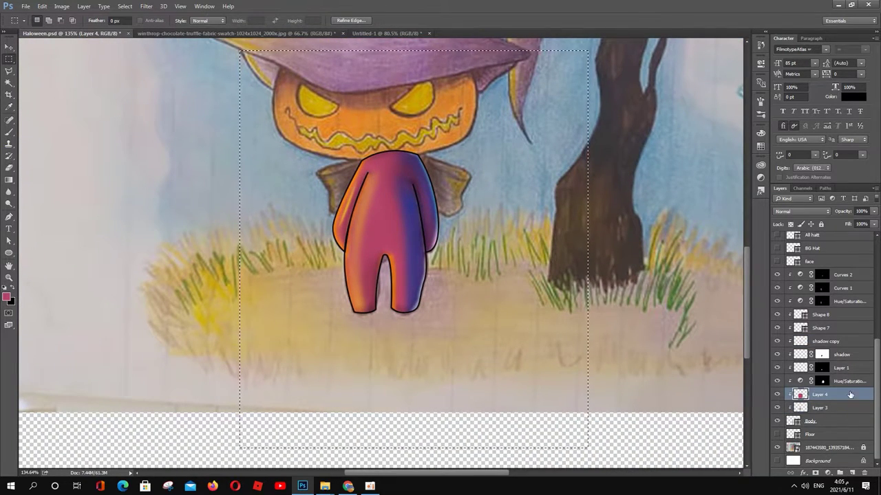
# Give Layer 4 a fabric Pattern Overlay and rasterize the effect into the layer
pyautogui.doubleClick(851, 394)
pyautogui.click(295, 234)
pyautogui.click(459, 144)
pyautogui.click(584, 105)
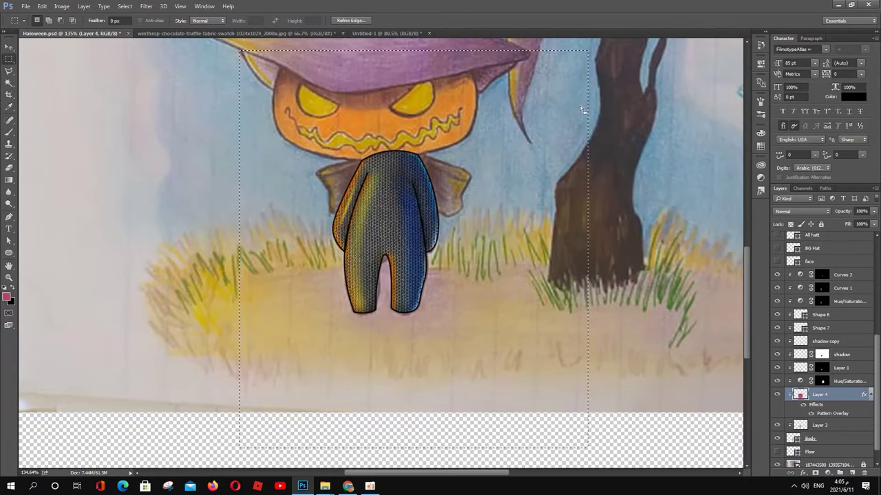
pyautogui.rightClick(836, 395)
pyautogui.click(771, 172)
# Free Transform the texture, tapering its corners to the body's outline and feet
pyautogui.hotkey('ctrl', 't')
pyautogui.moveTo(589, 448); pyautogui.dragTo(515, 447)
pyautogui.moveTo(240, 49); pyautogui.dragTo(239, 90)
pyautogui.moveTo(589, 49); pyautogui.dragTo(449, 147)
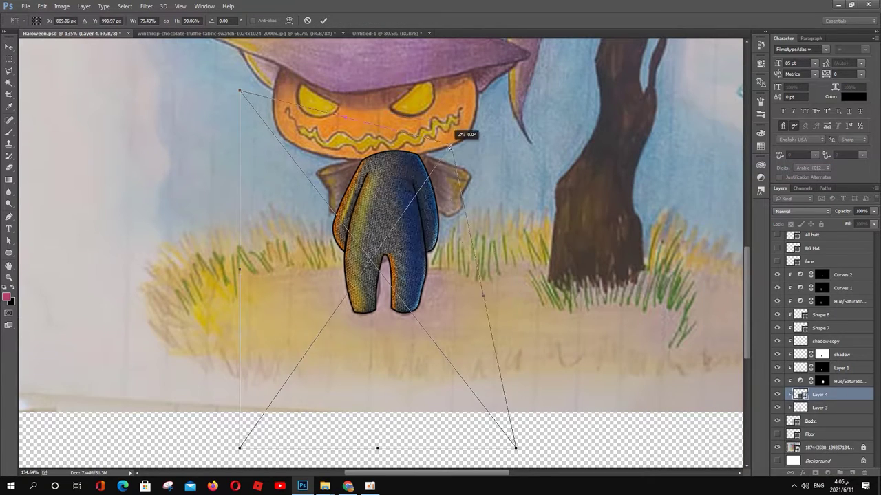
pyautogui.moveTo(239, 90); pyautogui.dragTo(347, 150)
pyautogui.moveTo(377, 448); pyautogui.dragTo(383, 321)
pyautogui.moveTo(515, 319); pyautogui.dragTo(452, 312)
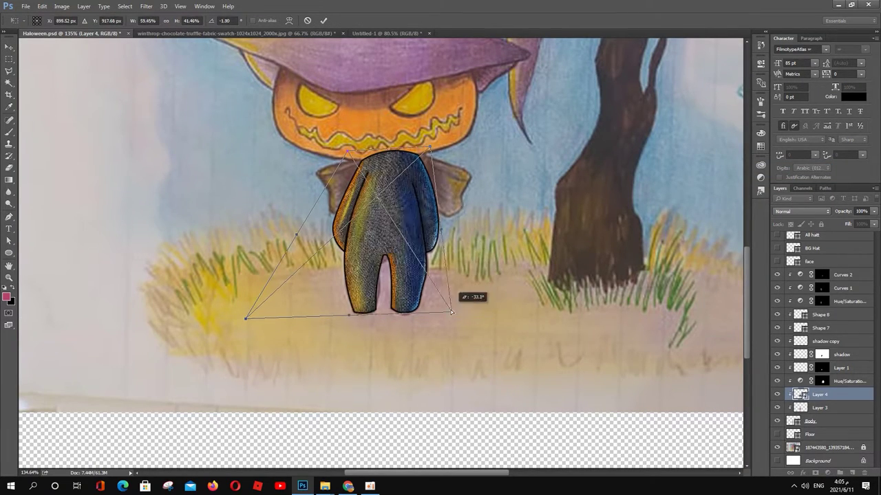
pyautogui.moveTo(246, 318); pyautogui.dragTo(316, 319)
pyautogui.scroll(3, 422, 280)
# Warp the texture so its sides bow around the body, and commit it
pyautogui.click(289, 20)
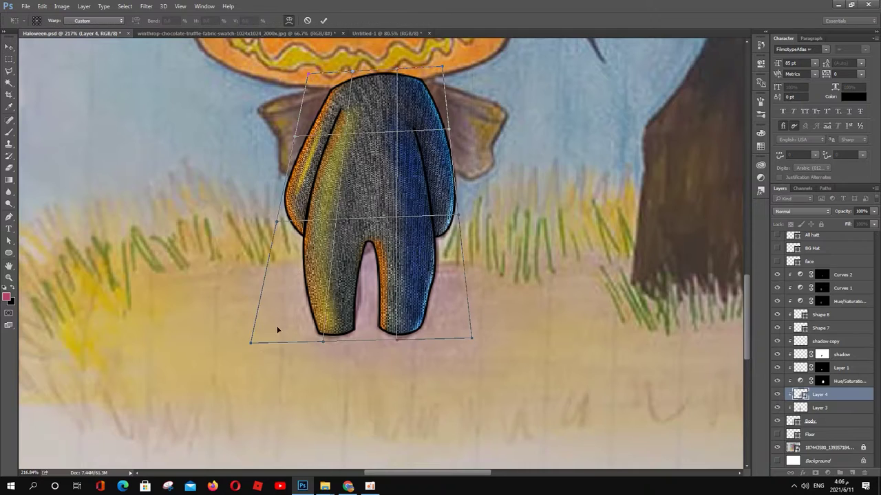
pyautogui.moveTo(251, 342); pyautogui.dragTo(305, 334)
pyautogui.moveTo(472, 337); pyautogui.dragTo(432, 336)
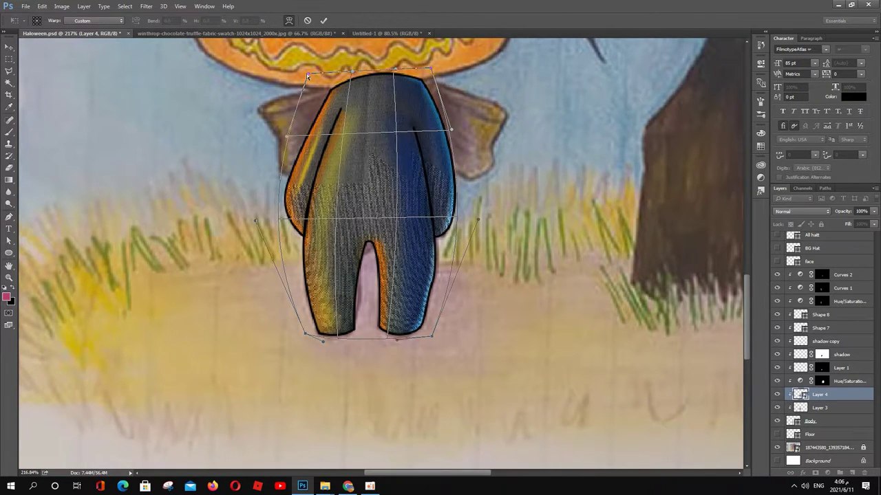
pyautogui.press('Return')
pyautogui.scroll(-3, 295, 359)
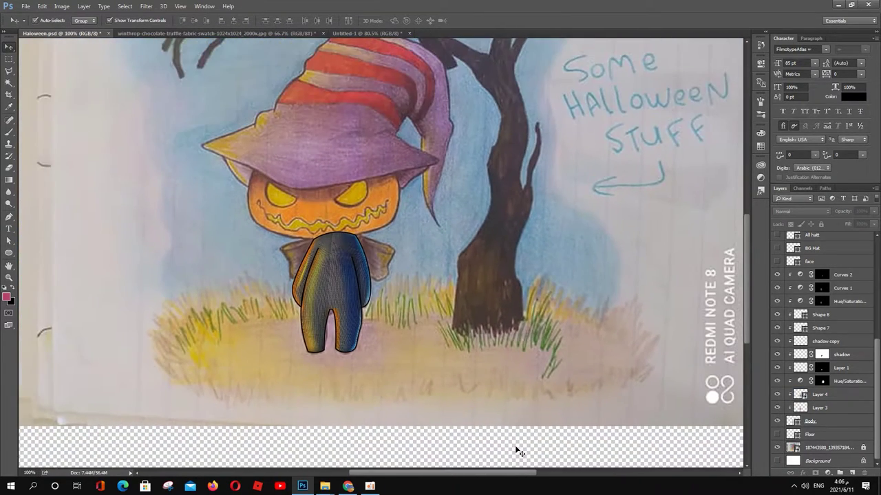
pyautogui.scroll(1, 573, 249)
pyautogui.scroll(2, 384, 206)
pyautogui.keyDown('ctrl'); pyautogui.click(402, 217); pyautogui.keyUp('ctrl')
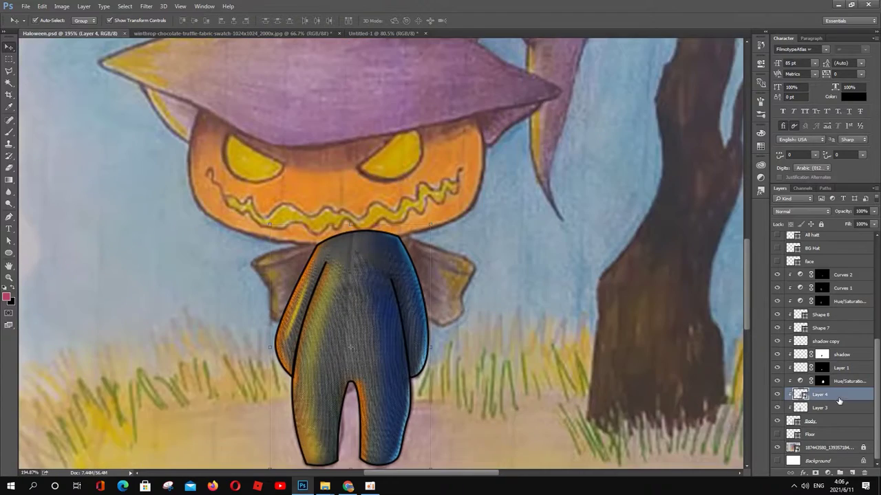
pyautogui.hotkey('ctrl', 't')
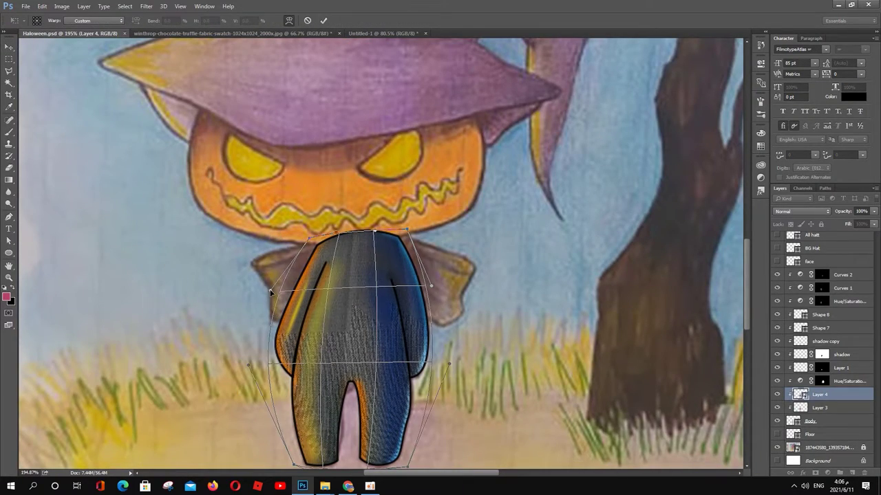
pyautogui.press('Return')
# Close the fabric swatch and untitled texture documents without saving
pyautogui.scroll(1, 390, 238)
pyautogui.scroll(-2, 391, 239)
pyautogui.click(303, 33)
pyautogui.click(340, 33)
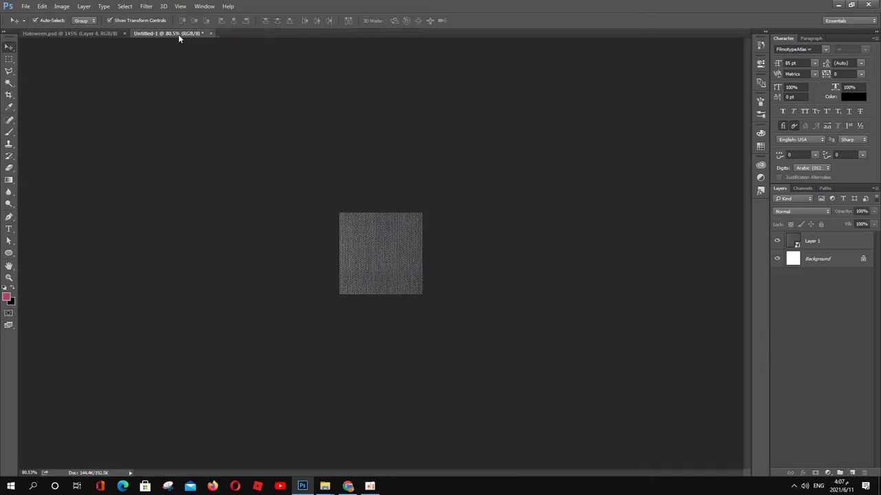
pyautogui.click(208, 33)
pyautogui.click(444, 183)
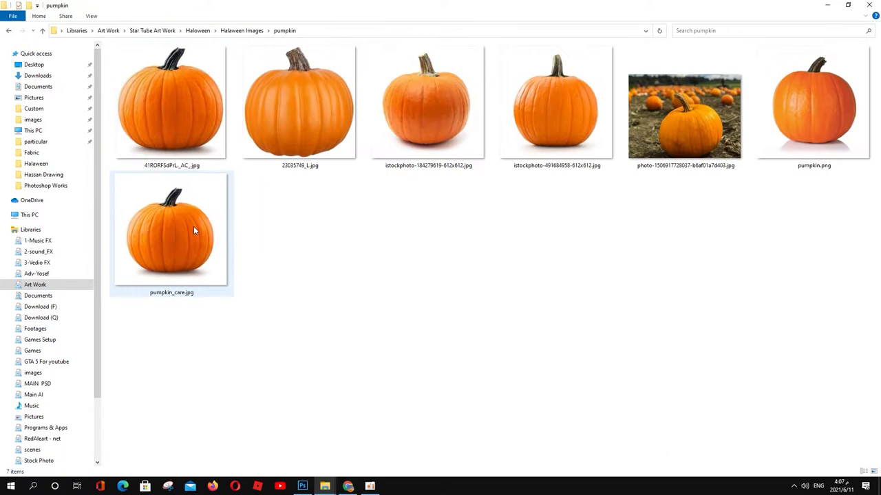
# Bring in pumpkin_care.jpg and Quick Select the pumpkin in the photo
pyautogui.moveTo(193, 226)
pyautogui.mouseDown()
pyautogui.moveTo(350, 466)
pyautogui.moveTo(542, 34)
pyautogui.mouseUp()
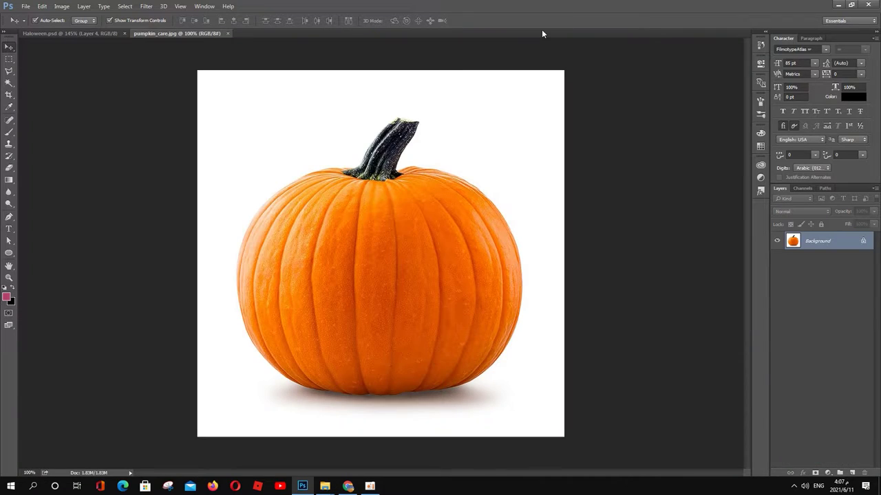
pyautogui.click(9, 83)
pyautogui.moveTo(282, 395); pyautogui.dragTo(461, 404)
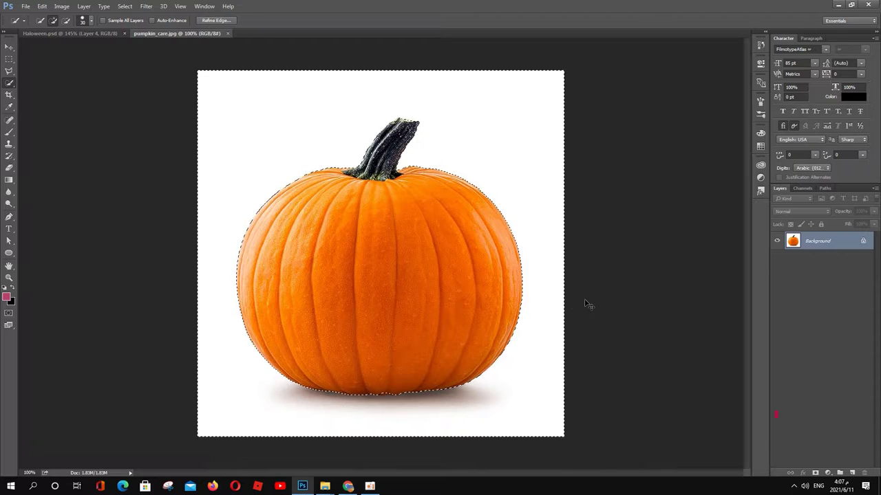
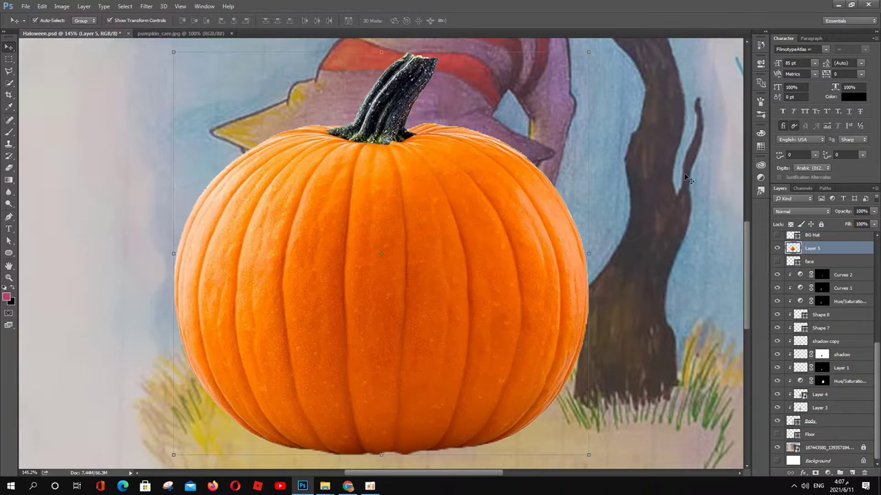
# Make the pumpkin a smart object at 59% opacity, scaled and positioned over the head
pyautogui.click(782, 169)
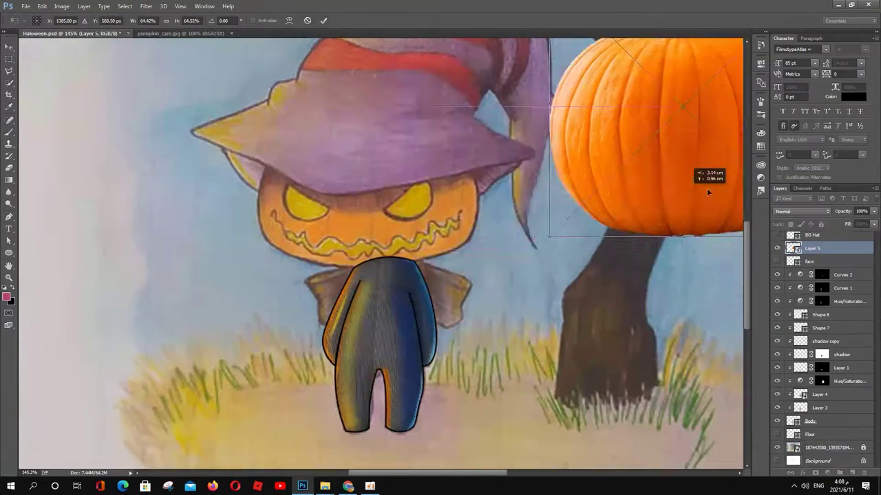
pyautogui.moveTo(836, 226); pyautogui.dragTo(855, 223)
pyautogui.moveTo(392, 286); pyautogui.dragTo(454, 346)
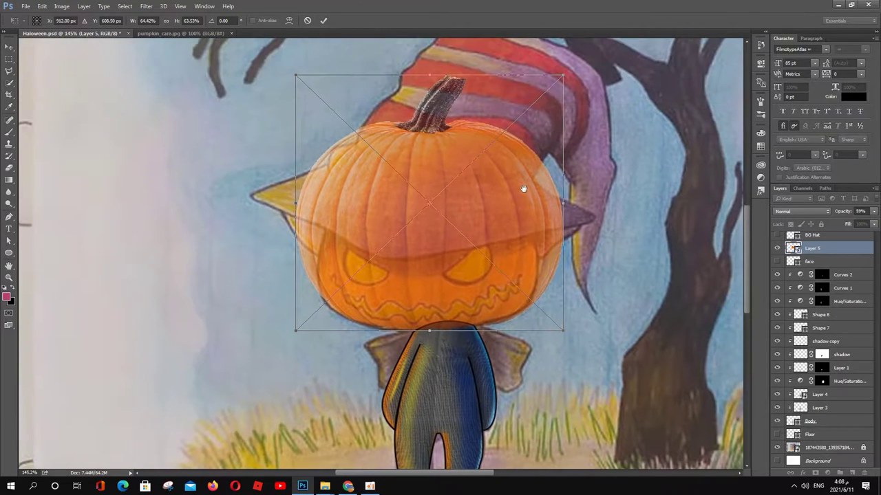
pyautogui.moveTo(307, 82)
pyautogui.mouseDown()
pyautogui.moveTo(296, 134)
pyautogui.moveTo(320, 132)
pyautogui.mouseUp()
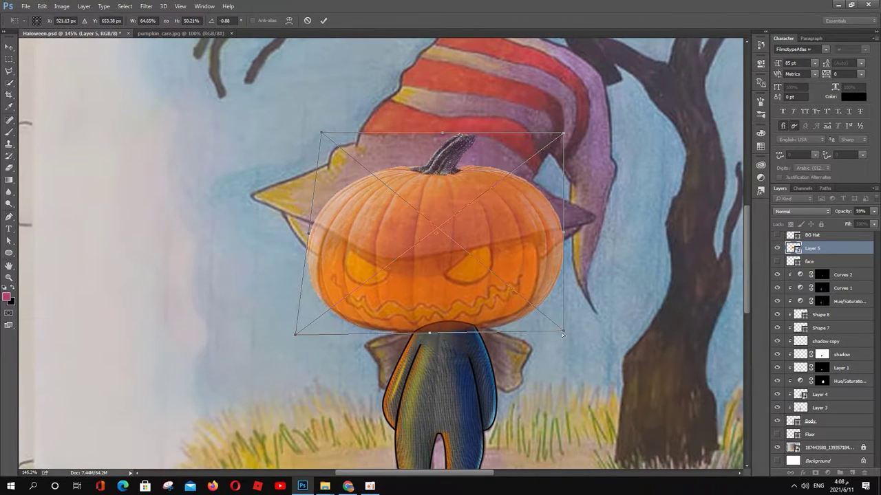
pyautogui.keyDown('ctrl'); pyautogui.moveTo(564, 133); pyautogui.dragTo(536, 143); pyautogui.keyUp('ctrl')
pyautogui.keyDown('ctrl'); pyautogui.moveTo(308, 231); pyautogui.dragTo(301, 236); pyautogui.keyUp('ctrl')
pyautogui.moveTo(423, 300); pyautogui.dragTo(433, 298)
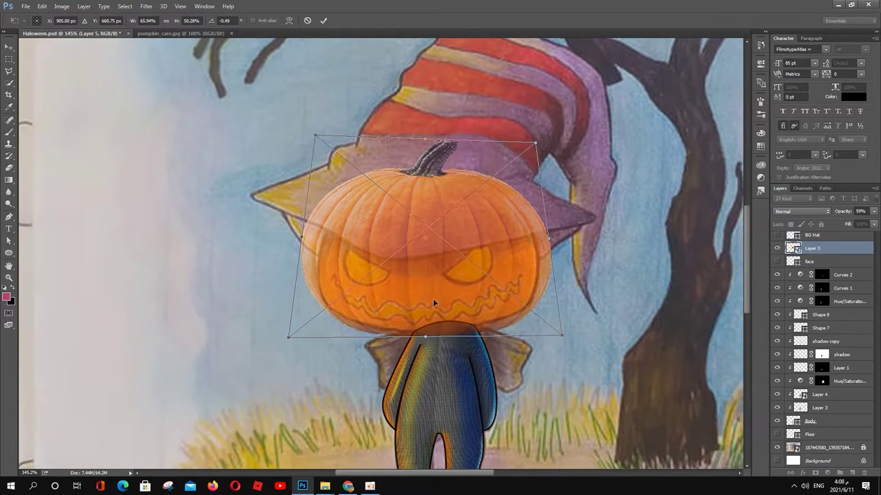
# Warp the pumpkin's corners and sides to follow the head outline
pyautogui.rightClick(432, 299)
pyautogui.moveTo(561, 333)
pyautogui.mouseDown()
pyautogui.moveTo(575, 329)
pyautogui.moveTo(552, 328)
pyautogui.mouseUp()
pyautogui.moveTo(527, 143); pyautogui.dragTo(515, 137)
pyautogui.moveTo(299, 265); pyautogui.dragTo(314, 268)
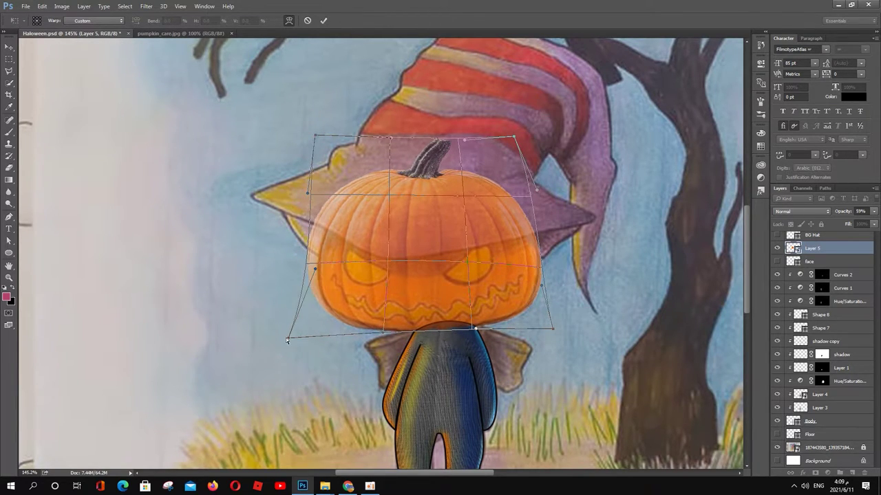
pyautogui.moveTo(287, 340)
pyautogui.mouseDown()
pyautogui.moveTo(311, 336)
pyautogui.moveTo(315, 323)
pyautogui.mouseUp()
pyautogui.moveTo(314, 136); pyautogui.dragTo(331, 147)
pyautogui.moveTo(509, 140); pyautogui.dragTo(504, 152)
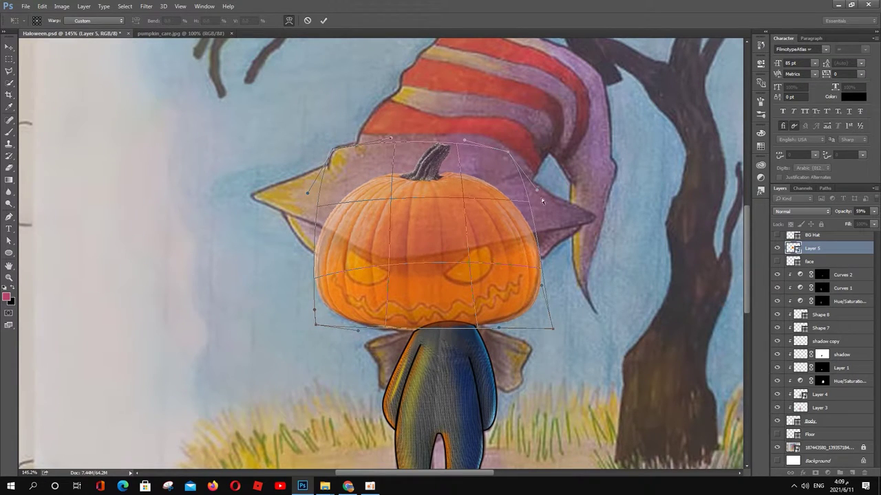
pyautogui.press('Return')
# Clip the pumpkin layer inside the face shape layer
pyautogui.click(777, 248)
pyautogui.scroll(3, 818, 309)
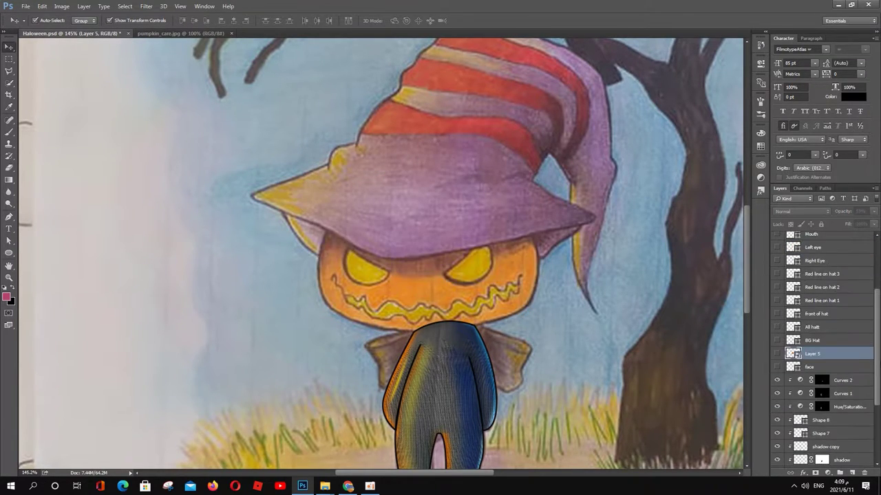
pyautogui.click(818, 366)
pyautogui.click(777, 354)
pyautogui.click(819, 353)
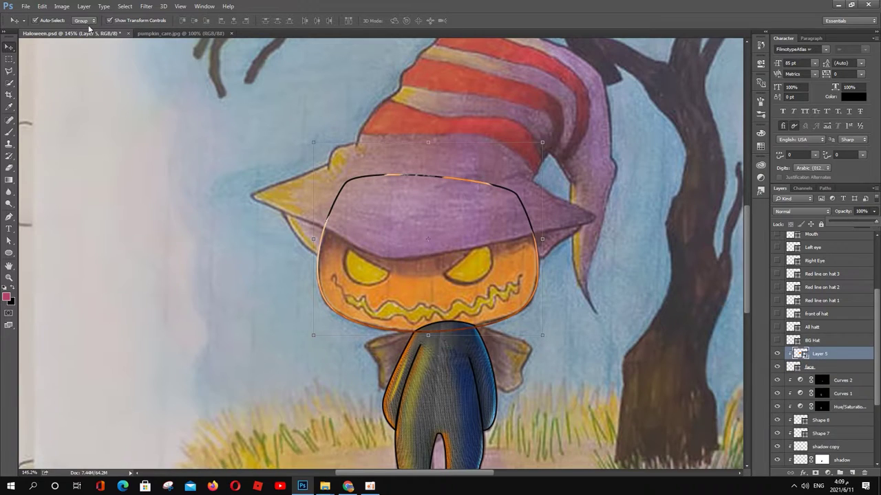
pyautogui.press('a')
# Change the face shape's fill to a custom orange
pyautogui.click(820, 367)
pyautogui.click(120, 20)
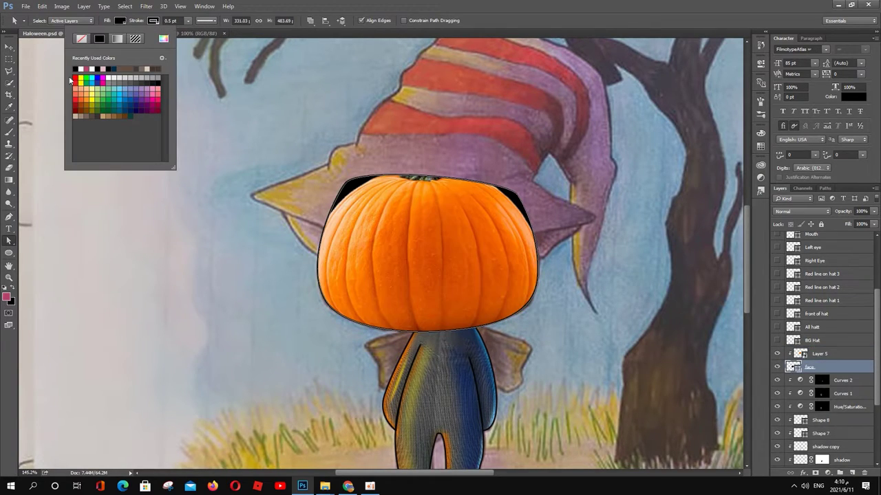
pyautogui.click(163, 38)
pyautogui.click(721, 296)
pyautogui.click(806, 165)
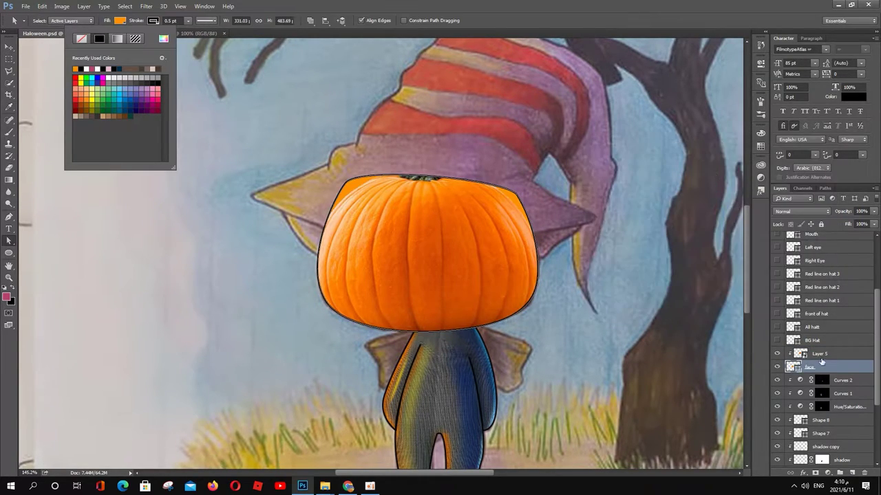
# Re-warp the pumpkin's top corners upward, then hide the pumpkin layer
pyautogui.click(821, 354)
pyautogui.hotkey('ctrl', 't')
pyautogui.click(288, 20)
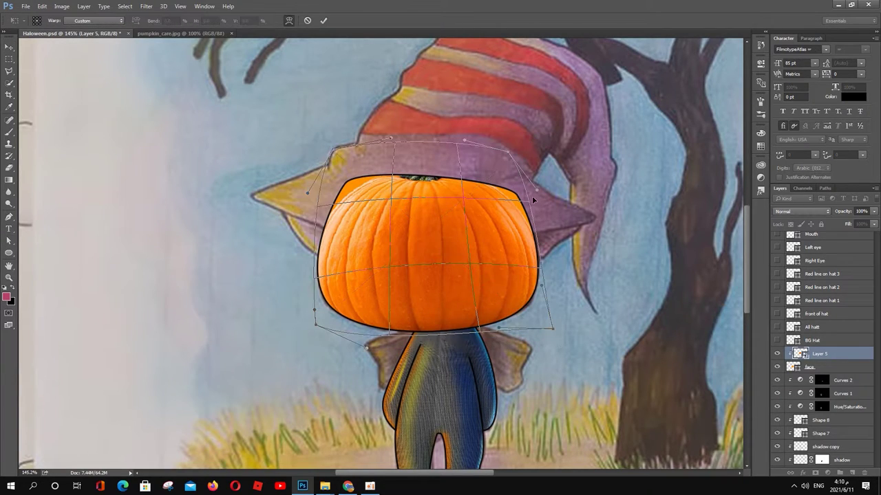
pyautogui.moveTo(509, 151); pyautogui.dragTo(531, 129)
pyautogui.moveTo(333, 146); pyautogui.dragTo(324, 122)
pyautogui.press('Return')
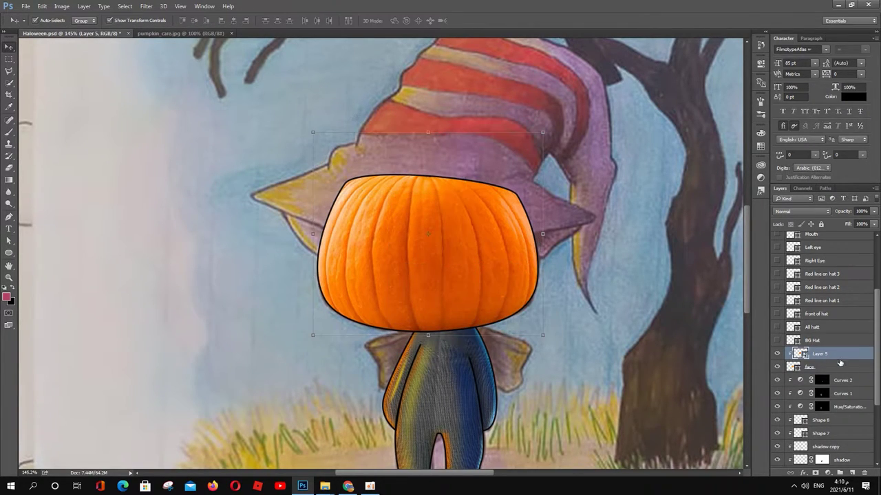
pyautogui.click(776, 354)
# Set the face shape's fill to 0% and start a Pen shape at the hat brim
pyautogui.click(818, 367)
pyautogui.click(874, 225)
pyautogui.moveTo(872, 234)
pyautogui.mouseDown()
pyautogui.moveTo(819, 235)
pyautogui.moveTo(834, 227)
pyautogui.mouseUp()
pyautogui.press('p')
pyautogui.click(536, 249)
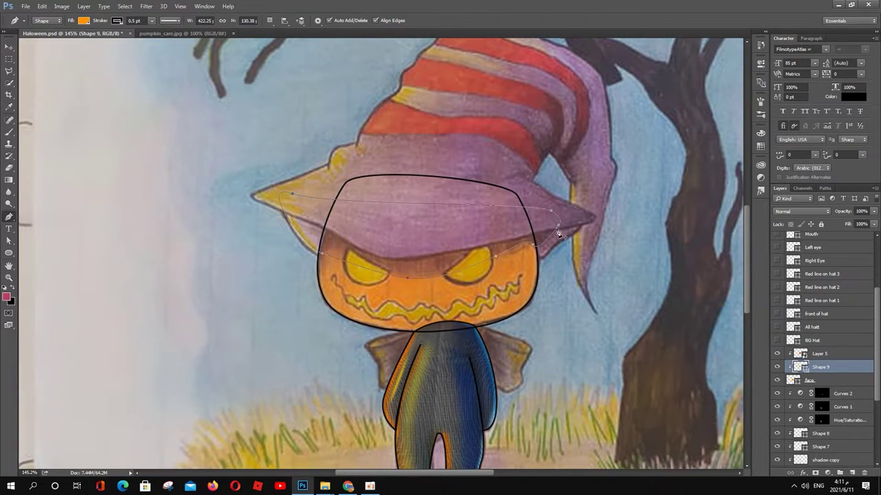
# Colour the brim shadow shape brown and move it above the pumpkin layer
pyautogui.doubleClick(802, 254)
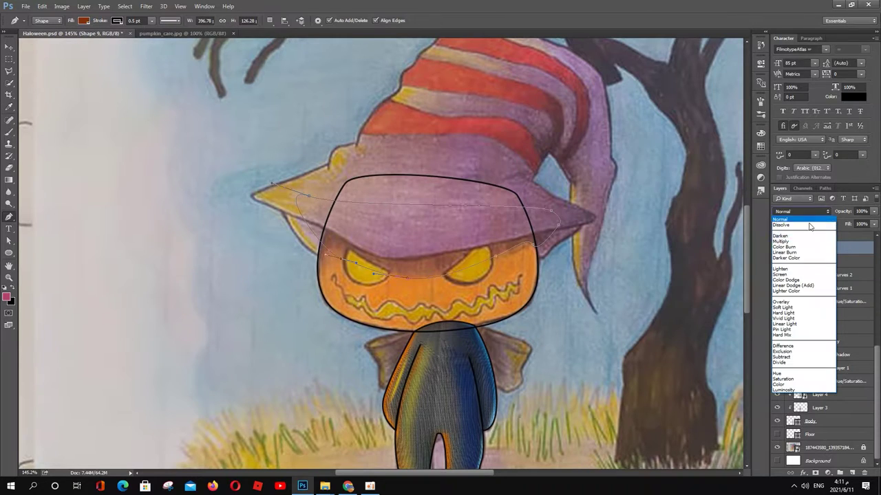
pyautogui.click(796, 167)
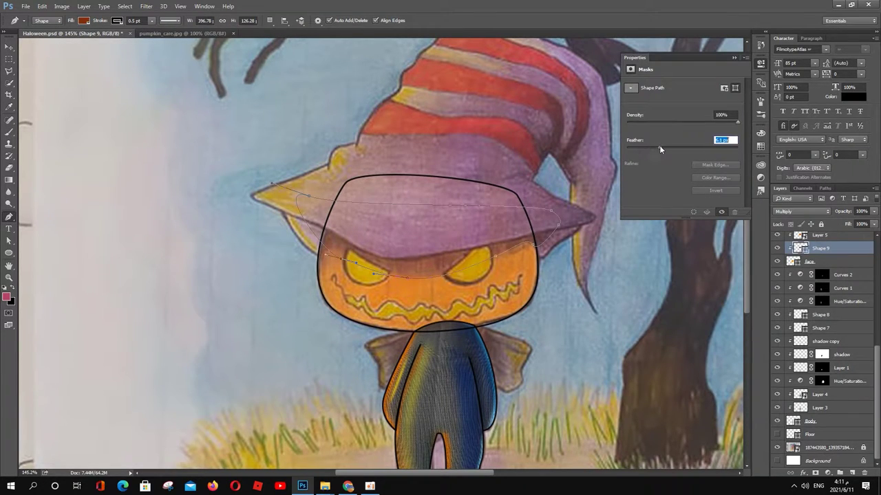
pyautogui.click(84, 19)
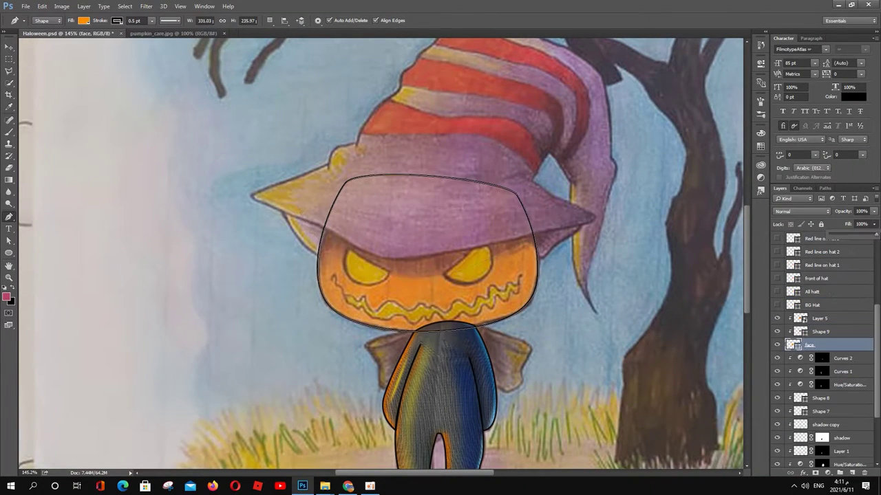
pyautogui.moveTo(819, 248); pyautogui.dragTo(819, 238)
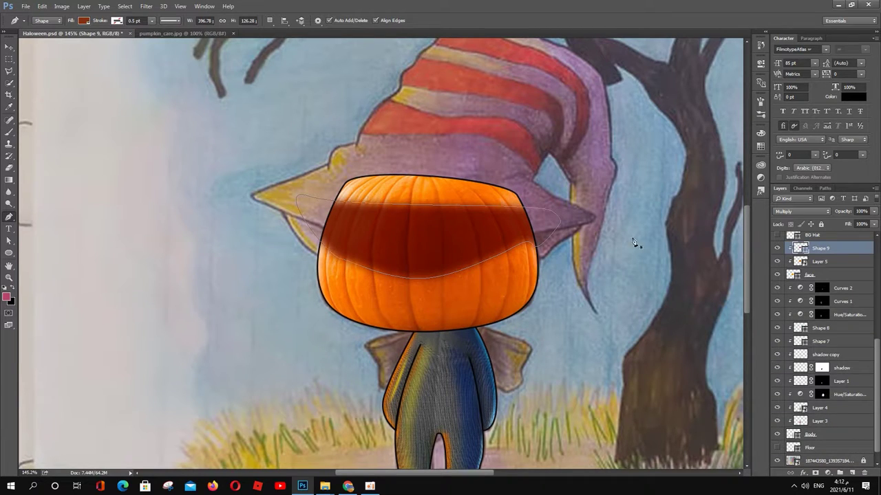
pyautogui.doubleClick(800, 248)
pyautogui.click(803, 165)
pyautogui.scroll(3, 826, 289)
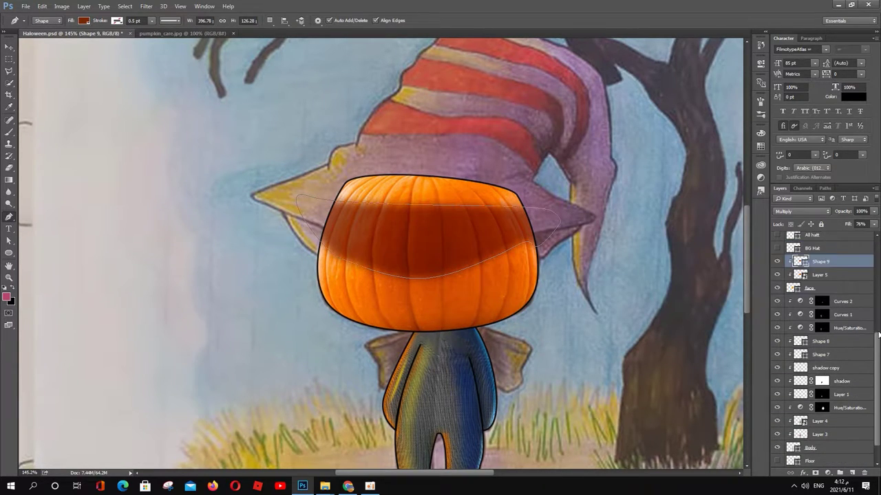
pyautogui.scroll(3, 832, 296)
# Move the Left and Right Eye layers above the shadow shape and fill them orange
pyautogui.press('v')
pyautogui.click(823, 256)
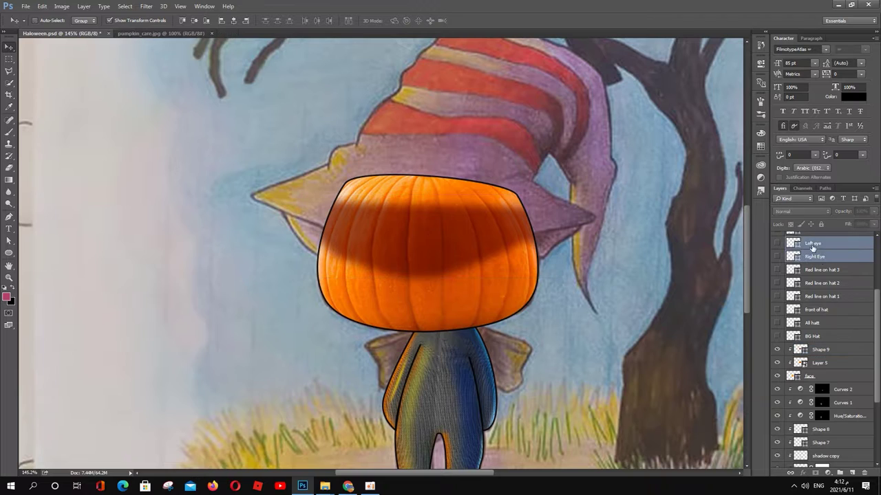
pyautogui.moveTo(819, 256); pyautogui.dragTo(820, 308)
pyautogui.press('a')
pyautogui.click(120, 20)
pyautogui.click(75, 69)
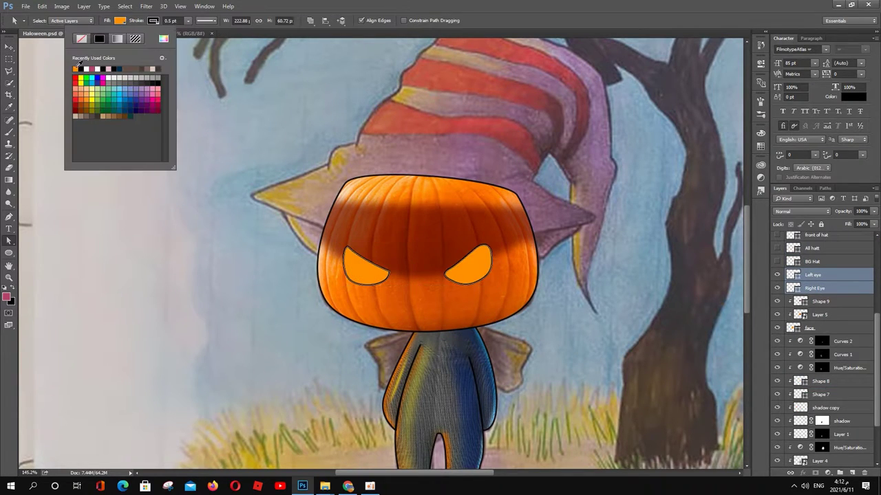
# Add a Soft Light stroke effect to the eyes
pyautogui.doubleClick(865, 277)
pyautogui.click(578, 247)
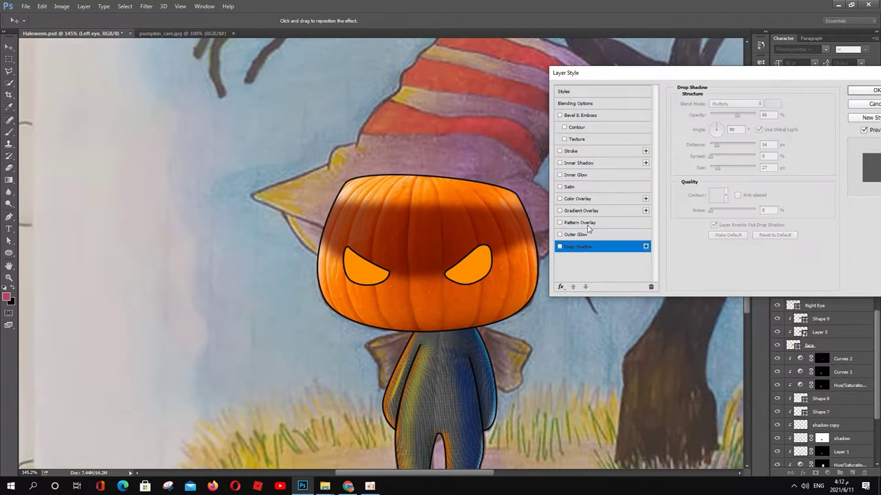
pyautogui.click(574, 151)
pyautogui.click(735, 126)
pyautogui.click(728, 198)
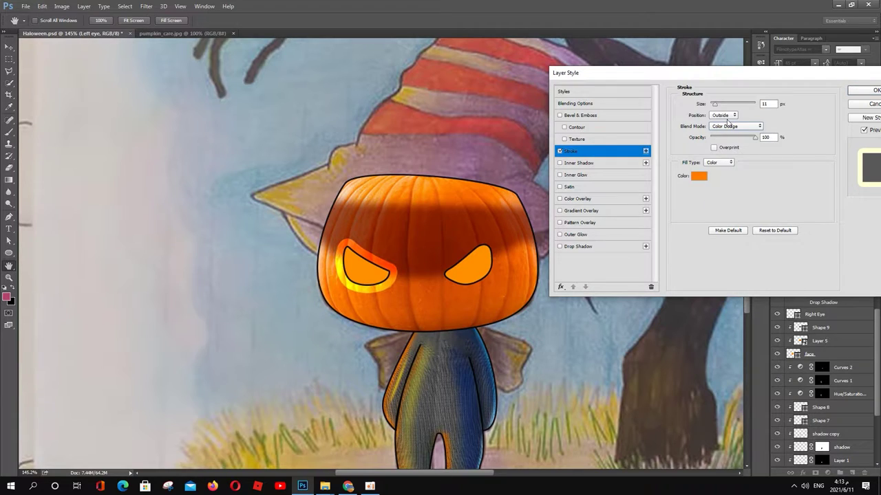
pyautogui.click(728, 125)
pyautogui.click(727, 226)
# Add an orange Inner Glow to the eyes with values 10, 11 and noise 9
pyautogui.click(576, 175)
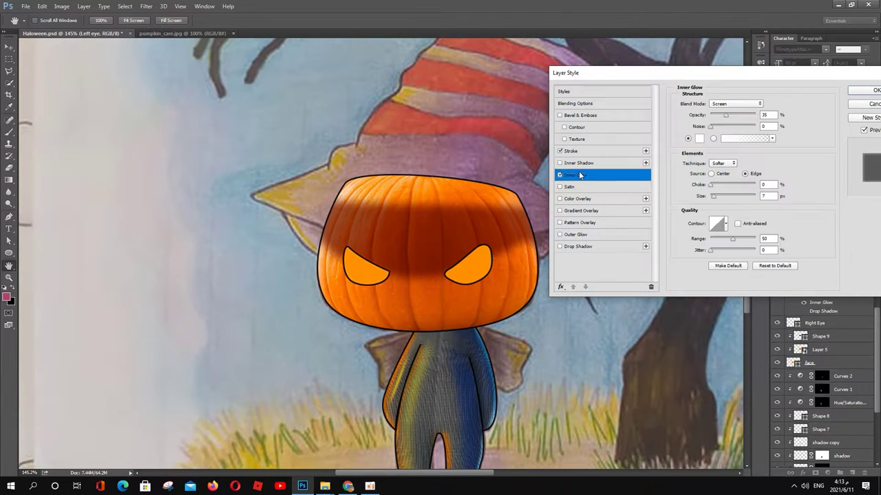
pyautogui.click(699, 138)
pyautogui.click(797, 151)
pyautogui.write('10')
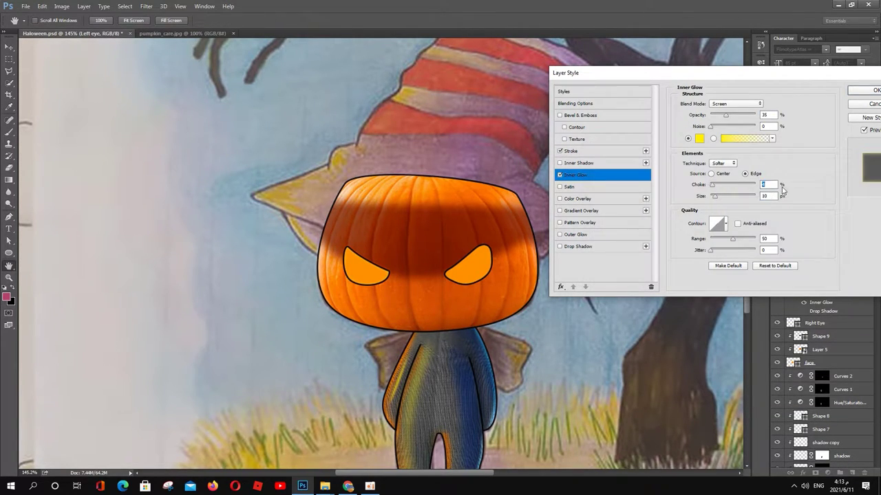
pyautogui.click(738, 223)
pyautogui.write('11')
pyautogui.click(714, 126)
pyautogui.write('9')
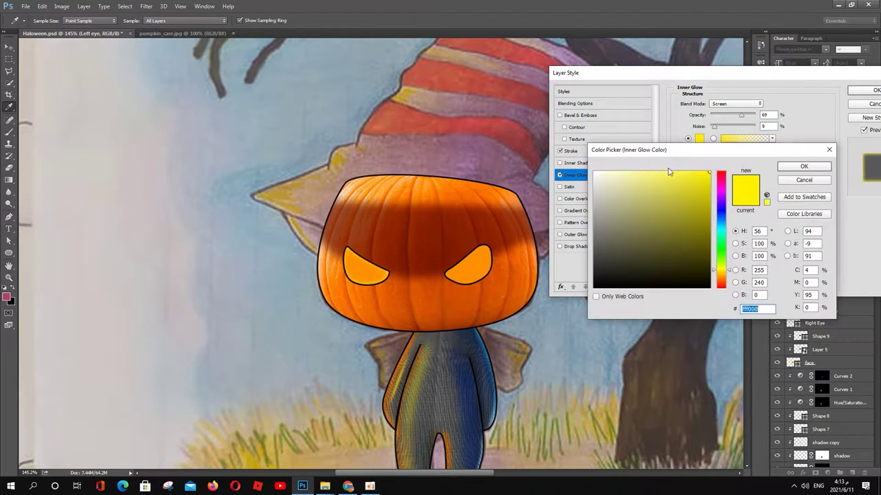
pyautogui.click(719, 185)
pyautogui.click(804, 167)
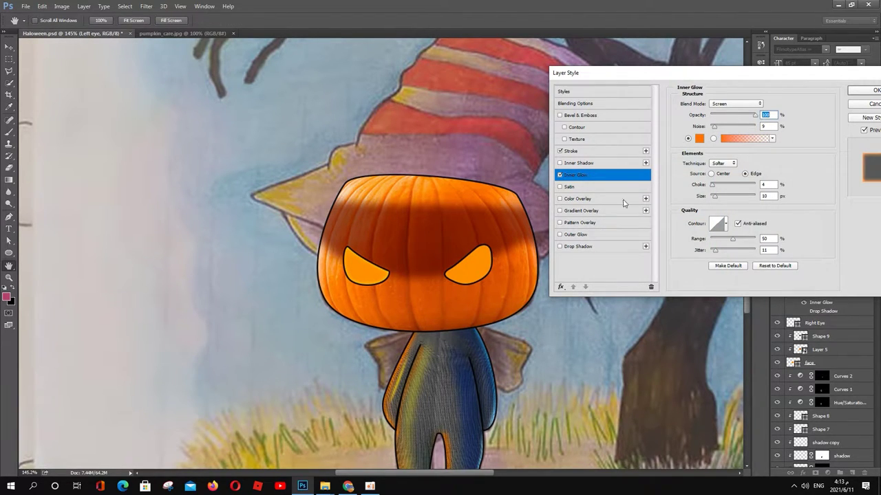
# Add a reversed radial Gradient Overlay with an orange stop and apply the eye effects
pyautogui.click(585, 211)
pyautogui.click(732, 126)
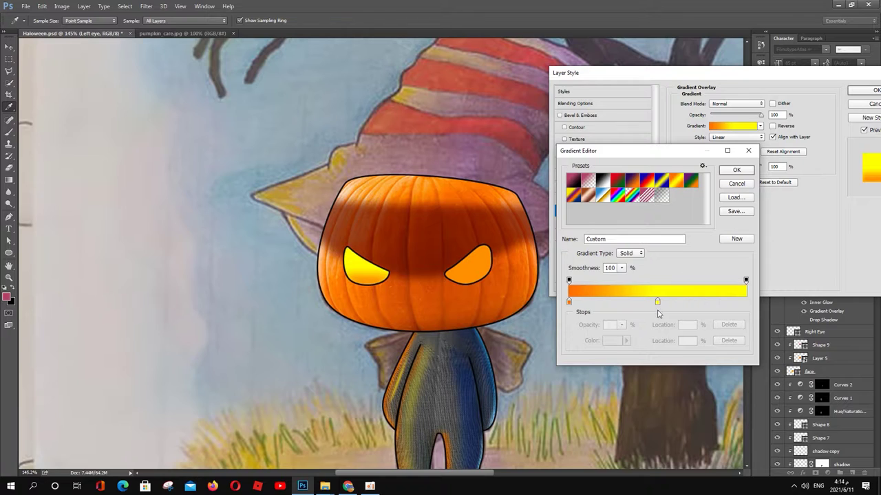
pyautogui.click(657, 301)
pyautogui.click(612, 341)
pyautogui.click(596, 186)
pyautogui.click(782, 177)
pyautogui.click(737, 170)
pyautogui.click(727, 138)
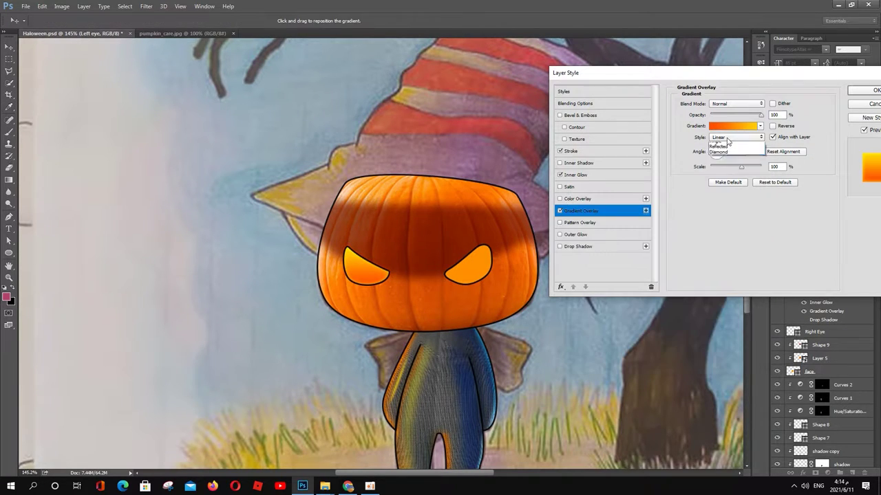
pyautogui.click(773, 125)
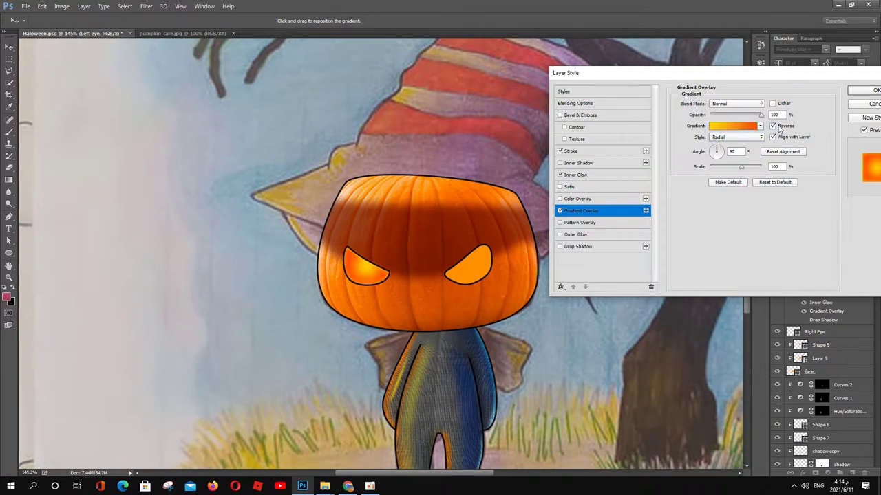
pyautogui.click(871, 90)
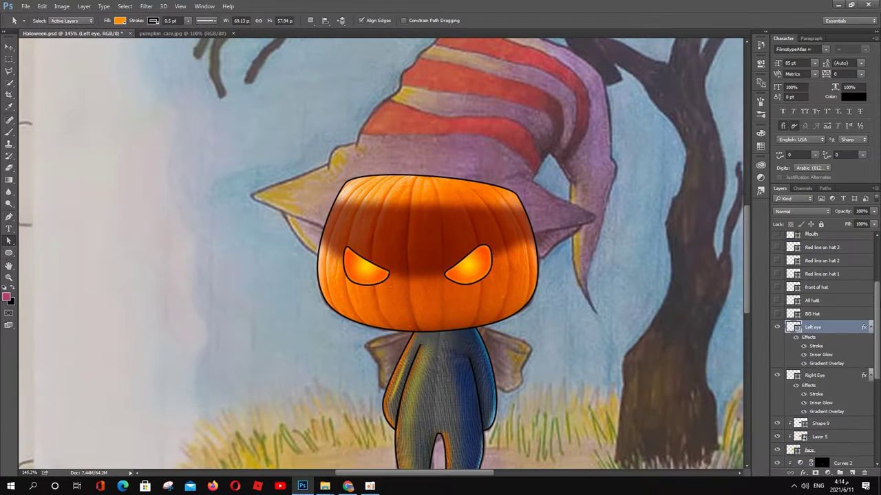
pyautogui.scroll(1, 820, 344)
# Give the mouth a red ff0000 stroke and a yellow fill
pyautogui.click(777, 329)
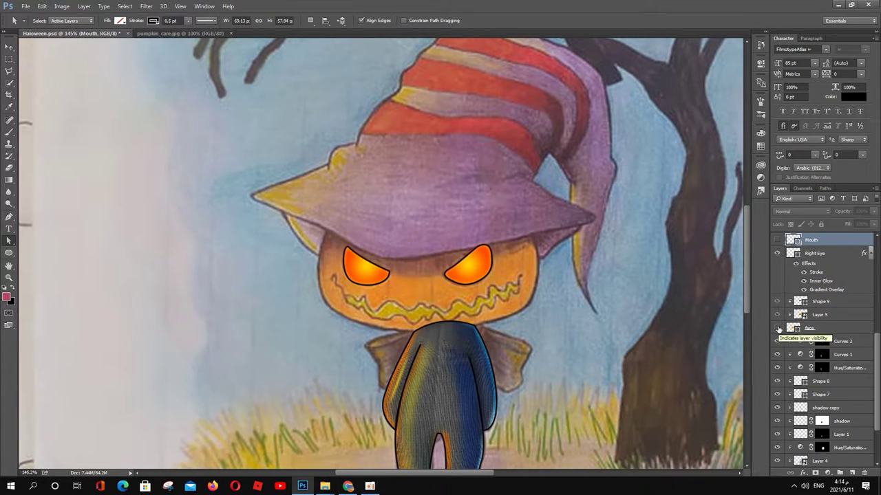
pyautogui.click(777, 239)
pyautogui.doubleClick(842, 239)
pyautogui.moveTo(344, 79); pyautogui.dragTo(654, 72)
pyautogui.click(606, 150)
pyautogui.click(726, 160)
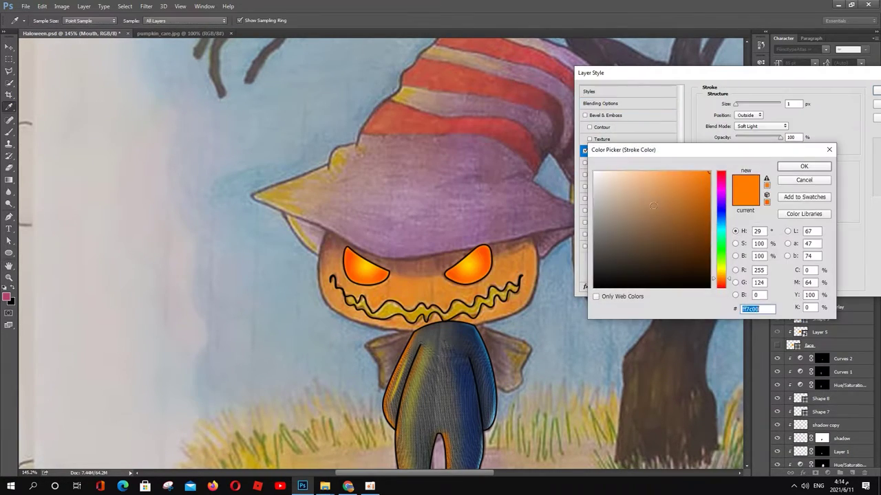
pyautogui.write('ff0000')
pyautogui.click(804, 166)
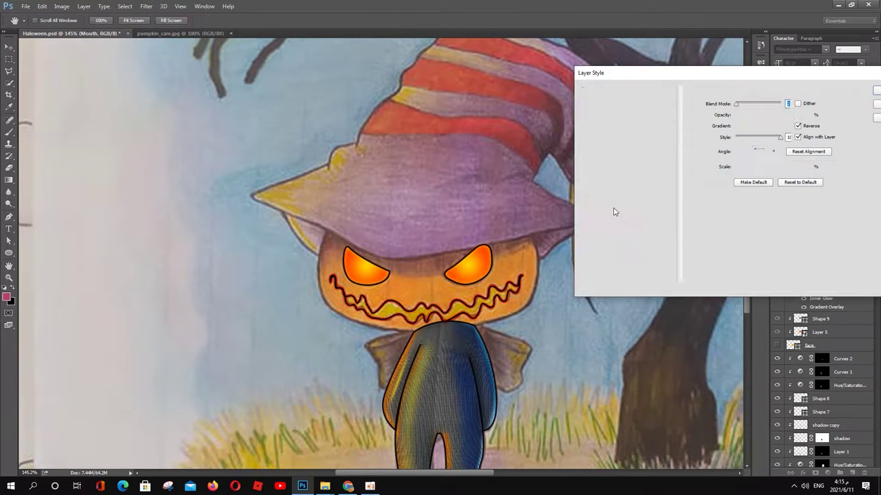
pyautogui.click(121, 20)
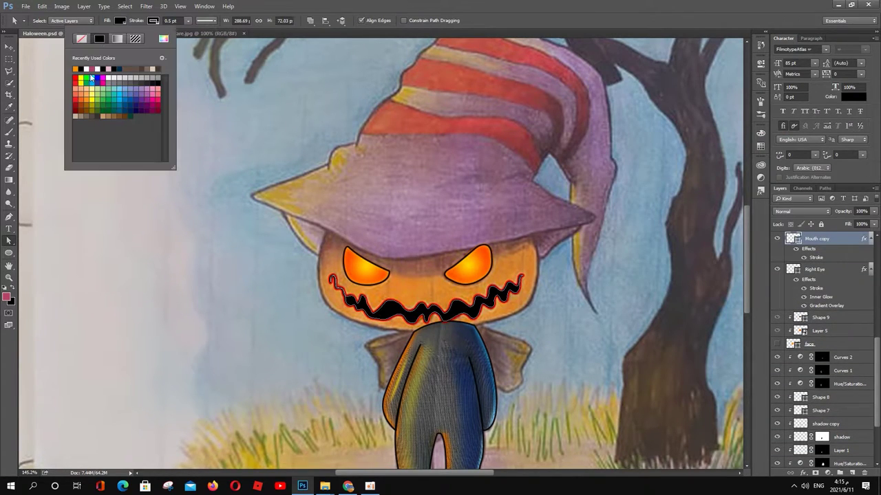
pyautogui.click(85, 96)
pyautogui.click(81, 80)
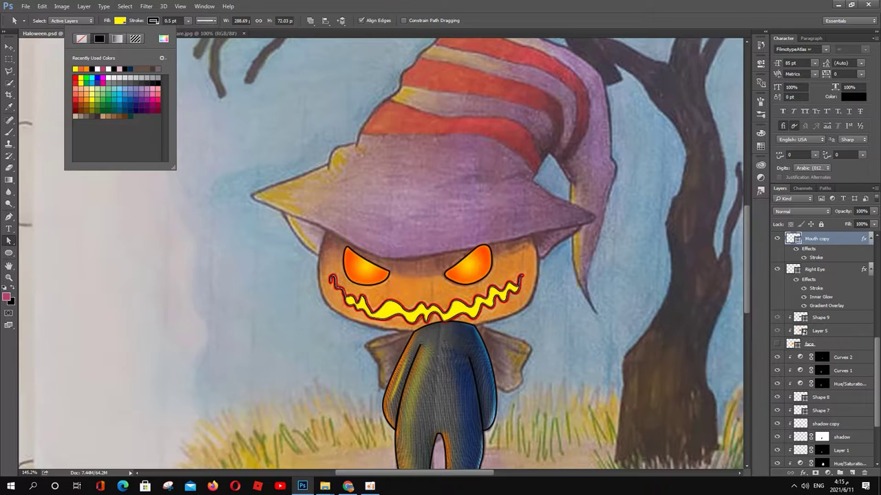
# Add a Color Burn Inner Glow and an Inner Shadow to the Mouth copy layer
pyautogui.click(837, 304)
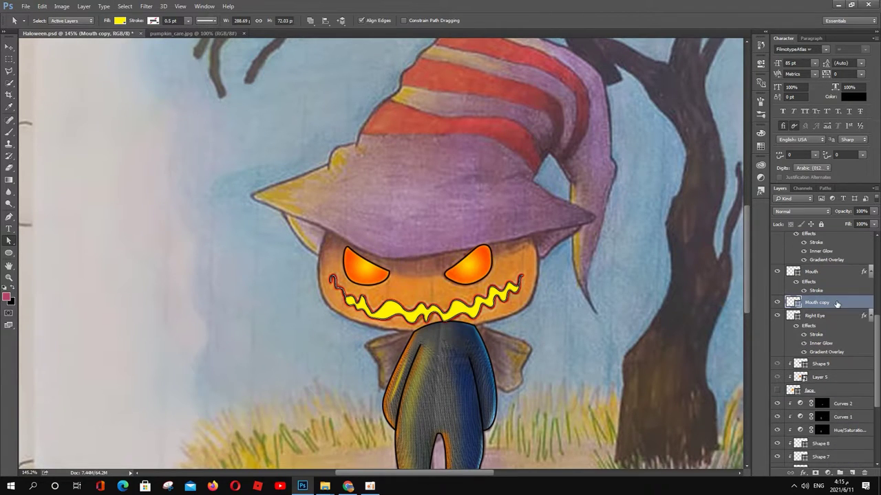
pyautogui.doubleClick(837, 303)
pyautogui.click(627, 185)
pyautogui.click(788, 113)
pyautogui.click(775, 147)
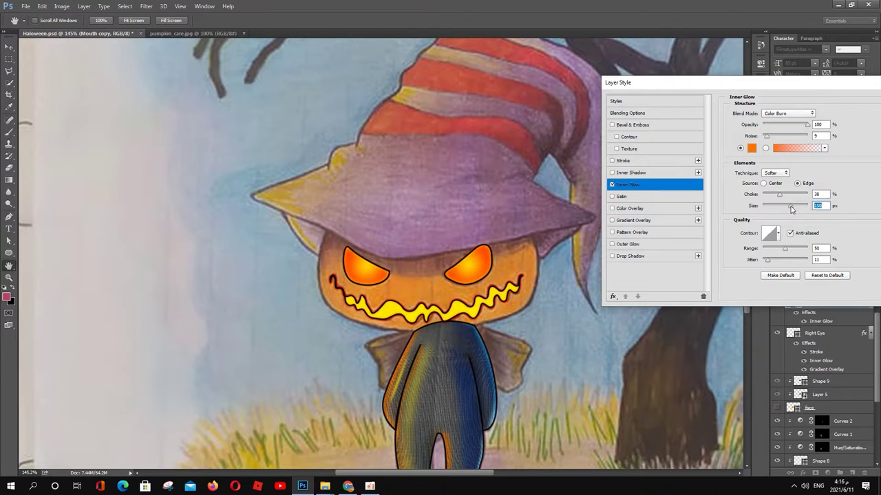
pyautogui.click(646, 173)
pyautogui.press('Return')
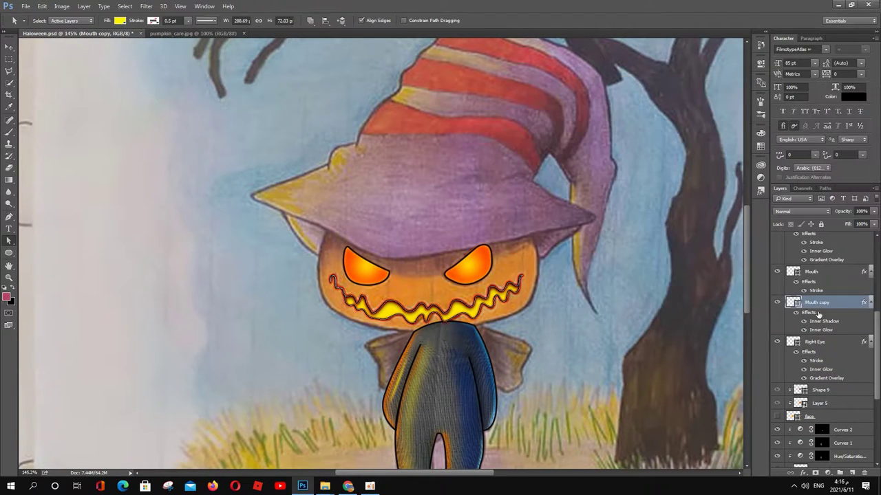
# Shift the Mouth copy colour to yellow and show the pumpkin face texture
pyautogui.doubleClick(792, 304)
pyautogui.moveTo(721, 262); pyautogui.dragTo(722, 274)
pyautogui.press('Return')
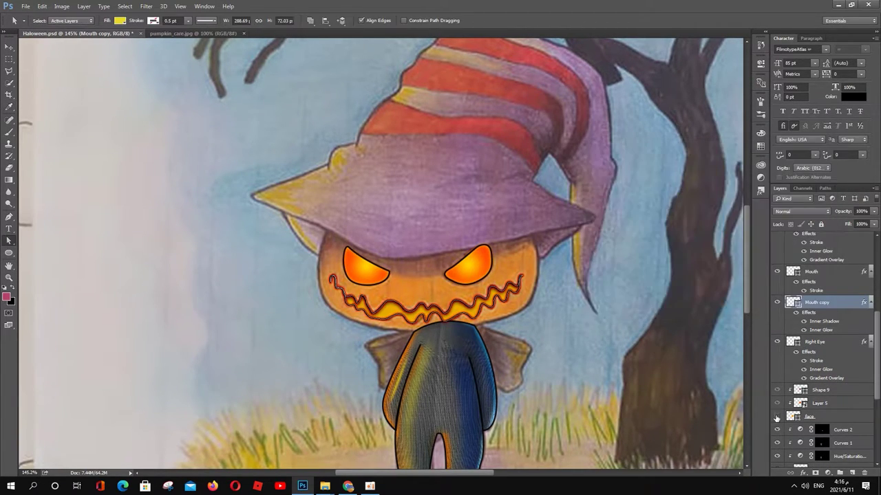
pyautogui.click(777, 417)
pyautogui.keyDown('shift'); pyautogui.click(820, 326); pyautogui.keyUp('shift')
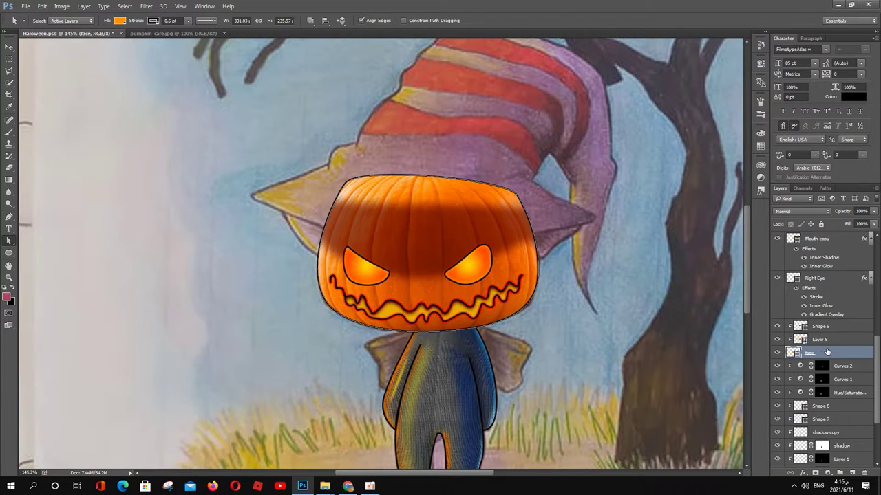
pyautogui.hotkey('ctrl', 'e')
pyautogui.press('b')
pyautogui.rightClick(528, 226)
pyautogui.press('Escape')
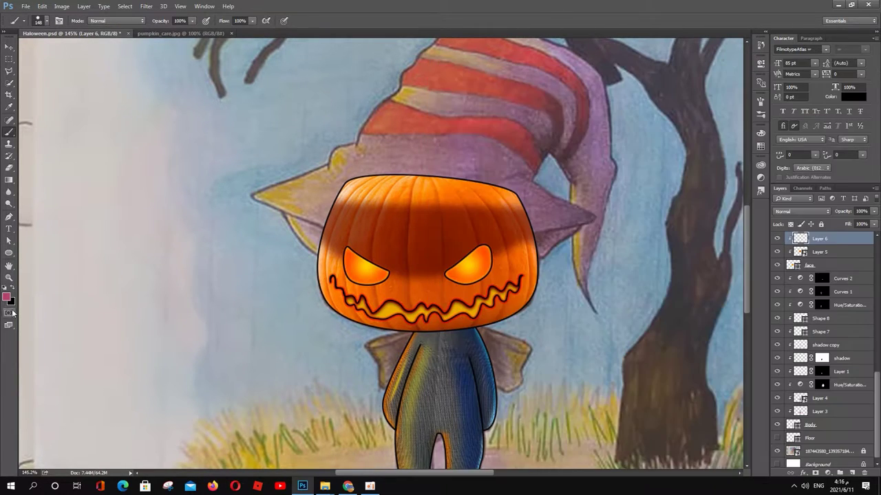
pyautogui.click(7, 297)
pyautogui.click(661, 131)
pyautogui.press('Return')
pyautogui.hotkey('alt', 'BackSpace')
pyautogui.click(791, 211)
pyautogui.click(798, 264)
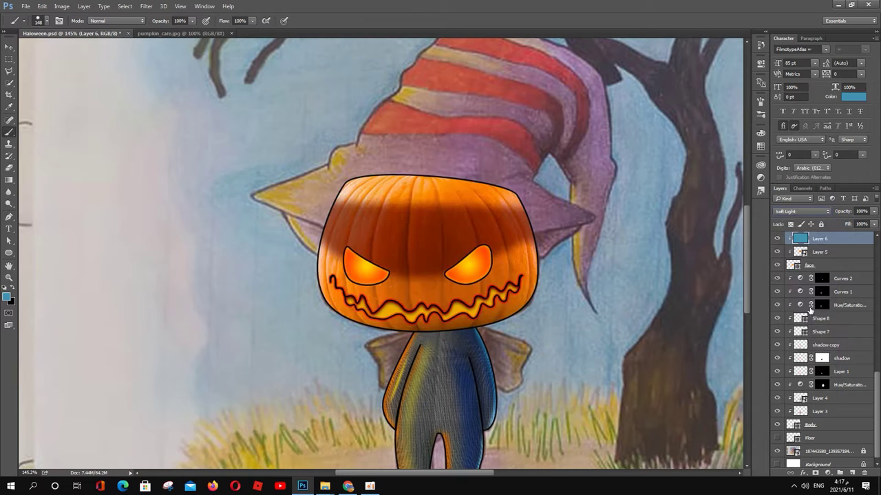
pyautogui.click(801, 211)
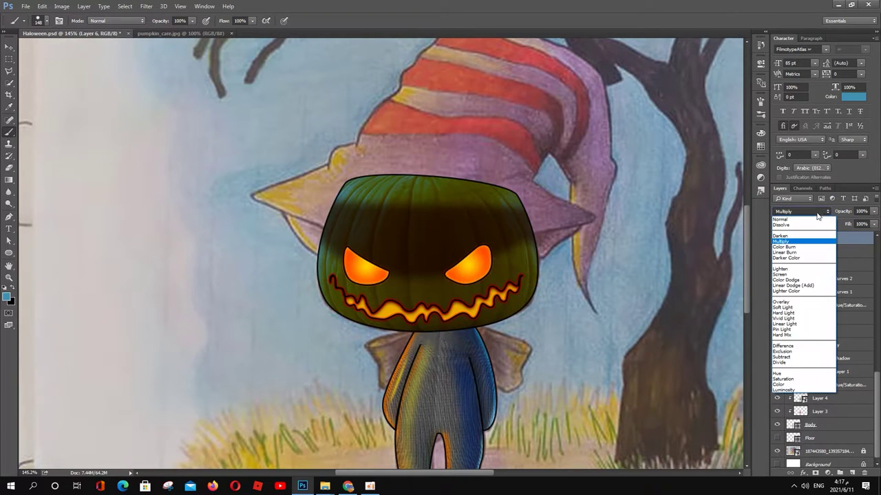
pyautogui.click(816, 246)
pyautogui.press('Down')
pyautogui.press('Down')
pyautogui.press('Down')
pyautogui.press('Down')
pyautogui.press('Down')
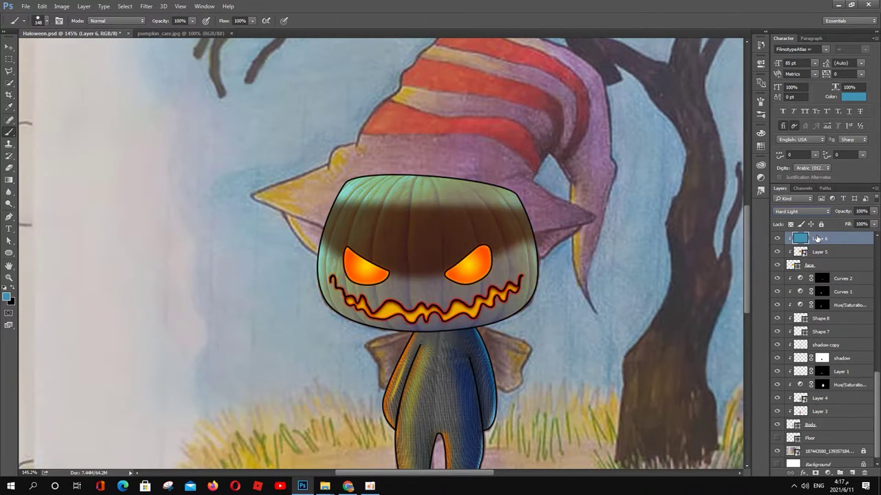
pyautogui.press('Down')
pyautogui.press('Down')
pyautogui.press('Down')
pyautogui.click(802, 212)
pyautogui.press('Return')
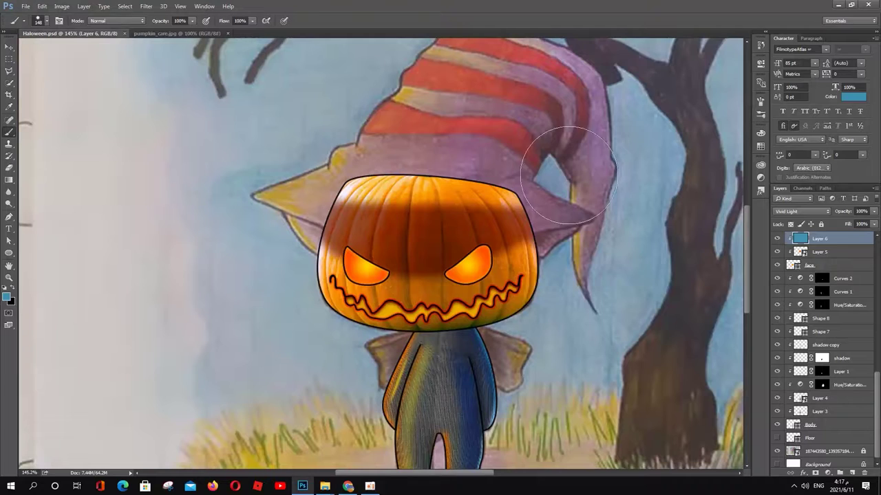
pyautogui.click(820, 211)
pyautogui.click(820, 264)
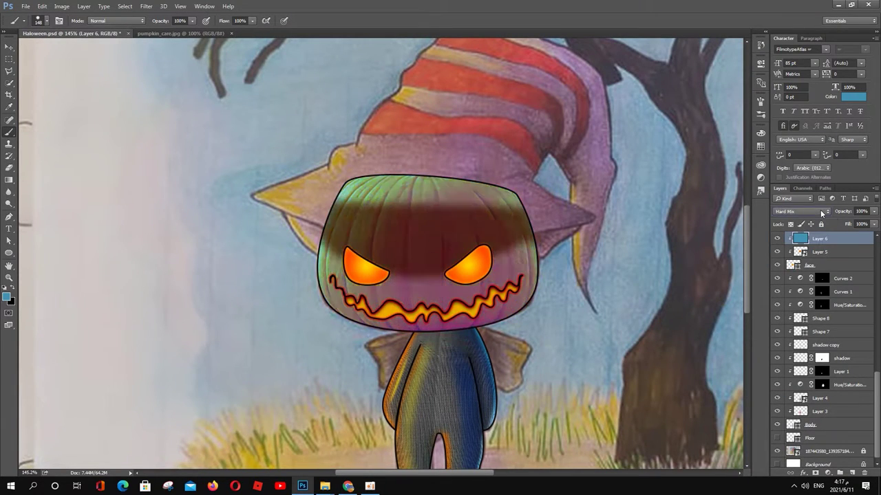
pyautogui.press('Down')
pyautogui.press('Down')
pyautogui.press('Down')
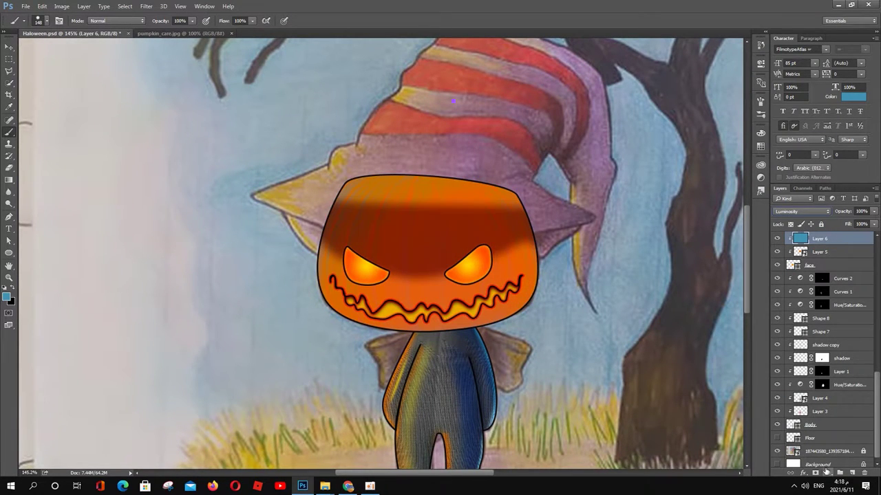
pyautogui.press('Delete')
# Add a darkening Exposure adjustment with an inverted mask painted onto parts of the pumpkin
pyautogui.click(828, 474)
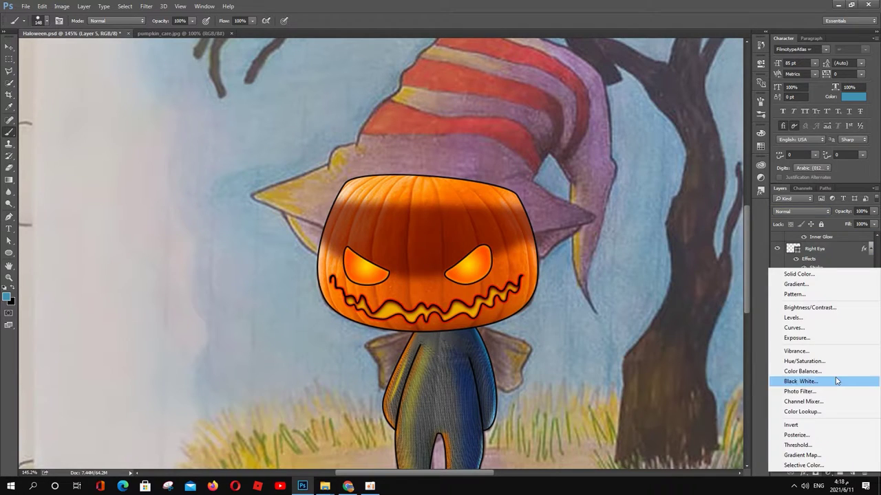
pyautogui.click(841, 338)
pyautogui.moveTo(678, 128); pyautogui.dragTo(673, 109)
pyautogui.click(823, 310)
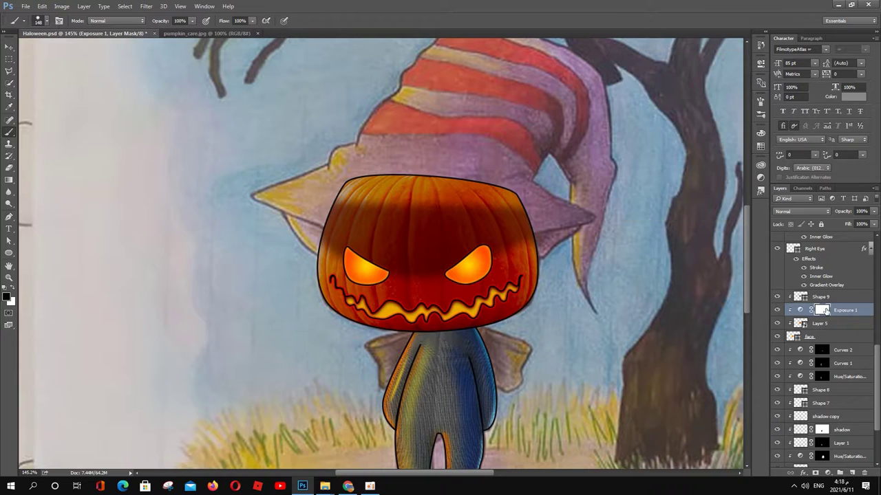
pyautogui.hotkey('ctrl', 'i')
pyautogui.rightClick(447, 258)
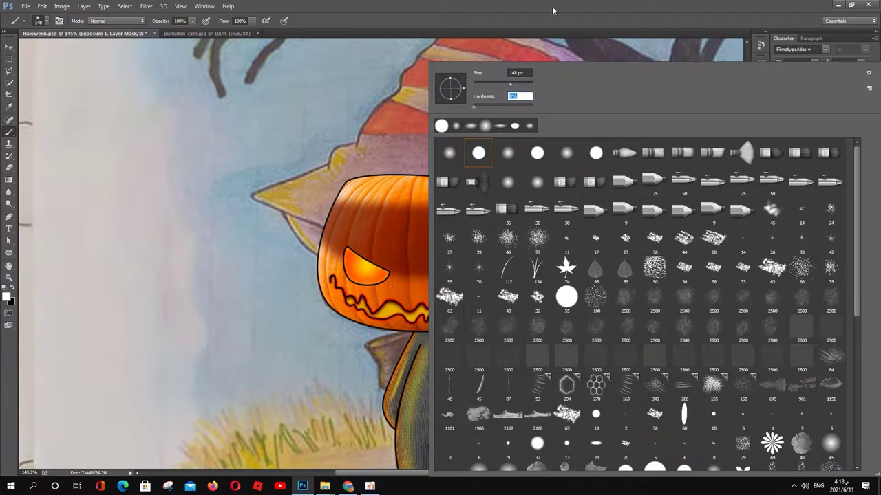
pyautogui.press('Return')
pyautogui.moveTo(481, 206)
pyautogui.mouseDown()
pyautogui.moveTo(462, 255)
pyautogui.moveTo(448, 261)
pyautogui.moveTo(462, 261)
pyautogui.moveTo(376, 248)
pyautogui.mouseUp()
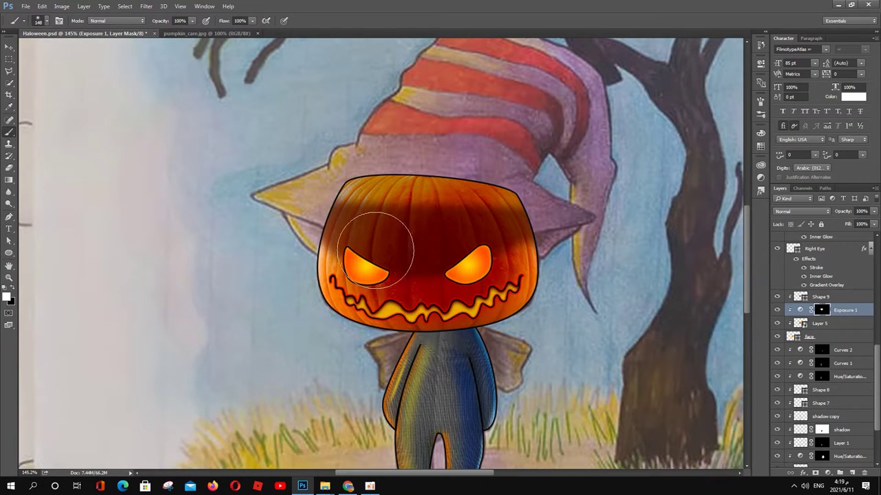
# Add a colorized blue Hue/Saturation layer with an inverted mask, set to 50% fill
pyautogui.click(827, 473)
pyautogui.click(836, 363)
pyautogui.click(669, 169)
pyautogui.moveTo(628, 118); pyautogui.dragTo(701, 119)
pyautogui.click(760, 62)
pyautogui.hotkey('ctrl', 'i')
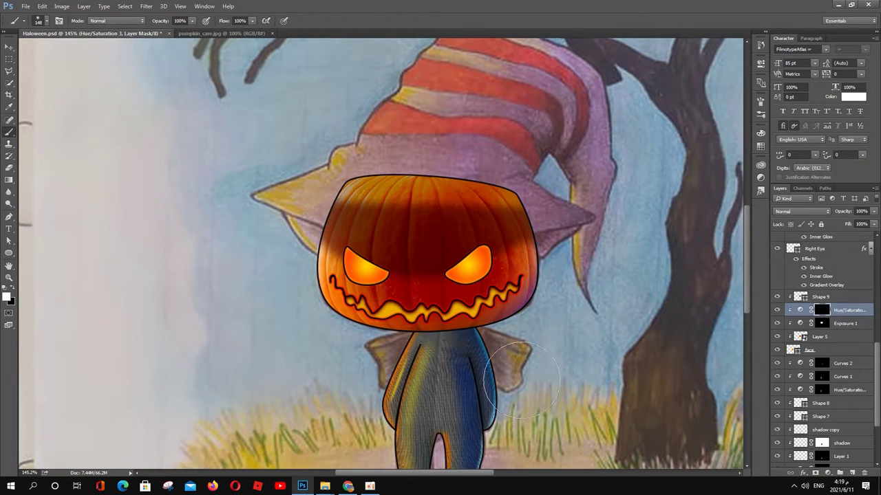
pyautogui.rightClick(599, 225)
pyautogui.press('Return')
pyautogui.scroll(-2, 680, 232)
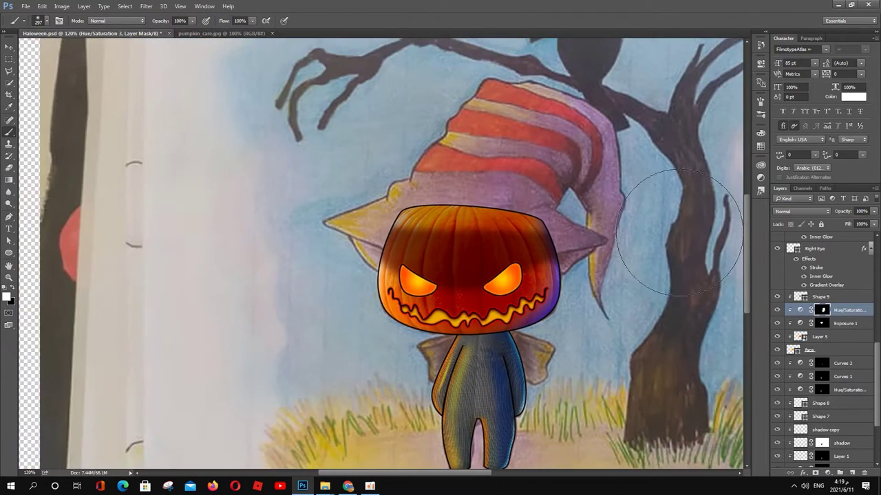
pyautogui.click(851, 236)
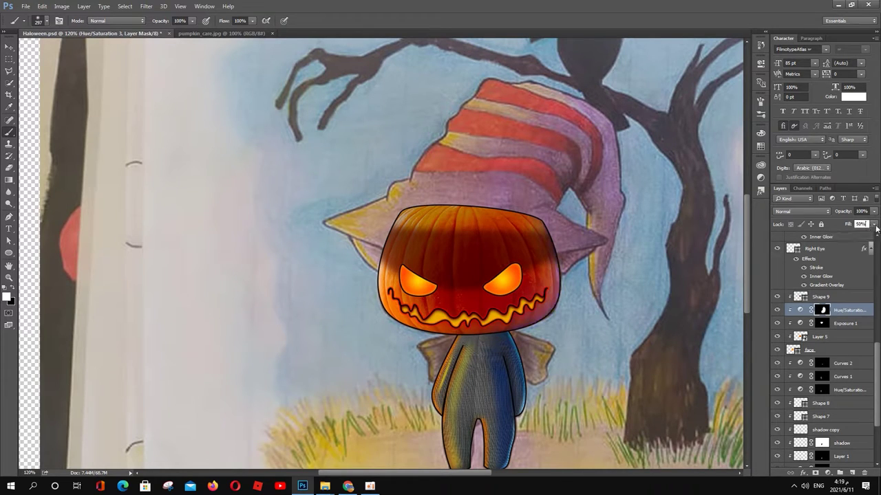
# Create a new layer above the adjustments in Screen blend mode
pyautogui.hotkey('ctrl', 'shift', 'alt', 'n')
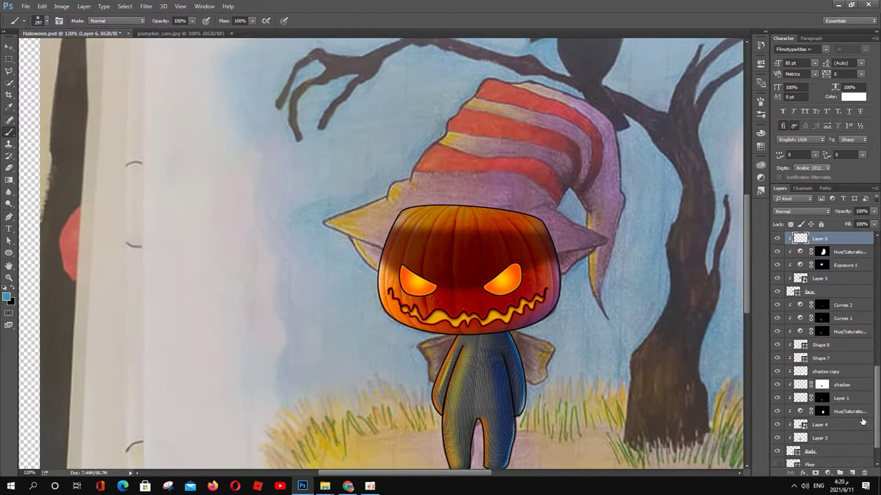
pyautogui.scroll(1, 468, 268)
pyautogui.click(808, 209)
pyautogui.click(785, 308)
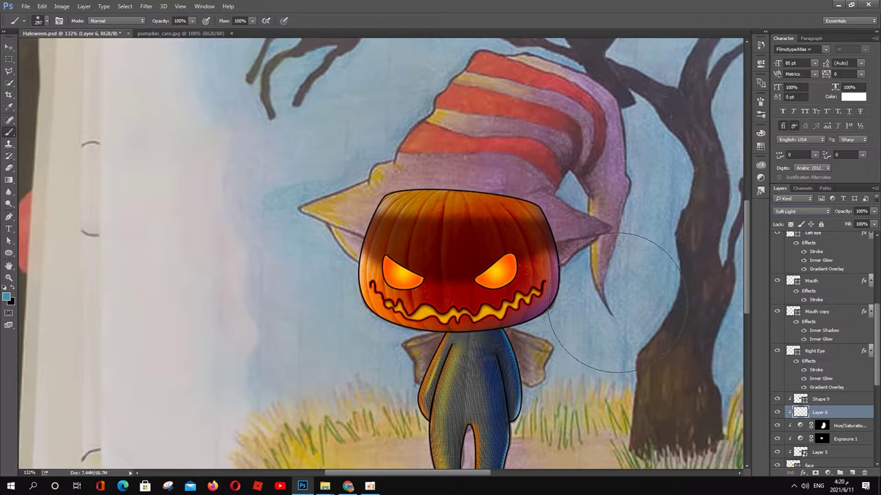
pyautogui.click(801, 211)
pyautogui.click(791, 260)
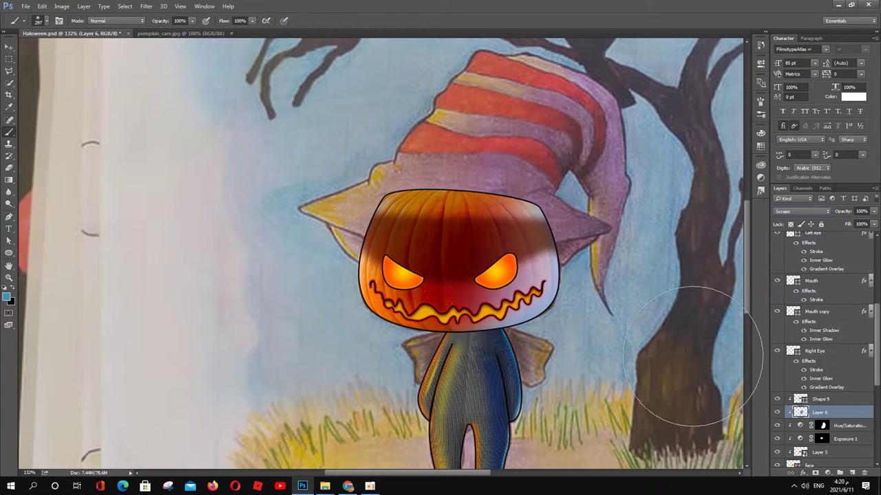
# Add a layer mask and paint light touches with a small 37 px brush
pyautogui.click(815, 473)
pyautogui.rightClick(678, 328)
pyautogui.scroll(3, 567, 310)
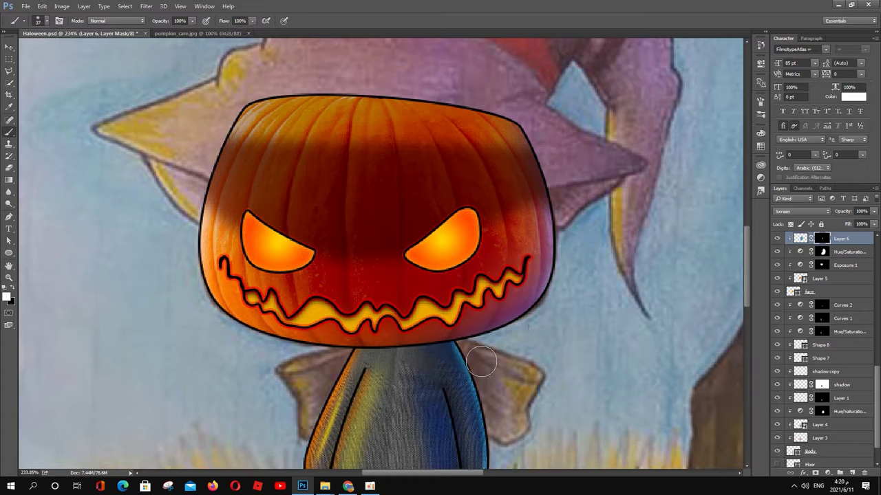
pyautogui.scroll(-2, 563, 285)
pyautogui.scroll(-2, 585, 277)
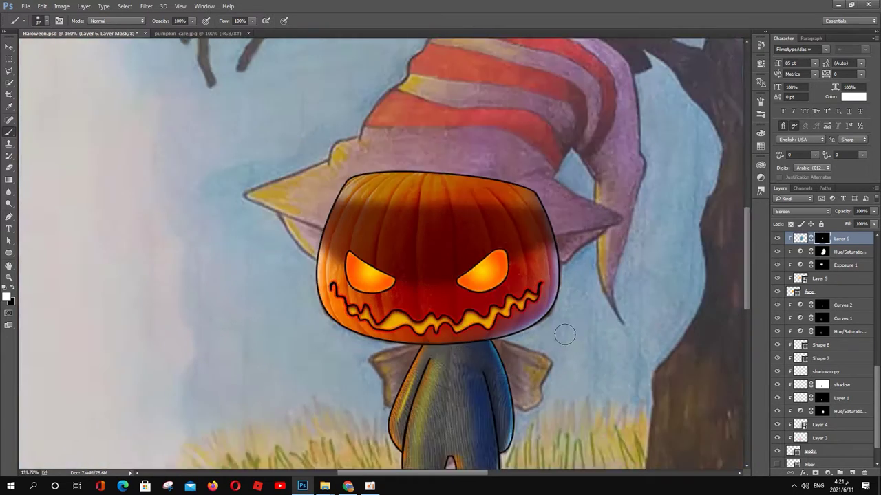
pyautogui.scroll(-2, 564, 335)
pyautogui.press('v')
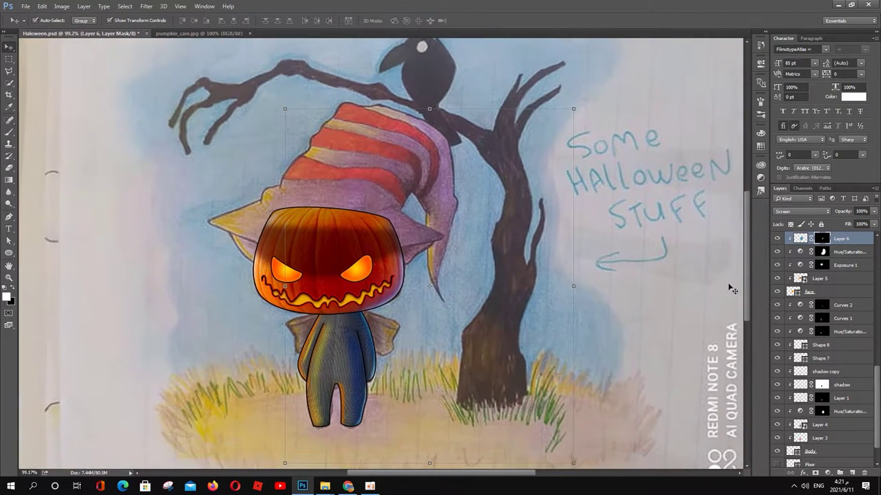
# Group the face layers into a folder named Face
pyautogui.hotkey('ctrl', 'g')
pyautogui.doubleClick(834, 291)
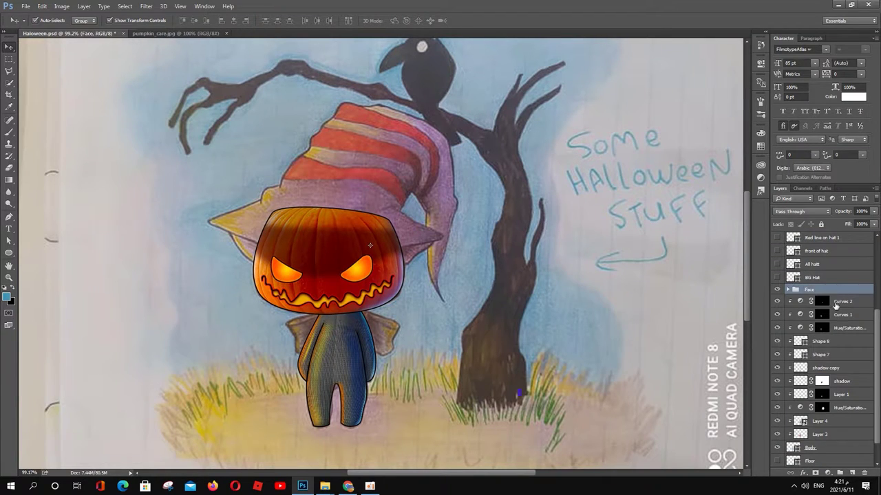
pyautogui.hotkey('ctrl', 'g')
pyautogui.doubleClick(819, 420)
# Show the BG Hat layer after comparing Body visibility, and inspect its fill colour
pyautogui.click(776, 421)
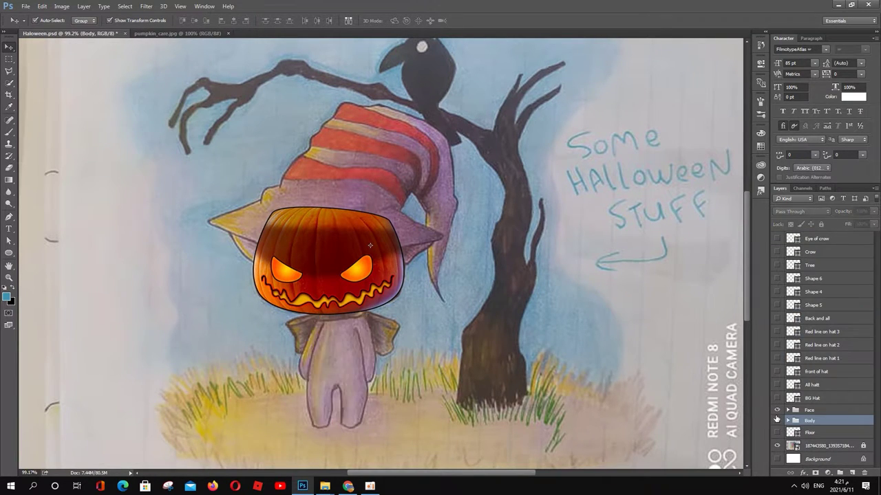
pyautogui.click(819, 399)
pyautogui.click(777, 398)
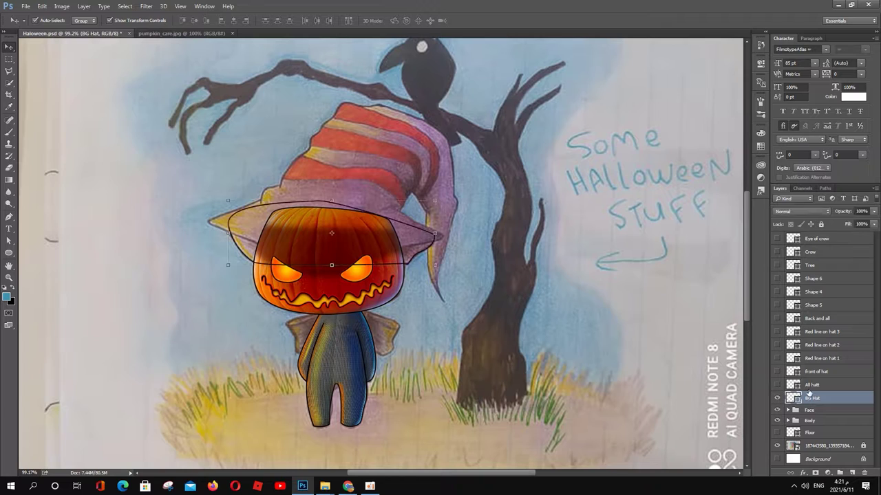
pyautogui.doubleClick(792, 399)
pyautogui.press('Escape')
pyautogui.doubleClick(793, 398)
pyautogui.press('Escape')
pyautogui.press('a')
# Show the All hatt shape layer and set its fill to purple
pyautogui.click(110, 21)
pyautogui.click(149, 90)
pyautogui.click(819, 385)
pyautogui.click(777, 385)
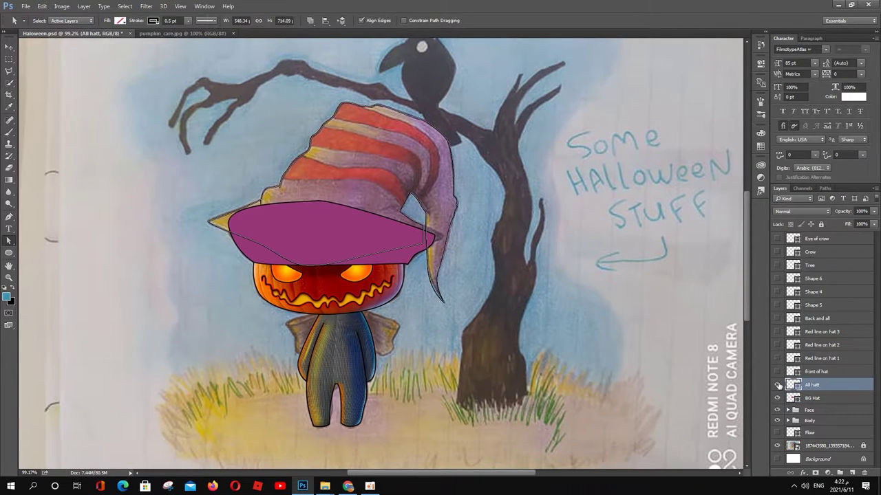
pyautogui.click(120, 21)
pyautogui.click(99, 38)
pyautogui.click(163, 39)
pyautogui.click(791, 168)
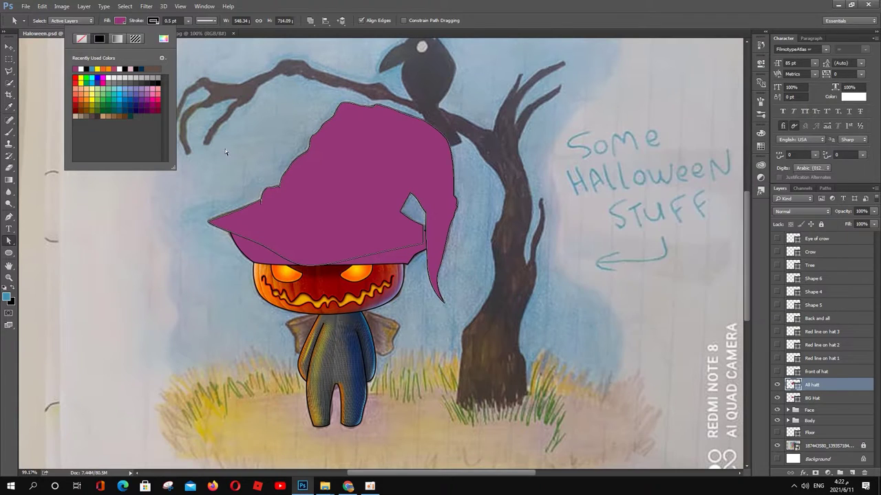
# Show the front of hat layer in purple and move BG Hat below the Face group
pyautogui.click(777, 372)
pyautogui.click(815, 372)
pyautogui.click(121, 21)
pyautogui.click(163, 39)
pyautogui.press('Escape')
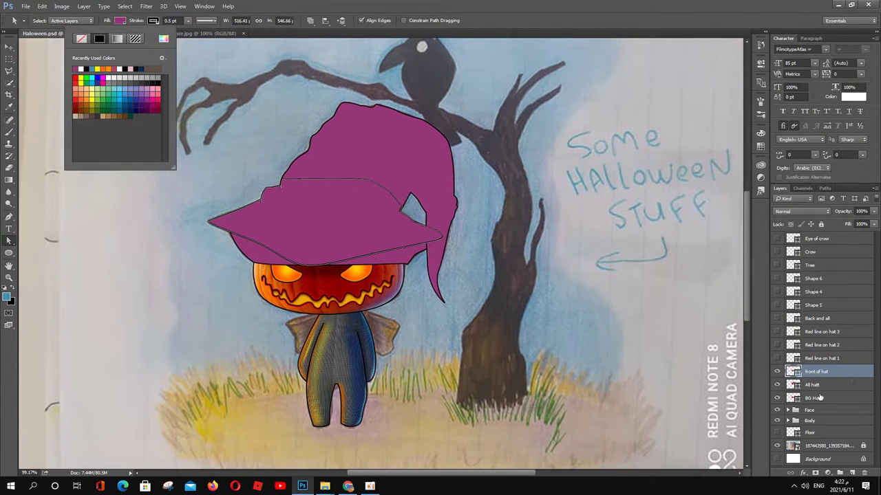
pyautogui.moveTo(820, 398); pyautogui.dragTo(824, 419)
# Select the front of hat shape on the canvas
pyautogui.scroll(3, 398, 276)
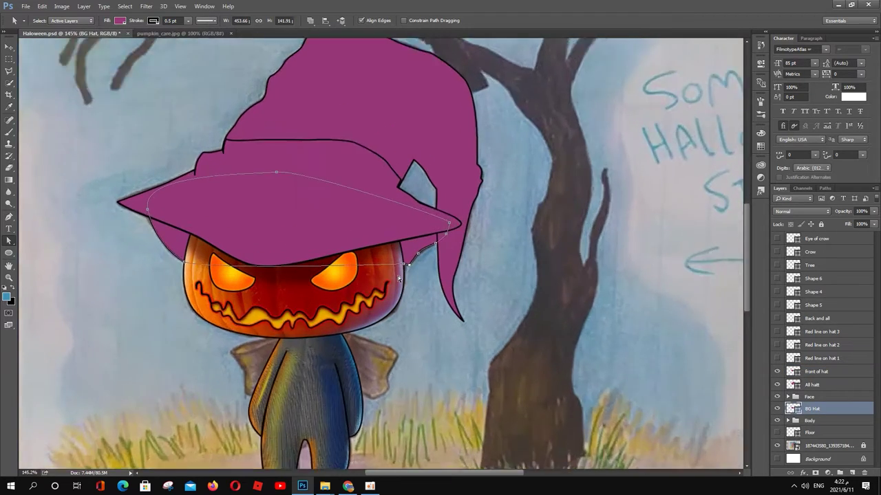
pyautogui.scroll(2, 413, 265)
pyautogui.scroll(-3, 429, 265)
pyautogui.scroll(-2, 429, 265)
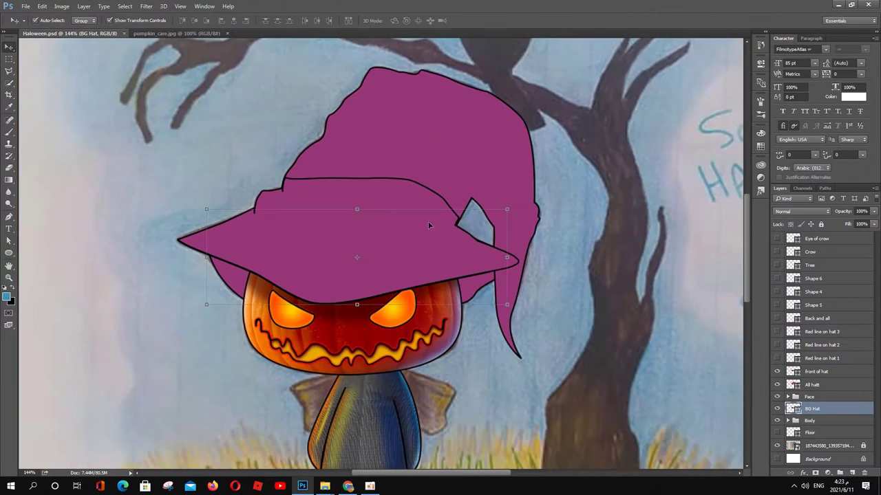
pyautogui.scroll(5, 454, 225)
pyautogui.click(453, 224)
pyautogui.scroll(1, 447, 226)
pyautogui.scroll(-2, 570, 254)
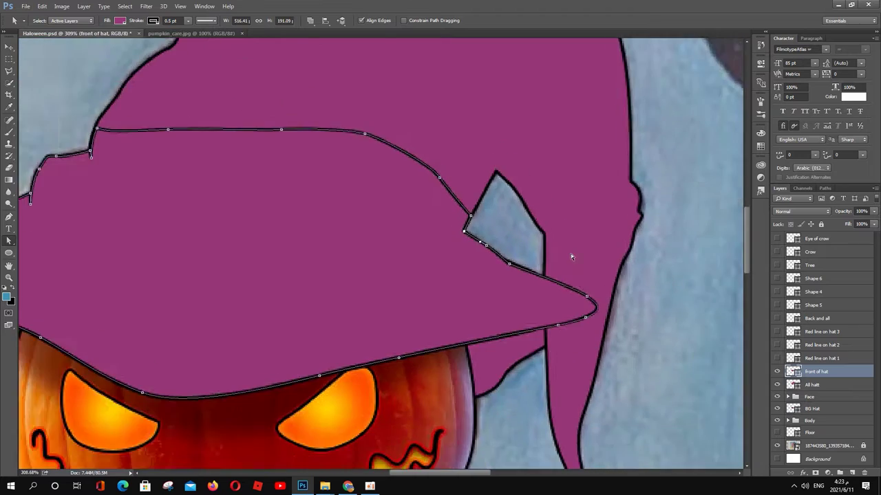
pyautogui.scroll(-2, 405, 209)
pyautogui.scroll(2, 560, 272)
pyautogui.scroll(-1, 560, 273)
# With the Brush active, load the All hatt outline as a selection and add empty Layer 7
pyautogui.press('b')
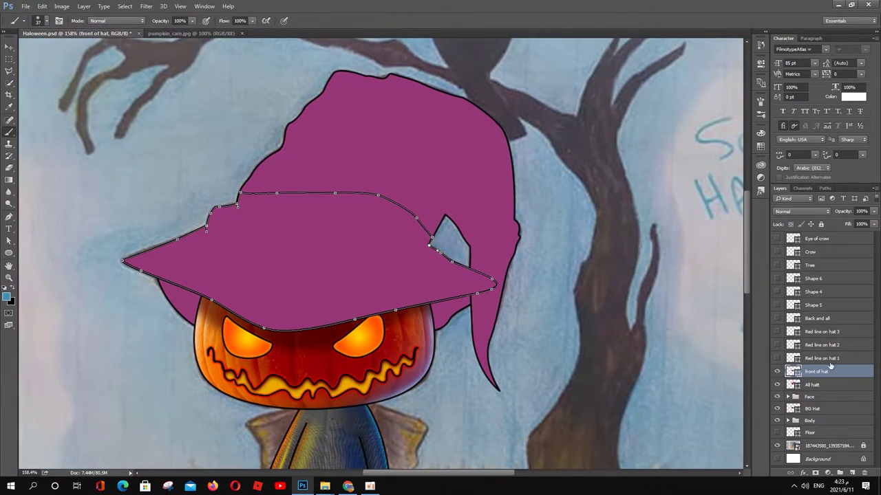
pyautogui.click(820, 385)
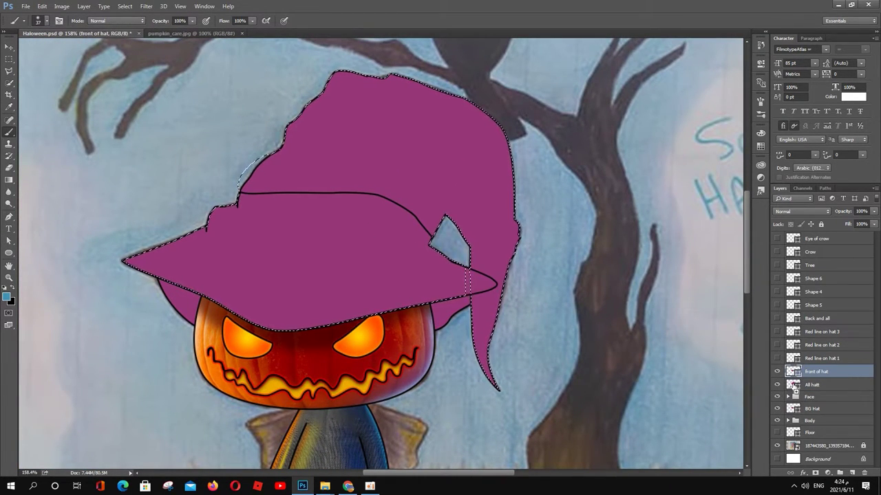
pyautogui.doubleClick(793, 386)
pyautogui.press('Escape')
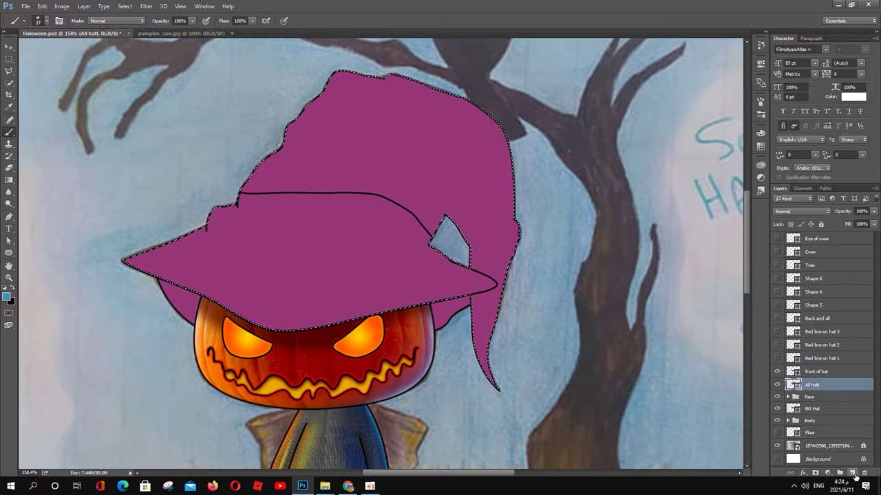
pyautogui.click(853, 474)
# Lower the brush opacity to about half and shade the hat's top and right edge
pyautogui.rightClick(597, 313)
pyautogui.press('Return')
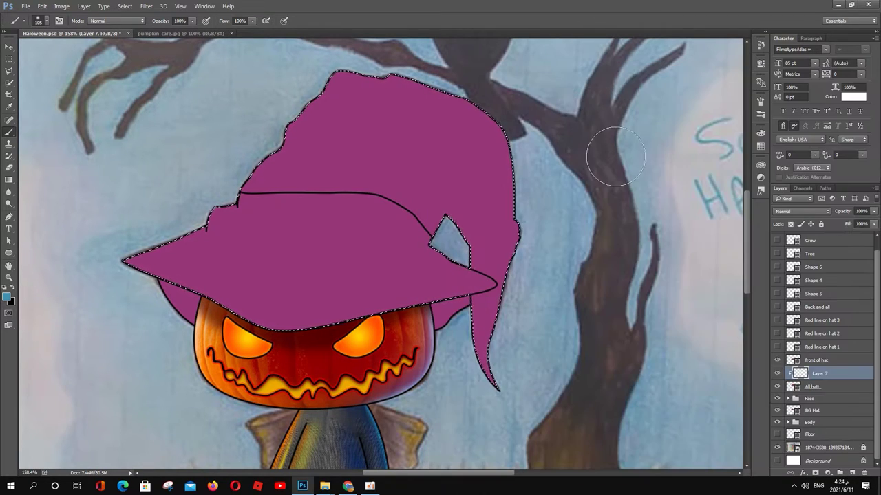
pyautogui.rightClick(557, 86)
pyautogui.moveTo(192, 21); pyautogui.dragTo(169, 34)
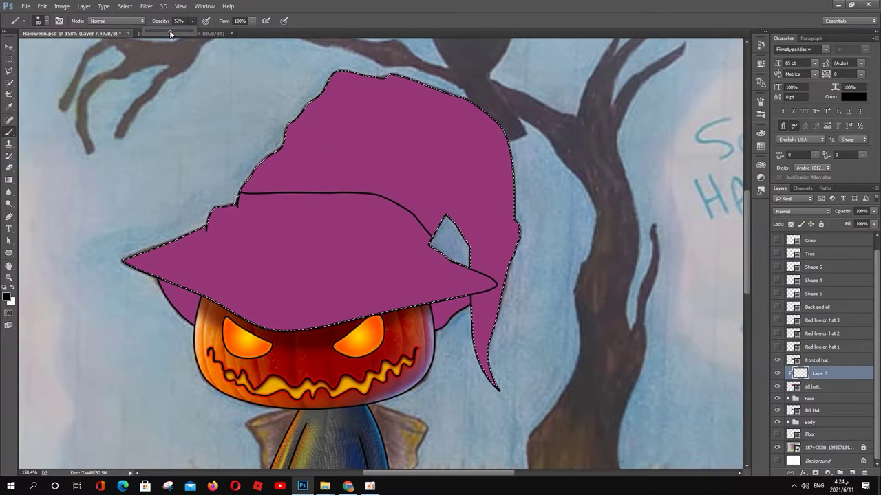
pyautogui.moveTo(324, 74); pyautogui.dragTo(440, 71)
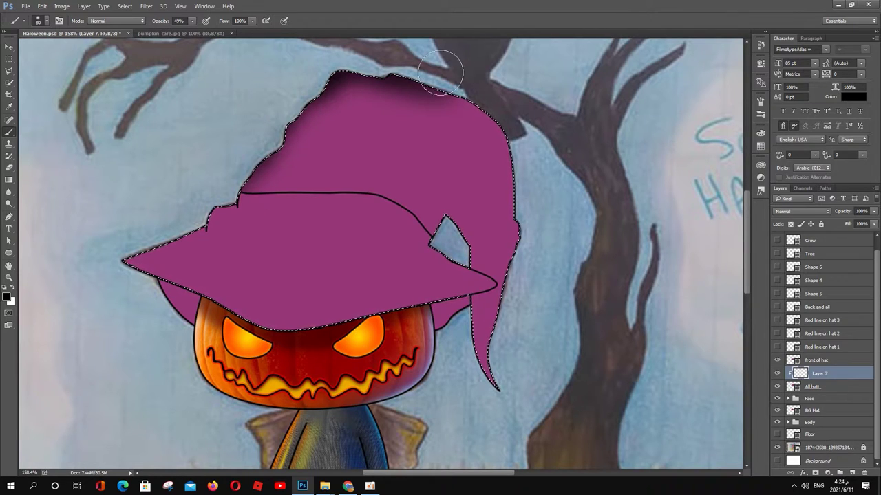
pyautogui.moveTo(516, 111)
pyautogui.mouseDown()
pyautogui.moveTo(501, 128)
pyautogui.moveTo(510, 268)
pyautogui.moveTo(483, 264)
pyautogui.moveTo(440, 222)
pyautogui.mouseUp()
# Move the shading layer above front of hat and darken the brim and middle in black
pyautogui.hotkey('ctrl', ']')
pyautogui.moveTo(434, 313); pyautogui.dragTo(180, 277)
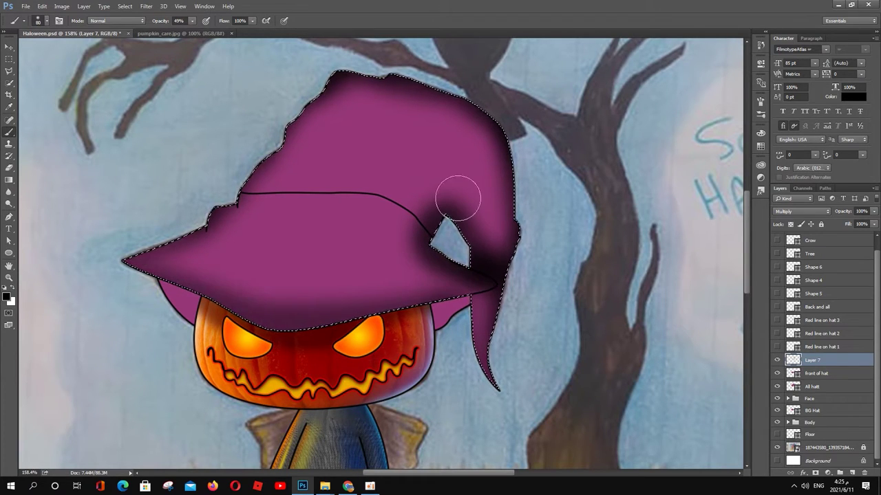
pyautogui.moveTo(246, 256); pyautogui.dragTo(371, 262)
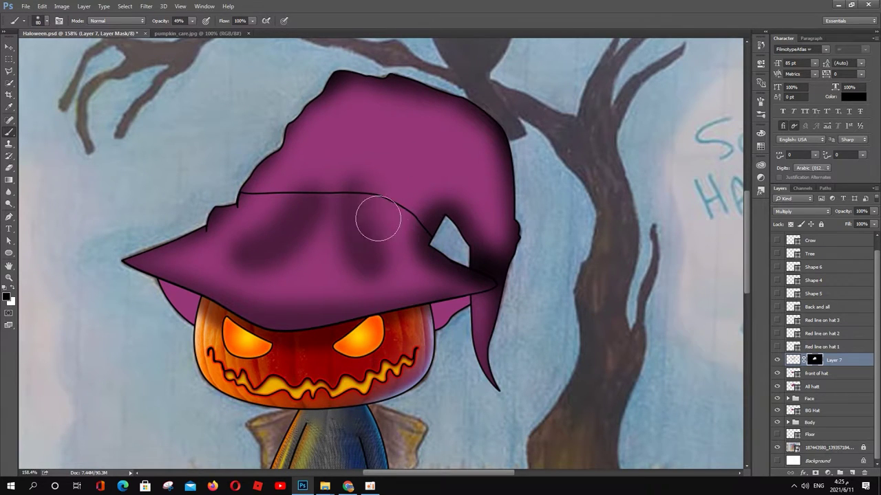
pyautogui.rightClick(444, 256)
pyautogui.doubleClick(477, 337)
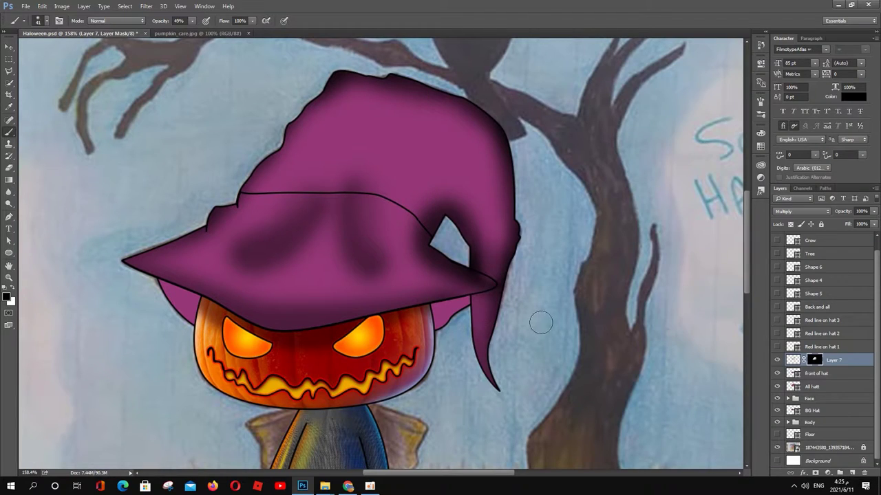
pyautogui.press('x')
pyautogui.rightClick(494, 236)
pyautogui.doubleClick(418, 132)
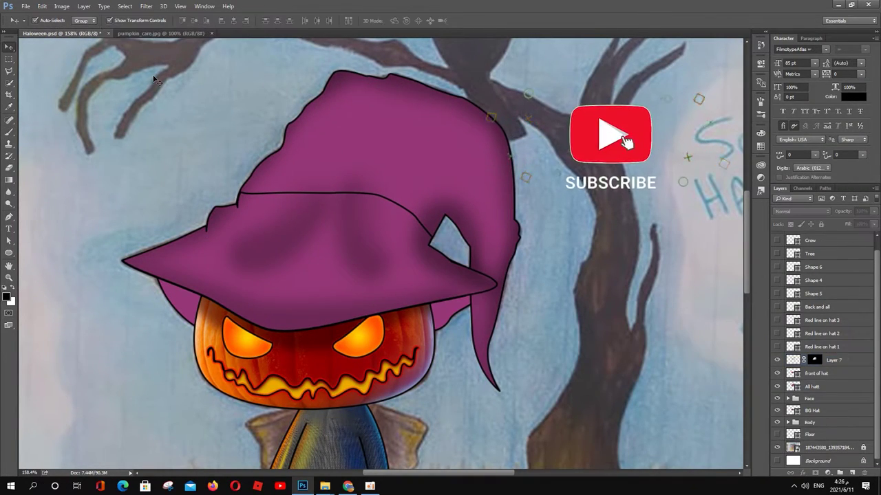
# Rotate and fit the Midnight texture over the hat, then bring linen_1024x1024.jpg into Photoshop
pyautogui.moveTo(325, 486)
pyautogui.click(378, 440)
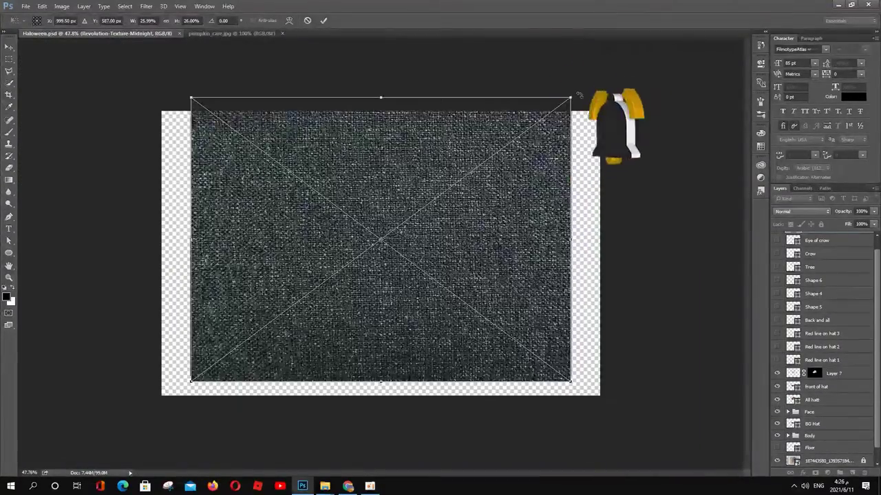
pyautogui.moveTo(578, 95); pyautogui.dragTo(236, 42)
pyautogui.moveTo(236, 433); pyautogui.dragTo(295, 269)
pyautogui.scroll(3, 413, 186)
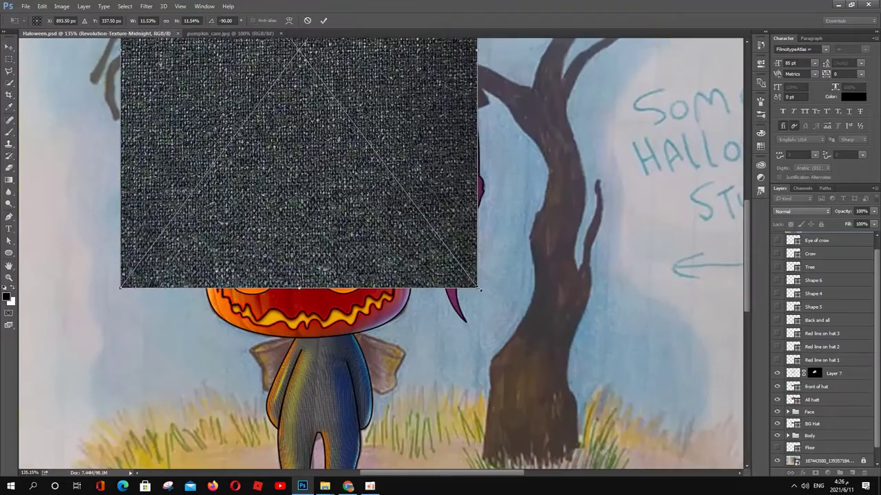
pyautogui.moveTo(506, 451)
pyautogui.mouseDown()
pyautogui.moveTo(468, 378)
pyautogui.moveTo(509, 348)
pyautogui.mouseUp()
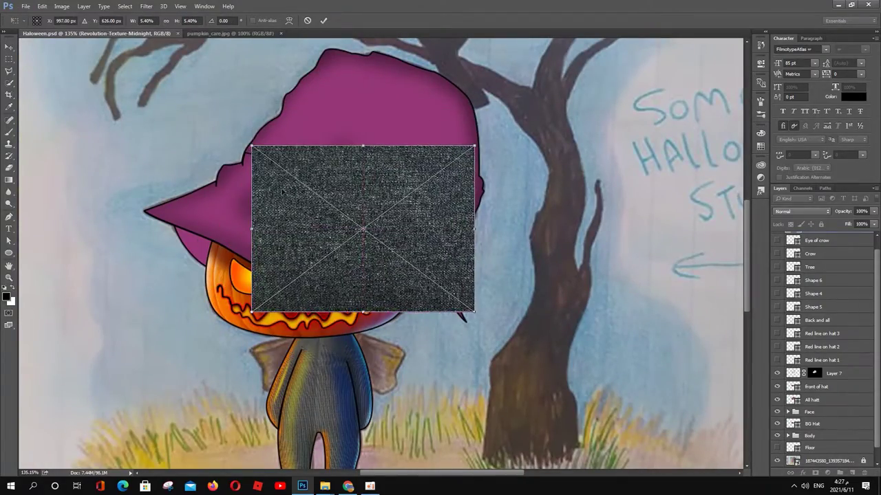
pyautogui.press('Return')
pyautogui.click(324, 486)
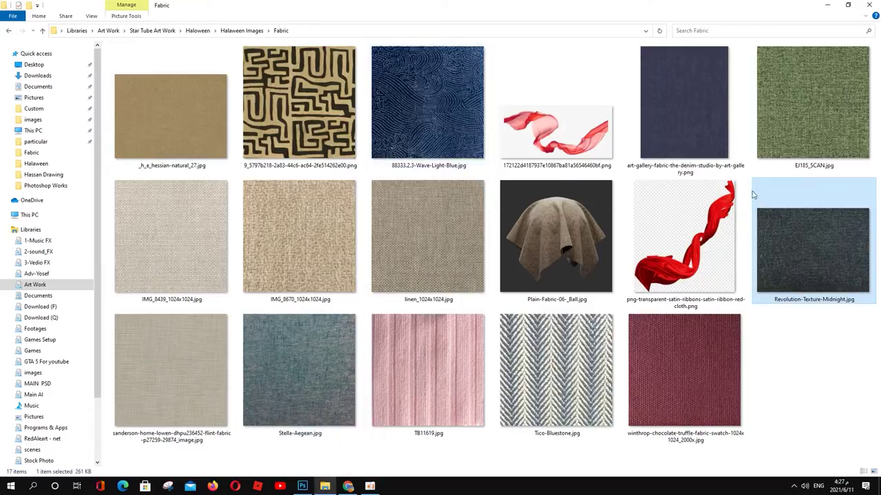
pyautogui.moveTo(427, 237)
pyautogui.mouseDown()
pyautogui.moveTo(505, 130)
pyautogui.moveTo(589, 39)
pyautogui.mouseUp()
# Turn the linen texture grey with a Black & White adjustment layer
pyautogui.click(42, 6)
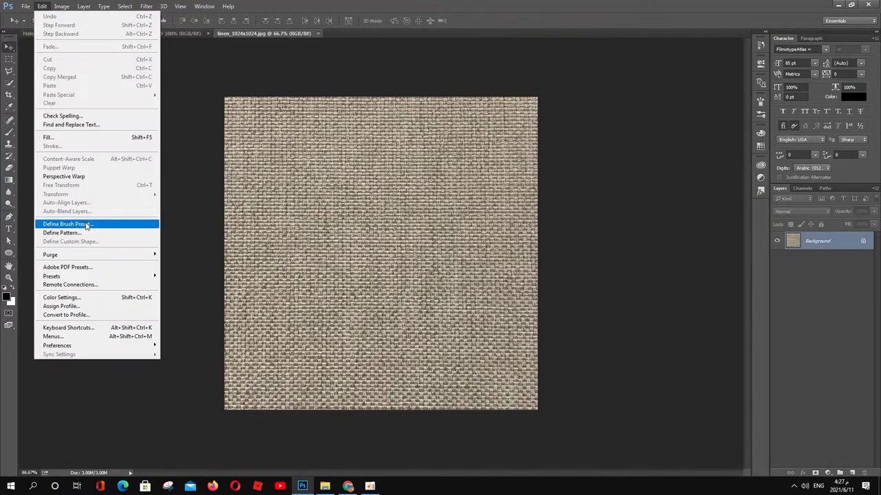
pyautogui.click(62, 227)
pyautogui.press('Return')
pyautogui.click(827, 473)
pyautogui.click(800, 378)
# Apply Filter > Other > Offset to shift the linen and check its seams
pyautogui.click(146, 6)
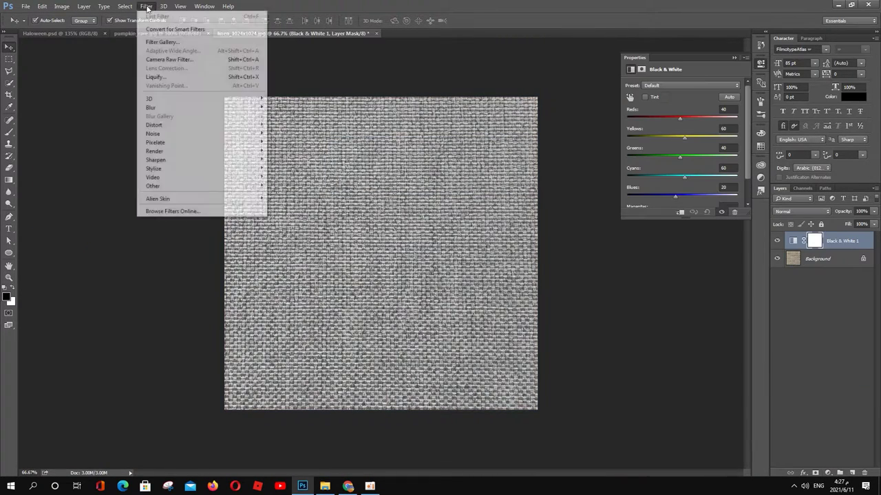
pyautogui.click(280, 234)
pyautogui.moveTo(413, 125); pyautogui.dragTo(664, 117)
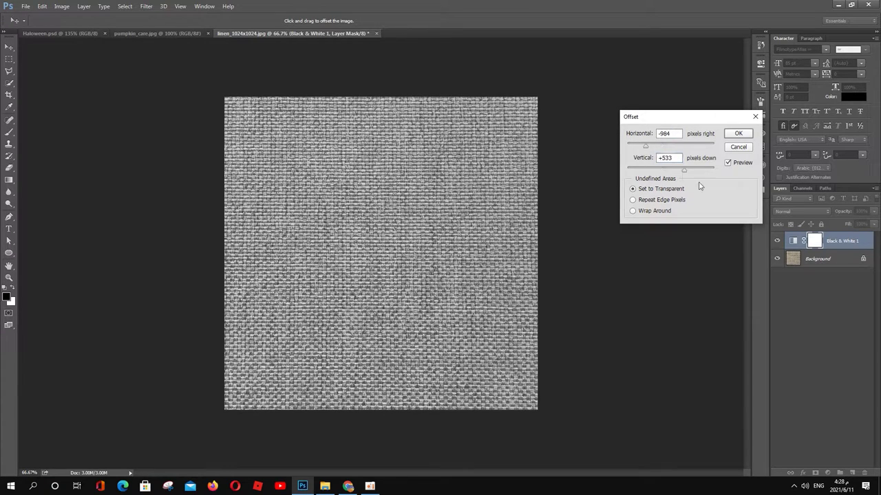
pyautogui.press('Return')
# Resize the linen tile to 200 px and view it at actual size
pyautogui.hotkey('ctrl', 'alt', 'i')
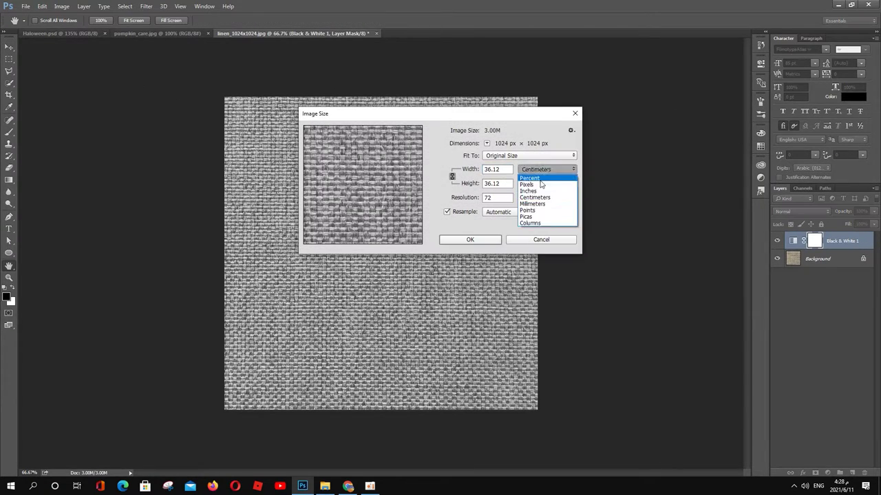
pyautogui.write('200')
pyautogui.press('Return')
pyautogui.hotkey('ctrl', '1')
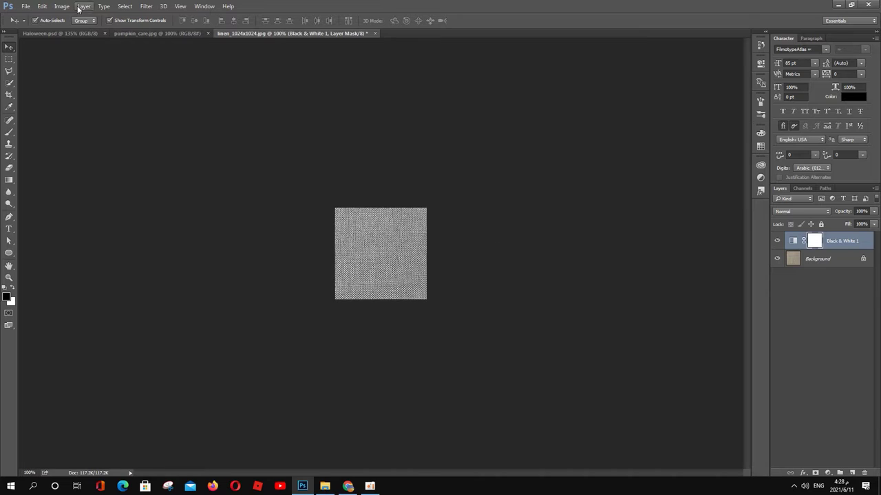
# Merge the tile layers into one and define it as a new pattern
pyautogui.click(42, 6)
pyautogui.click(68, 82)
pyautogui.keyDown('shift'); pyautogui.click(817, 279); pyautogui.keyUp('shift')
pyautogui.hotkey('ctrl', 'e')
pyautogui.click(42, 7)
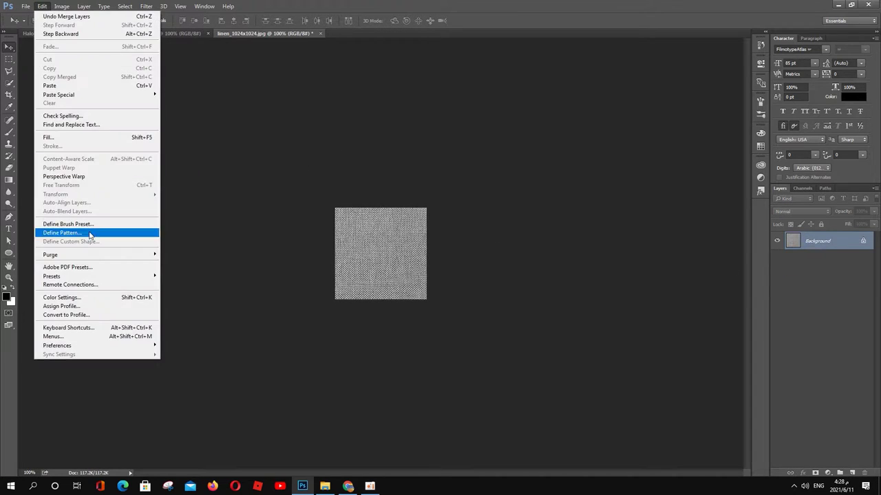
pyautogui.click(69, 230)
pyautogui.press('Return')
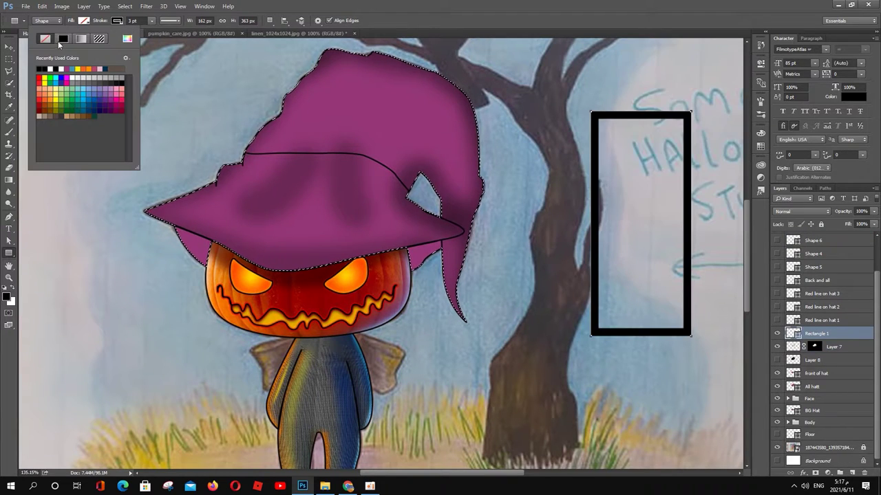
# Give the rectangle a linen pattern overlay, enlarge it, and rasterize the layer
pyautogui.doubleClick(853, 336)
pyautogui.click(290, 236)
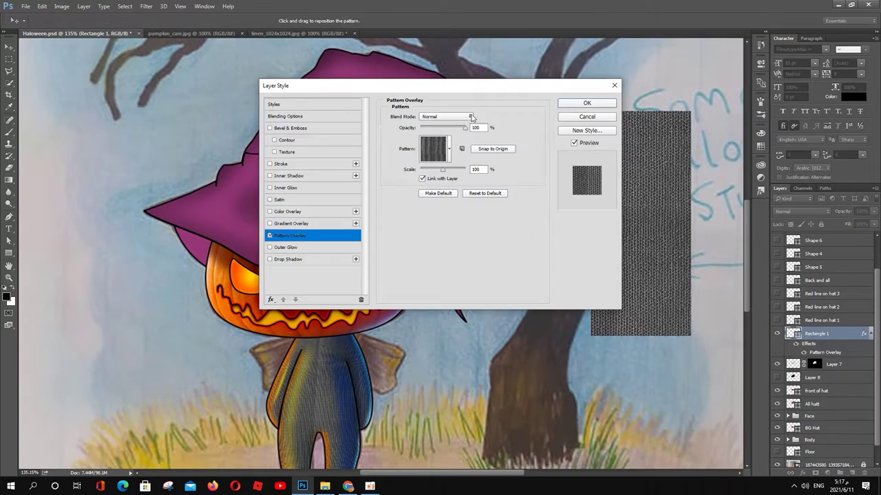
pyautogui.click(587, 103)
pyautogui.hotkey('ctrl', 't')
pyautogui.moveTo(590, 337); pyautogui.dragTo(464, 450)
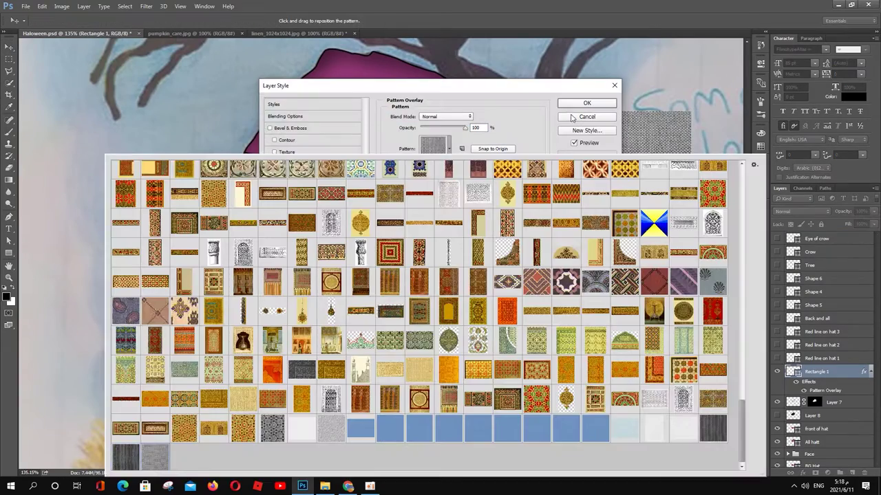
pyautogui.click(572, 118)
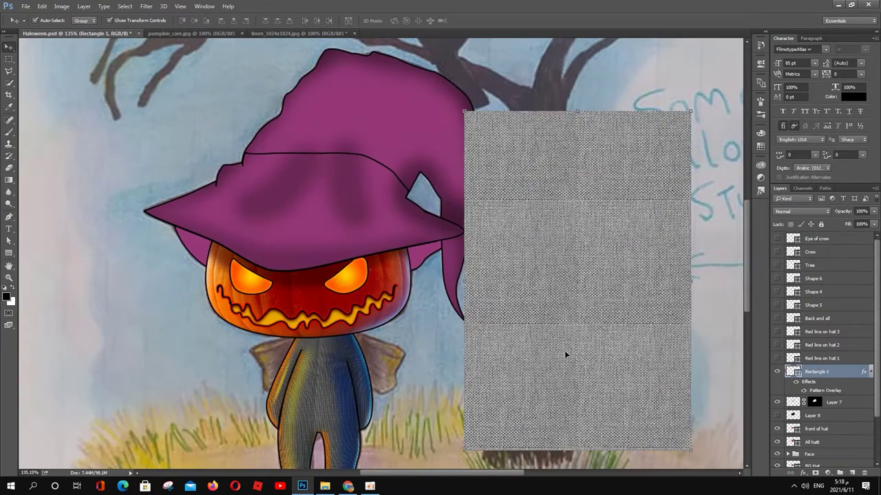
pyautogui.rightClick(847, 315)
pyautogui.click(749, 183)
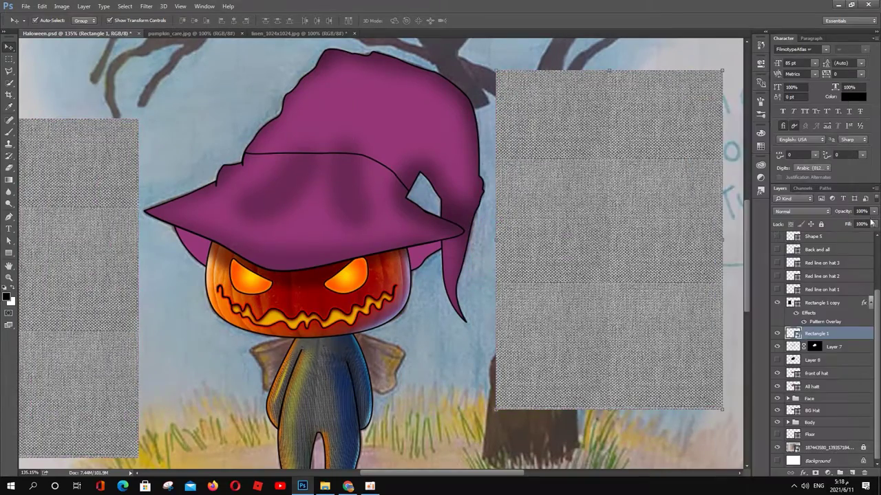
# Scale, rotate and warp the linen texture so it covers the whole hat
pyautogui.hotkey('ctrl', 't')
pyautogui.moveTo(460, 69); pyautogui.dragTo(316, 50)
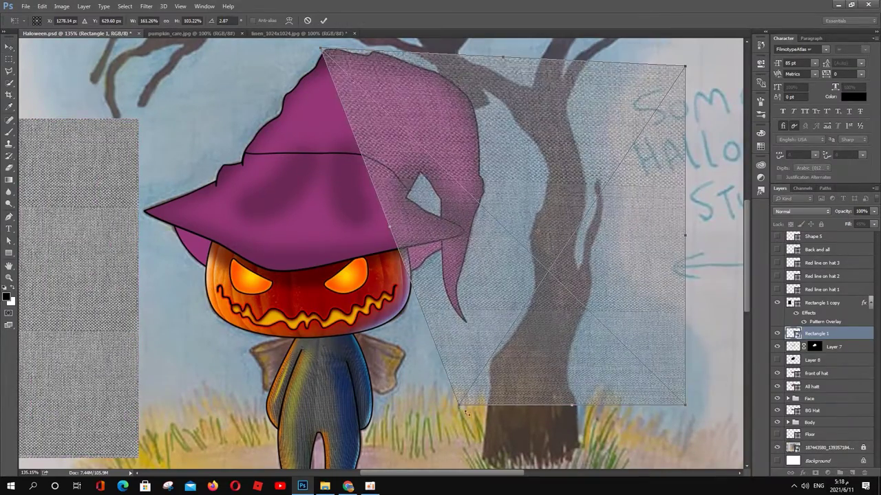
pyautogui.moveTo(556, 64)
pyautogui.mouseDown()
pyautogui.moveTo(505, 356)
pyautogui.moveTo(472, 322)
pyautogui.mouseUp()
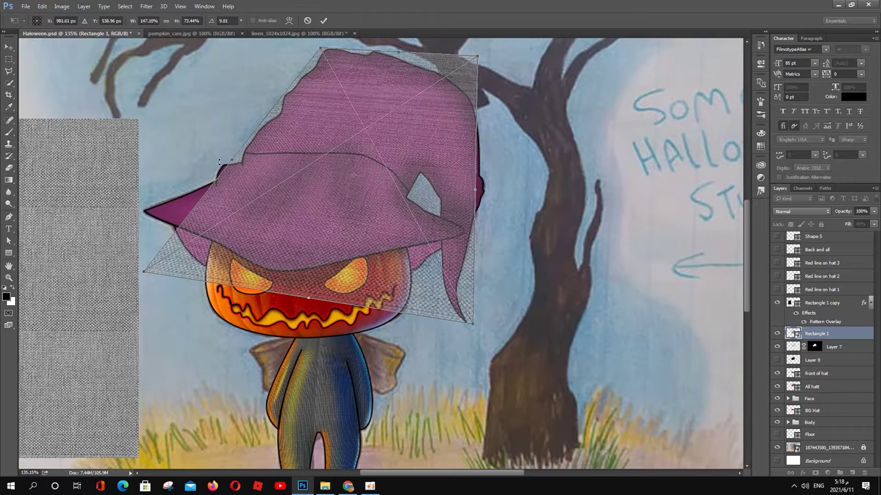
pyautogui.click(289, 20)
pyautogui.moveTo(143, 275); pyautogui.dragTo(117, 219)
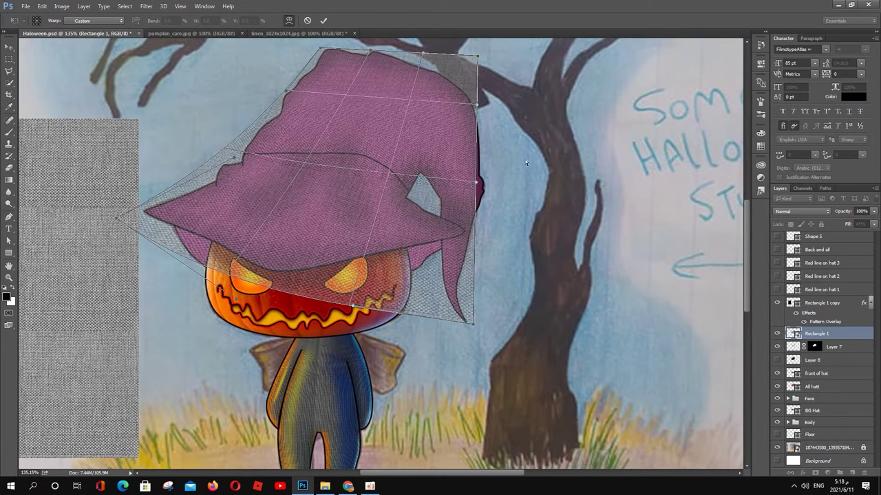
pyautogui.moveTo(476, 183); pyautogui.dragTo(503, 180)
pyautogui.moveTo(477, 55); pyautogui.dragTo(451, 57)
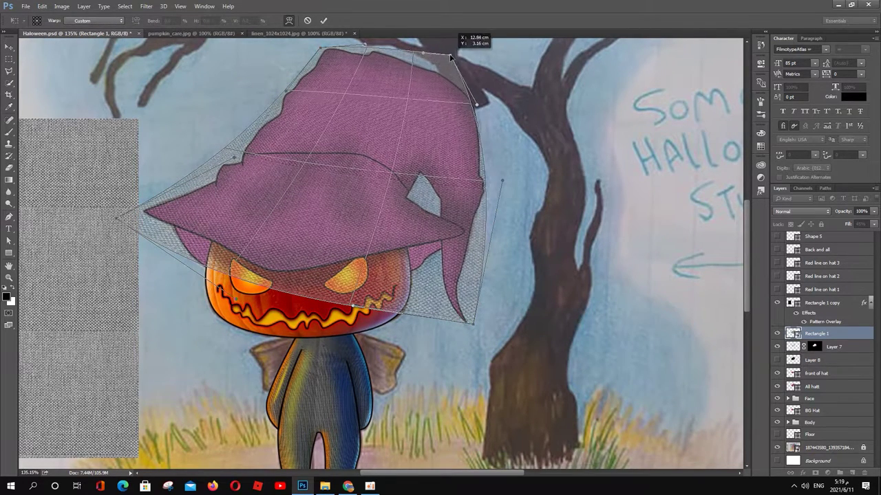
pyautogui.moveTo(327, 50); pyautogui.dragTo(296, 62)
pyautogui.moveTo(474, 103); pyautogui.dragTo(490, 102)
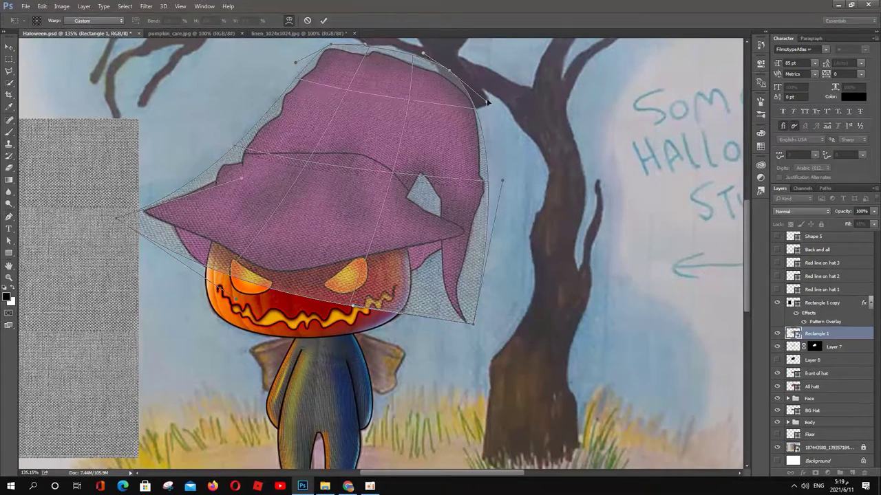
pyautogui.moveTo(472, 322); pyautogui.dragTo(470, 331)
pyautogui.press('Return')
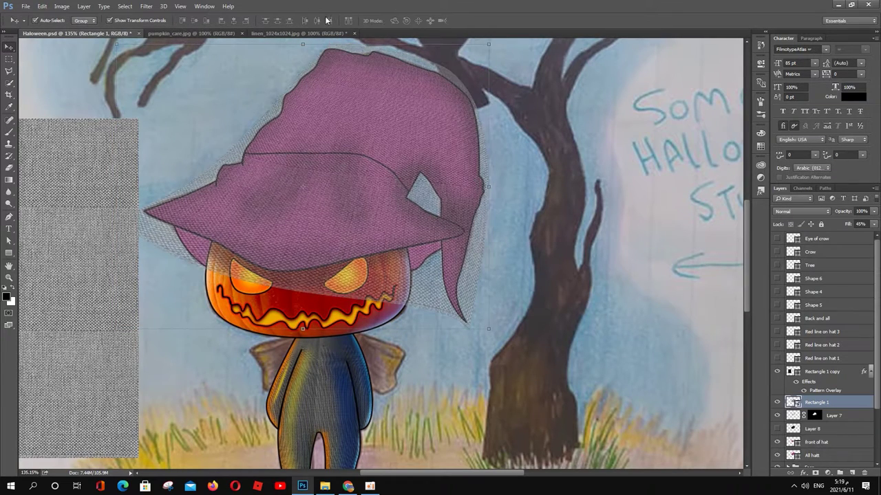
# Set linen Fill to 100%, copy Layer 7's mask, blend as Multiply, and add Layer 9
pyautogui.moveTo(874, 224); pyautogui.dragTo(877, 312)
pyautogui.moveTo(814, 415); pyautogui.dragTo(814, 402)
pyautogui.click(801, 211)
pyautogui.click(801, 256)
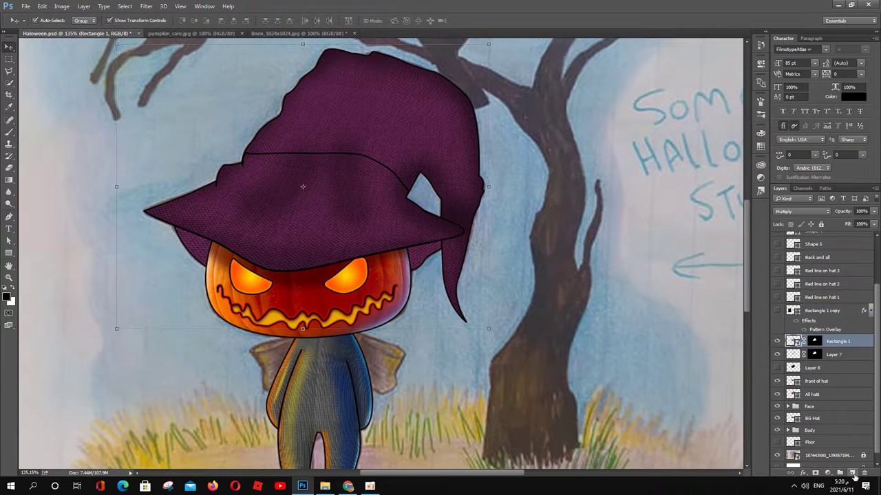
pyautogui.hotkey('ctrl', 'shift', 'alt', 'n')
# Within the hat selection, paint a blue glow along the hat's right edge on a Color Dodge layer
pyautogui.press('b')
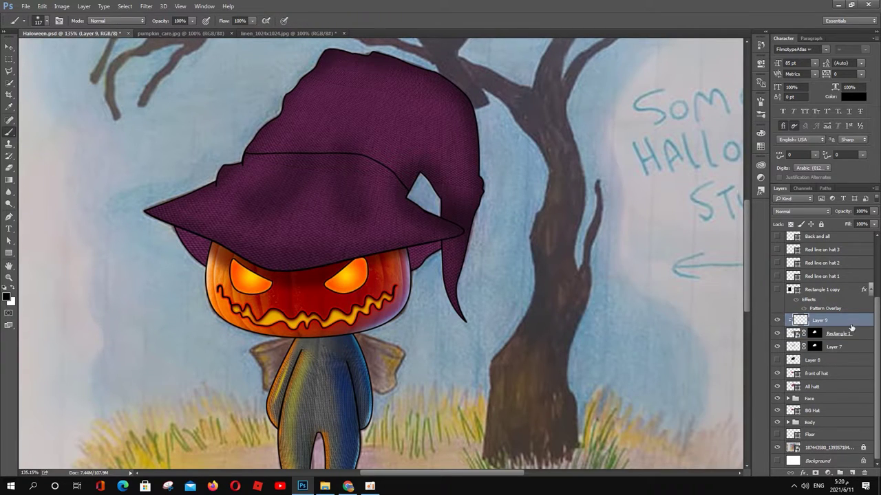
pyautogui.moveTo(851, 329); pyautogui.dragTo(825, 365)
pyautogui.keyDown('ctrl'); pyautogui.click(815, 320); pyautogui.keyUp('ctrl')
pyautogui.click(7, 297)
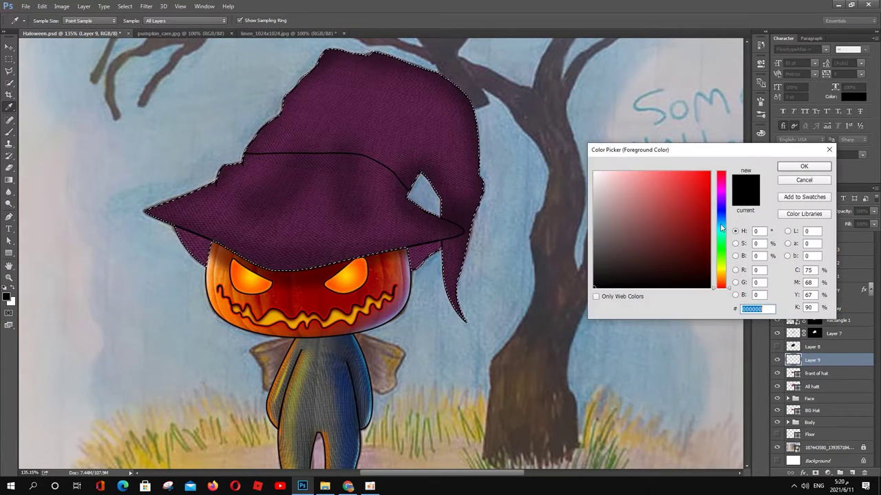
pyautogui.click(717, 213)
pyautogui.click(705, 172)
pyautogui.click(796, 165)
pyautogui.click(802, 211)
pyautogui.click(802, 320)
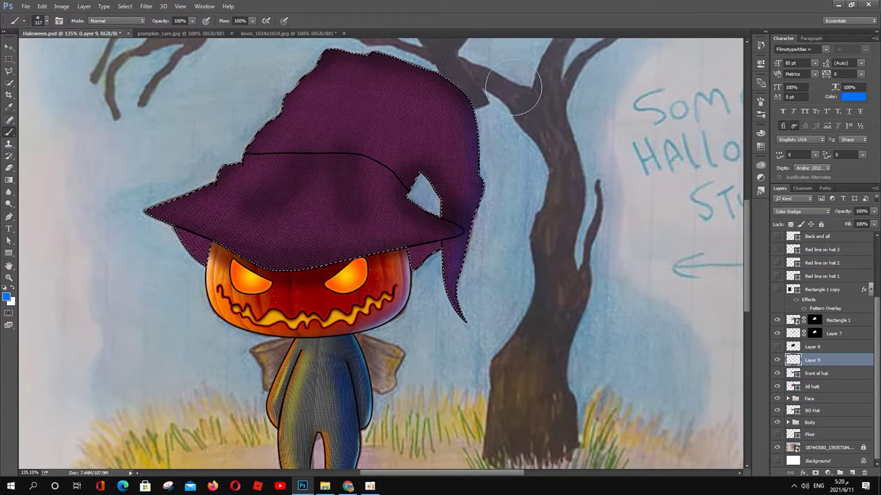
pyautogui.moveTo(513, 86); pyautogui.dragTo(573, 266)
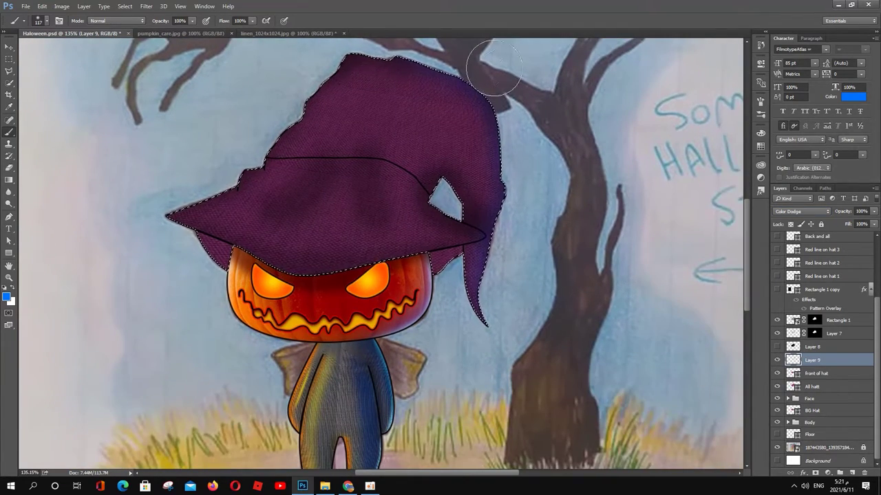
# Duplicate the glow layer, set the copy to Linear Dodge (Add), and switch to cyan
pyautogui.hotkey('ctrl', 'j')
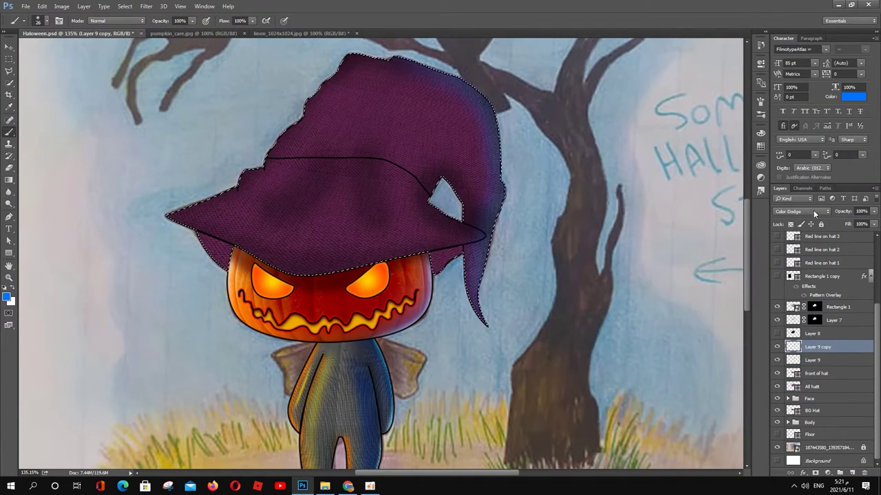
pyautogui.click(813, 210)
pyautogui.click(807, 284)
pyautogui.click(6, 297)
pyautogui.click(796, 165)
pyautogui.click(800, 211)
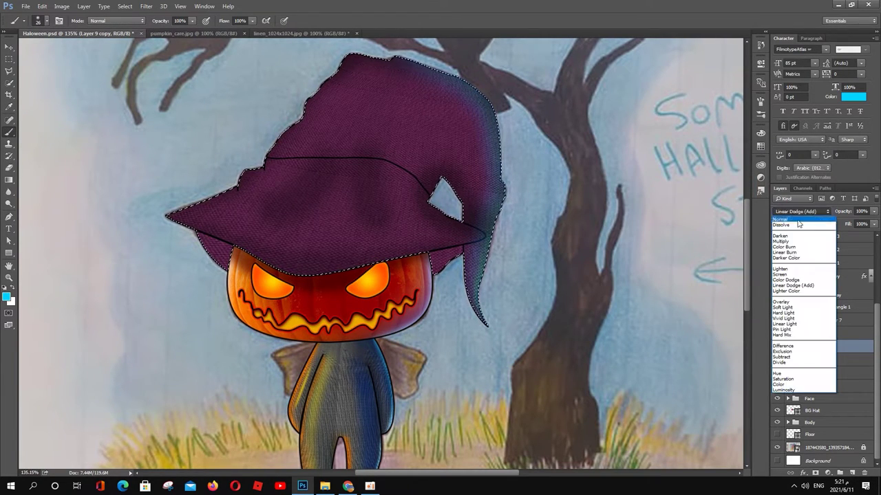
pyautogui.click(783, 275)
pyautogui.click(800, 211)
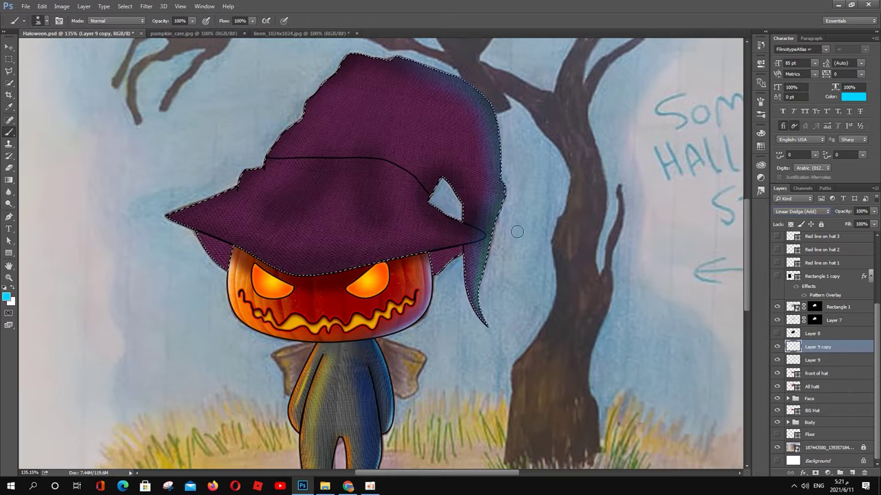
# Add Linear Dodge (Add) glow layers, sample yellow from the pumpkin, and use a large soft brush
pyautogui.hotkey('ctrl', 'shift', 'alt', 'n')
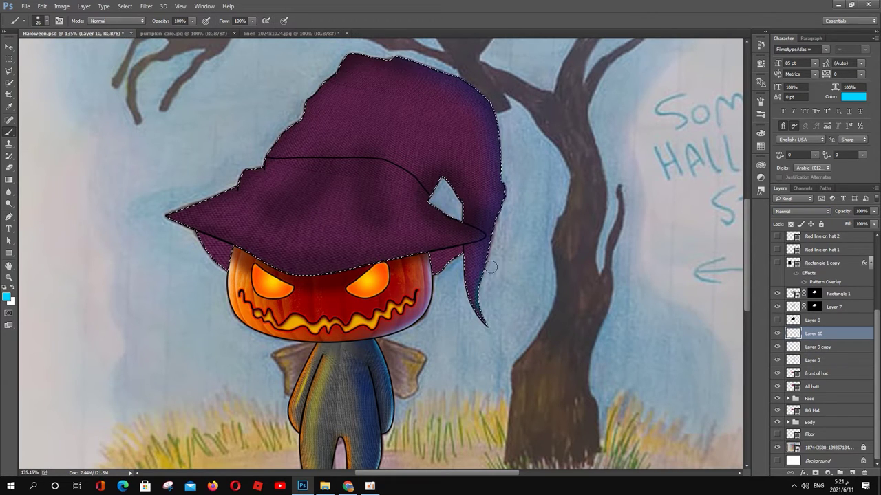
pyautogui.click(802, 211)
pyautogui.click(813, 286)
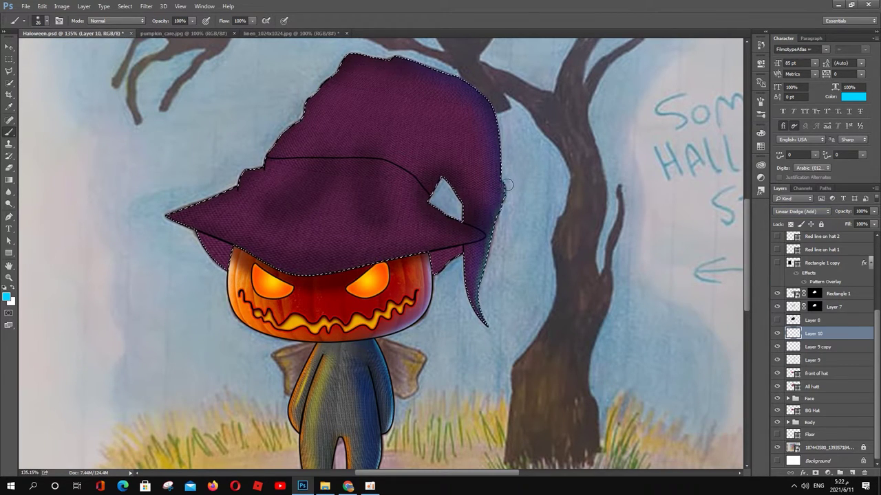
pyautogui.hotkey('ctrl', 'shift', 'alt', 'n')
pyautogui.click(7, 297)
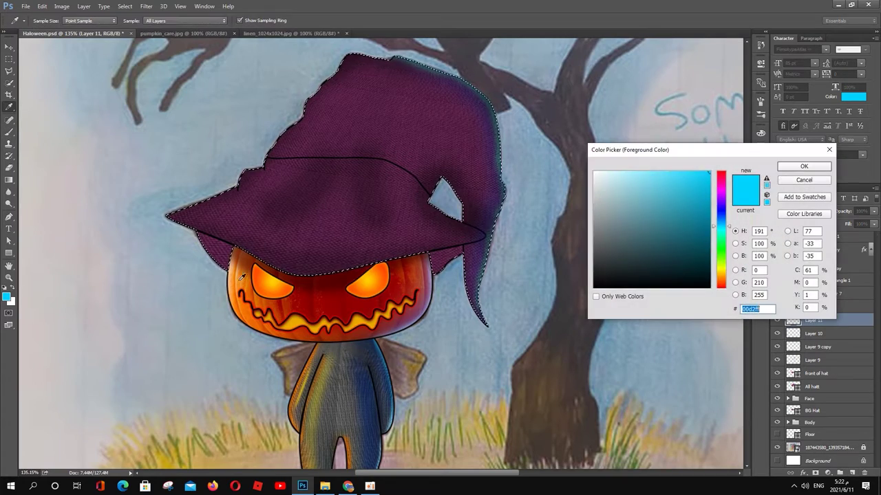
pyautogui.click(240, 276)
pyautogui.press('Return')
pyautogui.press('b')
pyautogui.rightClick(124, 65)
pyautogui.press('Return')
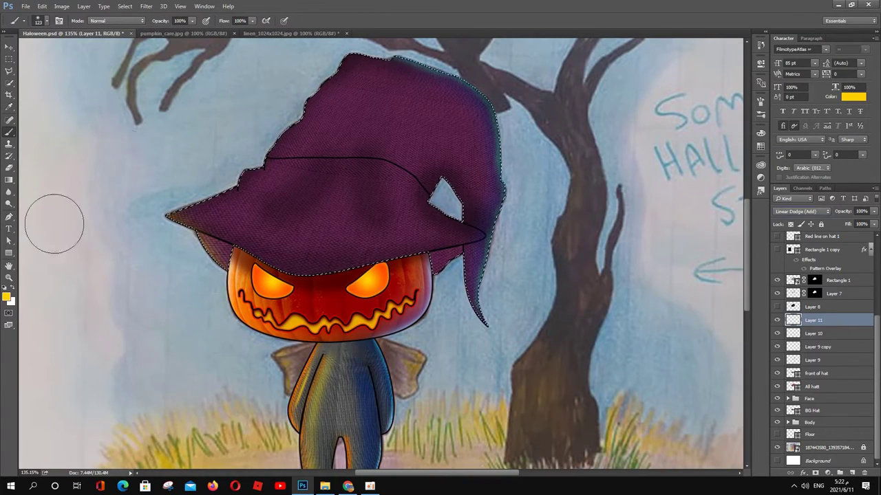
# Shrink the brush to size 20 and add a highlight layer with a paler yellow colour
pyautogui.scroll(3, 296, 110)
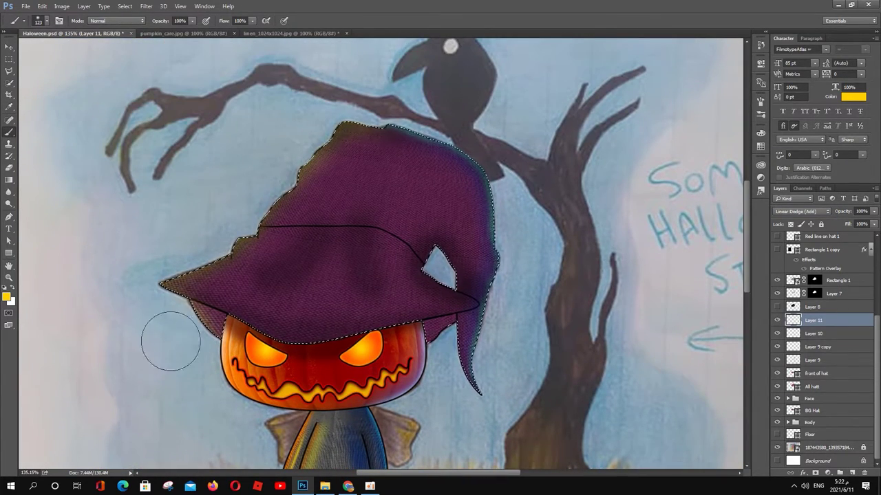
pyautogui.rightClick(158, 61)
pyautogui.press('Return')
pyautogui.hotkey('ctrl', 'shift', 'alt', 'n')
pyautogui.click(802, 211)
pyautogui.click(799, 268)
pyautogui.press('x')
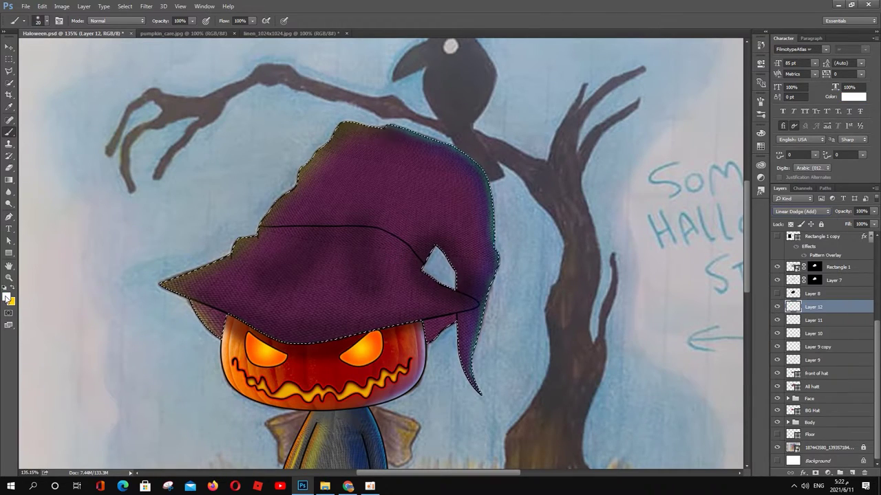
pyautogui.click(7, 298)
pyautogui.moveTo(708, 173); pyautogui.dragTo(696, 177)
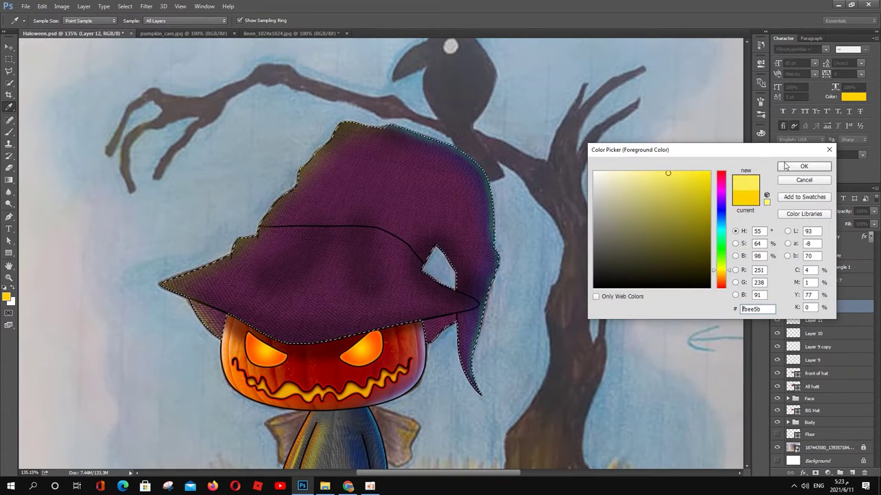
pyautogui.click(803, 166)
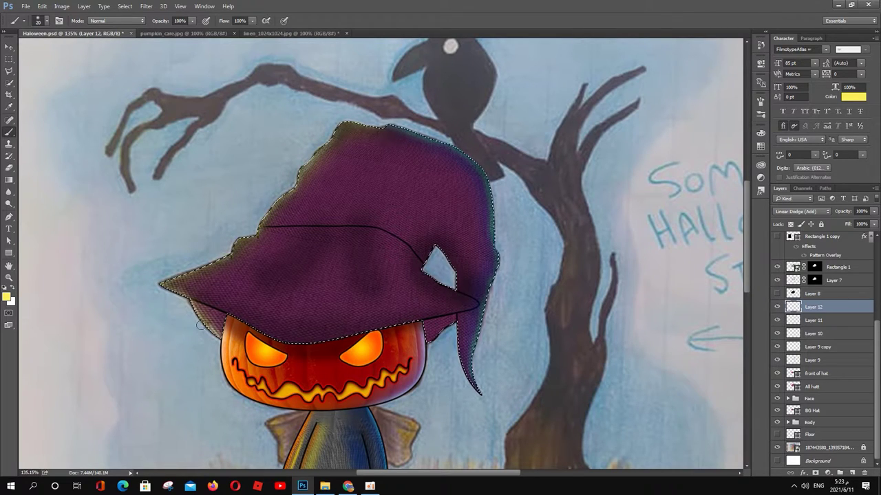
# Adjust Layer 12's blend mode, return to cyan on Layer 10, then deselect and fit the scene
pyautogui.click(802, 211)
pyautogui.click(812, 320)
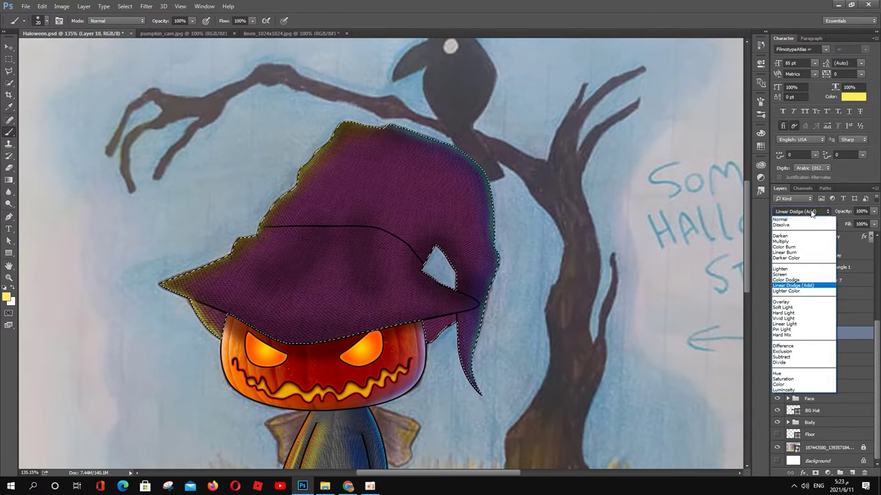
pyautogui.click(7, 297)
pyautogui.press('Return')
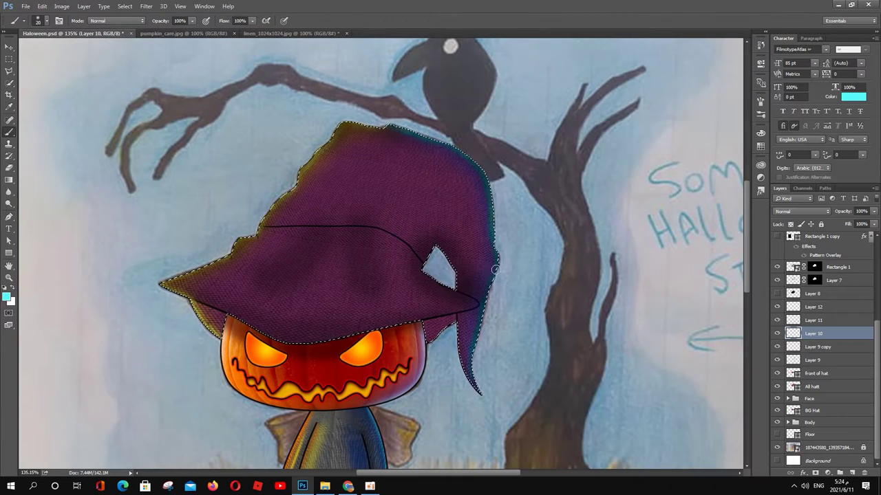
pyautogui.hotkey('ctrl', 'd')
pyautogui.press('v')
pyautogui.hotkey('ctrl', '0')
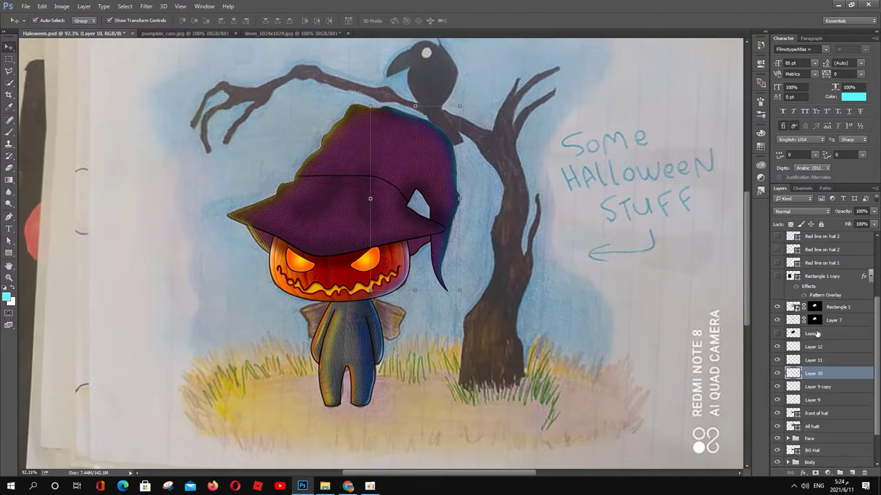
# Fill the three hat stripe shapes with red
pyautogui.scroll(3, 818, 344)
pyautogui.click(781, 355)
pyautogui.press('a')
pyautogui.click(119, 21)
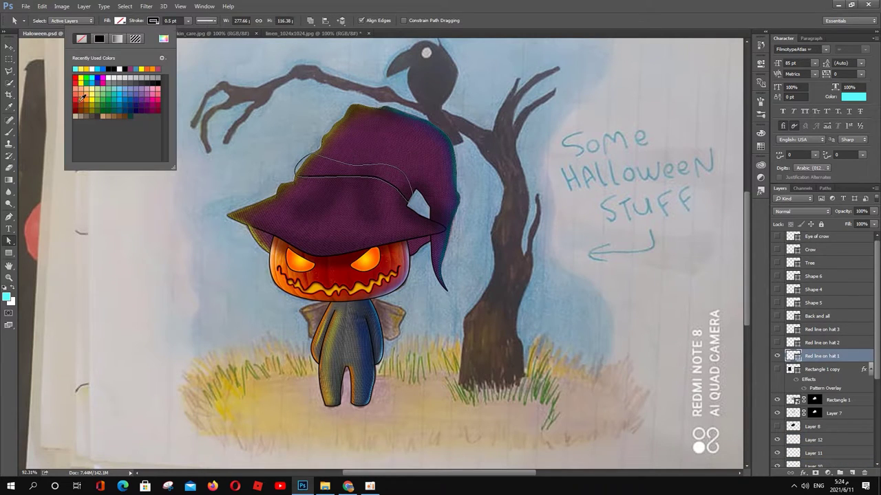
pyautogui.click(81, 99)
pyautogui.click(822, 343)
pyautogui.keyDown('shift'); pyautogui.click(822, 329); pyautogui.keyUp('shift')
pyautogui.click(119, 22)
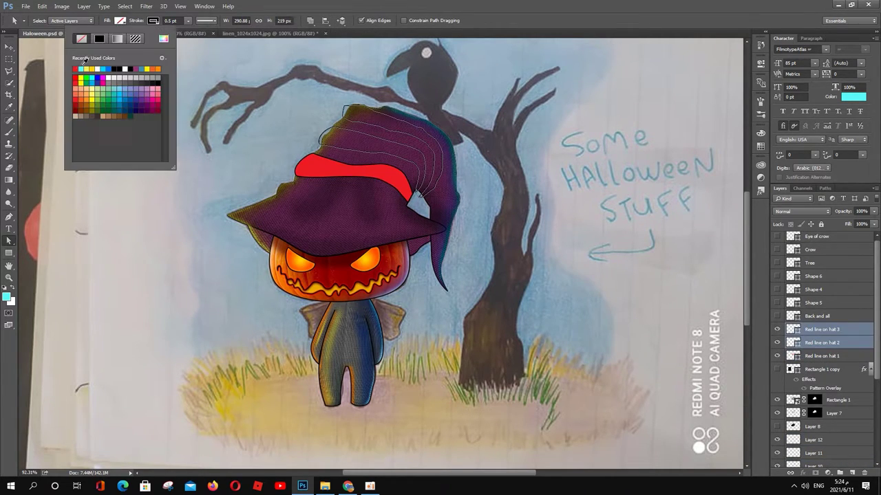
pyautogui.click(75, 69)
# Group the three red stripe layers into Group 1
pyautogui.press('v')
pyautogui.keyDown('shift'); pyautogui.click(822, 356); pyautogui.keyUp('shift')
pyautogui.scroll(-1, 819, 375)
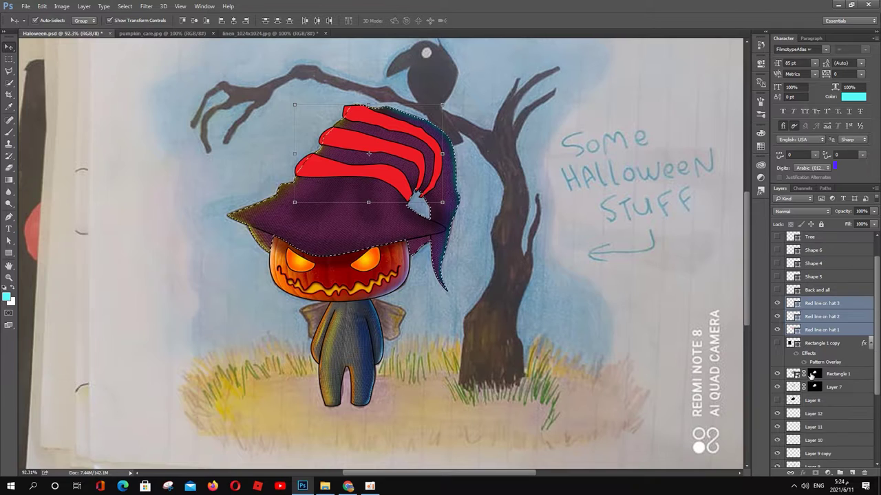
pyautogui.hotkey('ctrl', 'g')
pyautogui.click(819, 401)
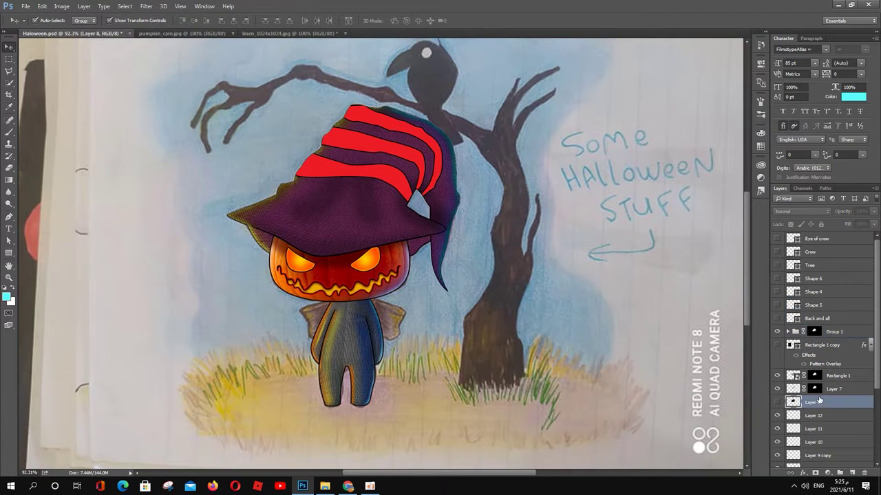
# Give Group 1 an inner shadow and a red Linear Dodge (Add) inner glow with choke 0 and smaller size
pyautogui.doubleClick(853, 332)
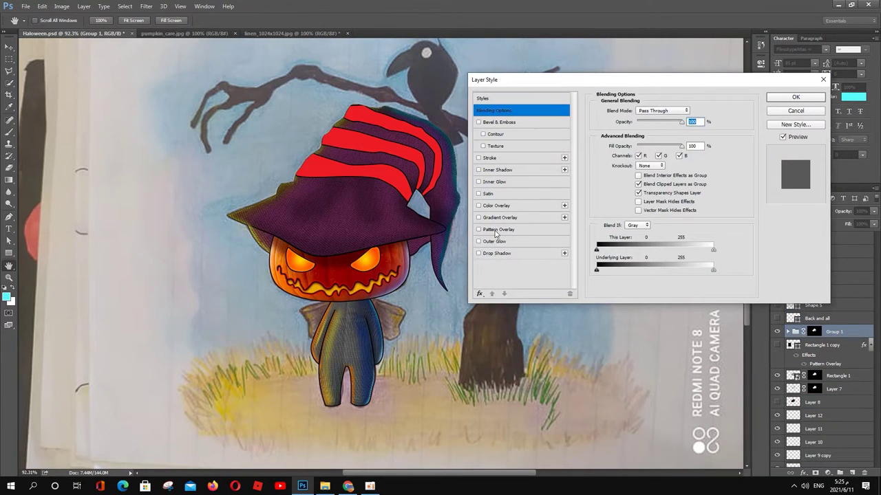
pyautogui.click(496, 170)
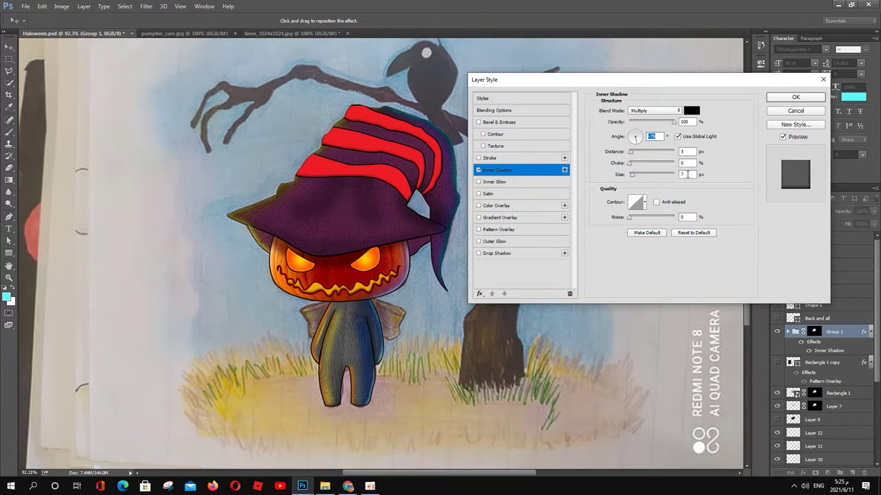
pyautogui.click(494, 182)
pyautogui.click(654, 110)
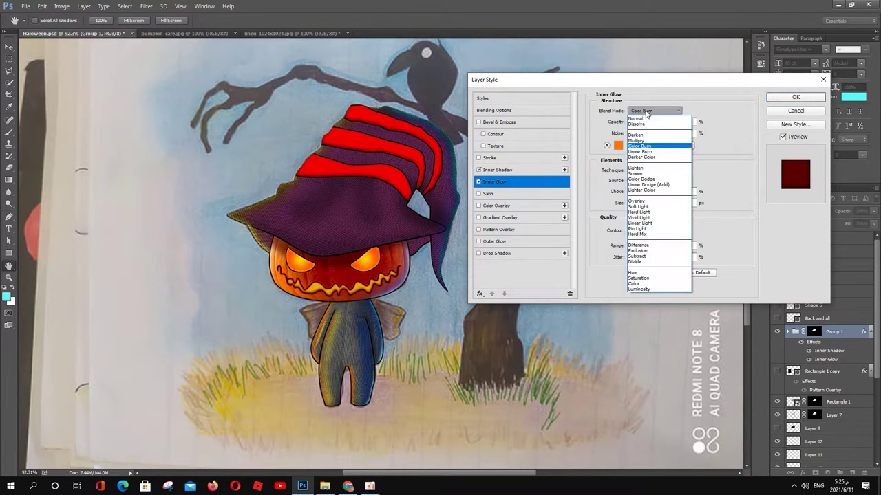
pyautogui.click(655, 180)
pyautogui.moveTo(654, 203); pyautogui.dragTo(628, 191)
pyautogui.click(654, 110)
pyautogui.click(653, 183)
pyautogui.moveTo(645, 203); pyautogui.dragTo(634, 203)
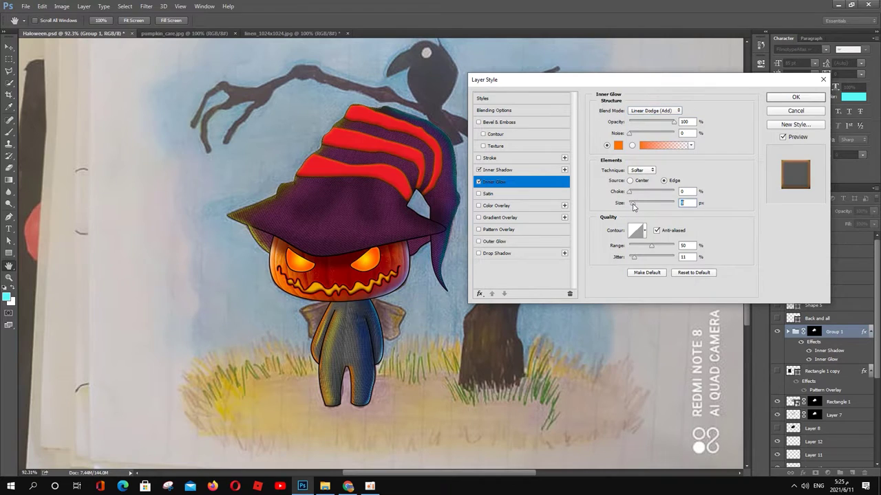
pyautogui.click(618, 145)
pyautogui.click(719, 300)
pyautogui.click(824, 172)
# Add a linear, non-reversed Gradient Overlay with orange, red and cyan stops
pyautogui.click(510, 218)
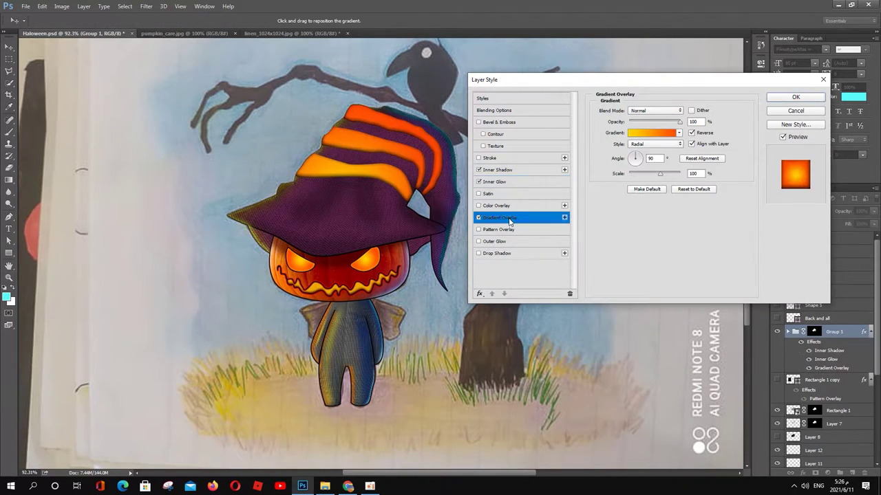
pyautogui.click(652, 133)
pyautogui.press('Escape')
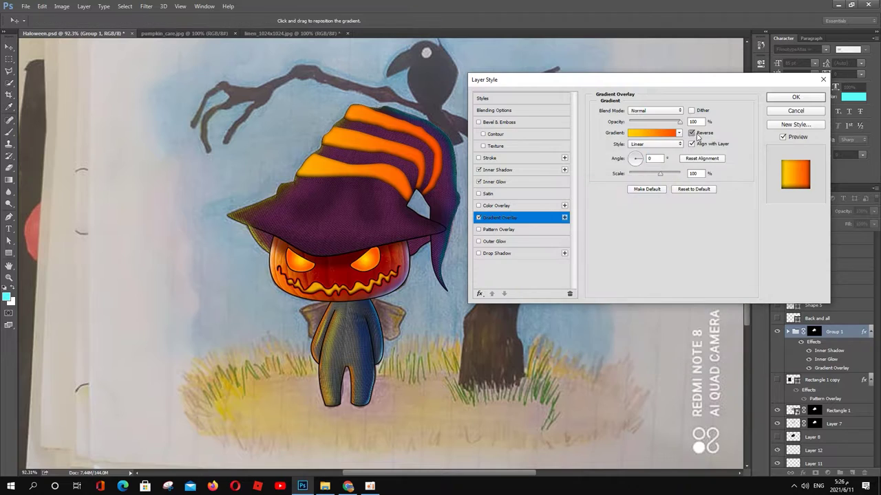
pyautogui.click(692, 133)
pyautogui.click(653, 133)
pyautogui.moveTo(745, 301)
pyautogui.mouseDown()
pyautogui.moveTo(596, 301)
pyautogui.moveTo(604, 303)
pyautogui.mouseUp()
pyautogui.doubleClick(746, 303)
pyautogui.click(789, 174)
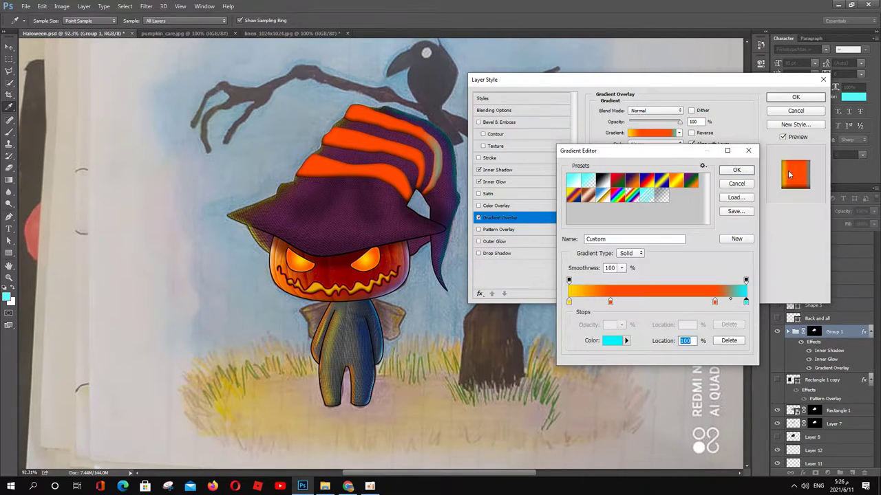
pyautogui.doubleClick(715, 303)
pyautogui.click(718, 172)
pyautogui.click(787, 172)
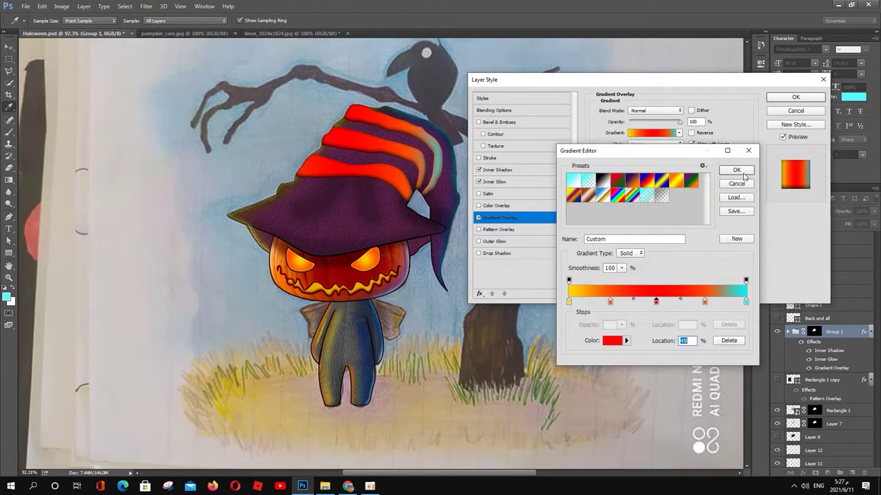
pyautogui.click(736, 170)
# Set the gradient scale to 50 and angle to -38°, reposition it, and lower its opacity
pyautogui.moveTo(659, 176)
pyautogui.mouseDown()
pyautogui.moveTo(638, 174)
pyautogui.moveTo(637, 163)
pyautogui.mouseUp()
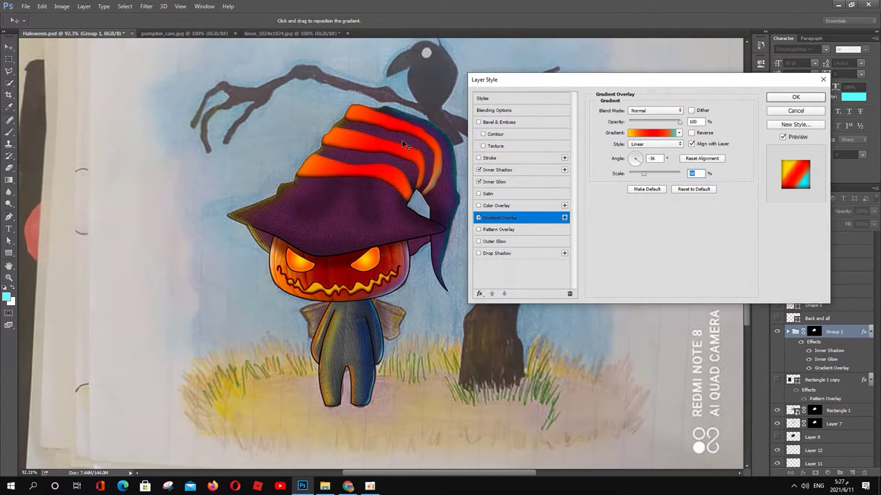
pyautogui.moveTo(413, 158)
pyautogui.mouseDown()
pyautogui.moveTo(428, 158)
pyautogui.moveTo(413, 160)
pyautogui.mouseUp()
pyautogui.moveTo(636, 158); pyautogui.dragTo(640, 173)
pyautogui.moveTo(395, 152); pyautogui.dragTo(386, 147)
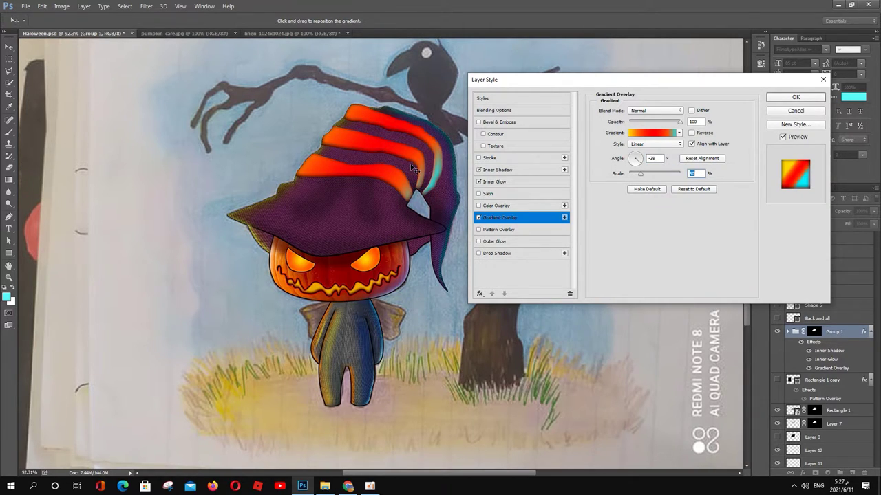
pyautogui.moveTo(670, 123); pyautogui.dragTo(674, 123)
pyautogui.click(795, 97)
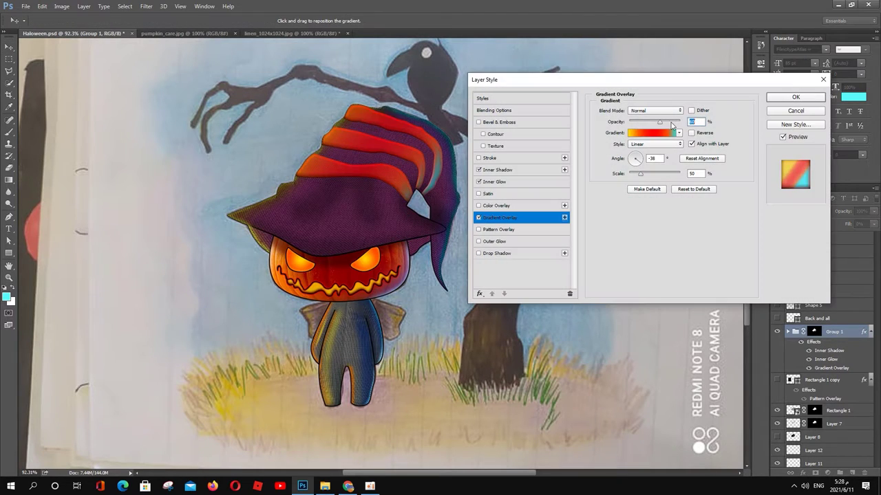
# Add a tight drop shadow at distance 2 and apply the layer effects
pyautogui.click(501, 253)
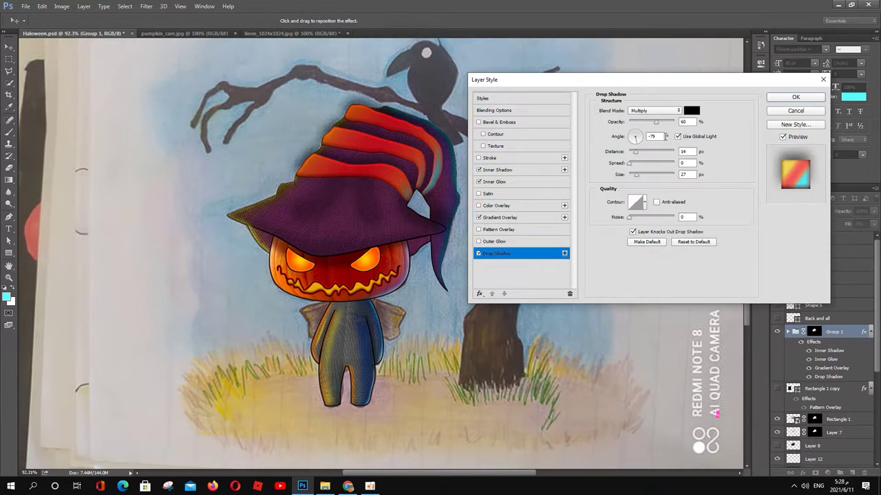
pyautogui.moveTo(635, 151); pyautogui.dragTo(633, 175)
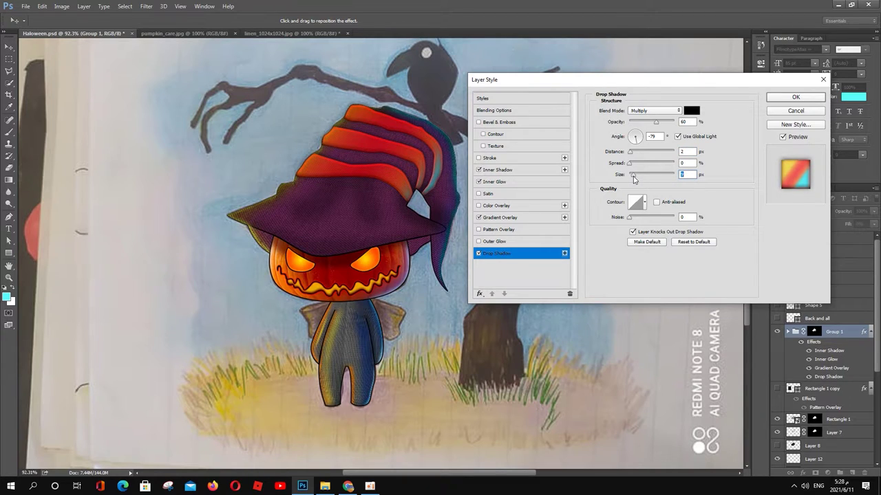
pyautogui.press('Return')
# Nest Group 1 inside a new Group 2 and move Rectangle 1 copy above it
pyautogui.click(787, 332)
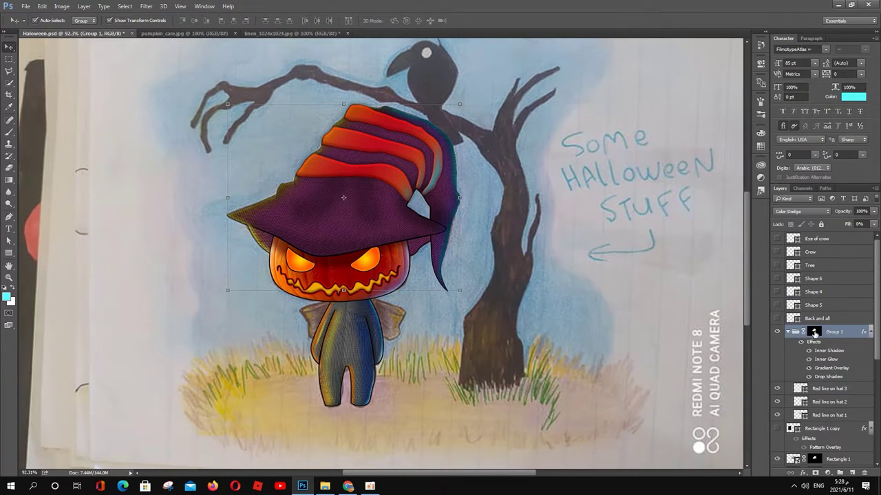
pyautogui.moveTo(821, 382); pyautogui.dragTo(826, 305)
pyautogui.click(796, 324)
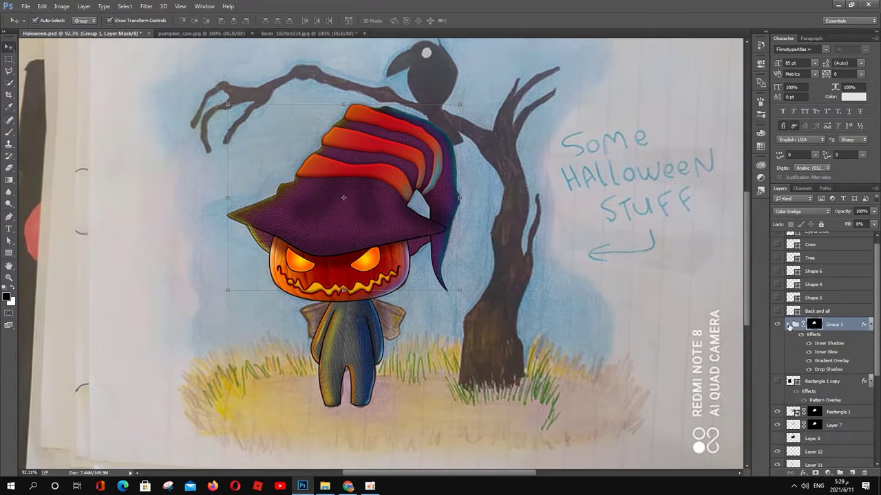
pyautogui.hotkey('ctrl', 'g')
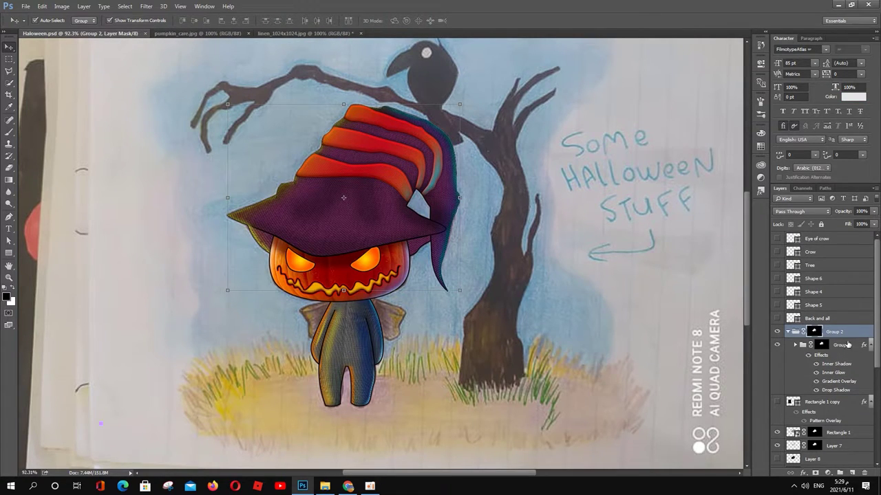
pyautogui.click(787, 332)
pyautogui.moveTo(818, 357); pyautogui.dragTo(822, 324)
# Group the hat layers down to Layer 9 copy and name the group 'Hat'
pyautogui.keyDown('shift'); pyautogui.click(831, 432); pyautogui.keyUp('shift')
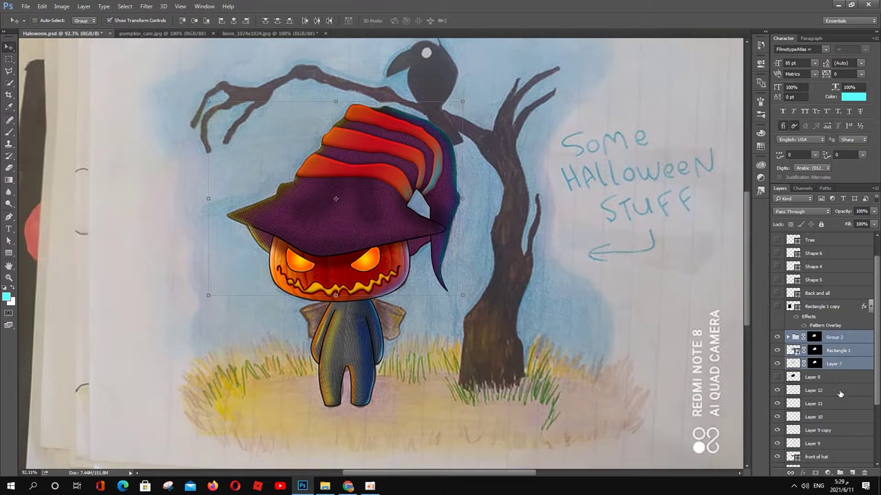
pyautogui.hotkey('ctrl', 'g')
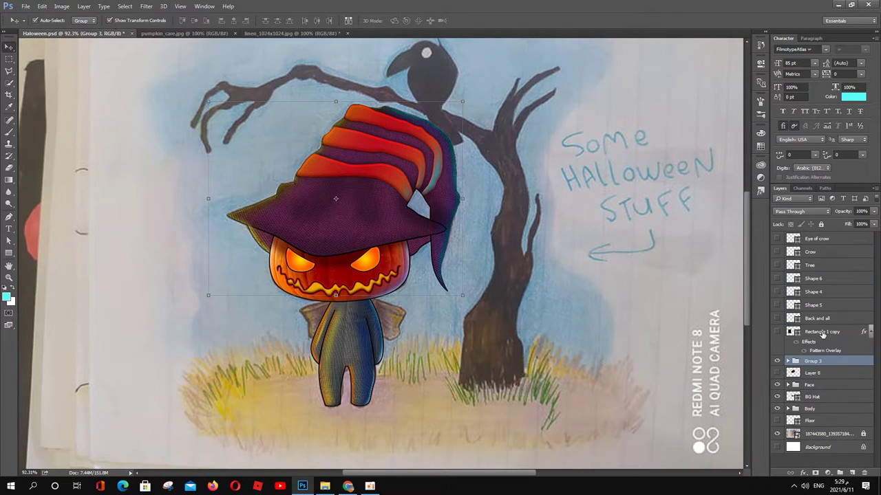
pyautogui.write('Hat')
pyautogui.press('Return')
pyautogui.click(777, 360)
pyautogui.click(777, 360)
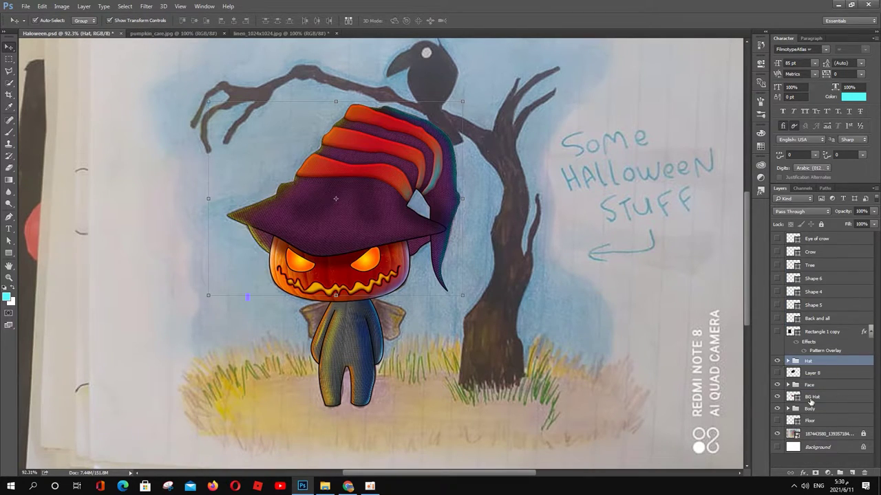
# Make the Back, collar and shape layers up to Eye of crow visible
pyautogui.click(812, 397)
pyautogui.click(817, 318)
pyautogui.click(777, 318)
pyautogui.click(823, 304)
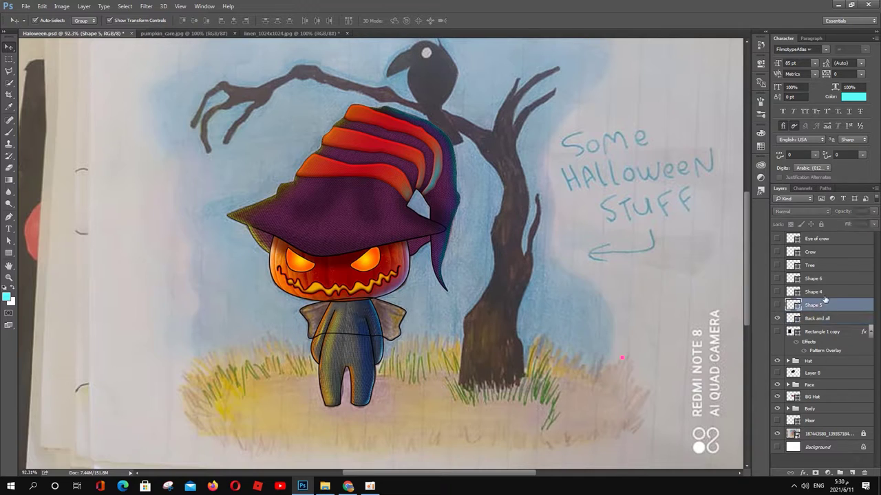
pyautogui.moveTo(776, 305); pyautogui.dragTo(777, 238)
pyautogui.click(816, 239)
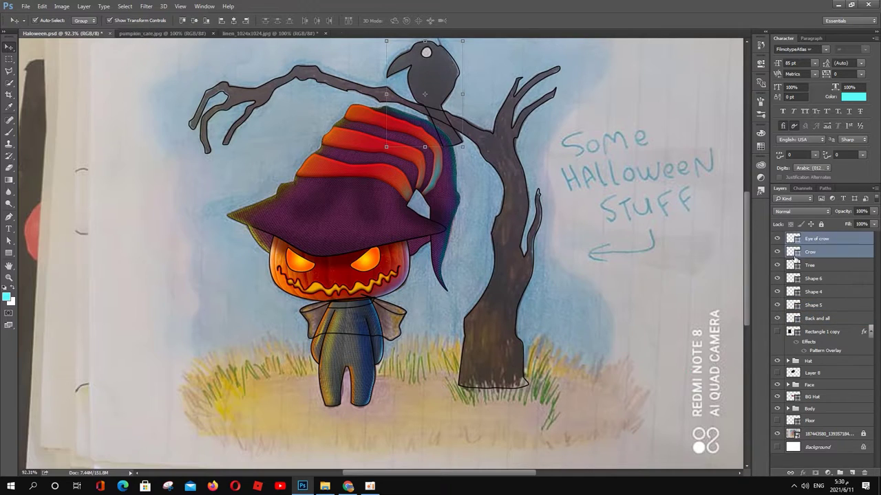
# Fill the Crow and Tree shapes with black
pyautogui.click(810, 252)
pyautogui.press('a')
pyautogui.click(119, 20)
pyautogui.click(83, 52)
pyautogui.click(817, 238)
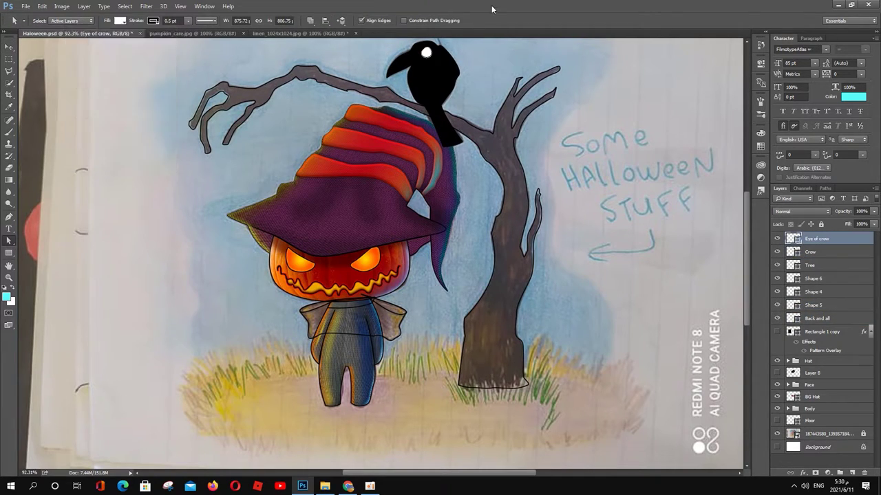
pyautogui.click(810, 265)
pyautogui.click(120, 20)
pyautogui.click(82, 52)
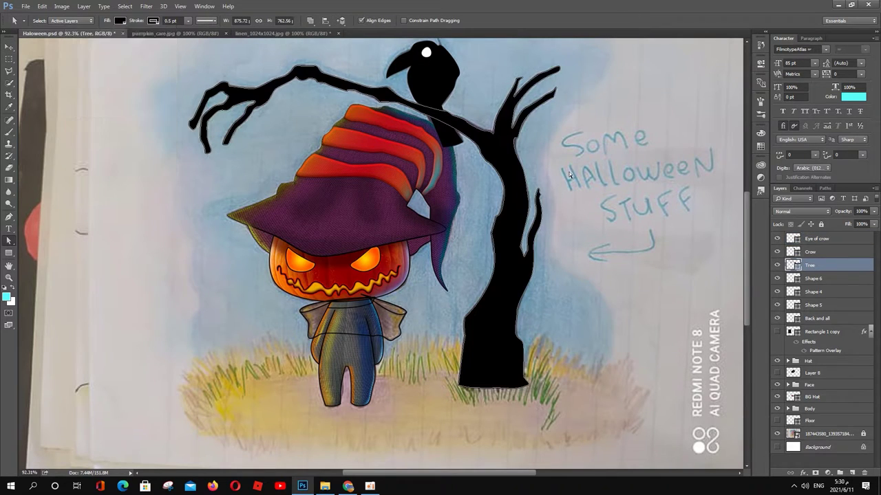
# Move Shape 4 above Shape 6 in the layer stack
pyautogui.press('v')
pyautogui.click(812, 278)
pyautogui.keyDown('shift'); pyautogui.click(823, 293); pyautogui.keyUp('shift')
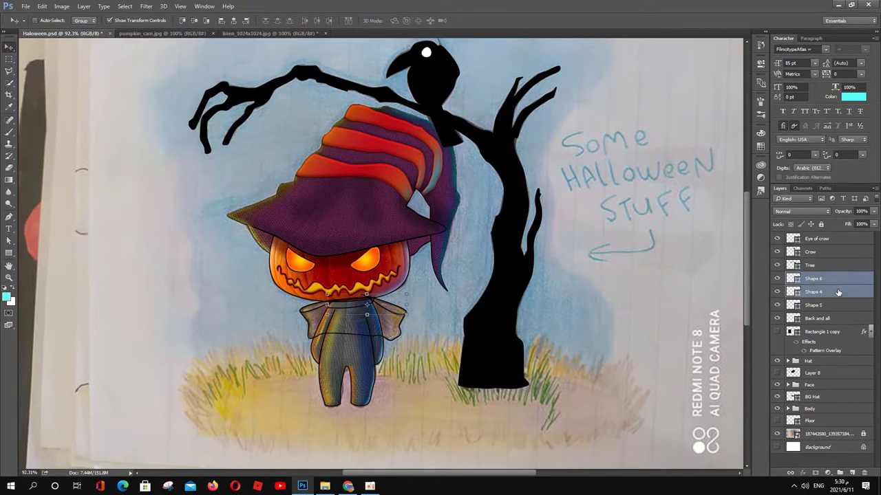
pyautogui.moveTo(820, 294); pyautogui.dragTo(822, 275)
pyautogui.scroll(5, 367, 303)
# Move the Shape 6, Shape 5 and Back and all collar layers below Body
pyautogui.press('a')
pyautogui.click(345, 261)
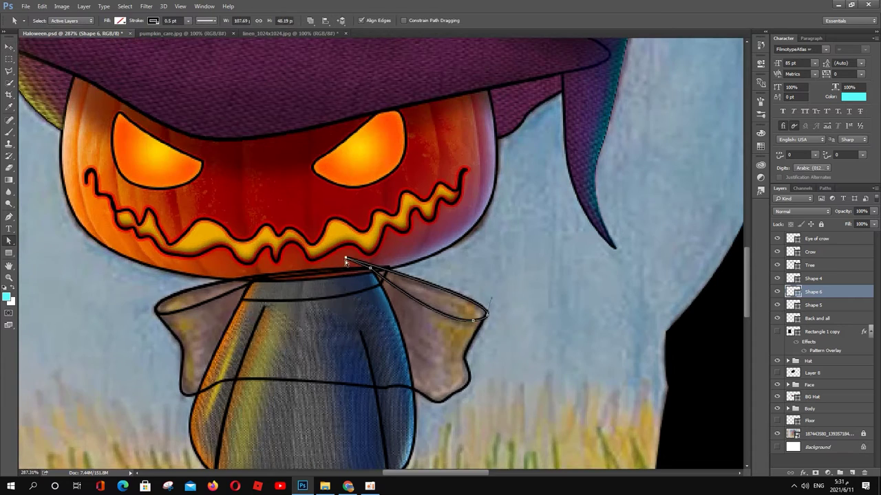
pyautogui.keyDown('shift'); pyautogui.click(819, 318); pyautogui.keyUp('shift')
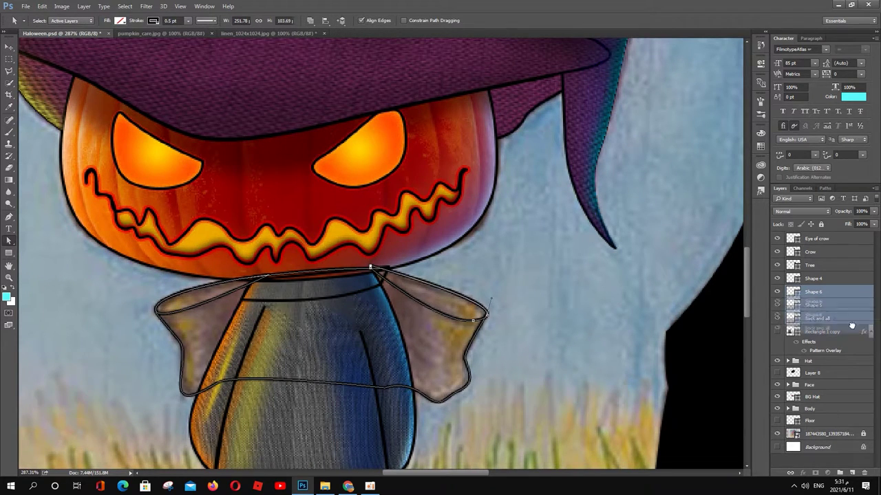
pyautogui.moveTo(818, 319); pyautogui.dragTo(816, 406)
# Fill the Back and all collar with dark purple #5e3b60
pyautogui.click(808, 409)
pyautogui.doubleClick(793, 410)
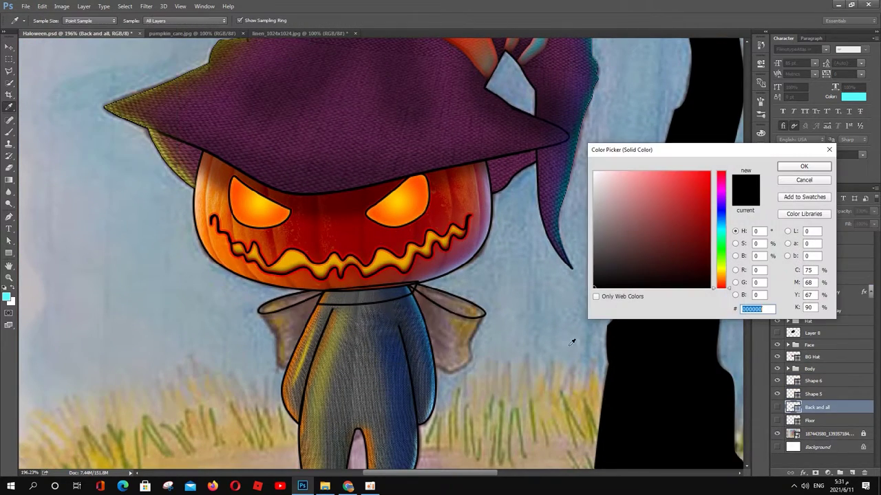
pyautogui.click(701, 240)
pyautogui.click(637, 244)
pyautogui.click(803, 166)
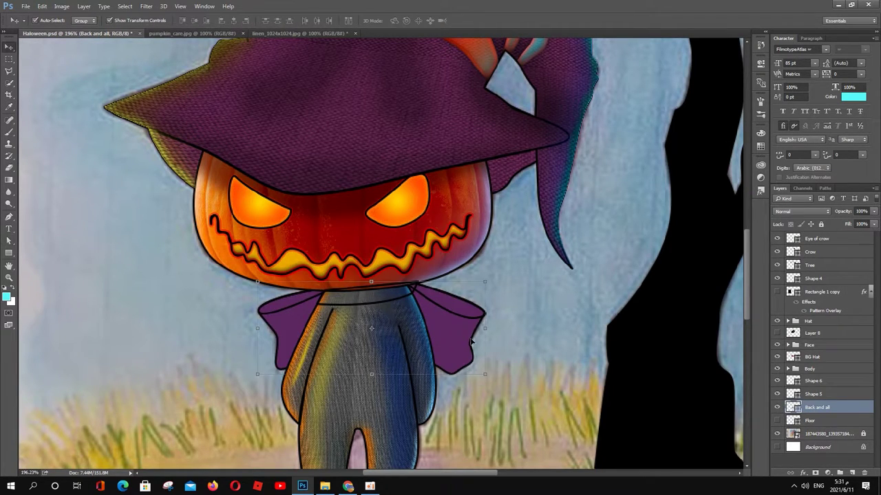
# Add Layer 13 with a soft brush at 58% opacity and show the Back and all collar
pyautogui.click(852, 473)
pyautogui.press('b')
pyautogui.rightClick(467, 311)
pyautogui.doubleClick(467, 311)
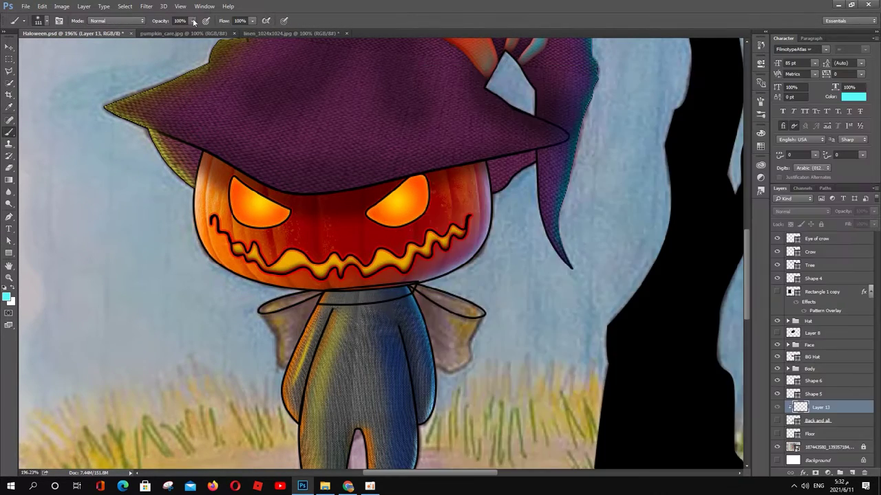
pyautogui.press('5')
pyautogui.press('8')
pyautogui.click(778, 421)
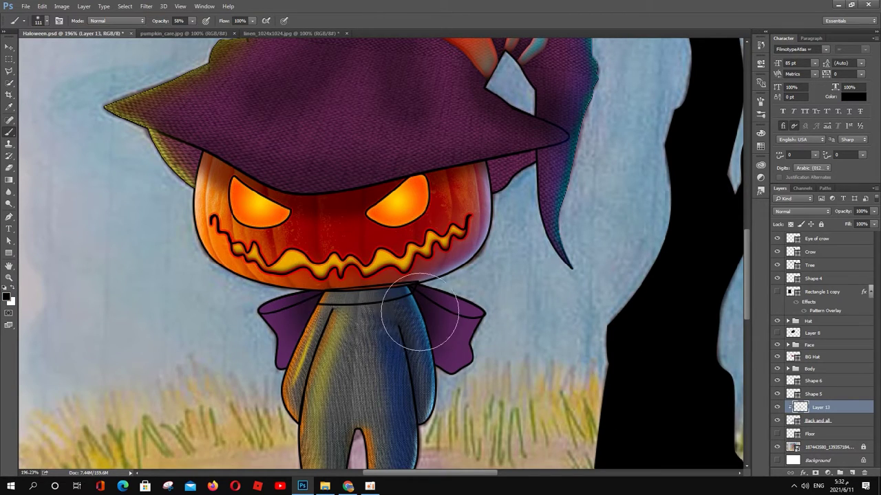
# Add Layer 14 and set the paint colour to blue for collar shading
pyautogui.click(852, 473)
pyautogui.click(7, 296)
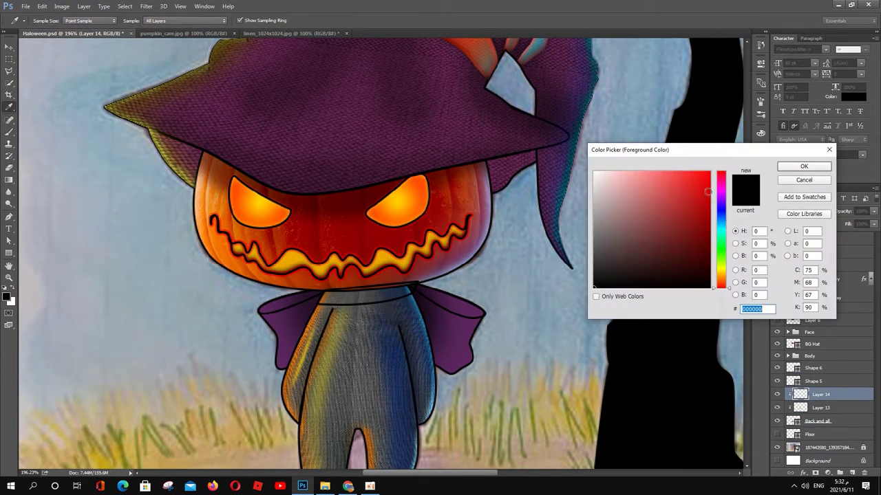
pyautogui.click(719, 241)
pyautogui.click(720, 223)
pyautogui.click(796, 166)
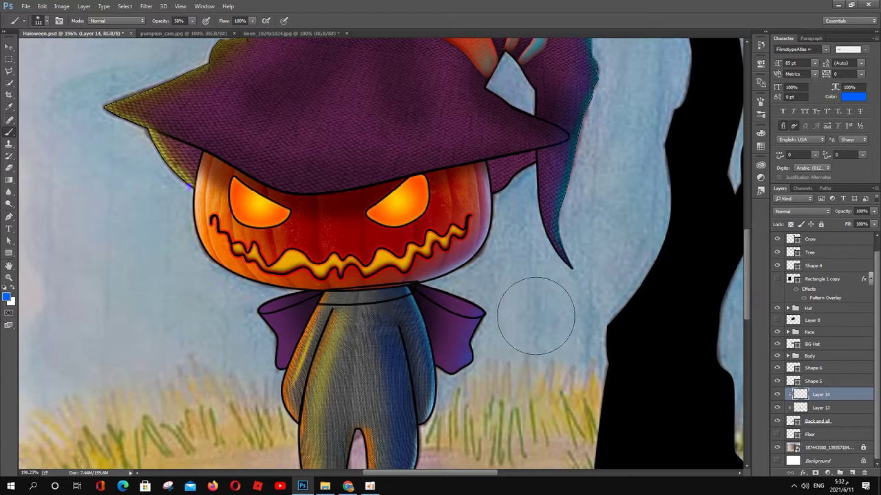
# Add Layer 15 with a light cyan paint colour and a new brush preset
pyautogui.click(852, 473)
pyautogui.click(7, 296)
pyautogui.click(677, 169)
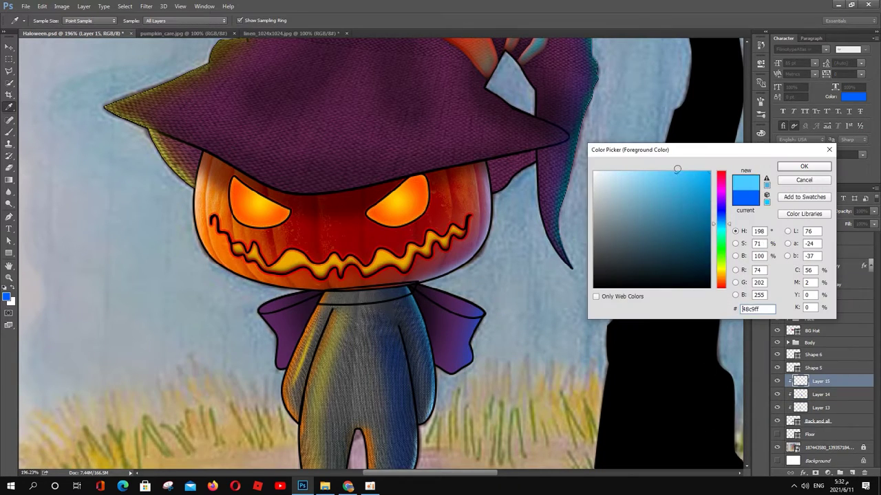
pyautogui.click(804, 166)
pyautogui.press('b')
pyautogui.rightClick(434, 62)
pyautogui.doubleClick(512, 296)
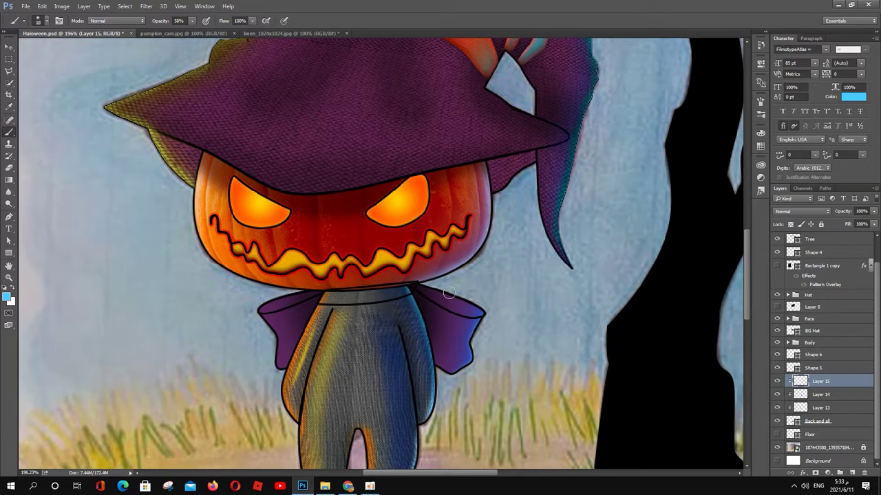
# Duplicate the Back and all layer into a Back and all copy
pyautogui.click(832, 422)
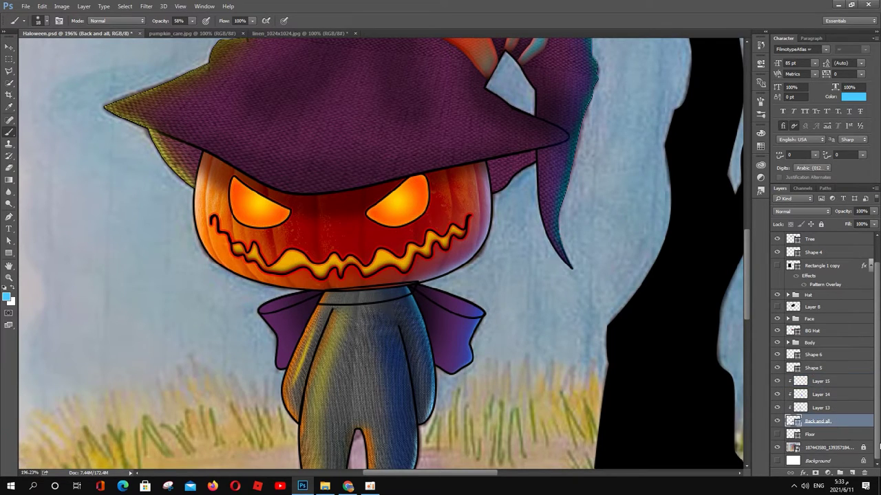
pyautogui.press('a')
pyautogui.hotkey('ctrl', 'j')
# Reshape the bow's upper curves and show the Back and all copy lining
pyautogui.scroll(3, 441, 326)
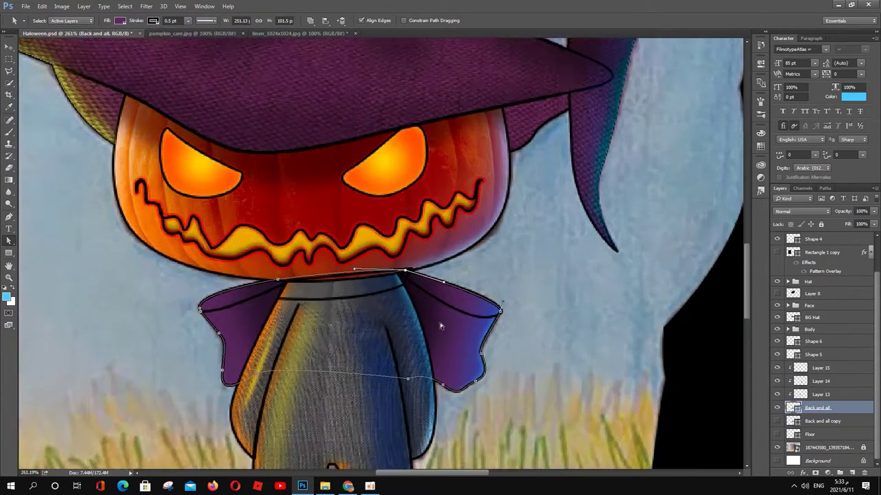
pyautogui.scroll(1, 441, 326)
pyautogui.moveTo(416, 276); pyautogui.dragTo(441, 289)
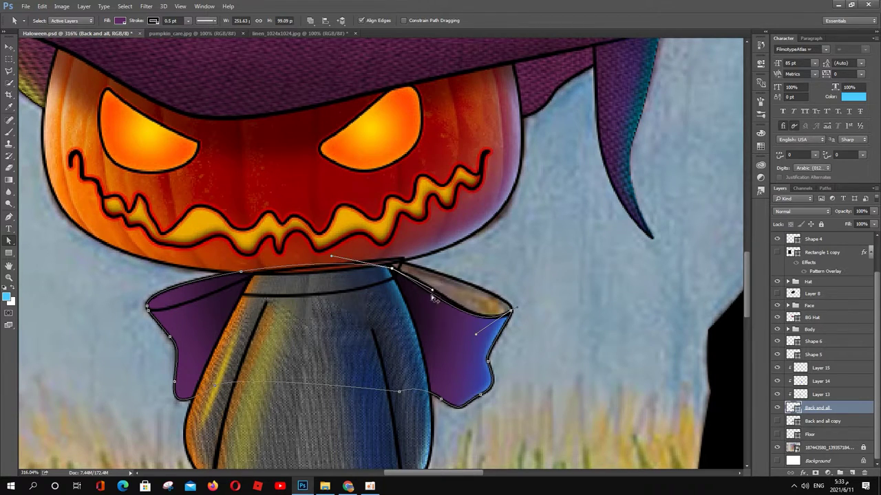
pyautogui.press('p')
pyautogui.click(242, 274)
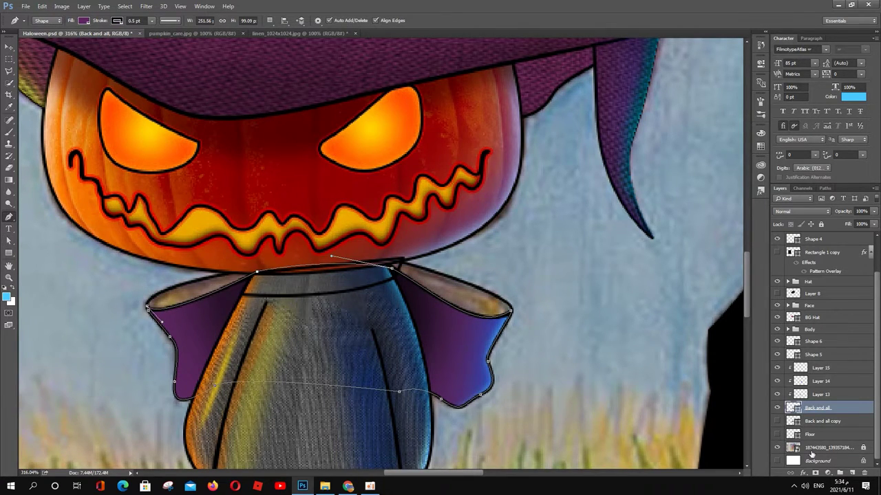
pyautogui.click(777, 421)
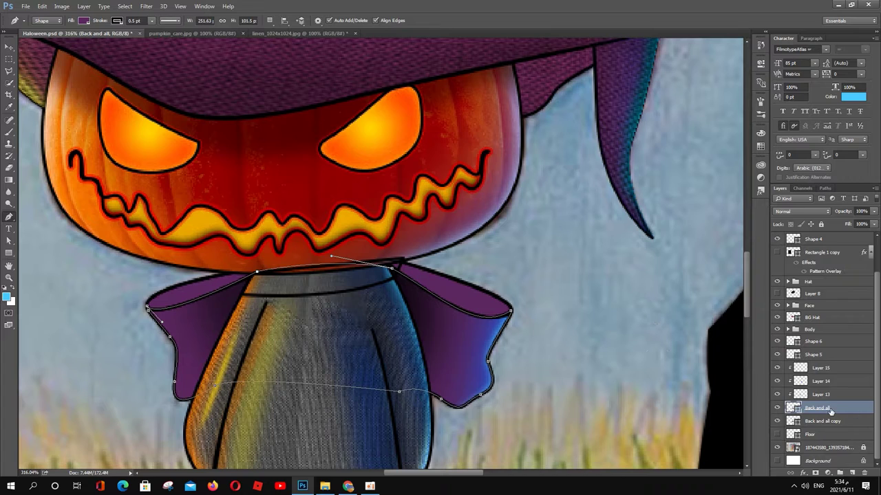
# Zoom out and add a body shading layer with orange paint colour
pyautogui.press('v')
pyautogui.hotkey('ctrl', '-')
pyautogui.click(825, 472)
pyautogui.press('b')
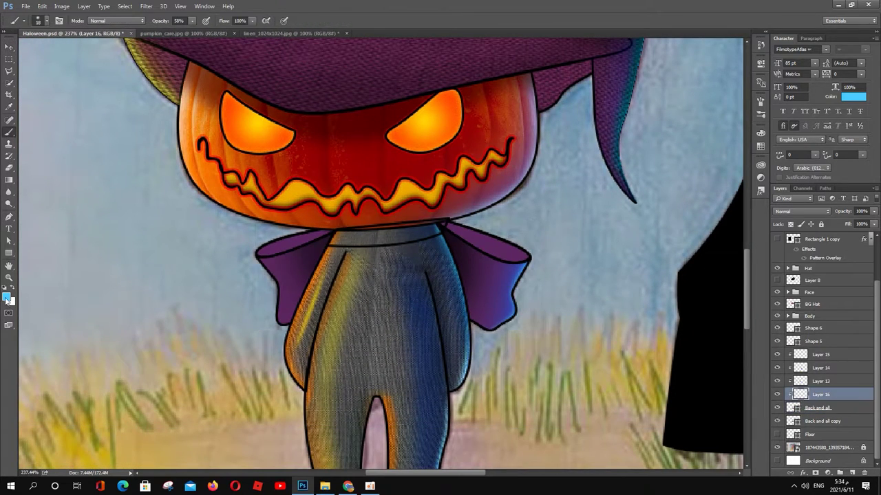
pyautogui.click(7, 297)
pyautogui.click(802, 170)
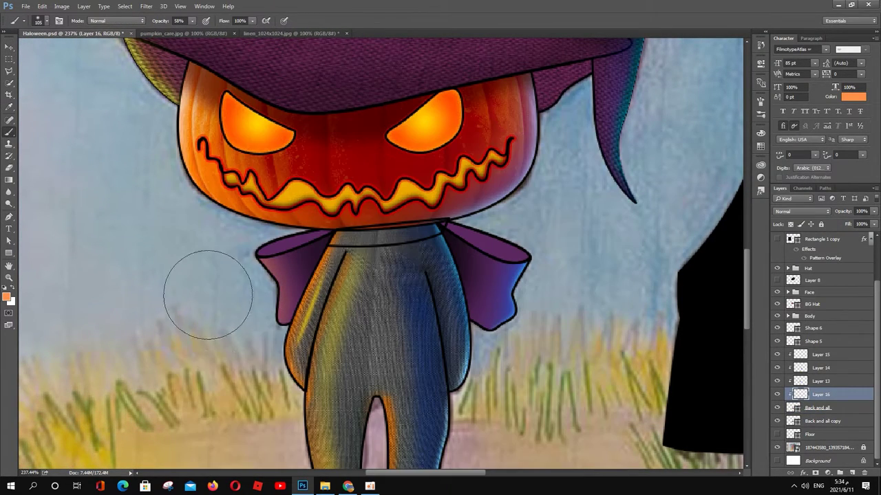
# Add more shading layers, paint a black (000000) stroke near the bow, and clip them
pyautogui.click(829, 421)
pyautogui.hotkey('ctrl', 'shift', 'alt', 'n')
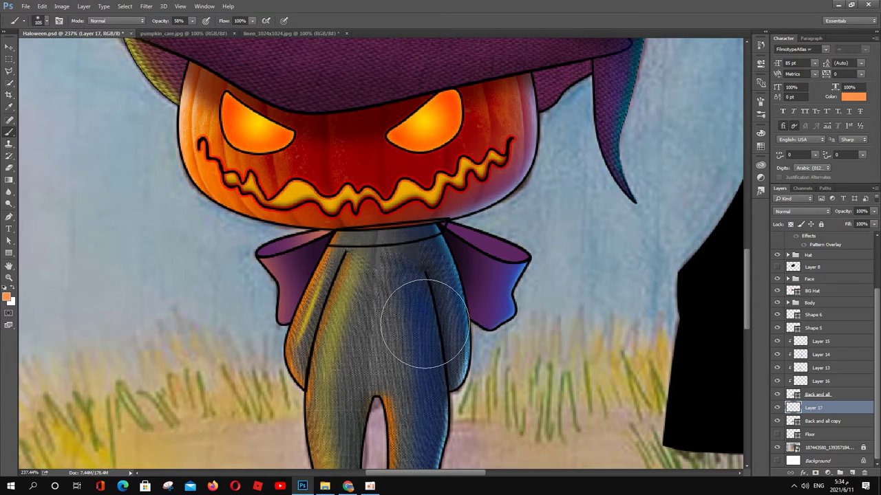
pyautogui.click(7, 297)
pyautogui.write('000000')
pyautogui.click(802, 167)
pyautogui.hotkey('ctrl', 'shift', 'alt', 'n')
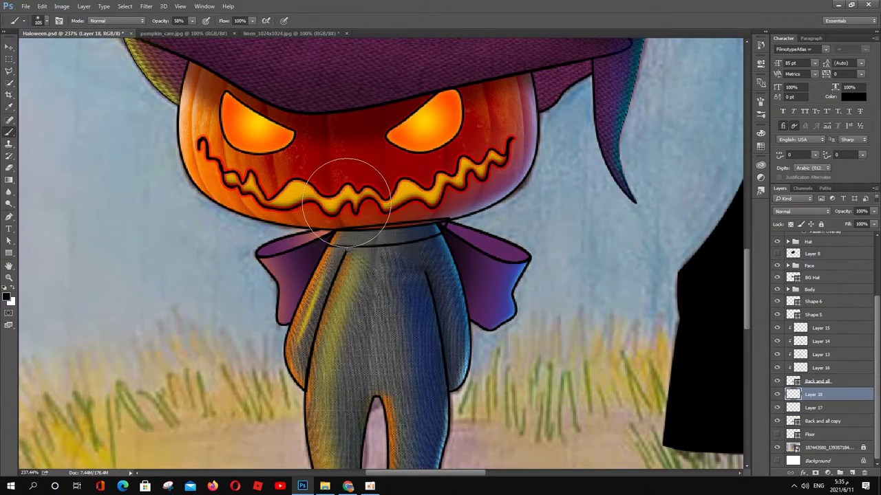
pyautogui.moveTo(530, 258); pyautogui.dragTo(548, 275)
pyautogui.hotkey('ctrl', 'alt', 'g')
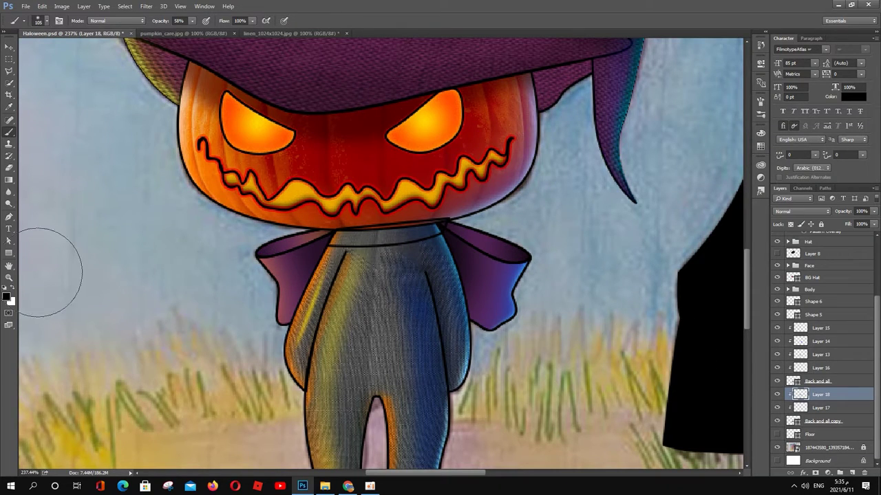
# Switch to yellow with brush size 12 and add Layer 19 above Layer 16
pyautogui.hotkey('alt', '[')
pyautogui.click(6, 296)
pyautogui.press('Return')
pyautogui.rightClick(272, 172)
pyautogui.doubleClick(272, 172)
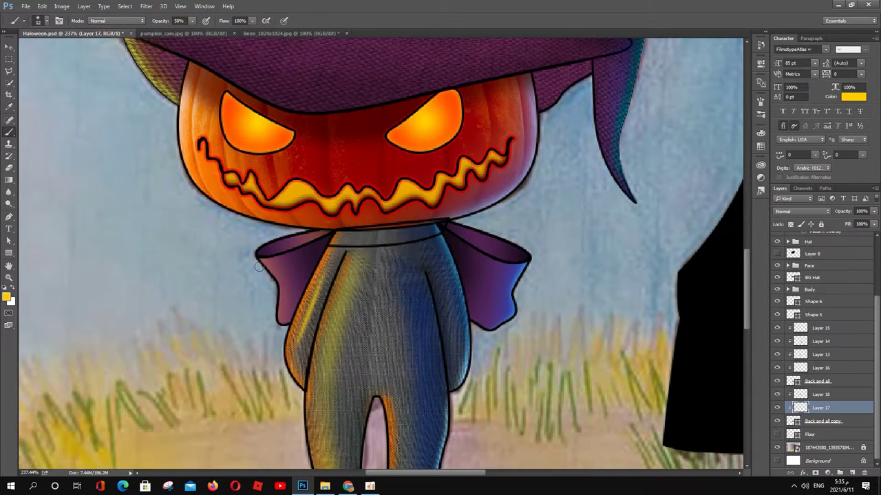
pyautogui.click(850, 473)
pyautogui.moveTo(819, 407)
pyautogui.mouseDown()
pyautogui.moveTo(831, 381)
pyautogui.moveTo(825, 348)
pyautogui.mouseUp()
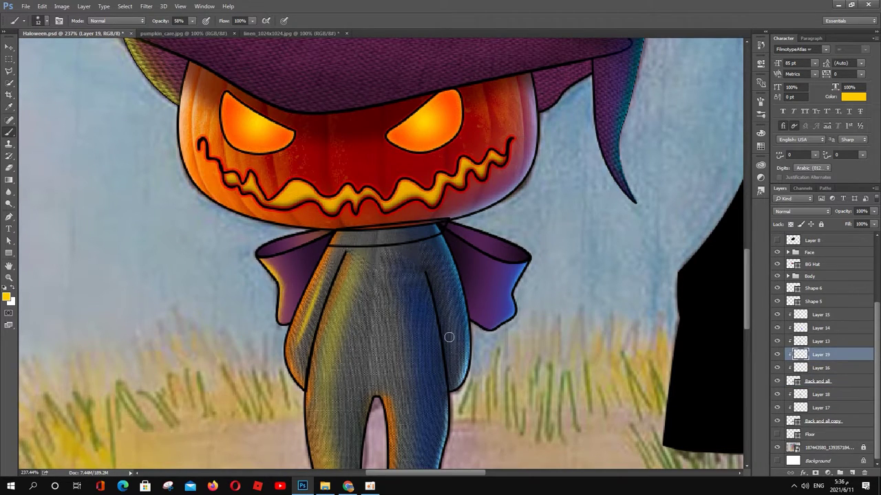
# Sample blue as the paint colour and add Layer 20 between Layers 18 and 17
pyautogui.press('v')
pyautogui.click(520, 286)
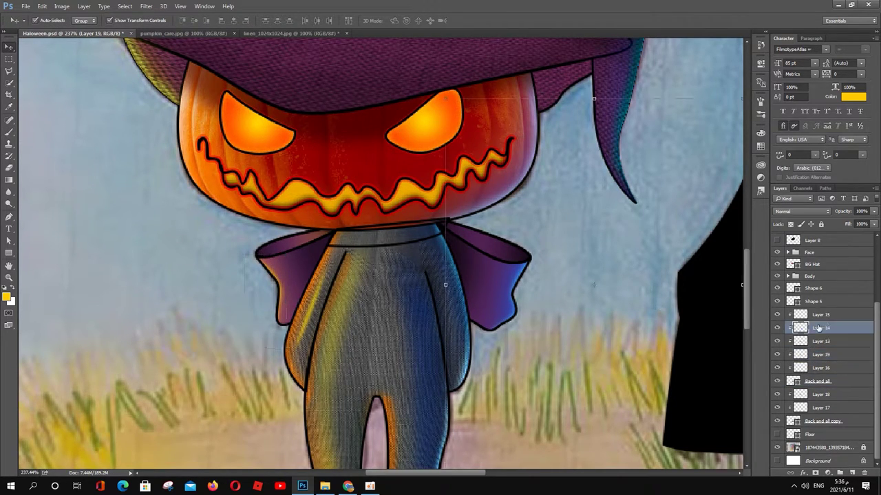
pyautogui.press('b')
pyautogui.rightClick(499, 247)
pyautogui.press('Escape')
pyautogui.press('i')
pyautogui.click(720, 209)
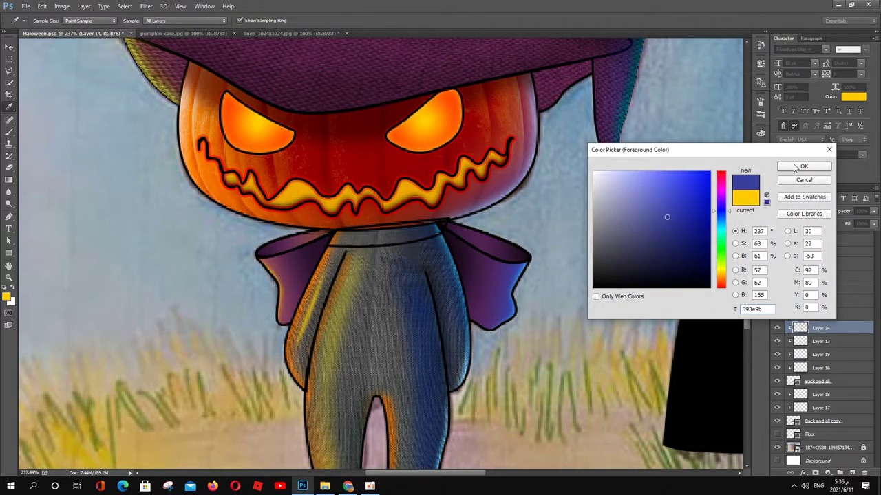
pyautogui.press('Return')
pyautogui.press('b')
pyautogui.click(819, 395)
# Select the Shape 5 layer and bring up the Shape 4 layer style
pyautogui.scroll(-2, 598, 265)
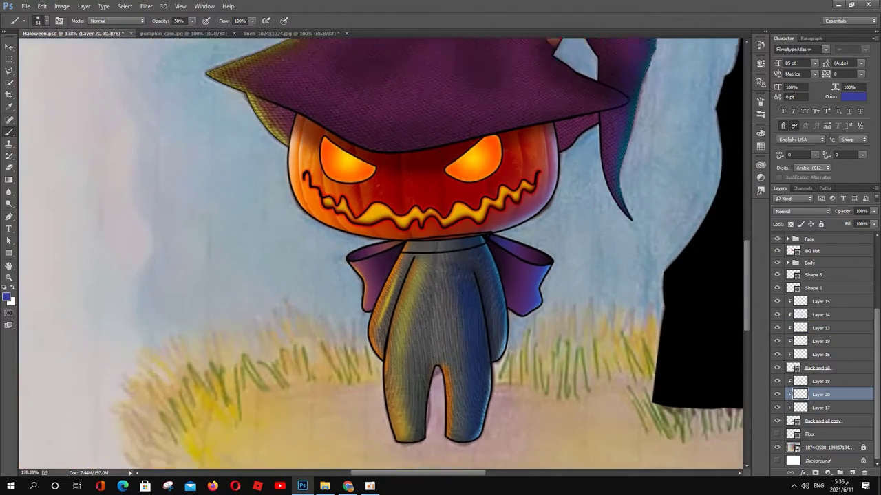
pyautogui.scroll(-1, 599, 265)
pyautogui.press('v')
pyautogui.click(814, 288)
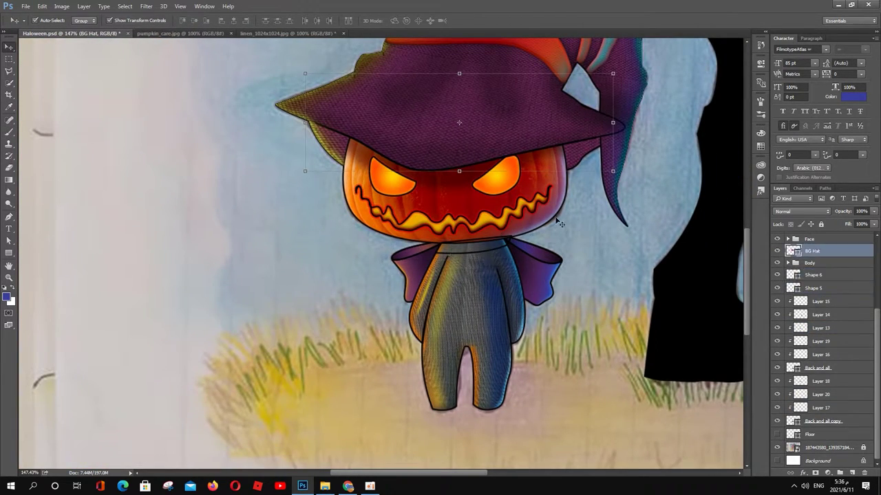
pyautogui.scroll(5, 819, 310)
pyautogui.doubleClick(846, 278)
# Fill the Shape 4 neck collar with pink
pyautogui.press('Escape')
pyautogui.press('a')
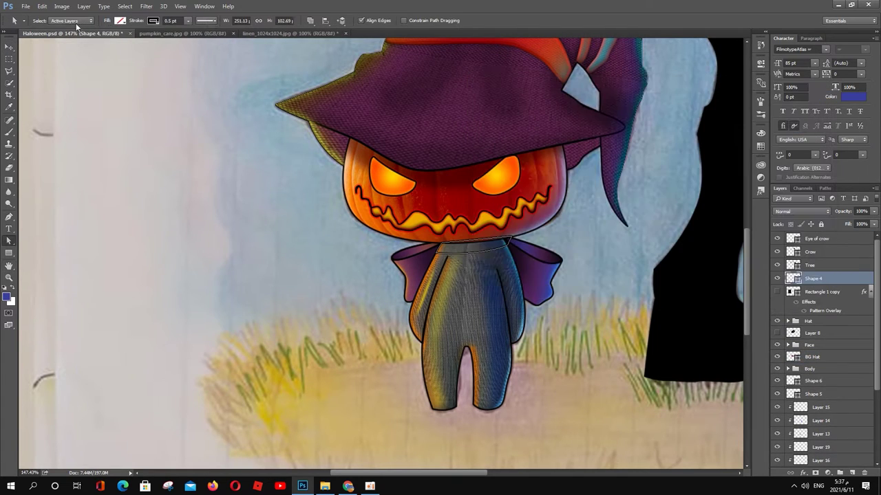
pyautogui.click(119, 20)
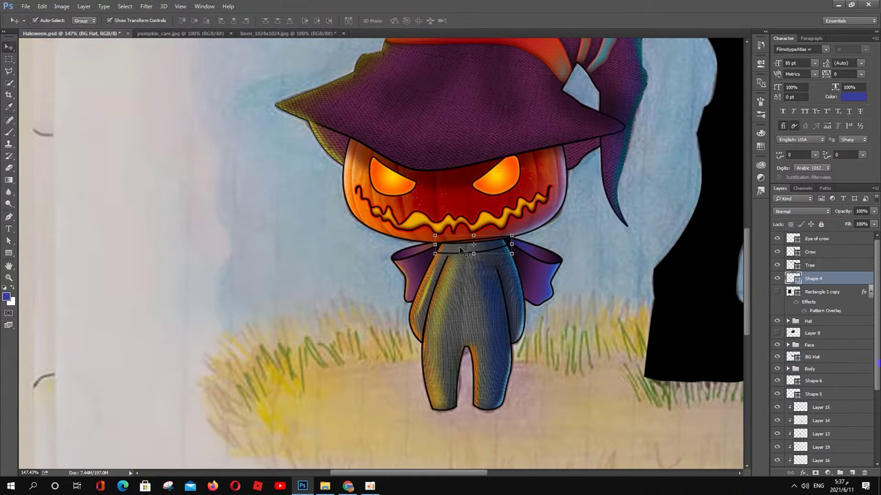
pyautogui.click(803, 167)
pyautogui.scroll(5, 456, 254)
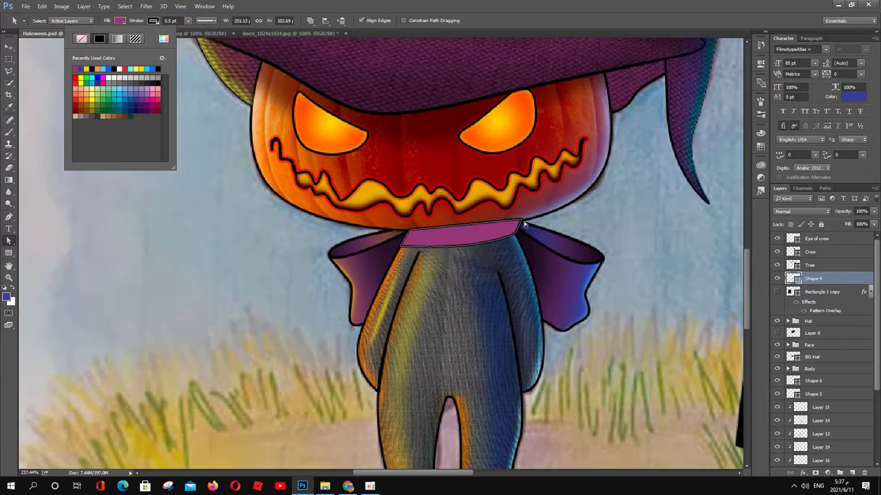
pyautogui.press('Escape')
pyautogui.press('v')
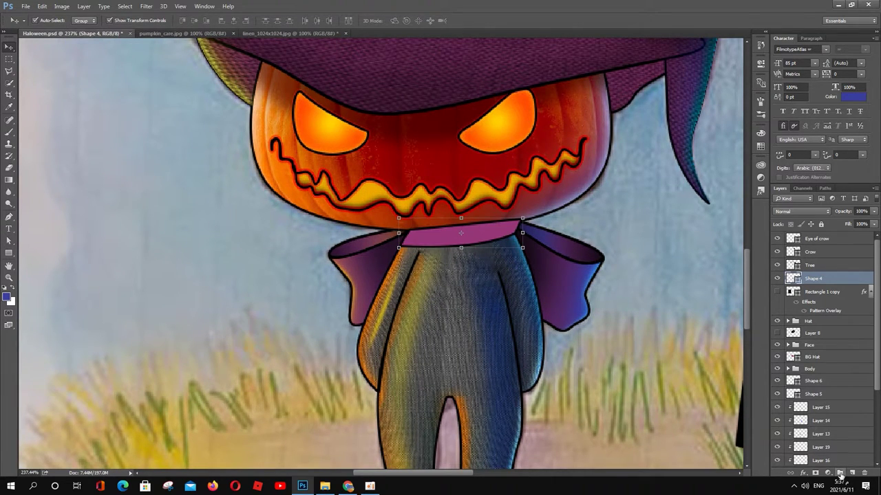
# Add clipped Layer 21 over the collar with a size 12 cyan brush
pyautogui.click(840, 474)
pyautogui.hotkey('ctrl', 'alt', 'g')
pyautogui.press('b')
pyautogui.rightClick(520, 231)
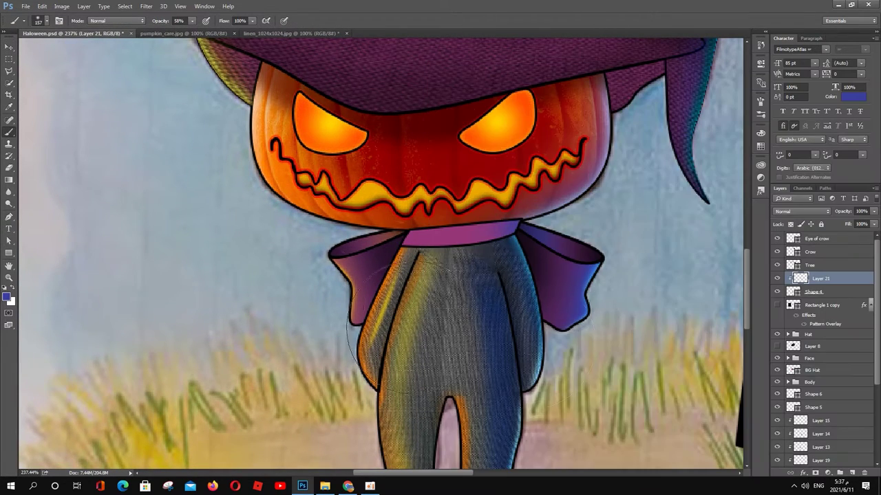
pyautogui.click(7, 296)
pyautogui.click(796, 167)
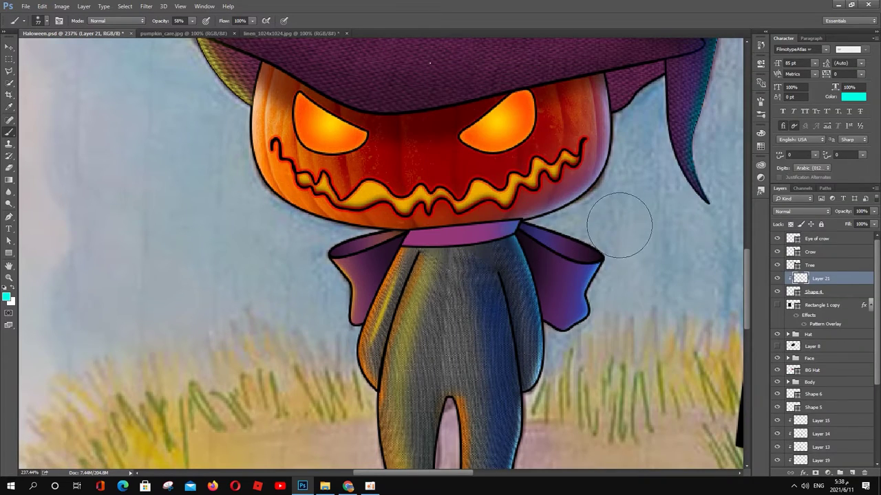
pyautogui.rightClick(523, 248)
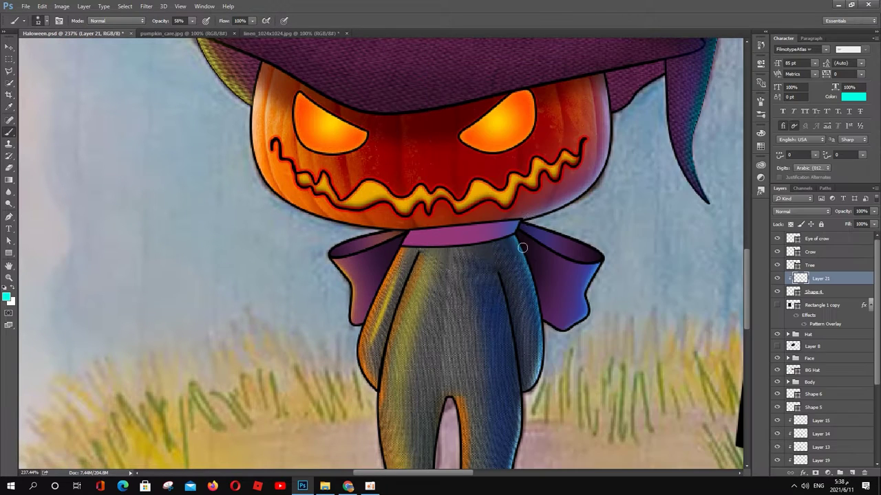
# Paint orange and yellow collar shading, enlarging the brush to size 17
pyautogui.click(7, 297)
pyautogui.click(796, 167)
pyautogui.click(6, 296)
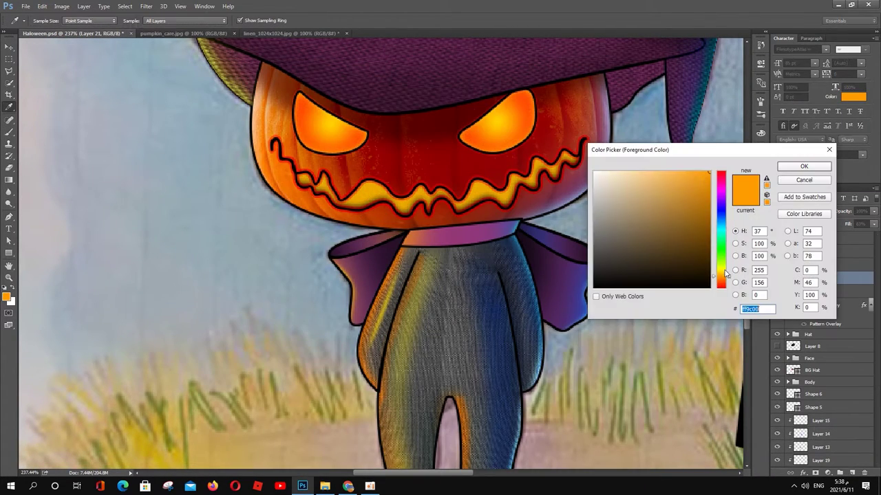
pyautogui.click(796, 167)
pyautogui.rightClick(325, 61)
pyautogui.scroll(-1, 76, 242)
pyautogui.press('v')
pyautogui.scroll(-3, 76, 243)
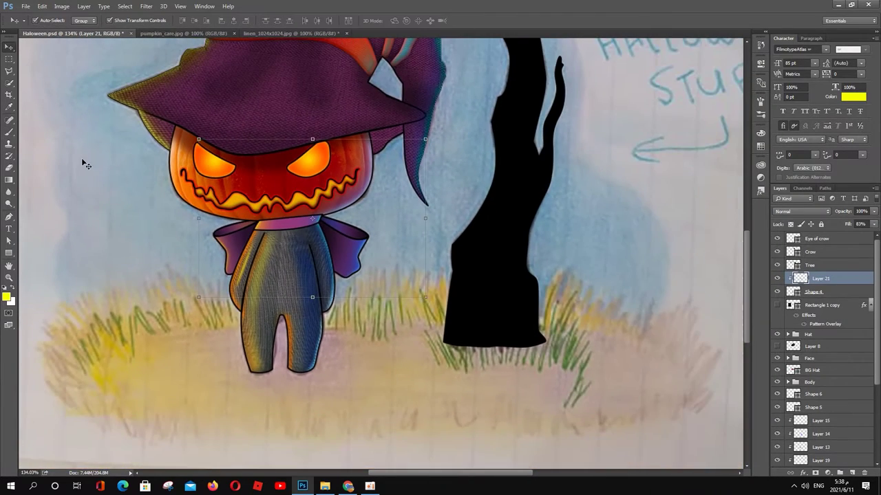
pyautogui.scroll(1, 81, 158)
pyautogui.scroll(2, 121, 327)
# Add a Multiply Pattern Overlay and move the effect onto Shape 4
pyautogui.doubleClick(857, 280)
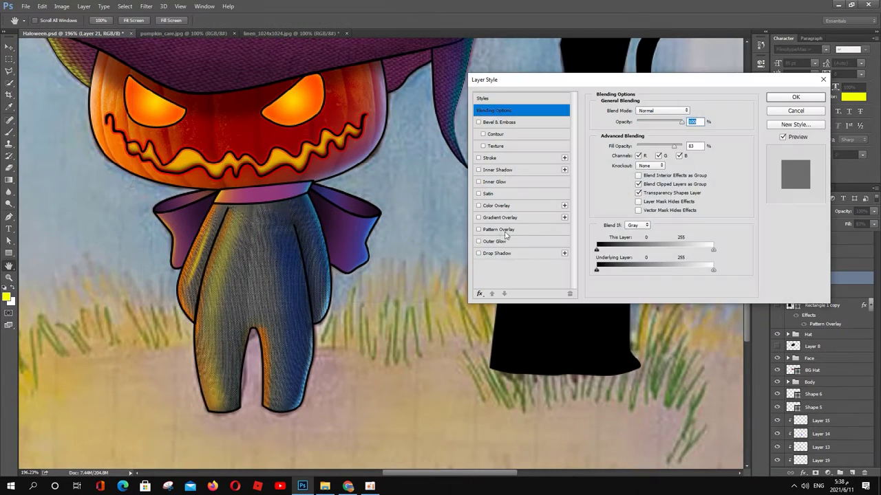
pyautogui.click(499, 229)
pyautogui.click(661, 112)
pyautogui.click(650, 144)
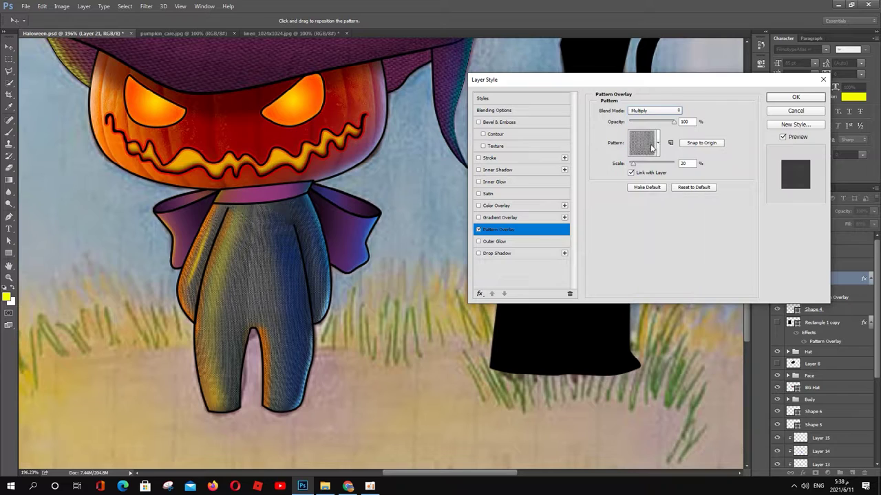
pyautogui.click(810, 98)
pyautogui.moveTo(818, 308); pyautogui.dragTo(819, 293)
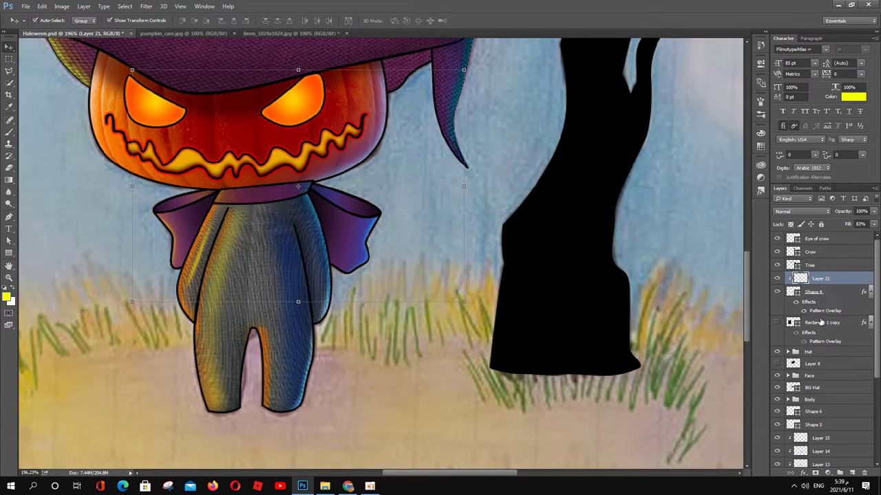
pyautogui.doubleClick(825, 311)
pyautogui.click(806, 94)
# Delete the Rectangle 1 copy layer, then select Shape 6 and the Tree layer
pyautogui.click(789, 324)
pyautogui.press('Delete')
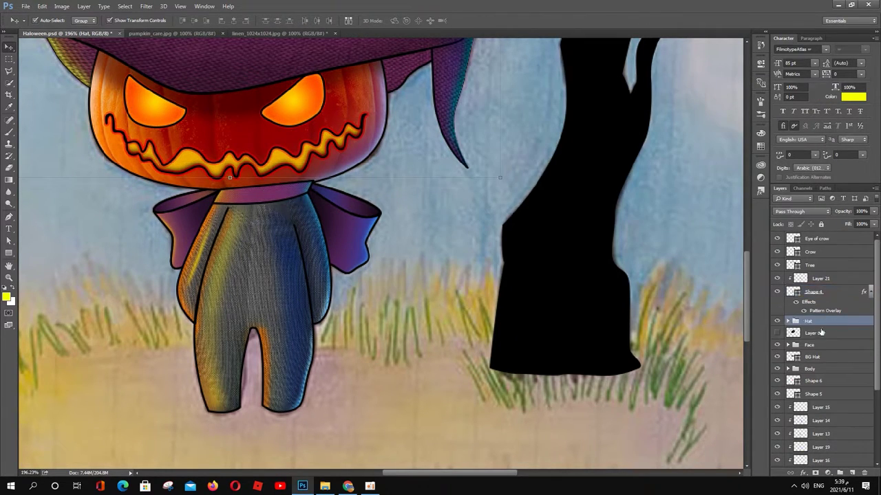
pyautogui.click(815, 380)
pyautogui.scroll(-5, 823, 382)
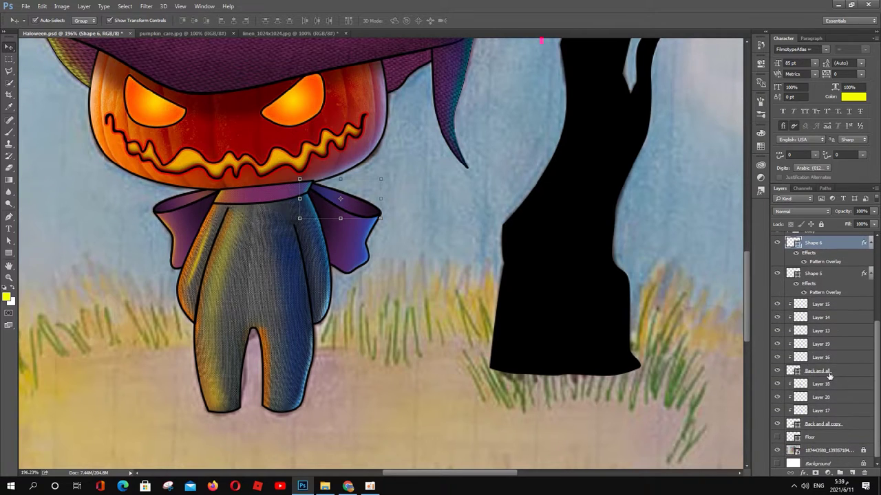
pyautogui.click(481, 354)
# Add Crow and Eye of crow to the Tree selection and recentre the view
pyautogui.scroll(-5, 473, 329)
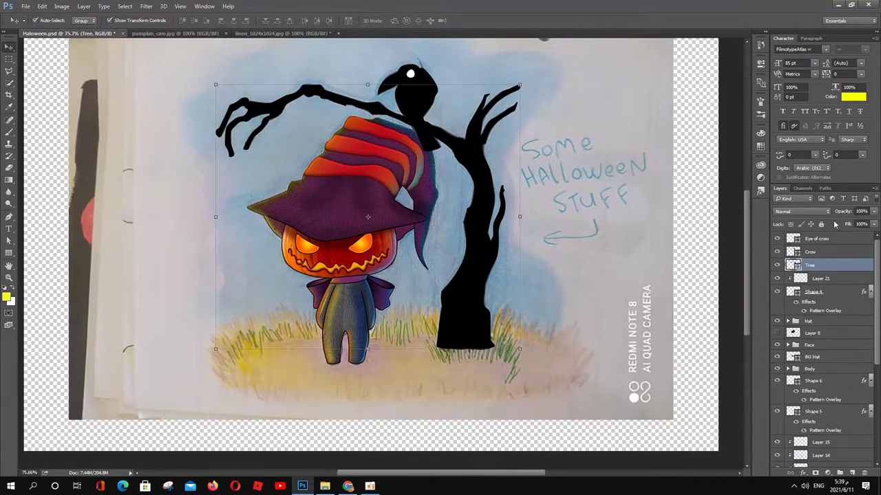
pyautogui.keyDown('shift'); pyautogui.click(849, 238); pyautogui.keyUp('shift')
pyautogui.scroll(-5, 878, 441)
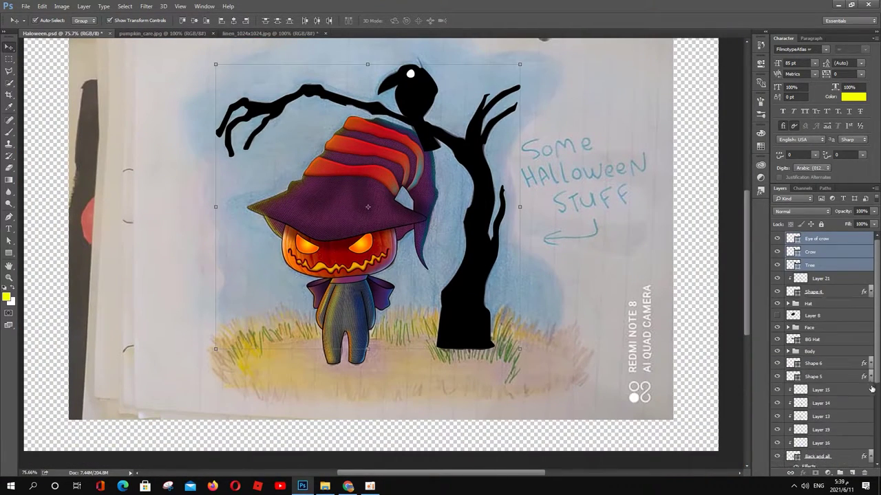
pyautogui.scroll(3, 879, 398)
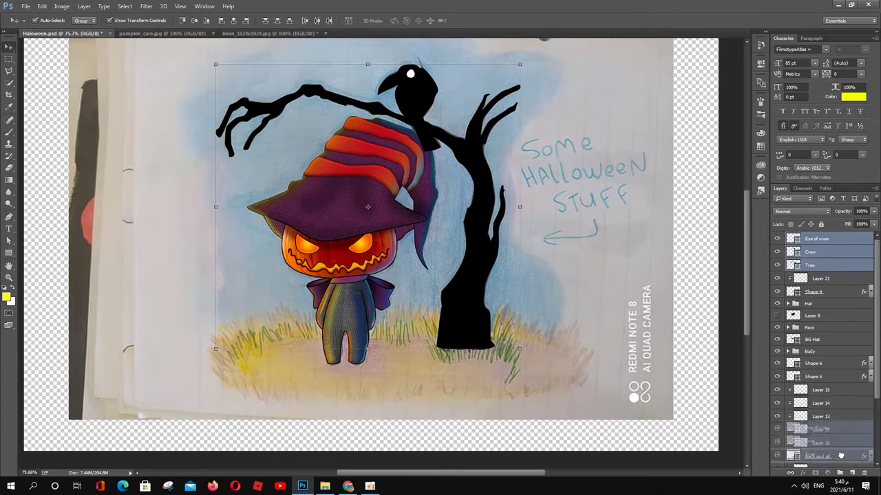
pyautogui.moveTo(409, 137); pyautogui.dragTo(433, 170)
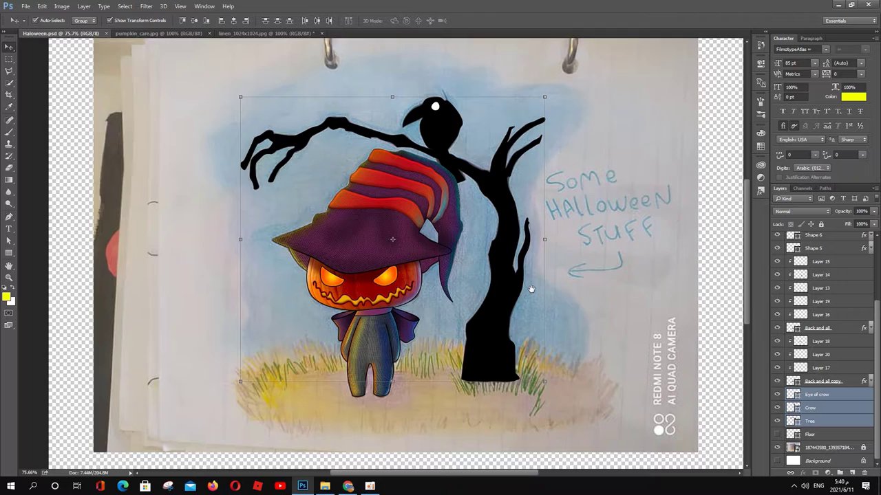
pyautogui.moveTo(532, 289); pyautogui.dragTo(525, 279)
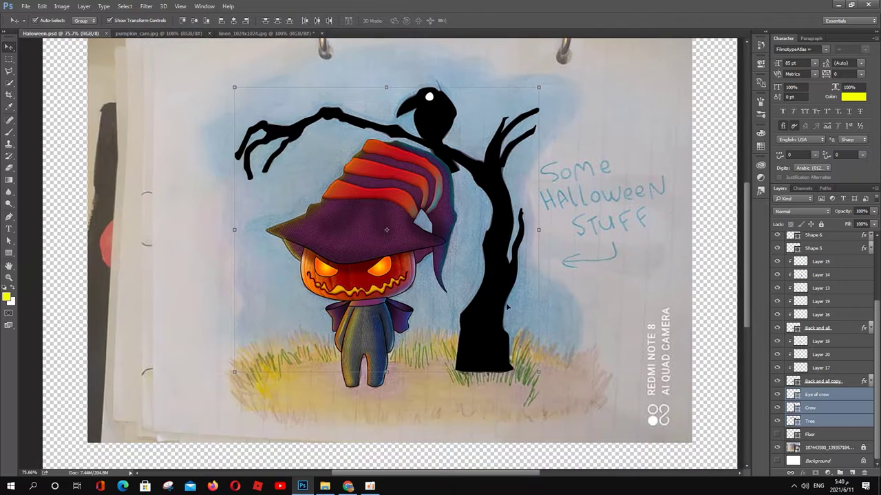
# Give the Floor ellipse a beige fill and no outline stroke
pyautogui.click(826, 434)
pyautogui.press('u')
pyautogui.click(75, 20)
pyautogui.click(93, 160)
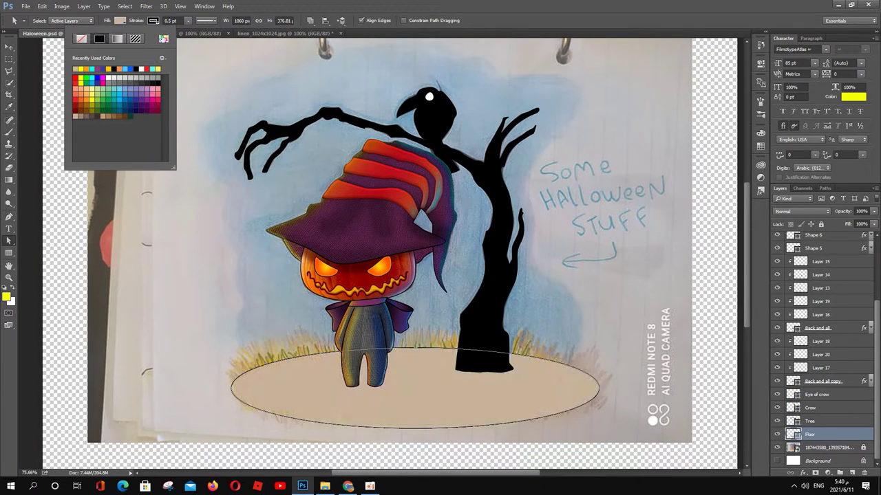
pyautogui.press('v')
pyautogui.press('u')
pyautogui.click(108, 20)
pyautogui.click(106, 33)
# Hide the Floor layer and add a new empty Layer 22 above it
pyautogui.press('v')
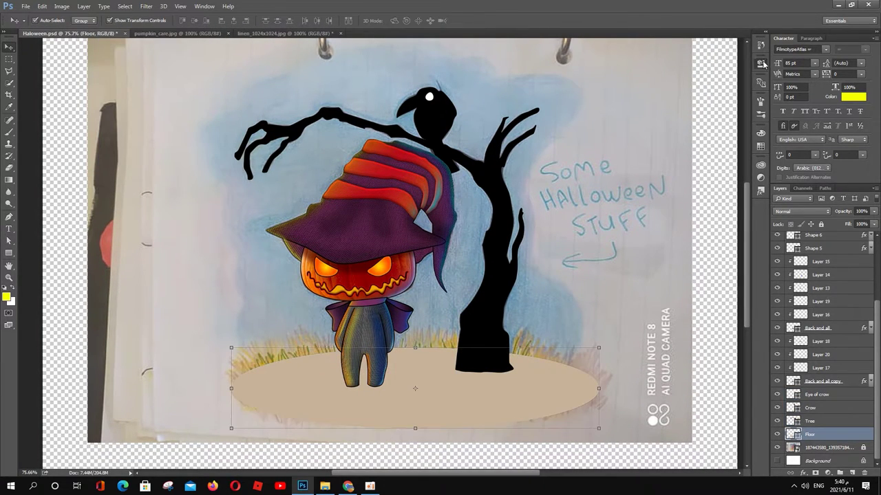
pyautogui.click(760, 63)
pyautogui.click(776, 434)
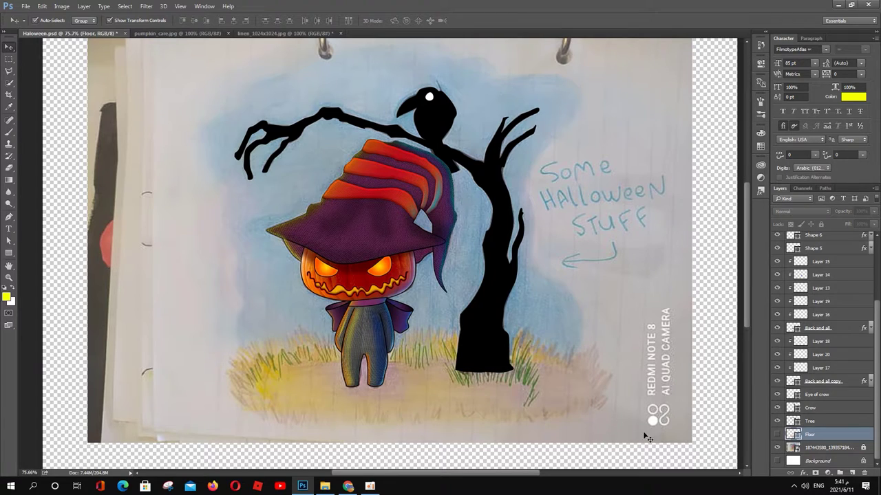
pyautogui.click(851, 473)
# Paint the yellow glow under the feet and add an orange glow layer above Layer 23
pyautogui.press('b')
pyautogui.press('Return')
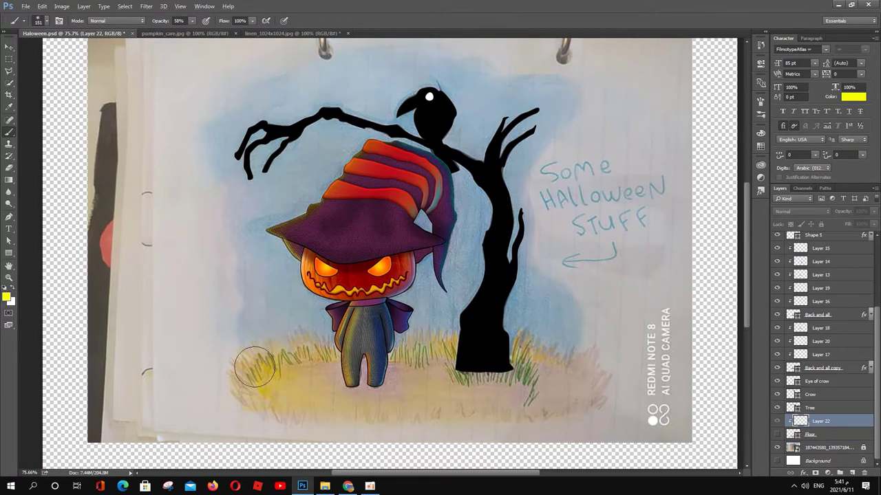
pyautogui.click(853, 474)
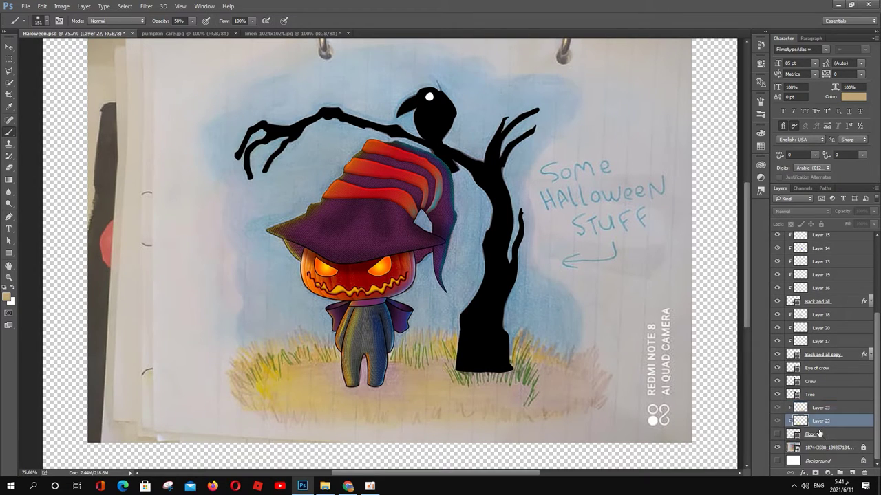
pyautogui.click(777, 420)
pyautogui.moveTo(317, 388); pyautogui.dragTo(383, 399)
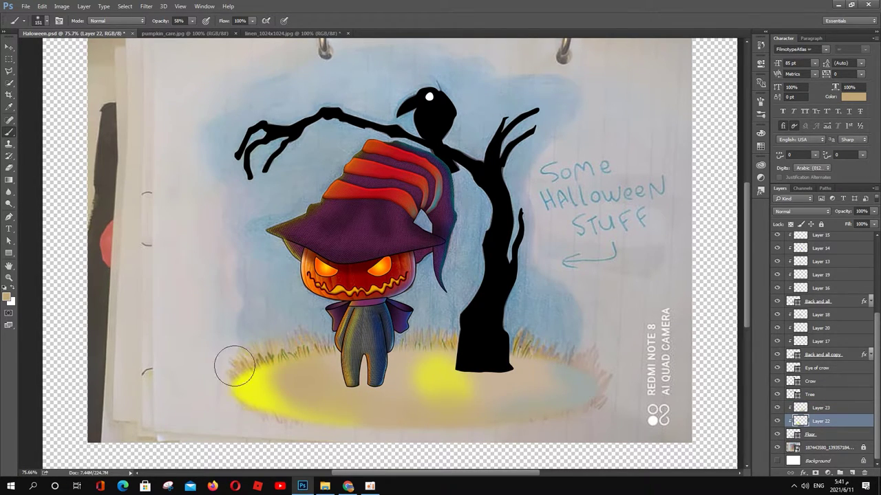
pyautogui.click(7, 296)
pyautogui.click(680, 181)
pyautogui.press('Return')
pyautogui.hotkey('ctrl', 'shift', 'alt', 'n')
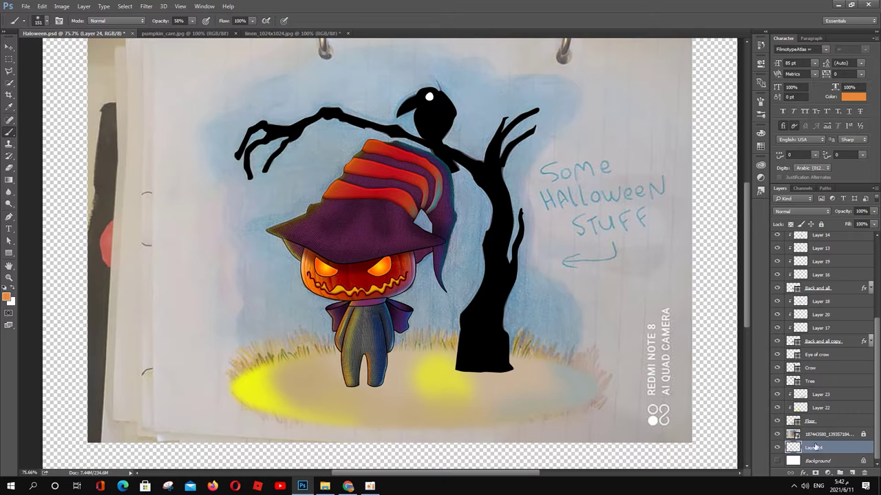
pyautogui.moveTo(816, 447); pyautogui.dragTo(821, 396)
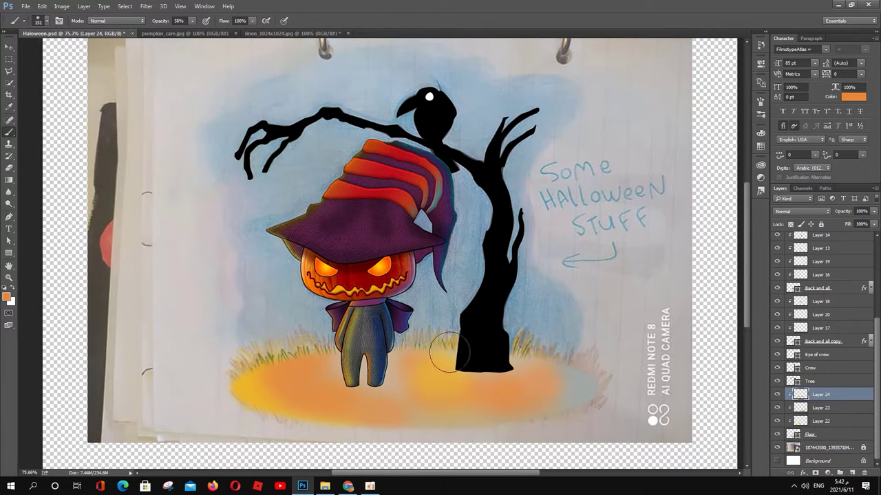
# Paint a blue glow on the floor's right side, clipped to the floor ellipse
pyautogui.rightClick(449, 353)
pyautogui.click(8, 296)
pyautogui.press('Return')
pyautogui.hotkey('ctrl', 'shift', 'alt', 'n')
pyautogui.moveTo(535, 338); pyautogui.dragTo(578, 385)
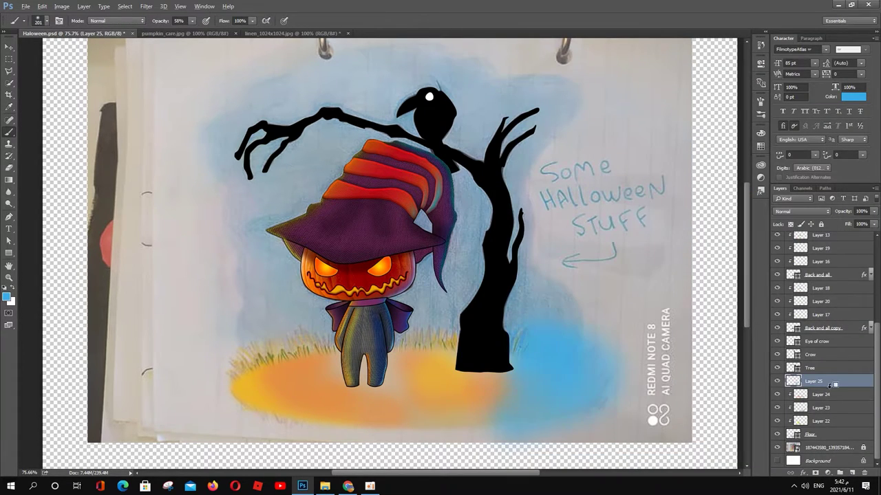
pyautogui.keyDown('alt'); pyautogui.click(830, 386); pyautogui.keyUp('alt')
pyautogui.click(8, 296)
pyautogui.click(684, 181)
pyautogui.press('Return')
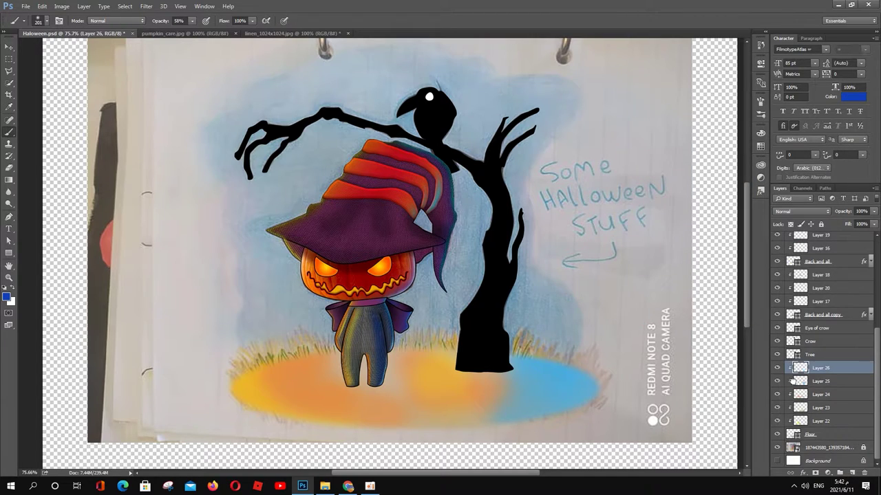
# Combine the glow layers into one Smart Object and Gaussian Blur it at 66.4 px
pyautogui.press('v')
pyautogui.keyDown('shift'); pyautogui.click(830, 421); pyautogui.keyUp('shift')
pyautogui.hotkey('ctrl', 'g')
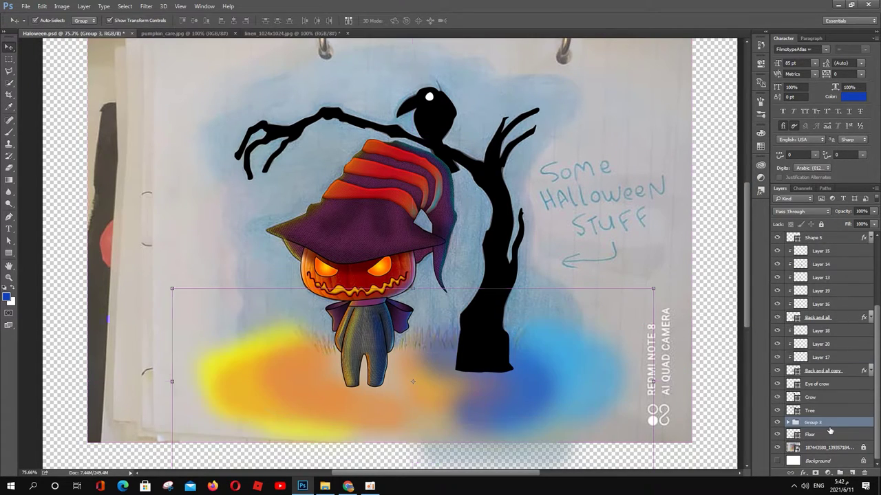
pyautogui.hotkey('ctrl', 'z')
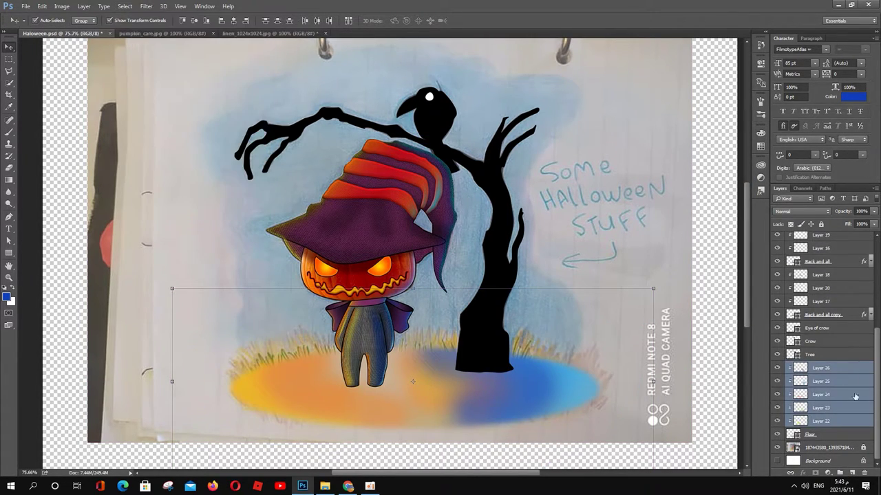
pyautogui.rightClick(855, 375)
pyautogui.click(146, 6)
pyautogui.click(303, 172)
pyautogui.moveTo(378, 251); pyautogui.dragTo(425, 258)
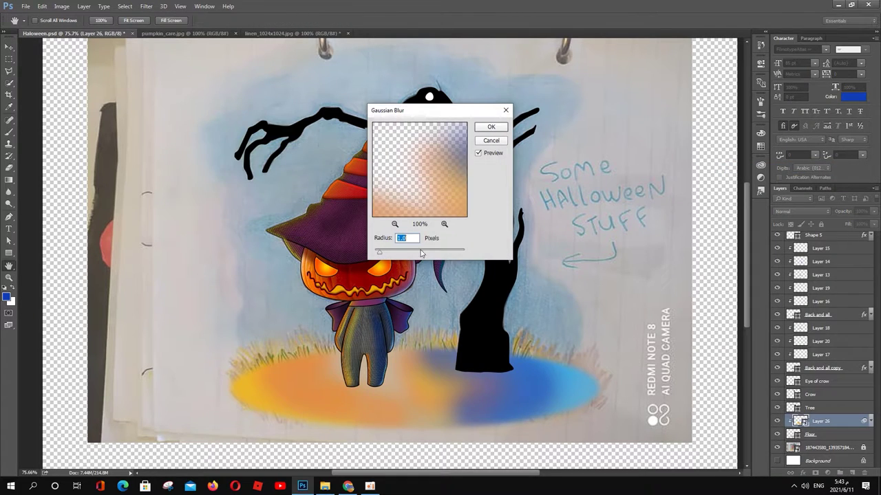
pyautogui.press('Return')
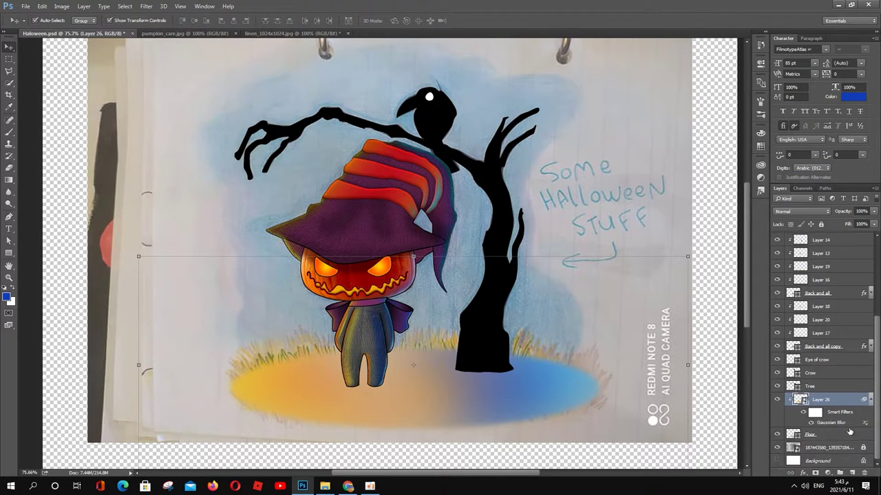
# Duplicate Floor above the glow, fill it brown, and feather its mask 81.9 px
pyautogui.keyDown('alt'); pyautogui.moveTo(793, 455); pyautogui.dragTo(818, 415); pyautogui.keyUp('alt')
pyautogui.doubleClick(800, 386)
pyautogui.press('Return')
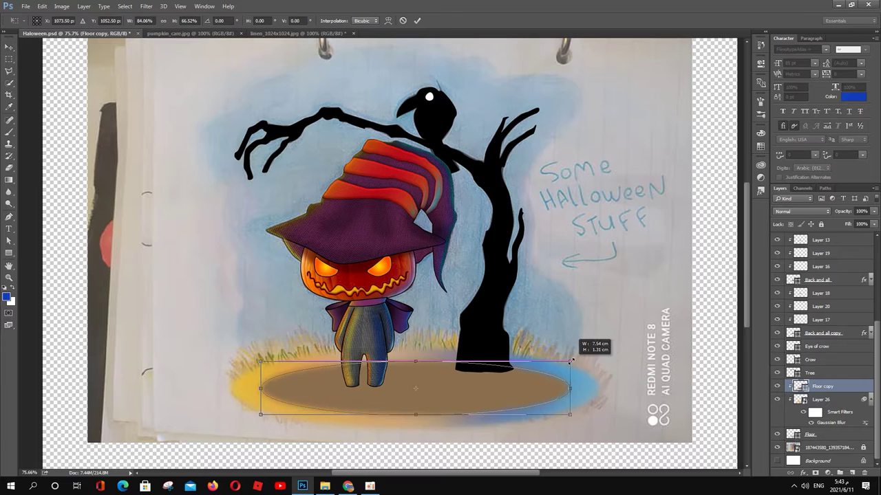
pyautogui.moveTo(658, 147); pyautogui.dragTo(694, 147)
pyautogui.click(760, 63)
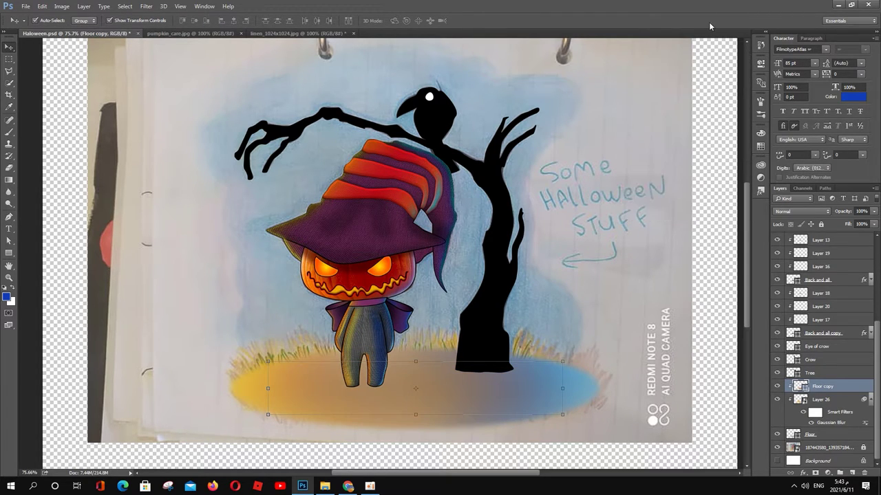
# Browse to the Tree folder inside the Halaween Images folder
pyautogui.hotkey('alt', 'Tab')
pyautogui.hotkey('alt', 'Up')
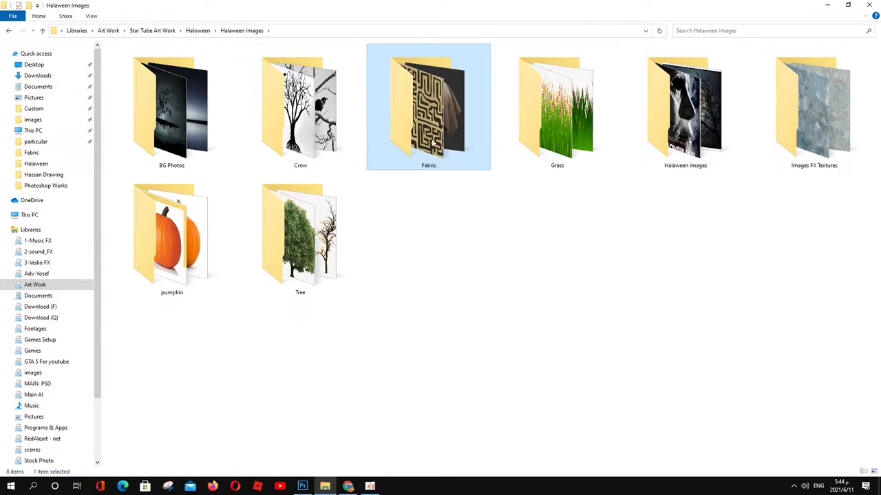
pyautogui.doubleClick(346, 271)
# Open the old-tree image and polygonal-lasso the trunk's bark
pyautogui.moveTo(346, 270); pyautogui.dragTo(344, 275)
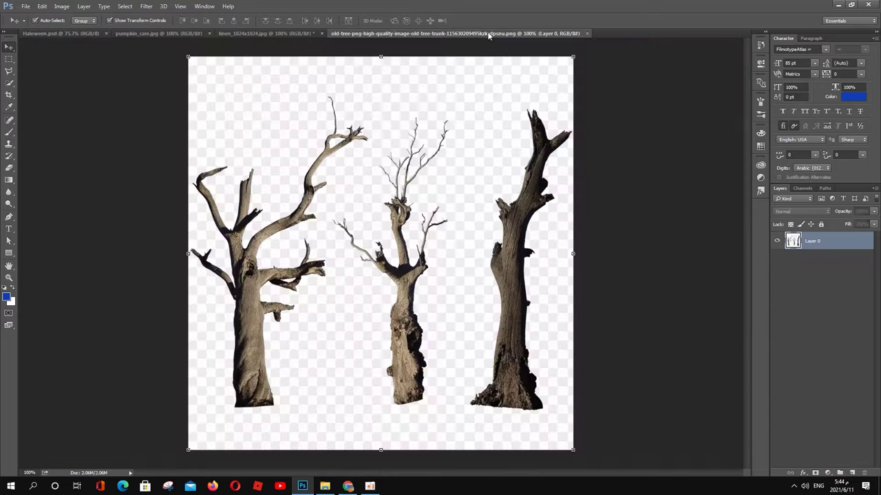
pyautogui.scroll(5, 463, 307)
pyautogui.press('l')
pyautogui.click(467, 351)
pyautogui.click(480, 231)
pyautogui.click(469, 58)
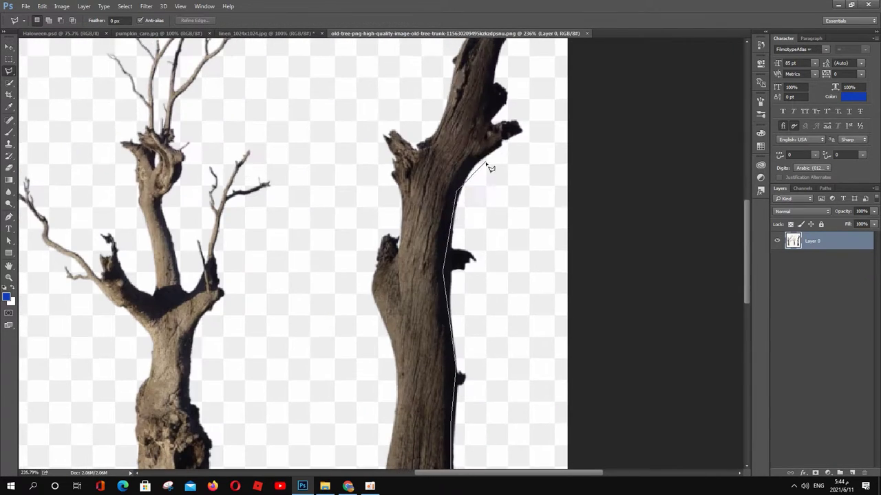
pyautogui.moveTo(378, 309); pyautogui.dragTo(367, 97)
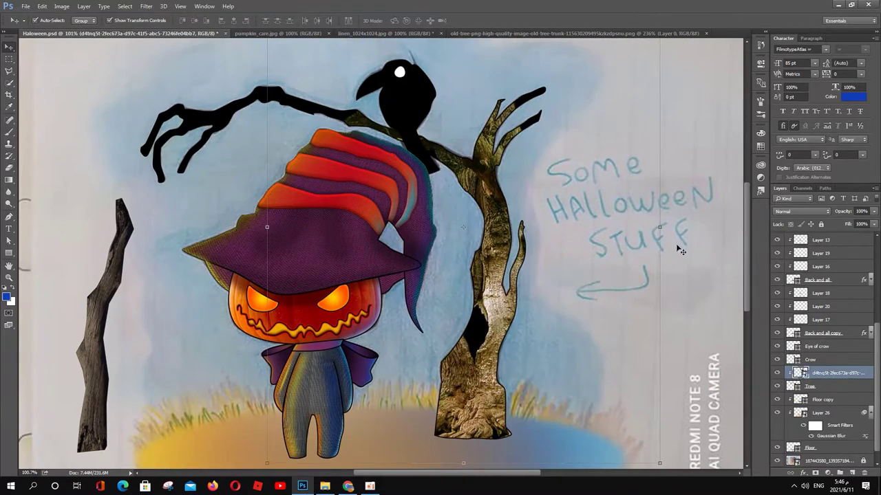
# Fit the bark over the tree trunk and warp a branch piece along the arm
pyautogui.moveTo(680, 249)
pyautogui.mouseDown()
pyautogui.moveTo(528, 305)
pyautogui.moveTo(621, 357)
pyautogui.mouseUp()
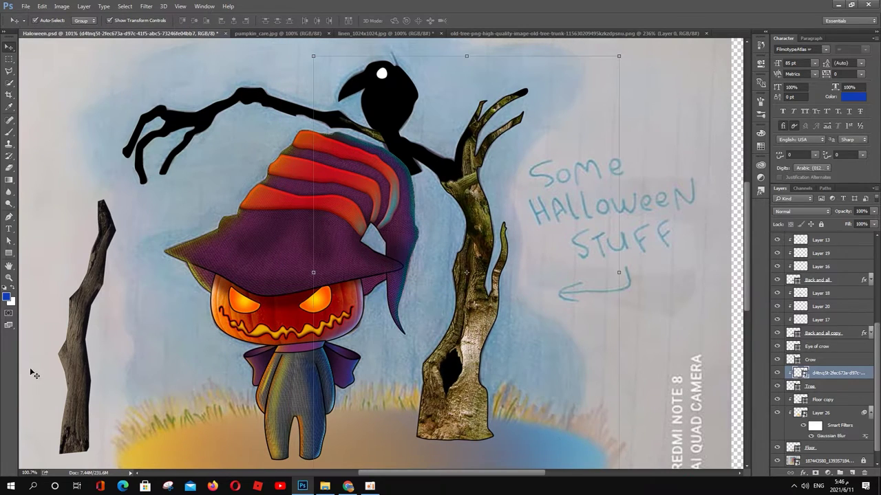
pyautogui.moveTo(413, 104); pyautogui.dragTo(428, 181)
pyautogui.scroll(5, 427, 181)
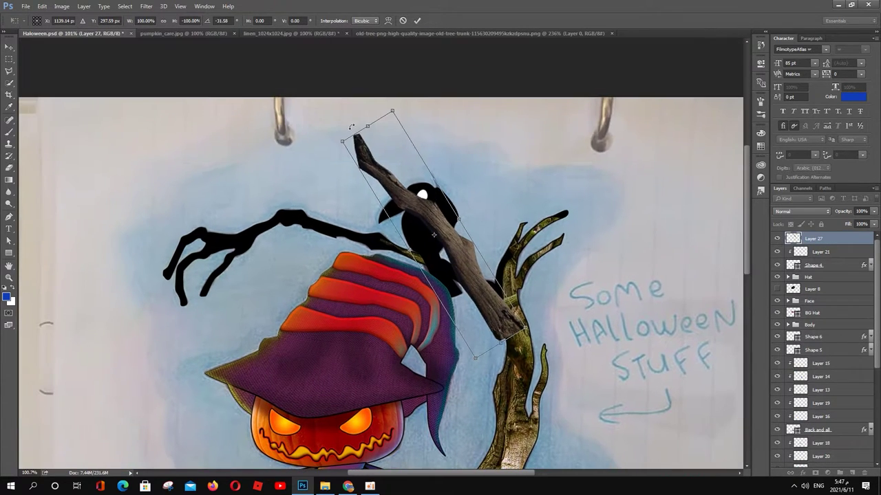
pyautogui.moveTo(296, 179); pyautogui.dragTo(264, 231)
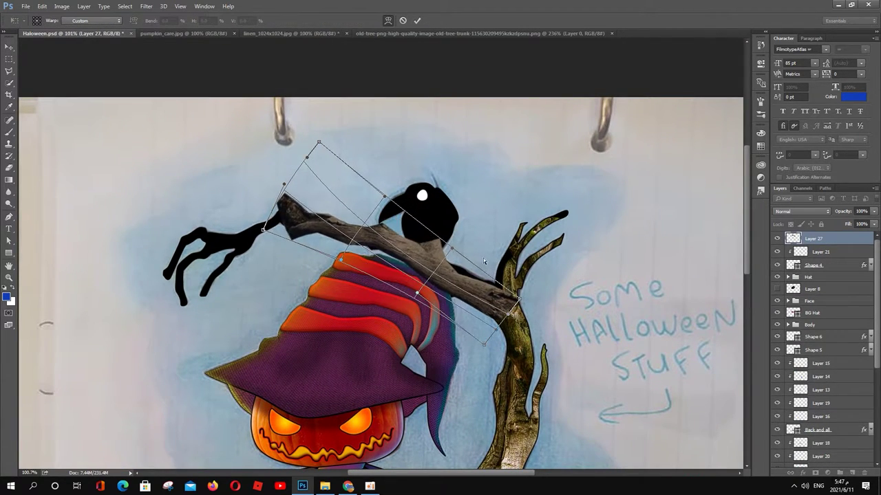
pyautogui.moveTo(483, 258); pyautogui.dragTo(480, 216)
pyautogui.moveTo(318, 142); pyautogui.dragTo(274, 160)
pyautogui.press('Return')
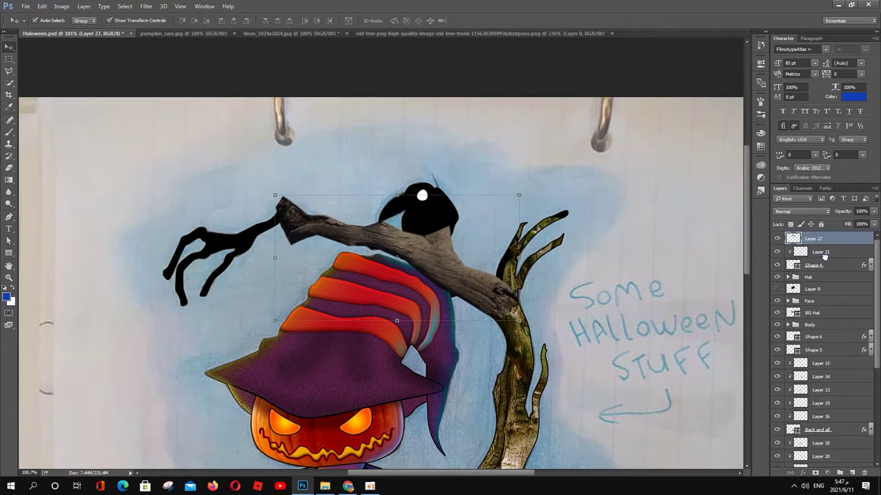
# Move Layer 27 below Layer 21 and give it a layer mask
pyautogui.moveTo(815, 239)
pyautogui.mouseDown()
pyautogui.moveTo(834, 254)
pyautogui.moveTo(825, 352)
pyautogui.mouseUp()
pyautogui.click(815, 473)
pyautogui.press('b')
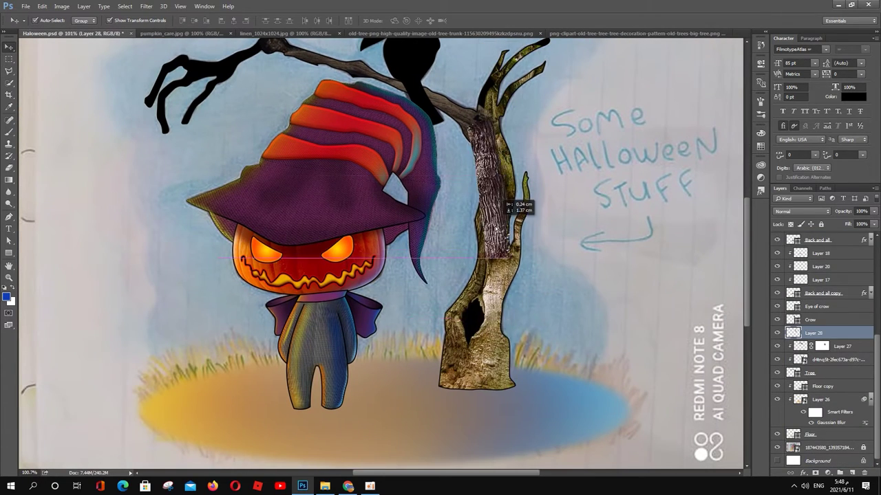
# Clip bark Layer 28 over the lower trunk, add a widened copy, and merge them
pyautogui.rightClick(841, 337)
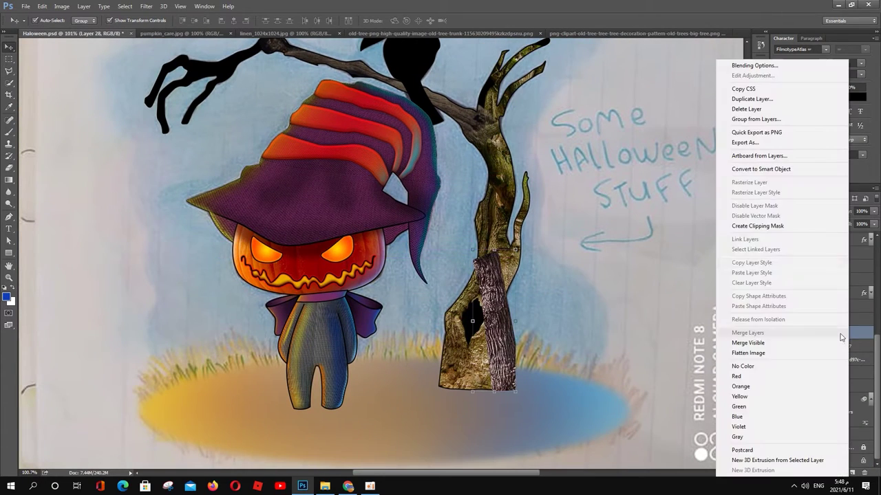
pyautogui.click(877, 338)
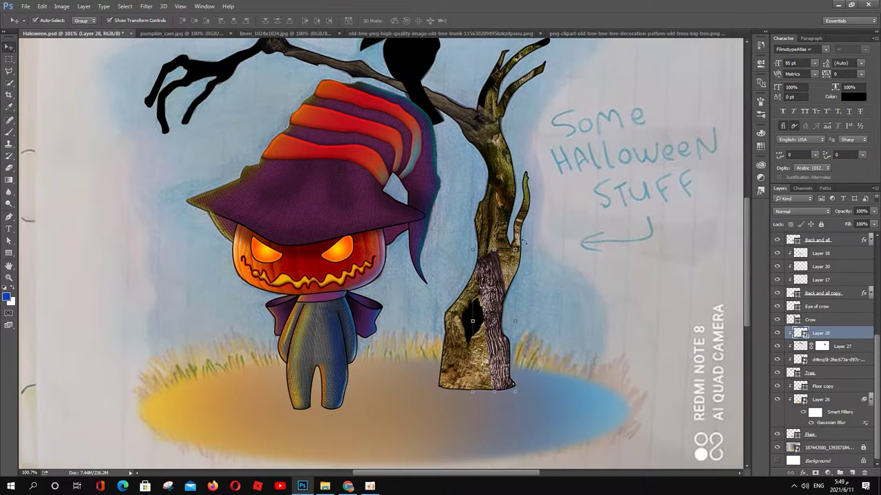
pyautogui.moveTo(525, 241); pyautogui.dragTo(473, 263)
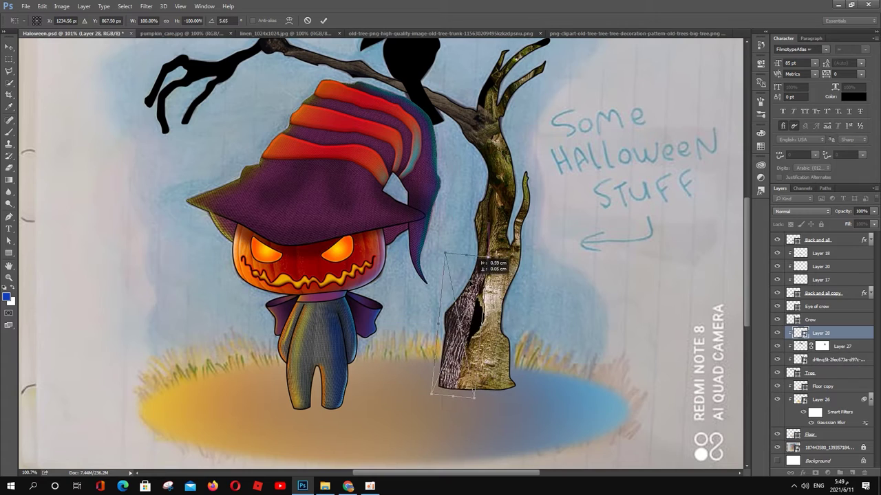
pyautogui.press('Return')
pyautogui.hotkey('ctrl', 'j')
pyautogui.hotkey('ctrl', 't')
pyautogui.moveTo(475, 324); pyautogui.dragTo(447, 324)
pyautogui.press('Return')
pyautogui.hotkey('ctrl', 'e')
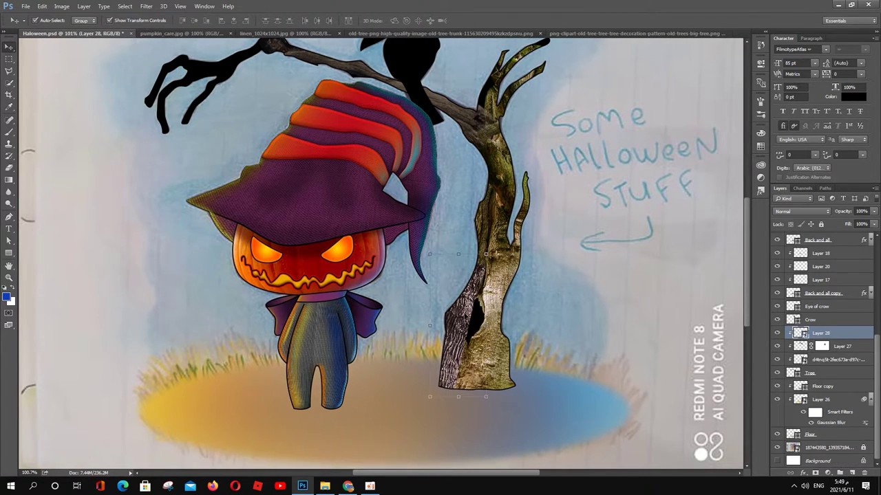
# Cover the left arm and claw fingers with bark copies and reshape the claw branch
pyautogui.hotkey('ctrl', 'alt', 't')
pyautogui.scroll(3, 378, 254)
pyautogui.moveTo(207, 179)
pyautogui.mouseDown()
pyautogui.moveTo(406, 175)
pyautogui.moveTo(275, 130)
pyautogui.mouseUp()
pyautogui.press('Return')
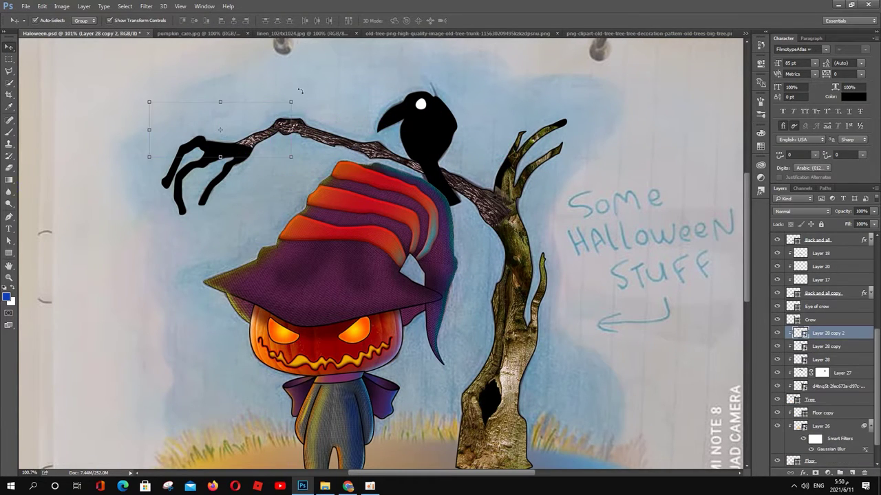
pyautogui.moveTo(299, 91); pyautogui.dragTo(276, 144)
pyautogui.moveTo(220, 137); pyautogui.dragTo(236, 179)
pyautogui.press('Return')
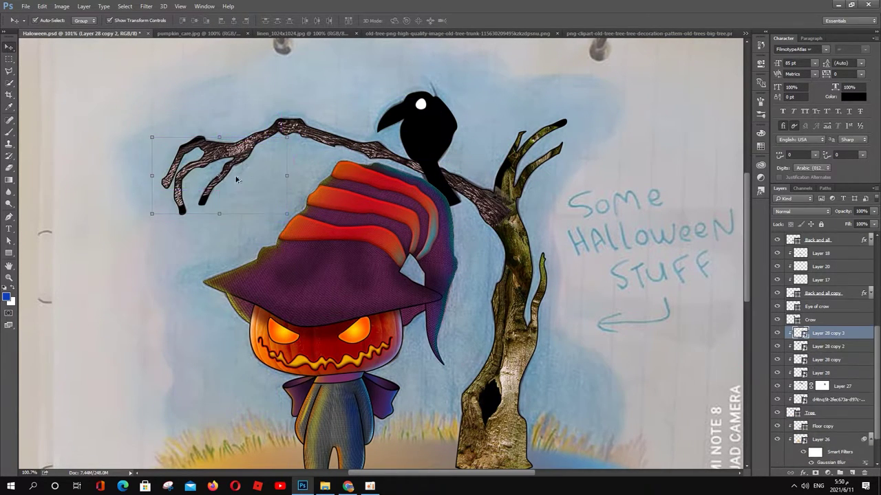
pyautogui.moveTo(292, 135); pyautogui.dragTo(303, 108)
pyautogui.press('Return')
pyautogui.moveTo(540, 308); pyautogui.dragTo(534, 246)
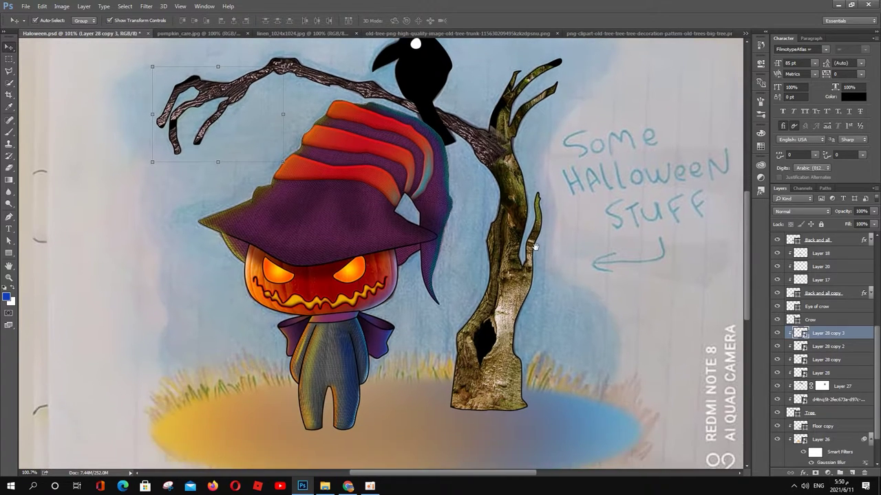
# Add a Black & White adjustment limited to the tree selection
pyautogui.click(839, 473)
pyautogui.click(815, 372)
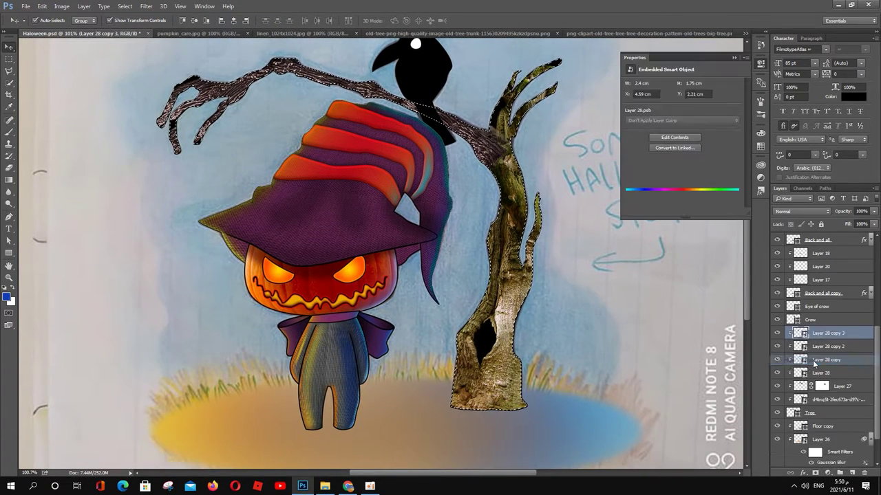
pyautogui.click(839, 473)
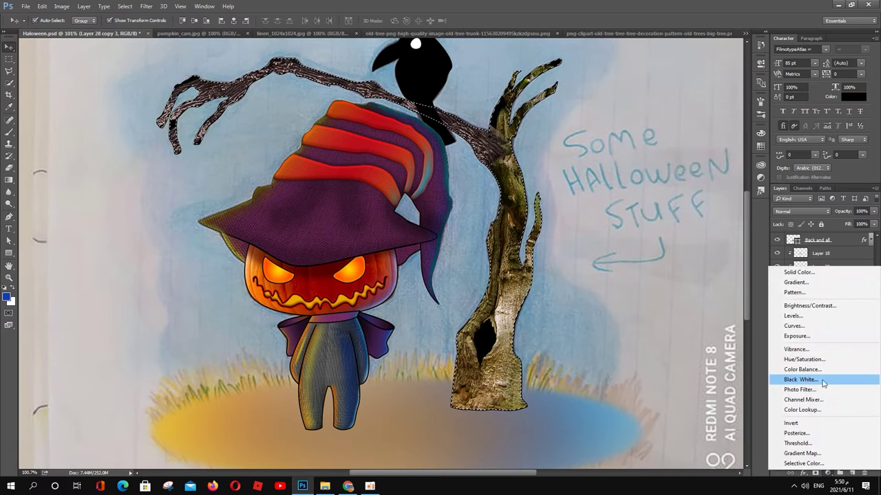
pyautogui.click(801, 380)
pyautogui.click(839, 473)
pyautogui.click(648, 4)
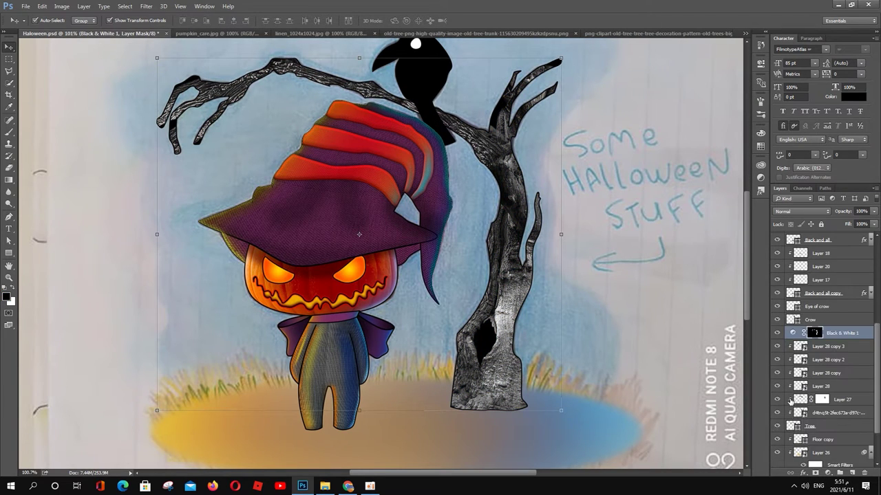
# Add a colorized Hue/Saturation adjustment tinting the tree deep brown
pyautogui.click(852, 474)
pyautogui.click(815, 372)
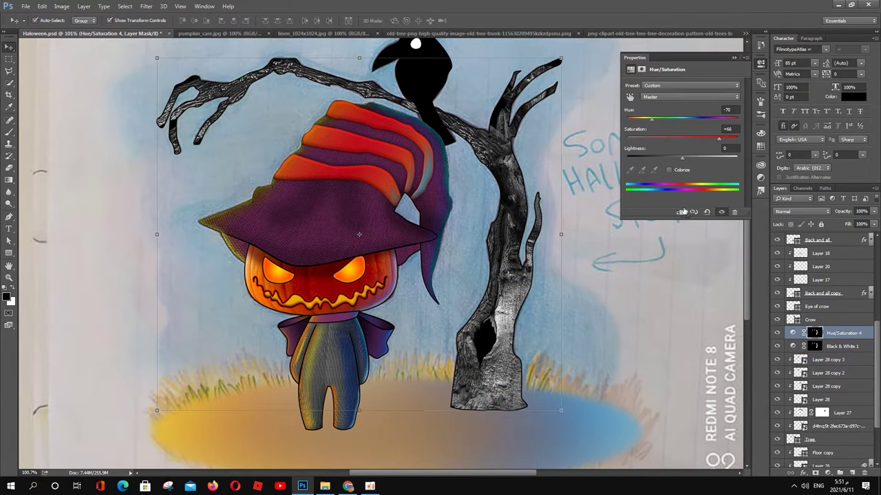
pyautogui.click(669, 170)
pyautogui.moveTo(627, 122); pyautogui.dragTo(635, 121)
pyautogui.moveTo(682, 158); pyautogui.dragTo(656, 158)
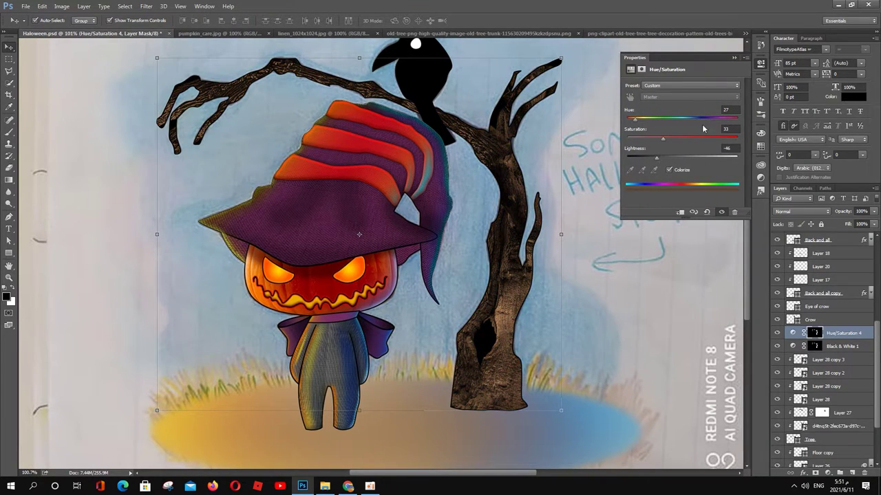
pyautogui.click(846, 337)
# Group the tree layers as Tree and select the Tree copy layer
pyautogui.keyDown('shift'); pyautogui.click(829, 440); pyautogui.keyUp('shift')
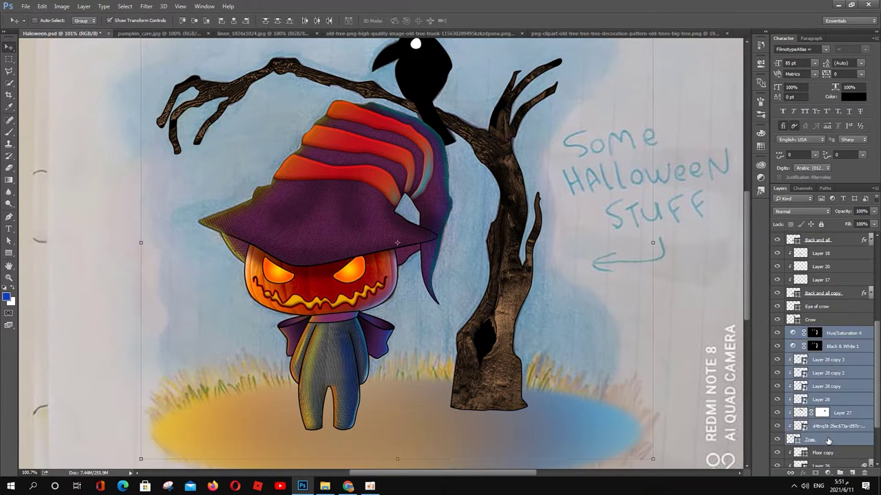
pyautogui.hotkey('ctrl', 'g')
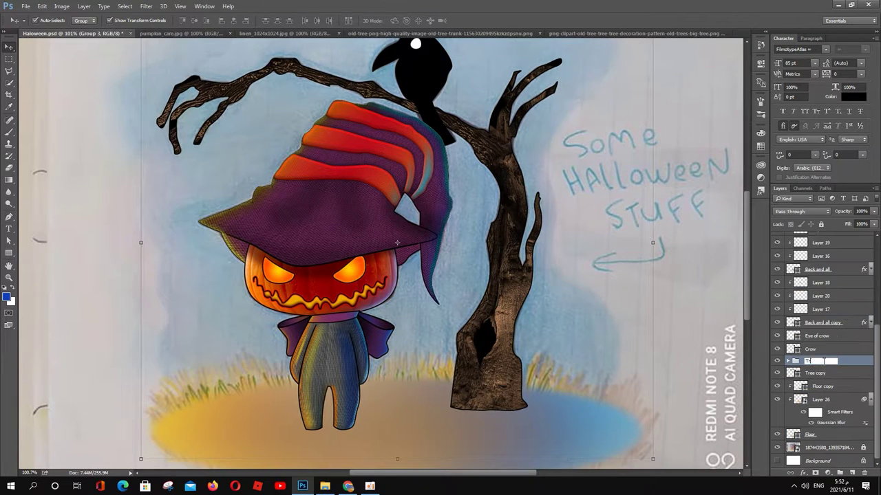
pyautogui.click(822, 375)
# Paint a purplish glow on the upper trunk on Color Dodge Layer 29 with a 72 px brush
pyautogui.click(852, 473)
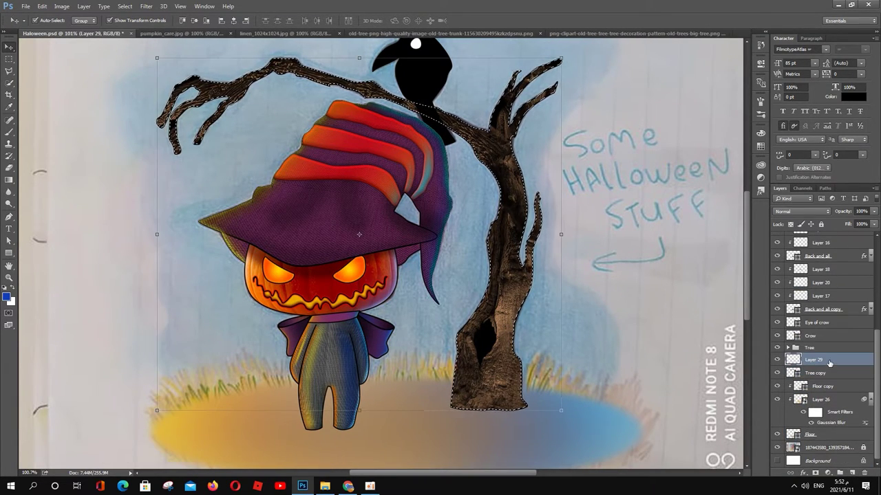
pyautogui.press('b')
pyautogui.click(802, 211)
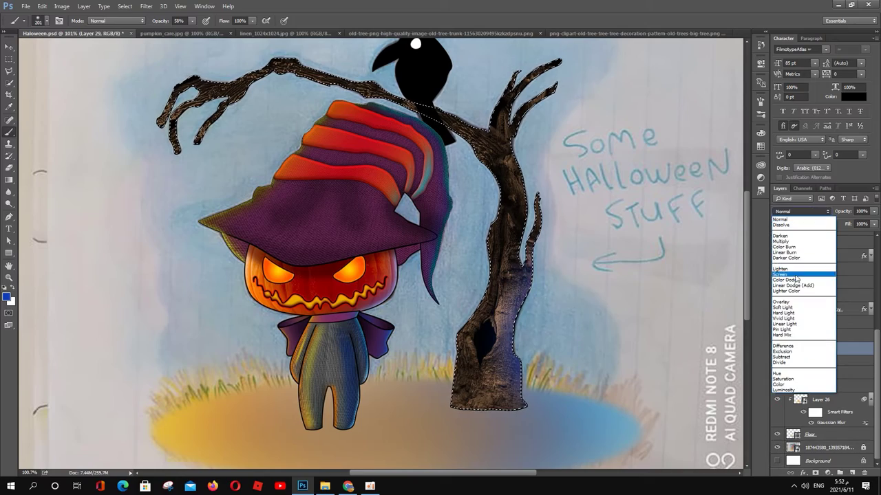
pyautogui.click(802, 282)
pyautogui.click(801, 211)
pyautogui.click(802, 281)
pyautogui.rightClick(554, 391)
pyautogui.moveTo(490, 81); pyautogui.dragTo(480, 81)
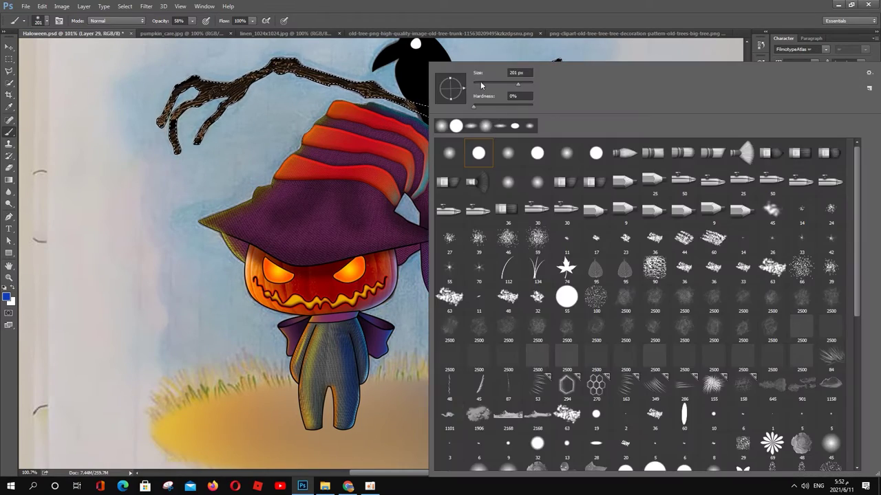
pyautogui.moveTo(527, 227); pyautogui.dragTo(485, 148)
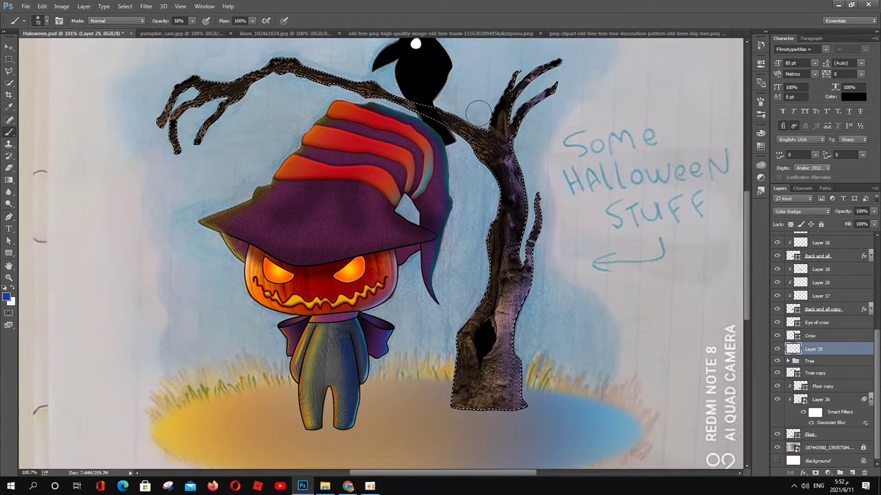
# Paint orange glow along the trunk and upper-left branch on Layer 30 at 39% fill
pyautogui.click(7, 297)
pyautogui.click(702, 174)
pyautogui.click(798, 165)
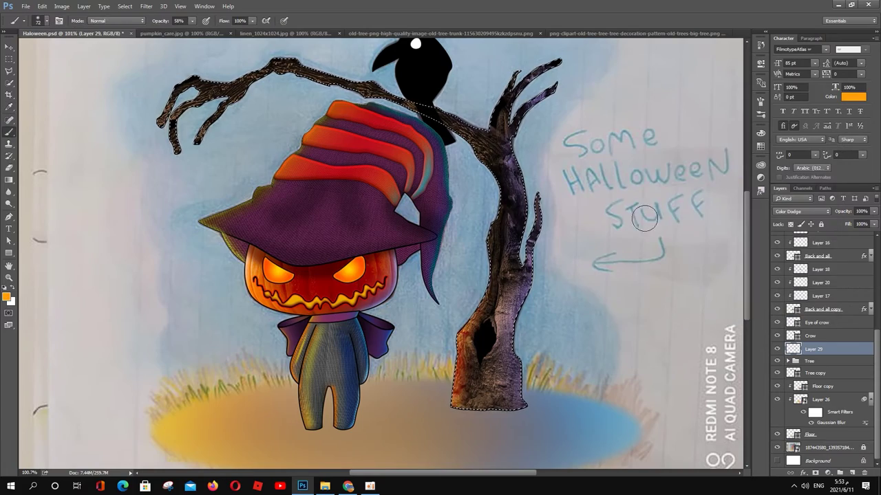
pyautogui.keyDown('ctrl'); pyautogui.click(852, 475); pyautogui.keyUp('ctrl')
pyautogui.click(7, 297)
pyautogui.click(702, 175)
pyautogui.click(806, 167)
pyautogui.moveTo(481, 220); pyautogui.dragTo(463, 313)
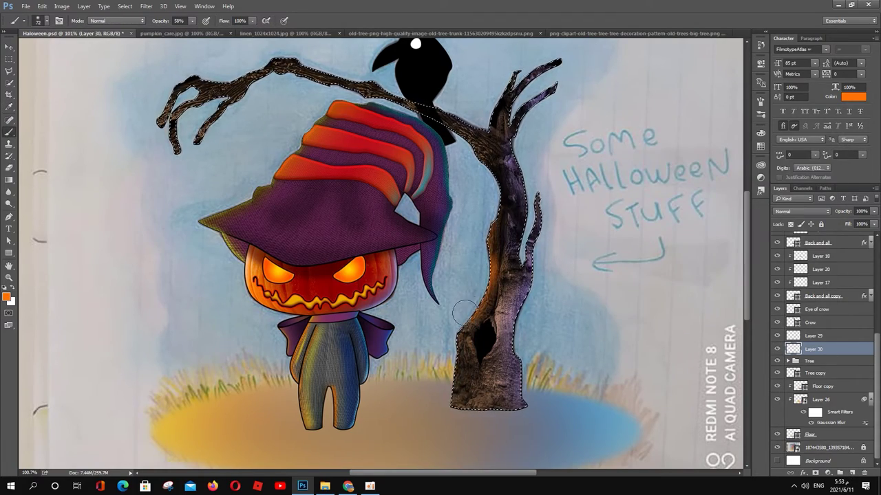
pyautogui.moveTo(483, 178)
pyautogui.mouseDown()
pyautogui.moveTo(304, 79)
pyautogui.moveTo(151, 89)
pyautogui.mouseUp()
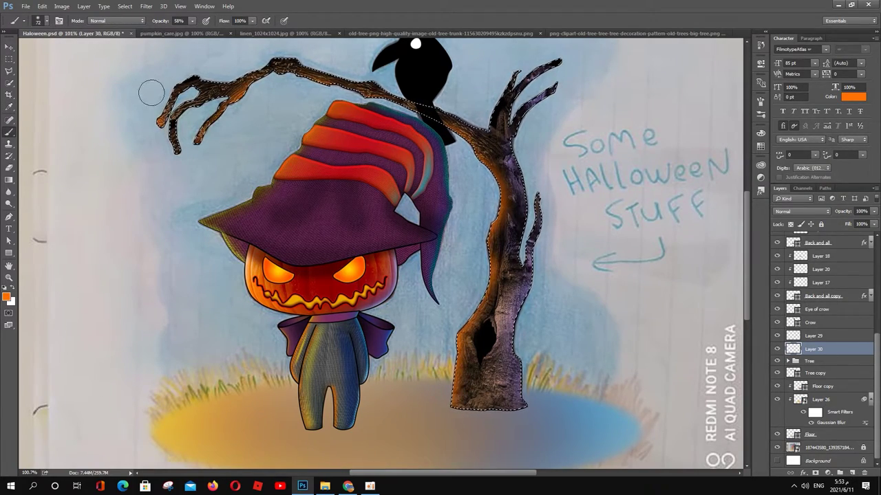
pyautogui.moveTo(851, 238); pyautogui.dragTo(841, 237)
pyautogui.press('v')
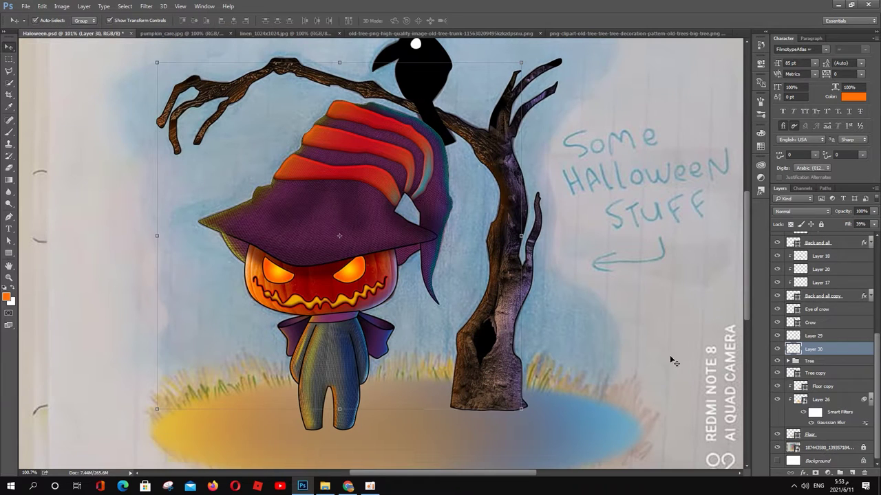
pyautogui.scroll(-2, 297, 255)
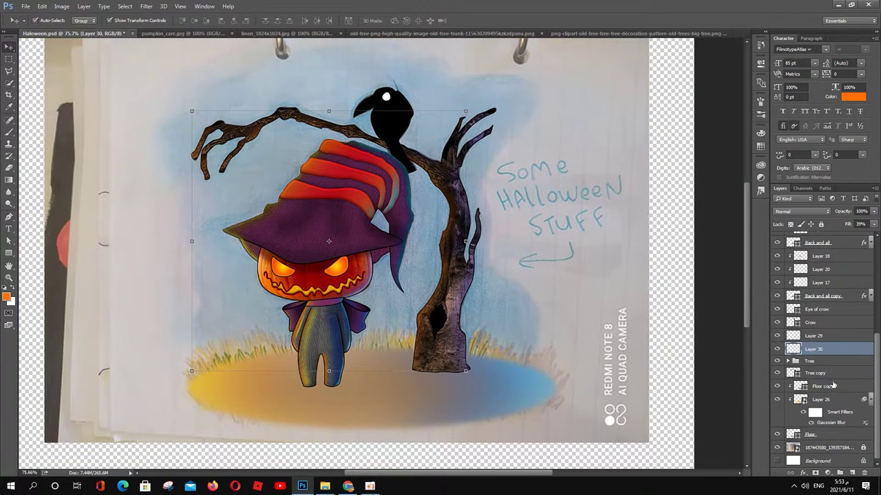
# Duplicate Tree copy as Tree copy 2 and give it an Inner Shadow, trying and dropping Inner Glow
pyautogui.keyDown('alt'); pyautogui.moveTo(819, 372); pyautogui.dragTo(819, 328); pyautogui.keyUp('alt')
pyautogui.doubleClick(847, 323)
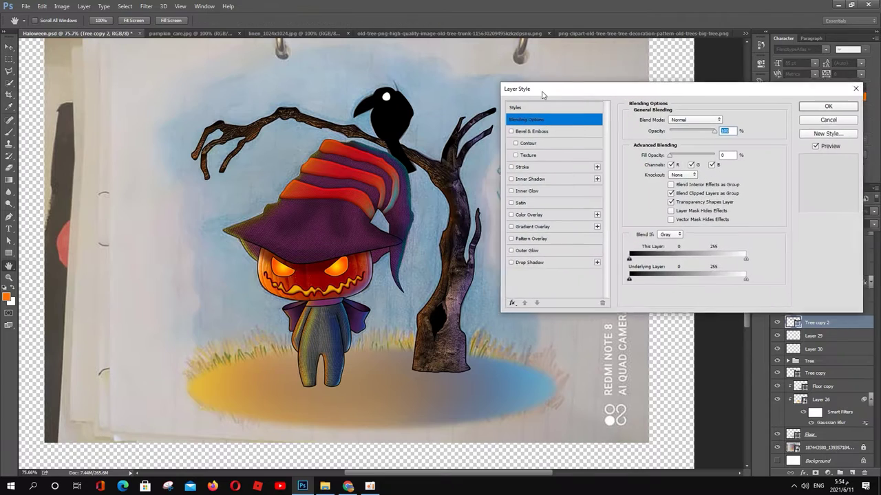
pyautogui.moveTo(542, 95); pyautogui.dragTo(563, 117)
pyautogui.click(551, 200)
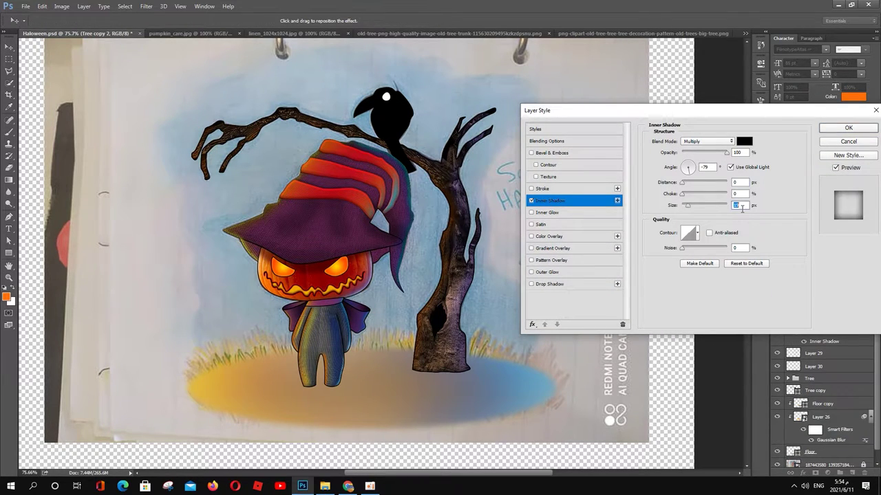
pyautogui.click(545, 213)
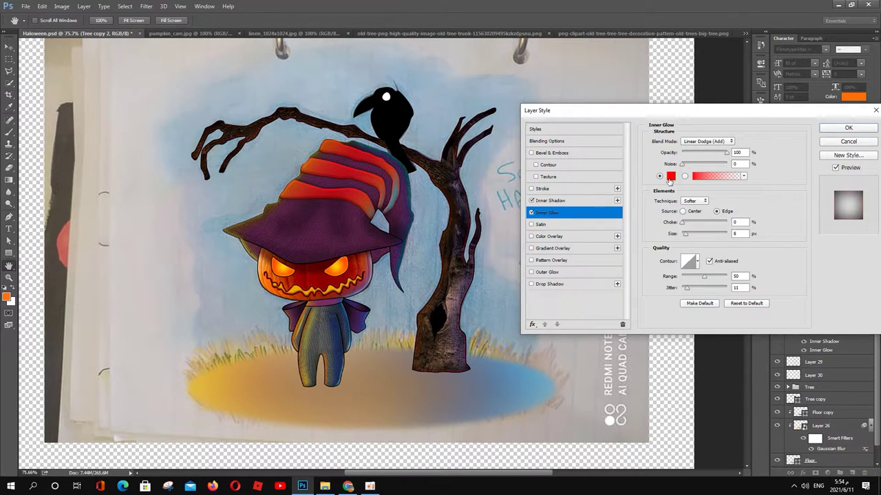
pyautogui.click(670, 177)
pyautogui.click(804, 166)
pyautogui.click(707, 141)
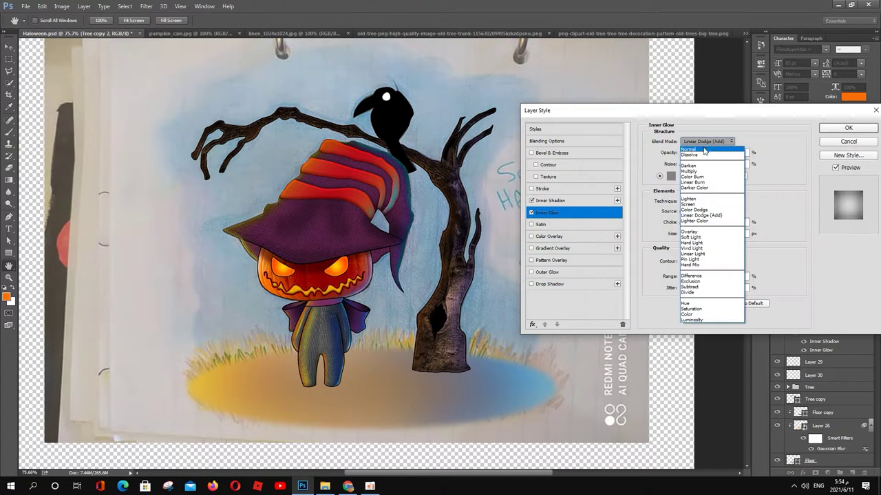
pyautogui.click(531, 213)
pyautogui.scroll(3, 436, 250)
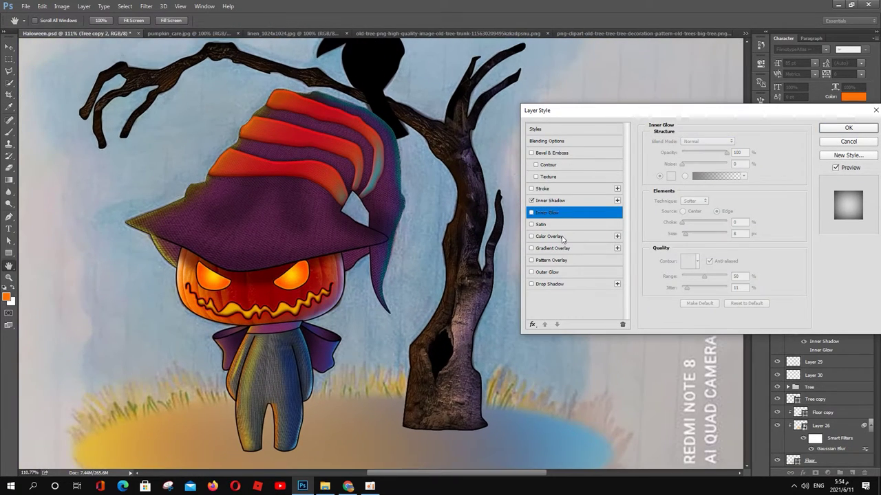
# Add a Multiply Color Overlay at about 57% opacity and apply the style
pyautogui.click(560, 236)
pyautogui.moveTo(726, 153); pyautogui.dragTo(710, 154)
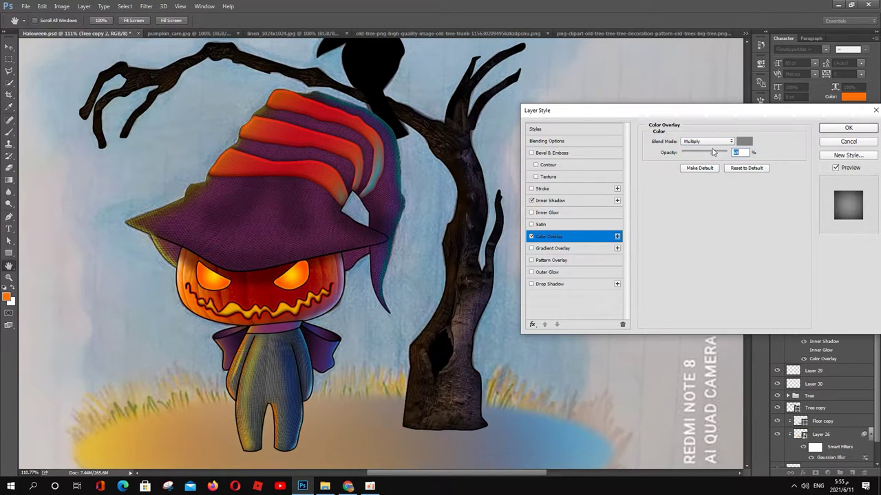
pyautogui.press('Return')
pyautogui.scroll(-2, 491, 370)
pyautogui.scroll(-1, 507, 374)
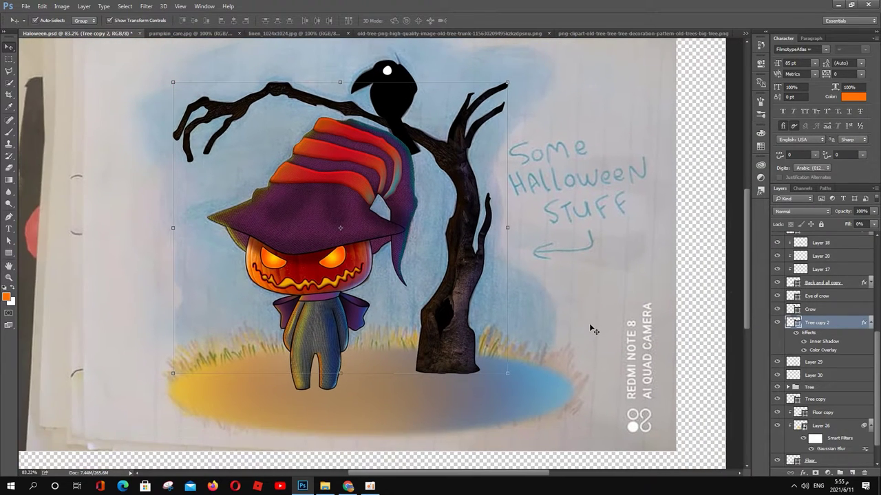
# Paint the tree's black floor shadow with a 46 px brush on new Layers 31 and 32
pyautogui.press('b')
pyautogui.hotkey('ctrl', 'shift', 'alt', 'n')
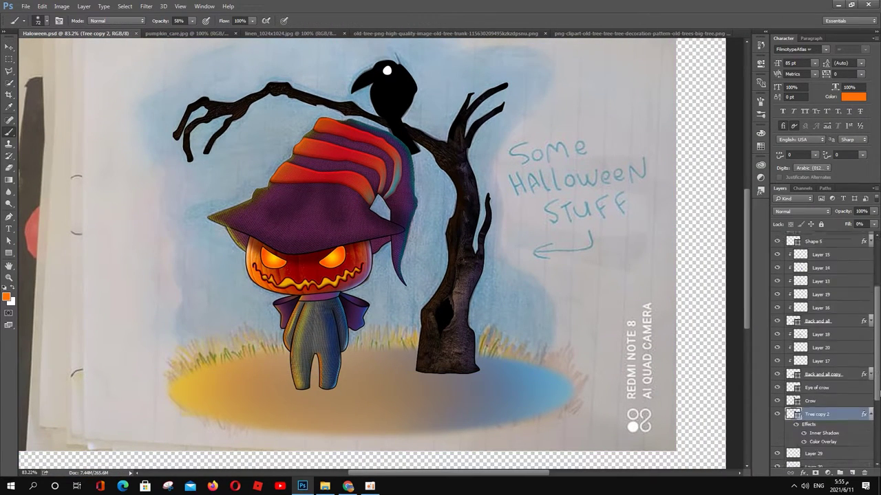
pyautogui.moveTo(473, 375); pyautogui.dragTo(457, 379)
pyautogui.press('d')
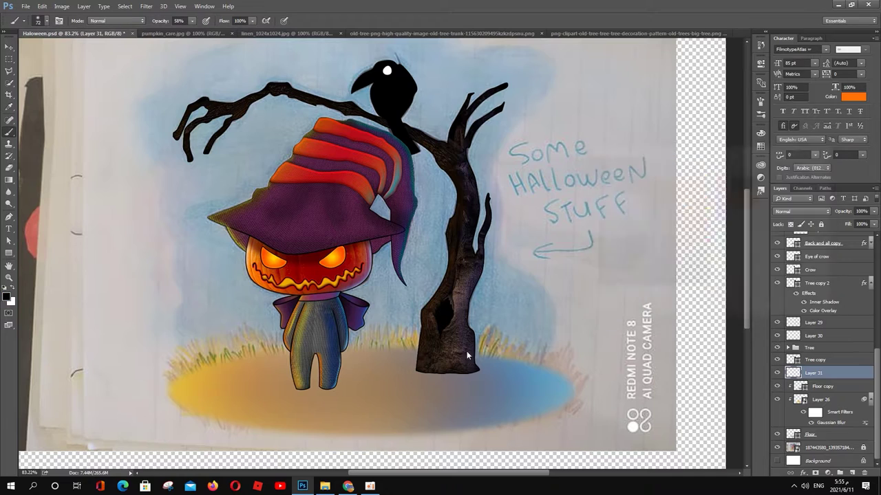
pyautogui.rightClick(467, 351)
pyautogui.doubleClick(459, 396)
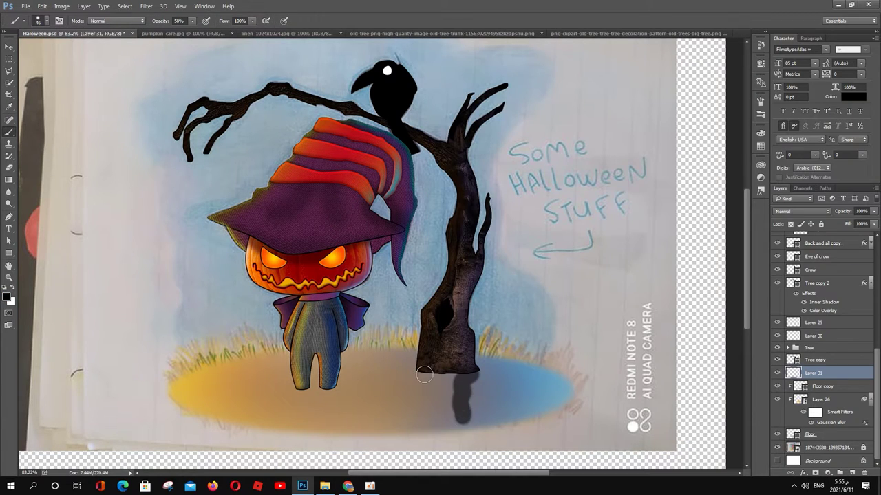
pyautogui.click(851, 473)
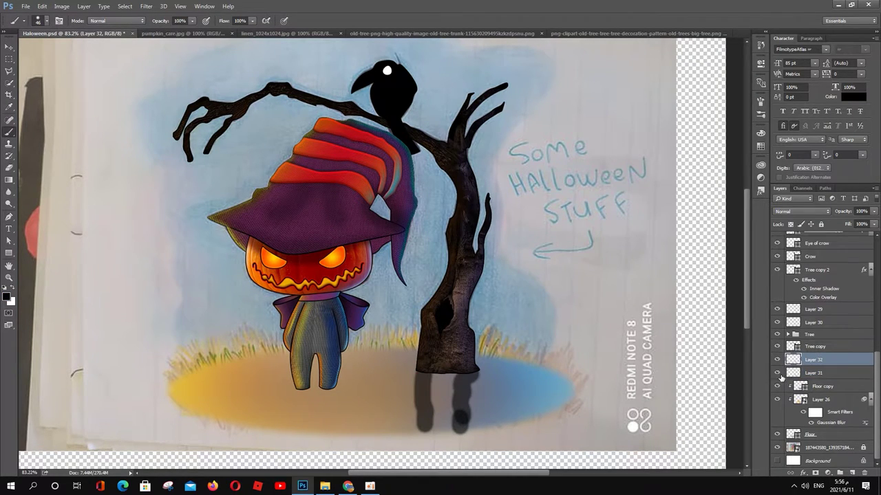
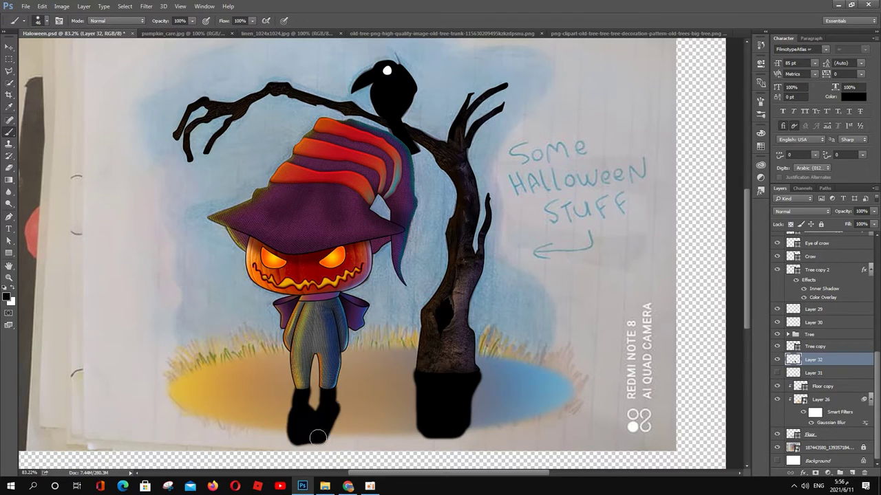
# Try a Gaussian Blur on the shadow shapes, undo it, and review the History panel
pyautogui.click(146, 6)
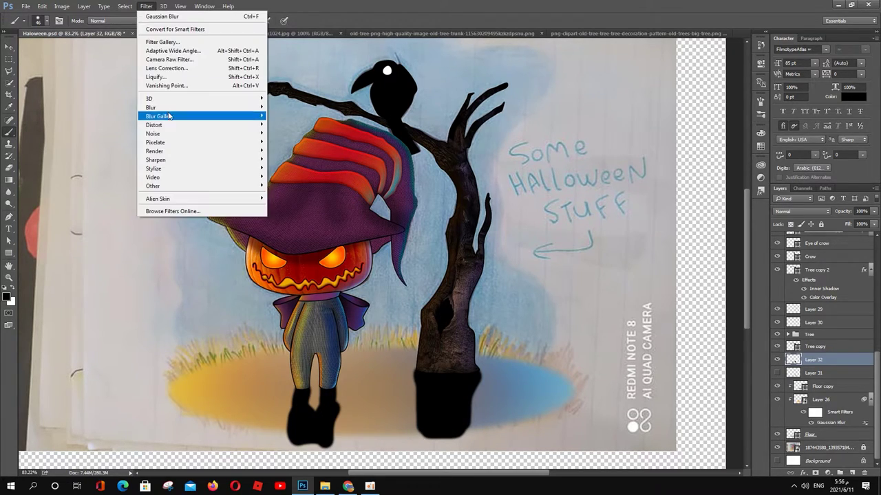
pyautogui.click(296, 137)
pyautogui.press('Return')
pyautogui.hotkey('ctrl', 'z')
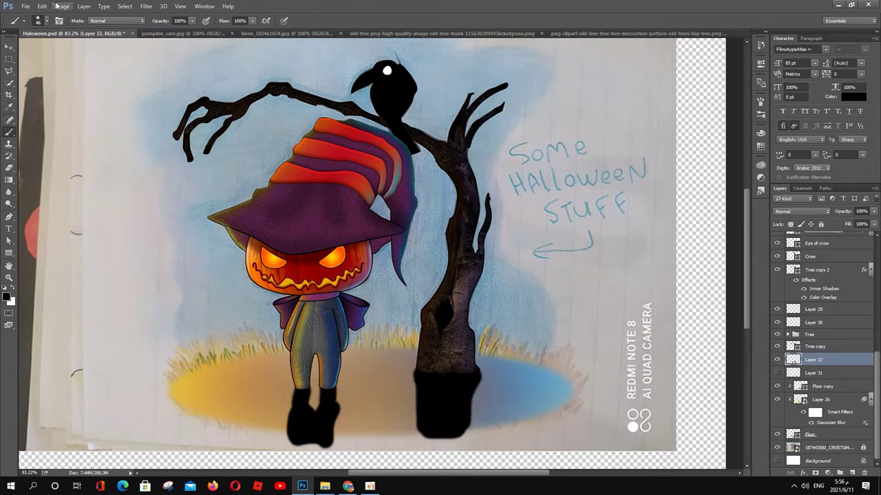
pyautogui.click(760, 45)
pyautogui.click(326, 399)
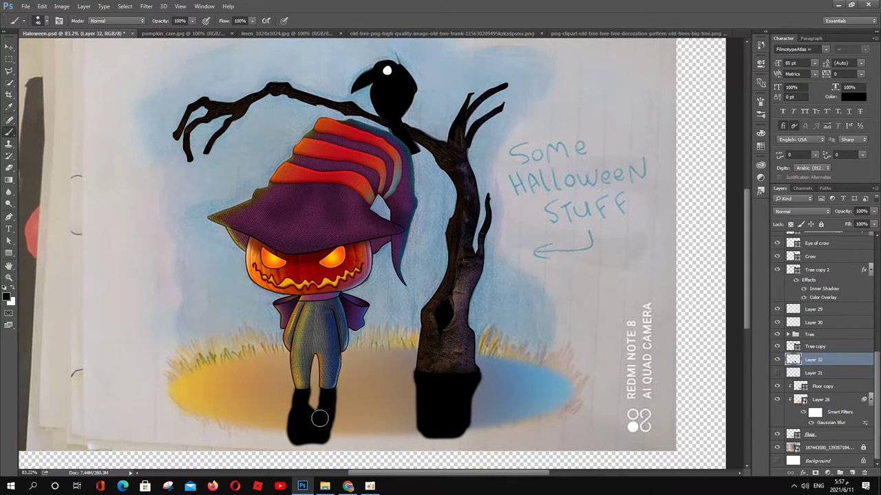
# Gaussian Blur the shadow shapes and set Layer 32 to Multiply at 55% fill
pyautogui.click(146, 6)
pyautogui.click(281, 155)
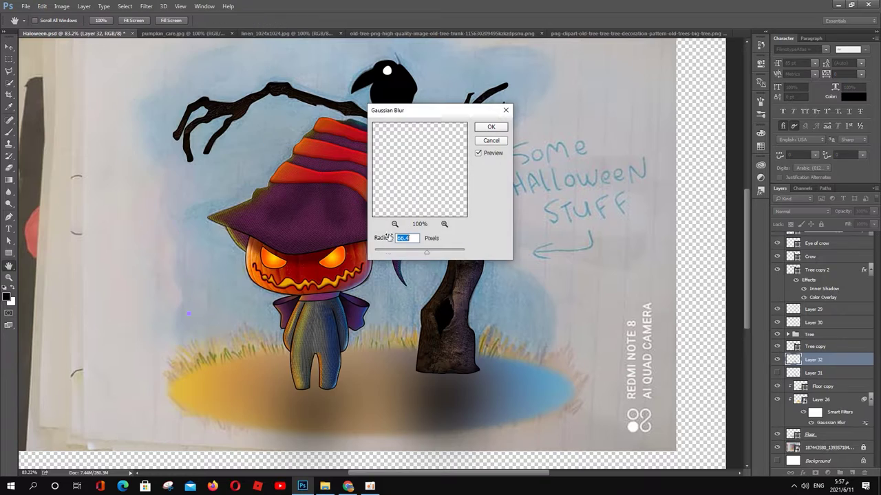
pyautogui.click(492, 127)
pyautogui.click(802, 211)
pyautogui.click(798, 235)
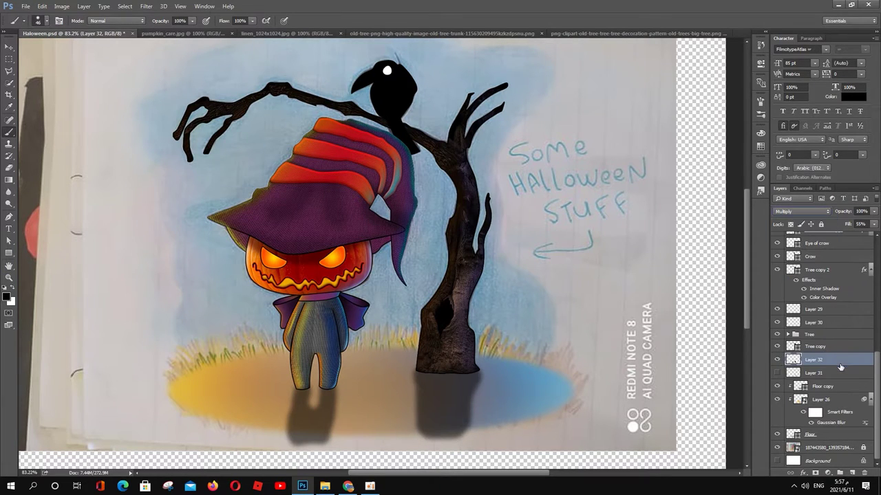
# Choose an 80 px brush and add a new layer above the paper photo layer
pyautogui.rightClick(83, 199)
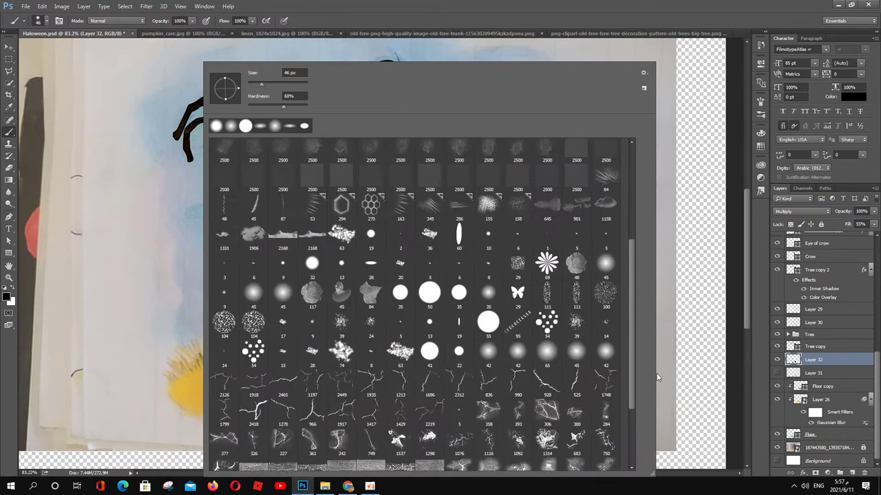
pyautogui.click(251, 84)
pyautogui.press('Return')
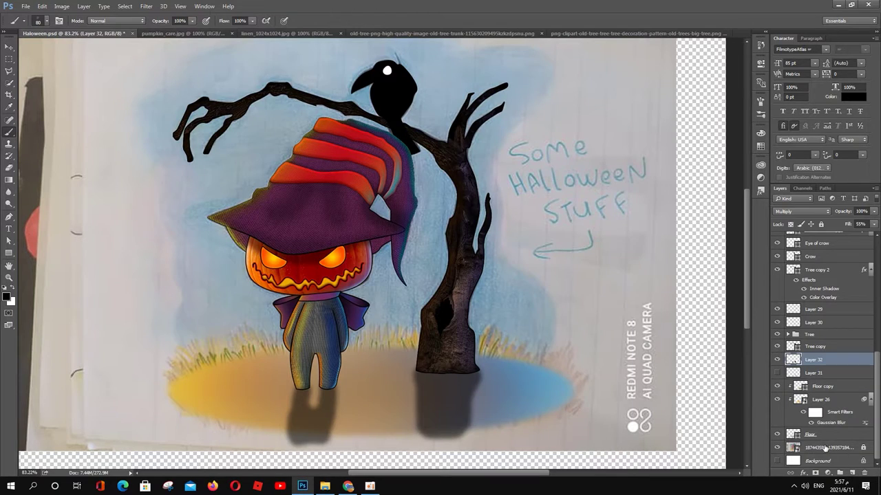
pyautogui.click(825, 448)
pyautogui.click(852, 474)
# Resize the brush and spray dark speckles around the tree, branch, crow and pumpkin
pyautogui.rightClick(233, 66)
pyautogui.moveTo(289, 81); pyautogui.dragTo(314, 82)
pyautogui.press('Return')
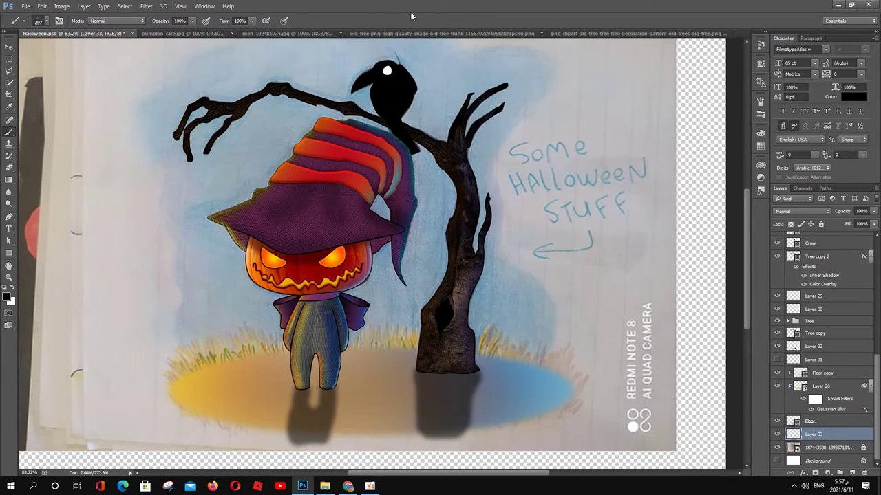
pyautogui.moveTo(213, 124); pyautogui.dragTo(427, 82)
pyautogui.moveTo(495, 282); pyautogui.dragTo(234, 275)
pyautogui.moveTo(302, 117); pyautogui.dragTo(323, 89)
# Switch the paint colour to blue and make the brush much larger
pyautogui.click(7, 296)
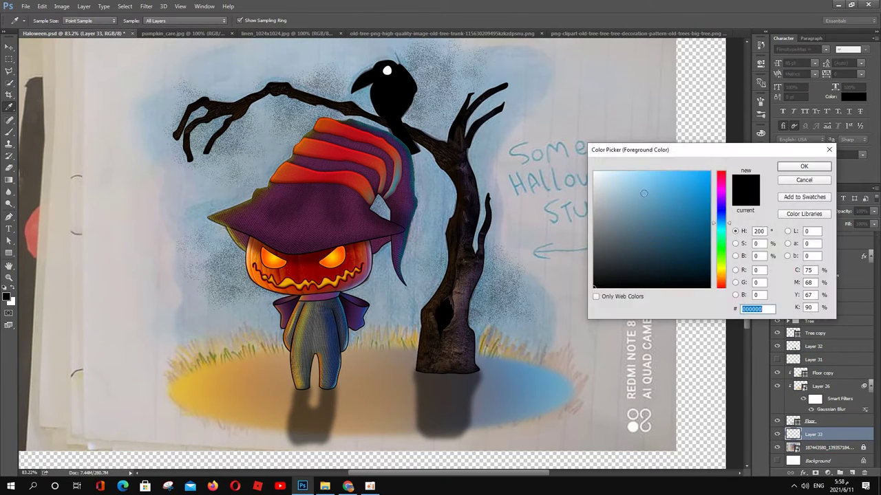
pyautogui.click(688, 186)
pyautogui.click(796, 165)
pyautogui.rightClick(148, 64)
pyautogui.scroll(-5, 557, 418)
pyautogui.scroll(5, 558, 212)
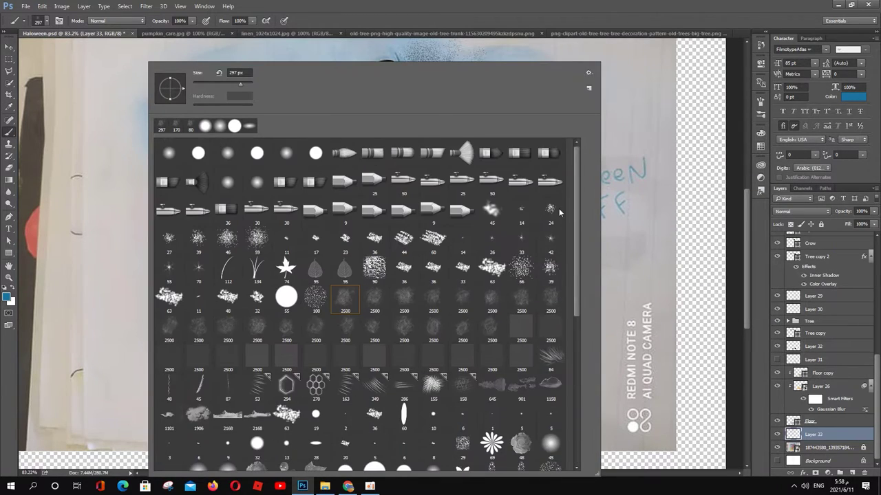
pyautogui.press('Escape')
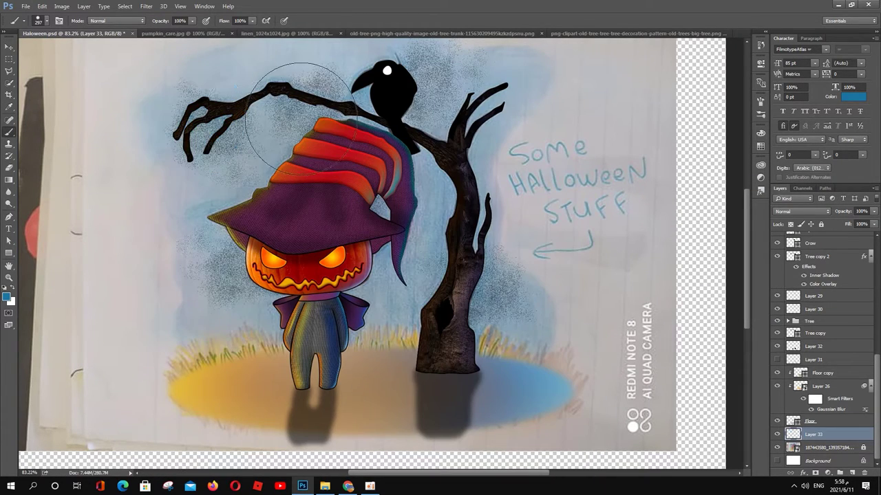
pyautogui.rightClick(185, 163)
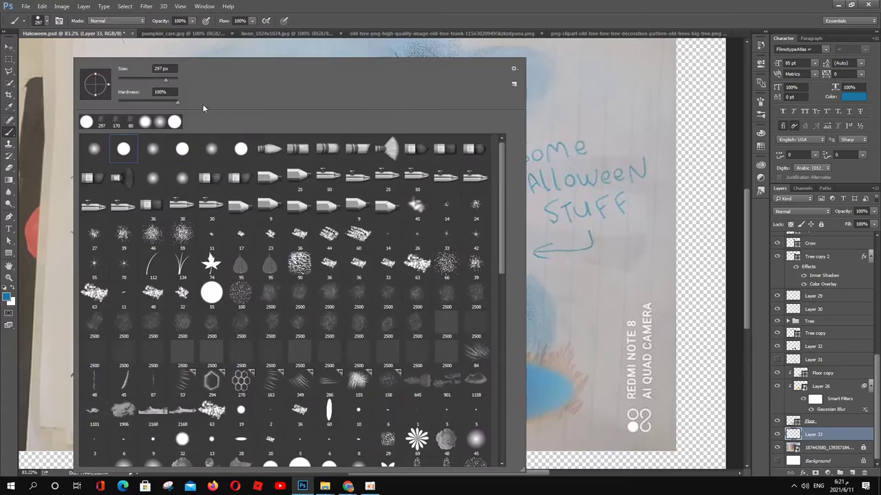
pyautogui.scroll(-10, 518, 385)
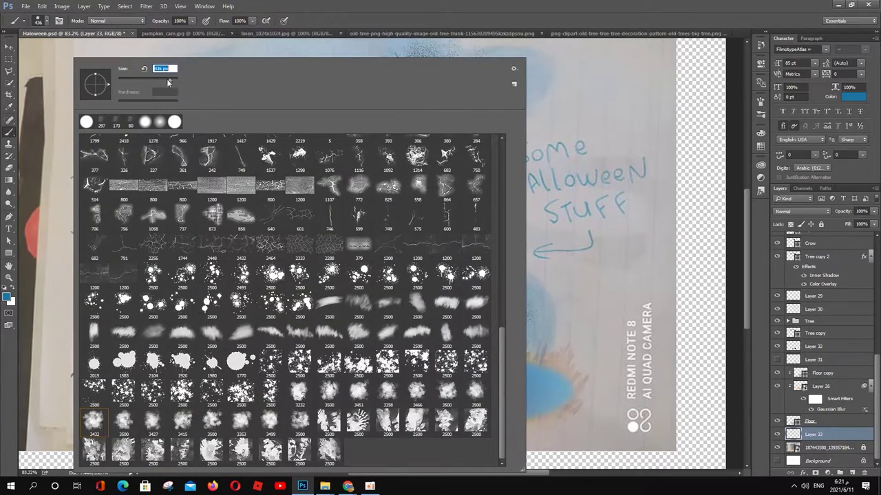
pyautogui.moveTo(167, 82); pyautogui.dragTo(172, 82)
pyautogui.press('Return')
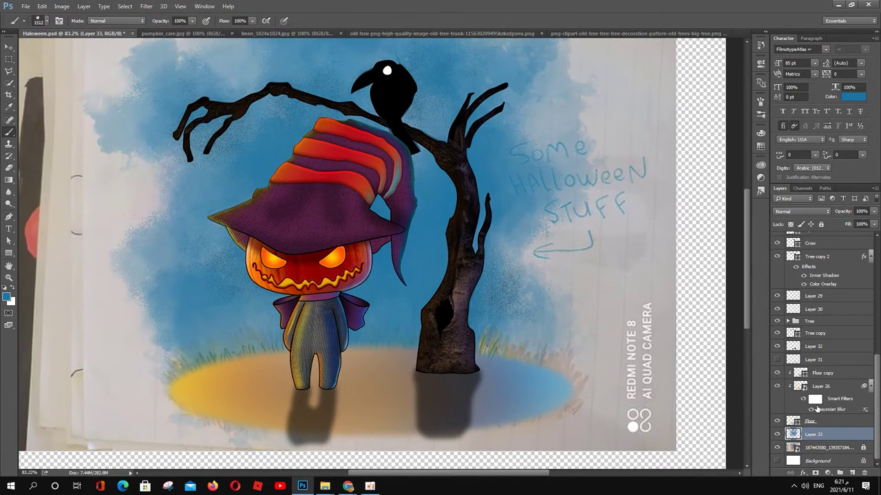
# Toggle the paper photo's visibility and add a new layer above Layer 33
pyautogui.press('v')
pyautogui.click(776, 447)
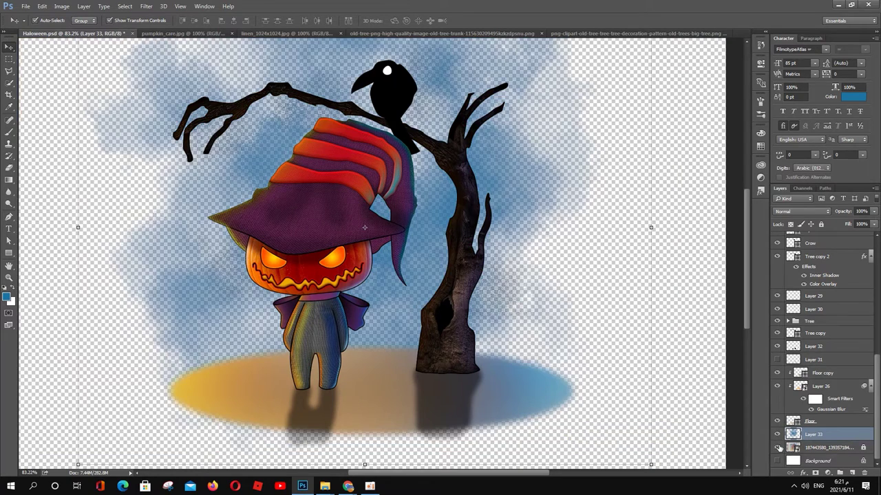
pyautogui.click(777, 447)
pyautogui.click(852, 473)
# Lower the blue wash's fill and give Layer 33 a deep blue Color Overlay
pyautogui.press('b')
pyautogui.rightClick(501, 228)
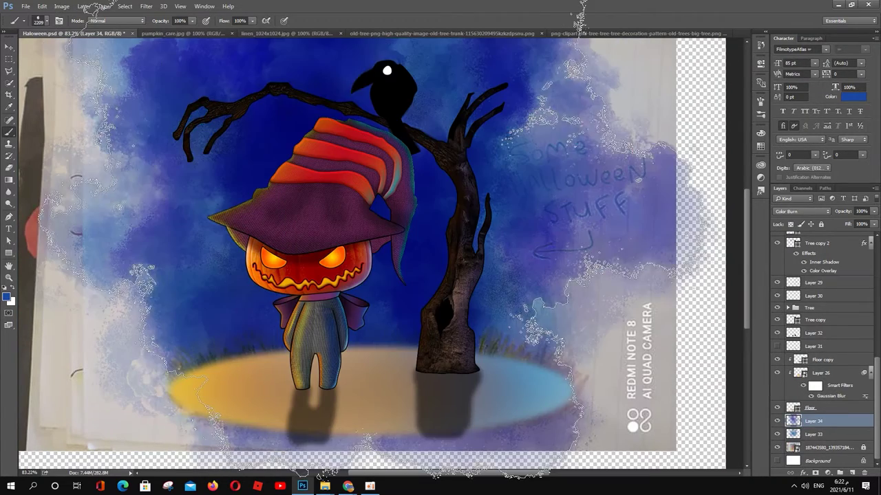
pyautogui.moveTo(871, 235)
pyautogui.mouseDown()
pyautogui.moveTo(843, 235)
pyautogui.moveTo(860, 237)
pyautogui.mouseUp()
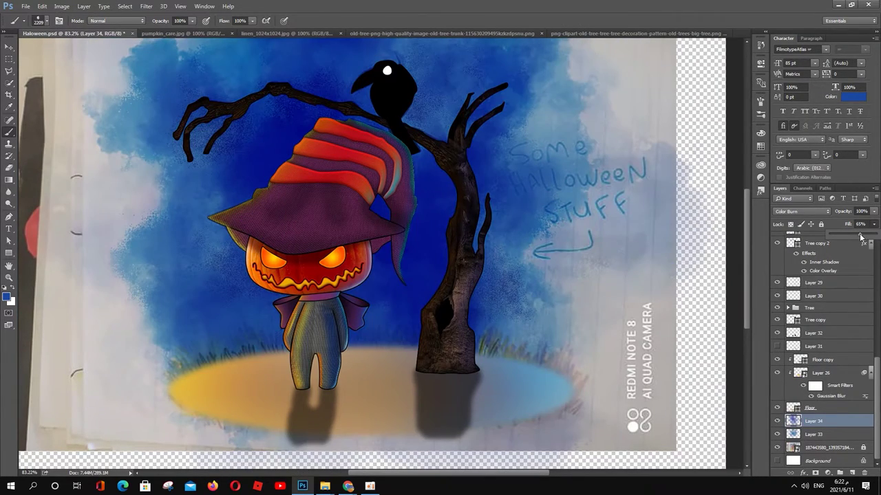
pyautogui.doubleClick(834, 436)
pyautogui.moveTo(338, 89); pyautogui.dragTo(649, 33)
pyautogui.click(586, 153)
pyautogui.click(798, 58)
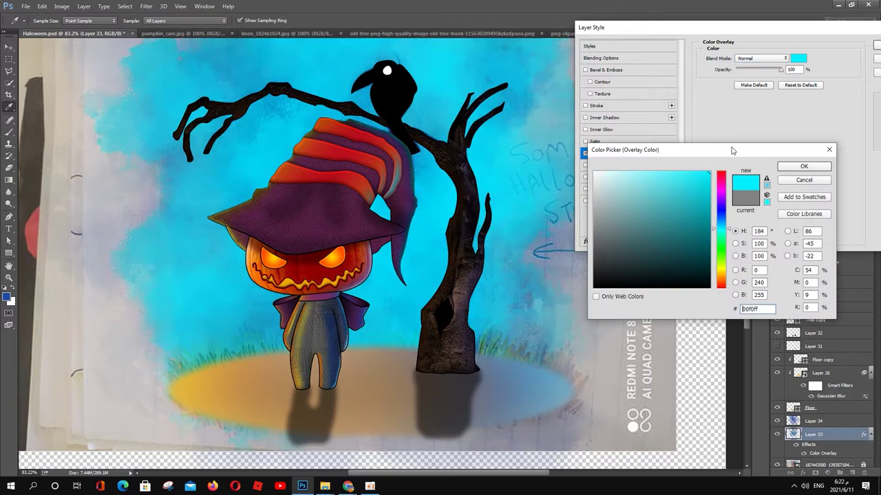
pyautogui.moveTo(447, 275)
pyautogui.mouseDown()
pyautogui.moveTo(365, 55)
pyautogui.moveTo(385, 90)
pyautogui.mouseUp()
pyautogui.click(804, 166)
pyautogui.click(875, 45)
# Pick a large 2500 px cloud brush and confirm the paint colour
pyautogui.press('b')
pyautogui.rightClick(430, 63)
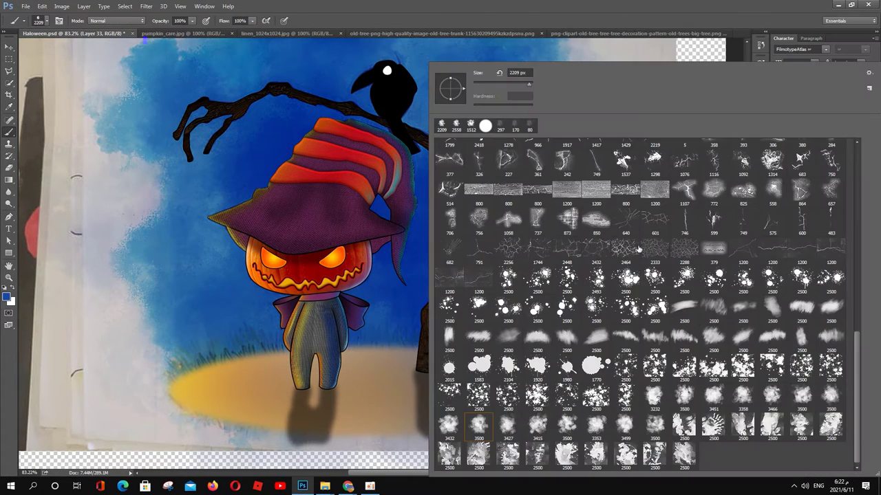
pyautogui.doubleClick(478, 425)
pyautogui.click(7, 297)
pyautogui.click(804, 166)
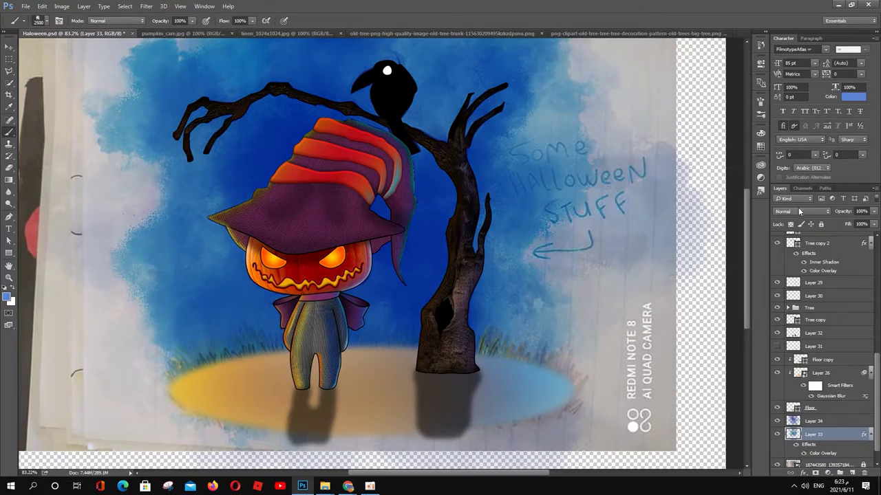
# Add an Overlay-mode Layer 35 and lighten the right side of the sky
pyautogui.click(851, 473)
pyautogui.click(794, 214)
pyautogui.click(780, 301)
pyautogui.click(375, 69)
pyautogui.rightClick(375, 69)
pyautogui.press('Escape')
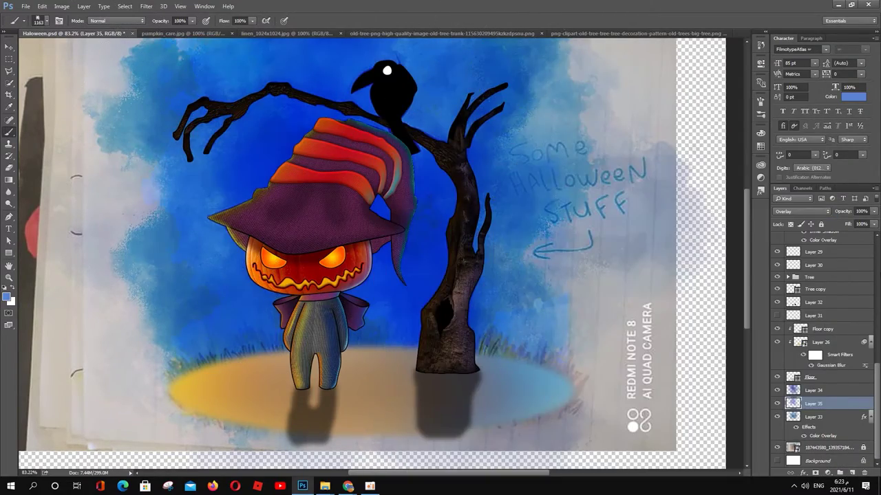
# Hide the paper photo, select the Background layer and fit the image in view
pyautogui.press('v')
pyautogui.click(778, 448)
pyautogui.click(819, 460)
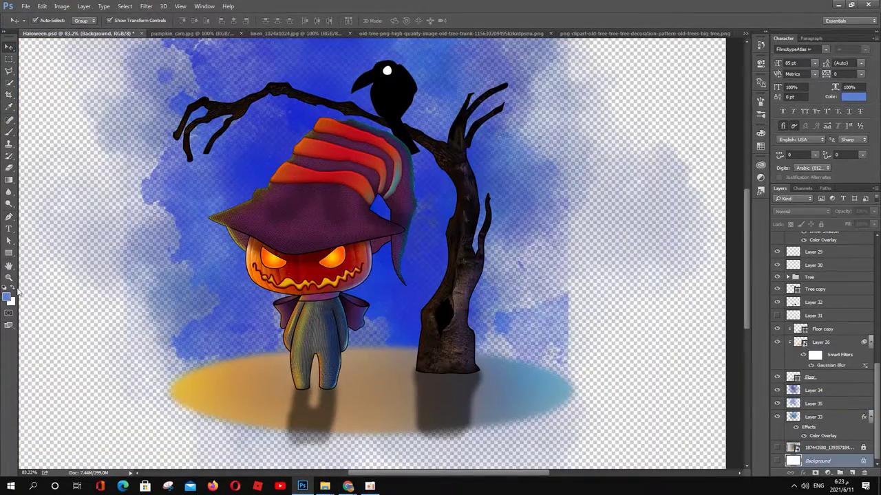
pyautogui.hotkey('ctrl', '0')
pyautogui.click(8, 254)
# Add a dark blue Solid Color fill layer
pyautogui.click(826, 473)
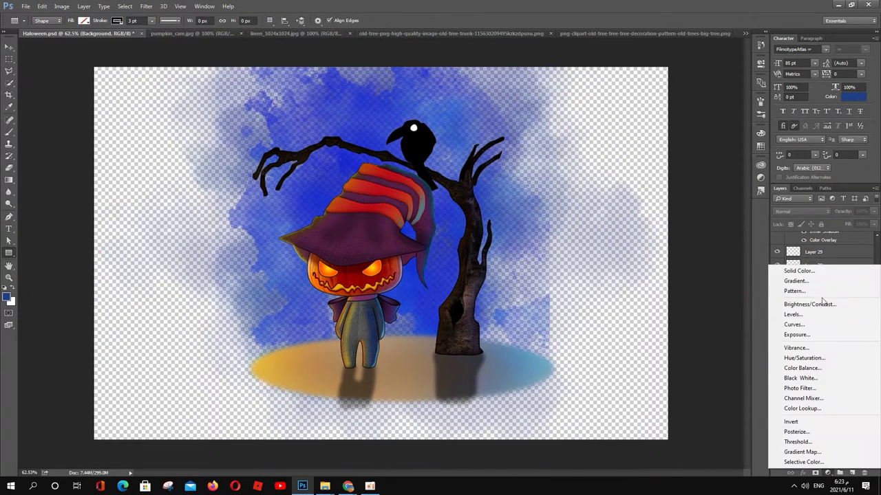
pyautogui.click(788, 269)
pyautogui.click(804, 166)
pyautogui.press('b')
pyautogui.rightClick(434, 65)
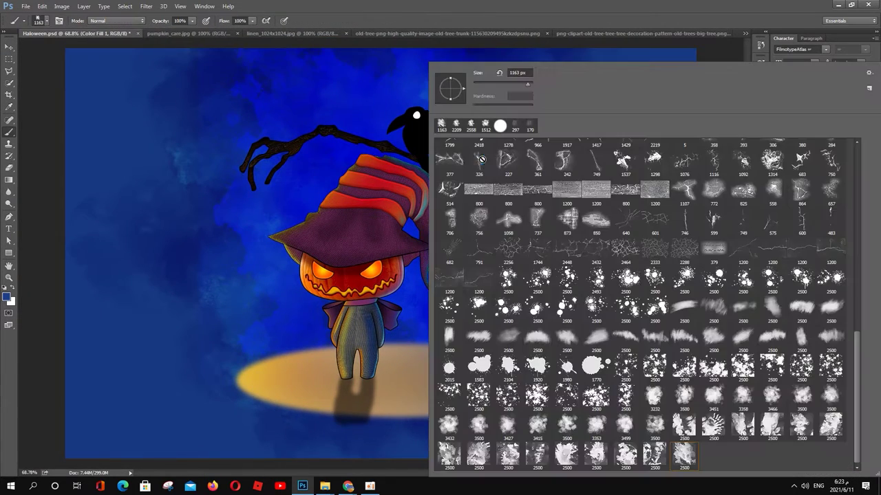
pyautogui.scroll(2, 647, 310)
pyautogui.press('Escape')
# Compare Layer 34's glow on and off, then pick a textured cloud brush for Layer 35
pyautogui.click(812, 377)
pyautogui.click(777, 377)
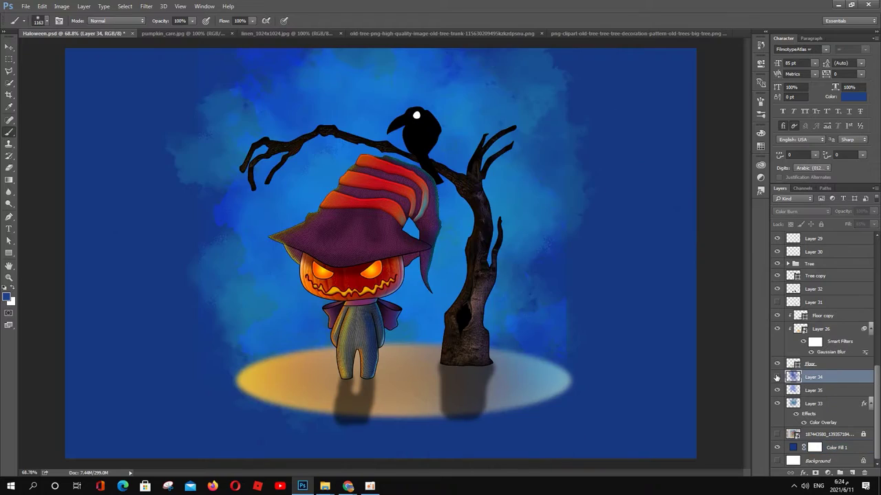
pyautogui.click(776, 377)
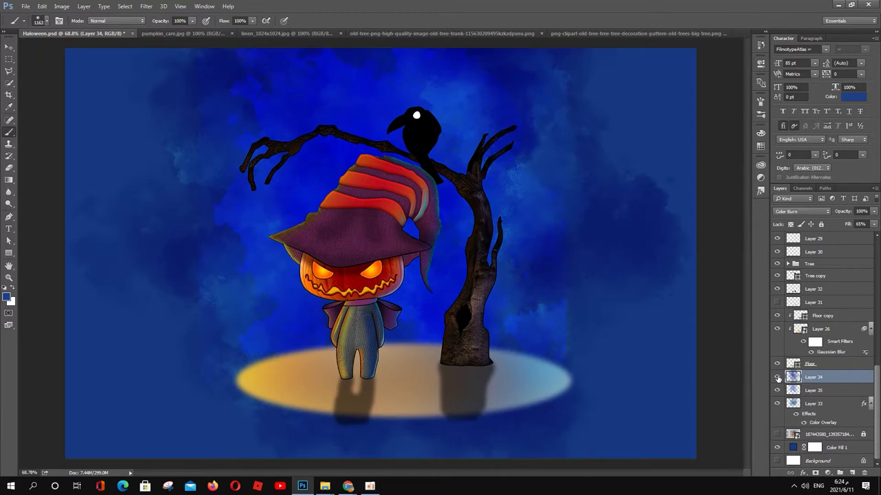
pyautogui.click(813, 390)
pyautogui.rightClick(609, 222)
pyautogui.scroll(-5, 640, 303)
pyautogui.scroll(-5, 639, 303)
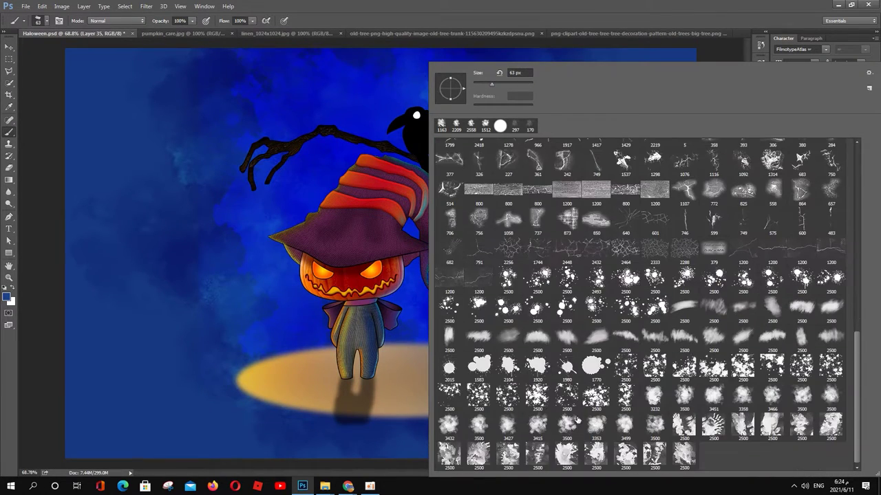
pyautogui.doubleClick(480, 366)
pyautogui.rightClick(559, 58)
pyautogui.press('Return')
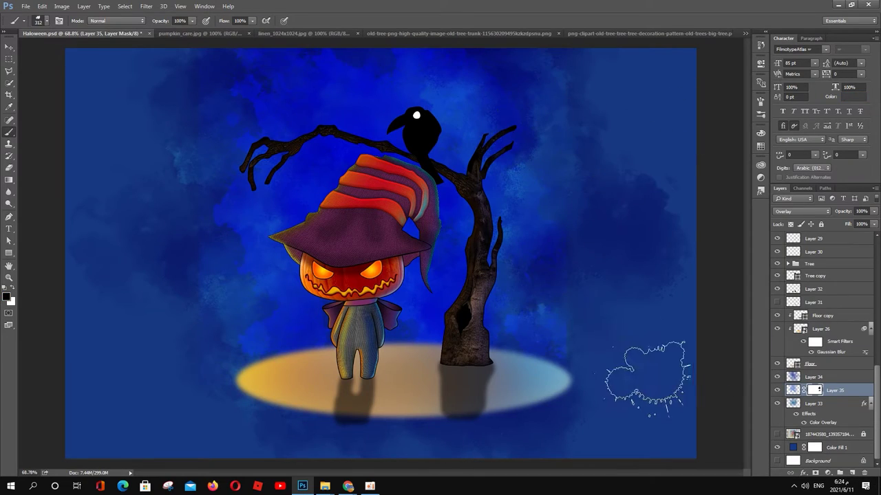
# Set Layer 35 to Linear Burn with 15% fill
pyautogui.click(9, 47)
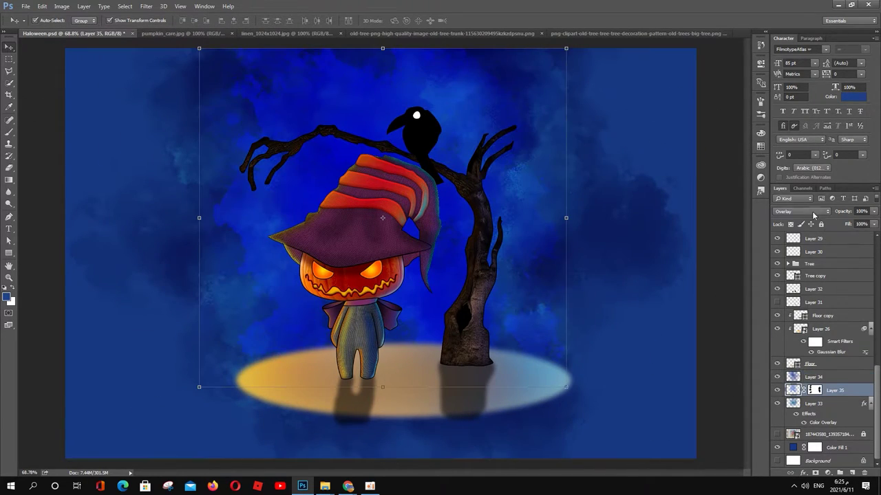
pyautogui.scroll(7, 814, 215)
pyautogui.click(874, 224)
pyautogui.moveTo(868, 235); pyautogui.dragTo(834, 234)
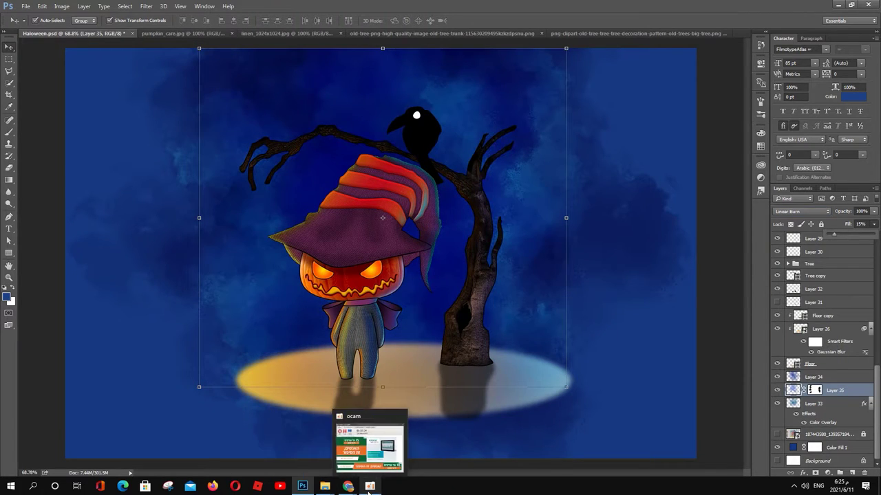
# Adjust Tree copy 2's opacity and hide the Layer 32 shadows under the pumpkin and tree
pyautogui.click(500, 406)
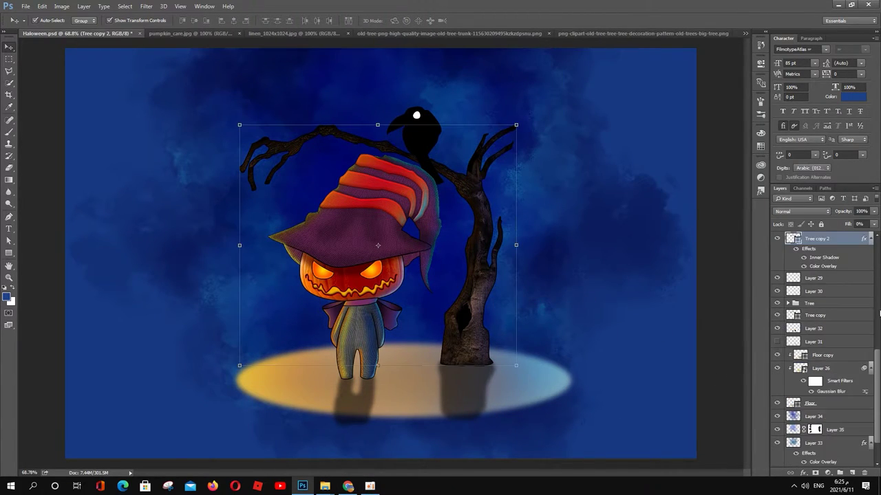
pyautogui.scroll(10, 879, 273)
pyautogui.scroll(-5, 879, 273)
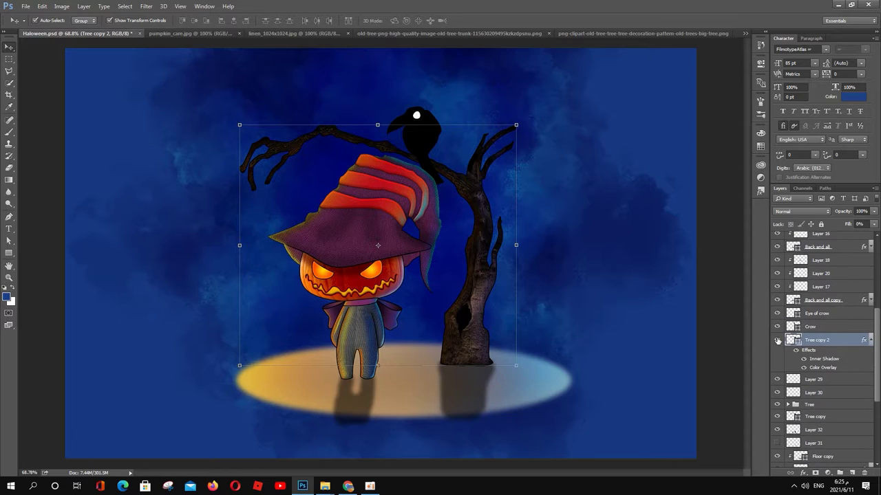
pyautogui.click(874, 211)
pyautogui.moveTo(872, 222); pyautogui.dragTo(861, 221)
pyautogui.click(577, 360)
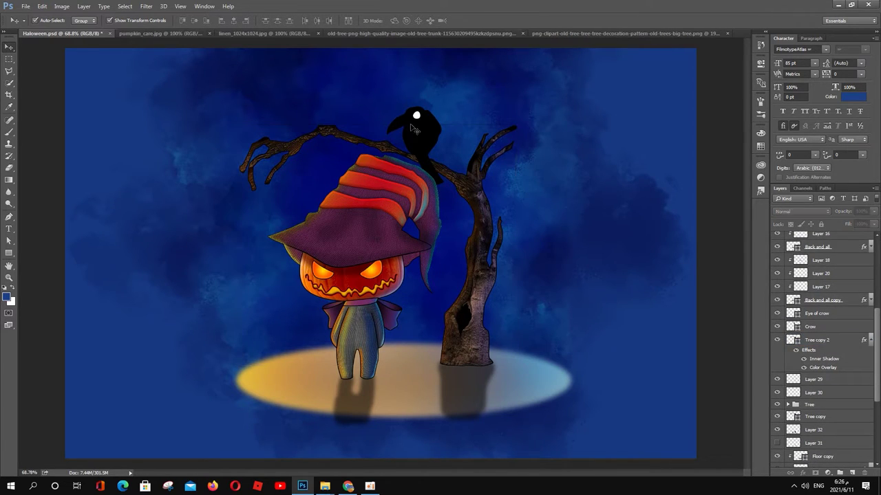
pyautogui.click(517, 404)
pyautogui.click(778, 289)
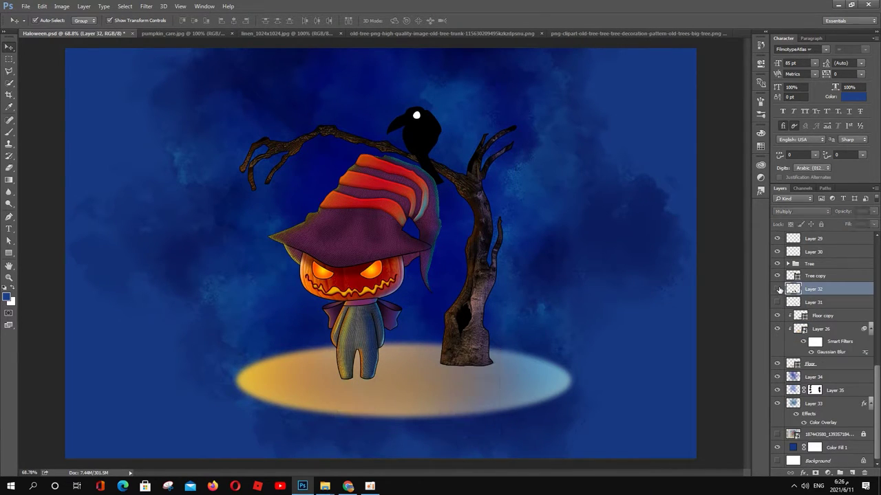
# Place bw-grunge-texture-4 from the Images FX Textures folder into the Halloween document
pyautogui.click(325, 487)
pyautogui.click(241, 31)
pyautogui.doubleClick(816, 137)
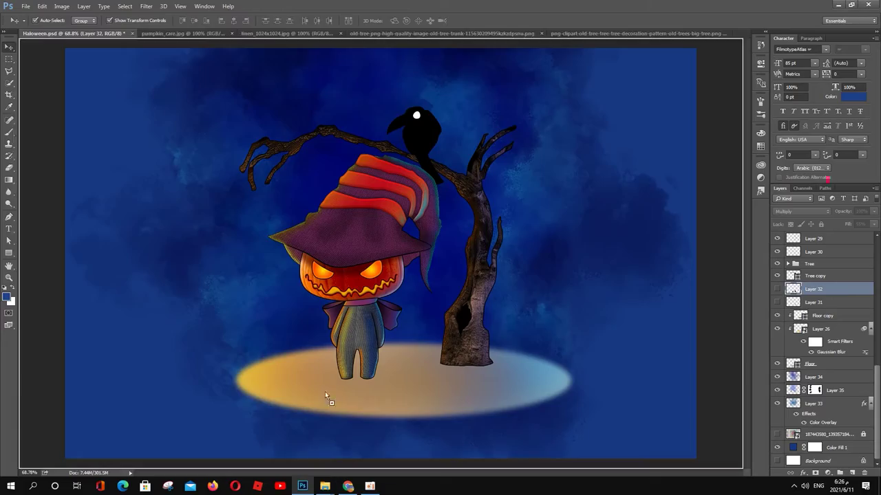
pyautogui.moveTo(424, 389); pyautogui.dragTo(324, 391)
pyautogui.press('Return')
# Move the grunge texture below Layer 26 and transform it into a perspective floor plane
pyautogui.click(812, 378)
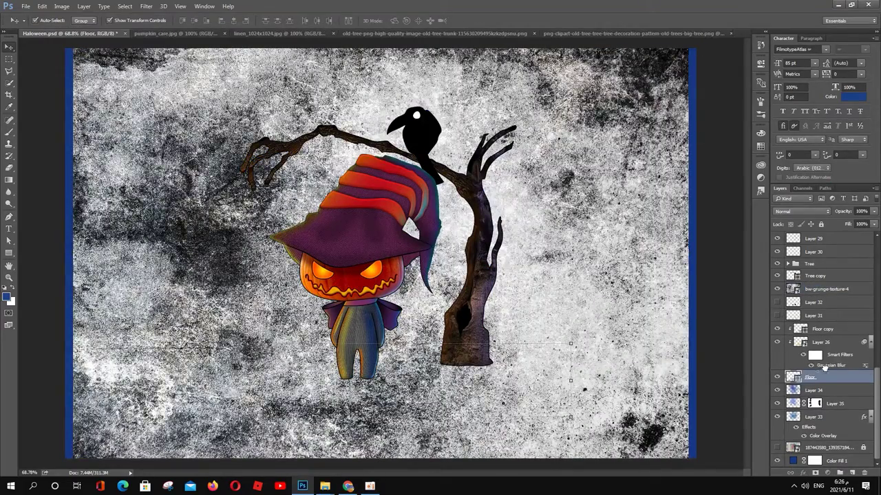
pyautogui.moveTo(824, 368); pyautogui.dragTo(824, 365)
pyautogui.hotkey('ctrl', 't')
pyautogui.moveTo(691, 46)
pyautogui.mouseDown()
pyautogui.moveTo(739, 316)
pyautogui.moveTo(537, 320)
pyautogui.mouseUp()
pyautogui.moveTo(413, 324); pyautogui.dragTo(589, 313)
pyautogui.moveTo(351, 406); pyautogui.dragTo(358, 417)
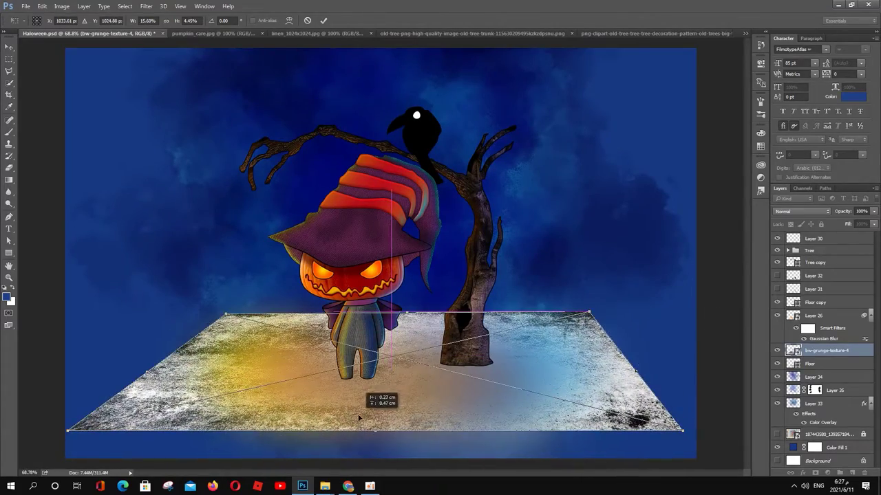
pyautogui.moveTo(68, 430); pyautogui.dragTo(20, 447)
pyautogui.moveTo(682, 431); pyautogui.dragTo(737, 442)
pyautogui.press('Return')
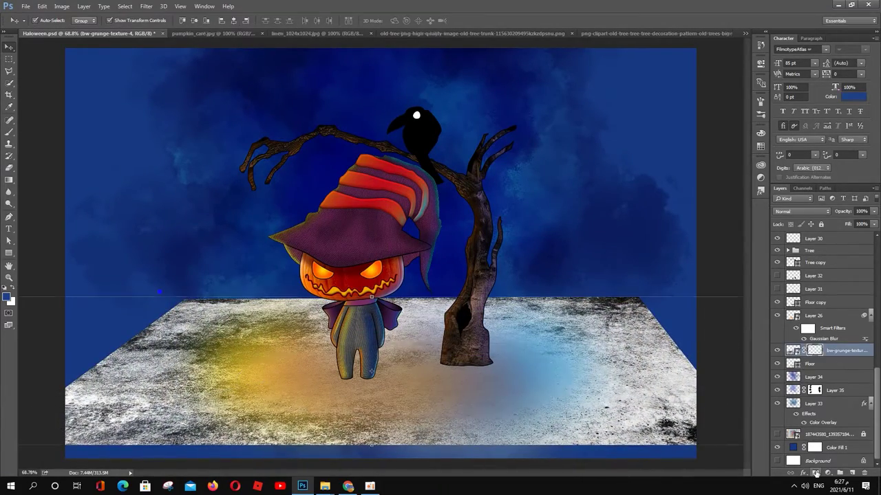
# Give the grunge floor a hiding mask, Multiply blending, and clip it to the floor below
pyautogui.keyDown('alt'); pyautogui.click(815, 474); pyautogui.keyUp('alt')
pyautogui.click(802, 211)
pyautogui.click(811, 241)
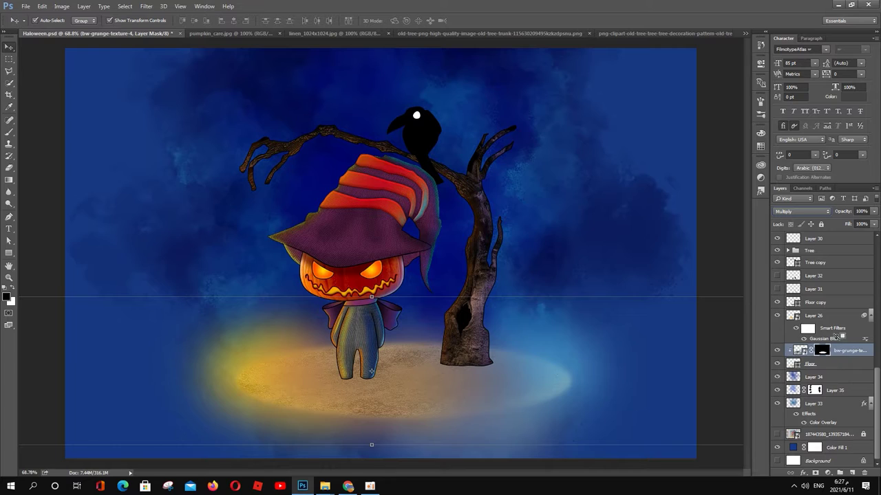
pyautogui.keyDown('alt'); pyautogui.click(835, 303); pyautogui.keyUp('alt')
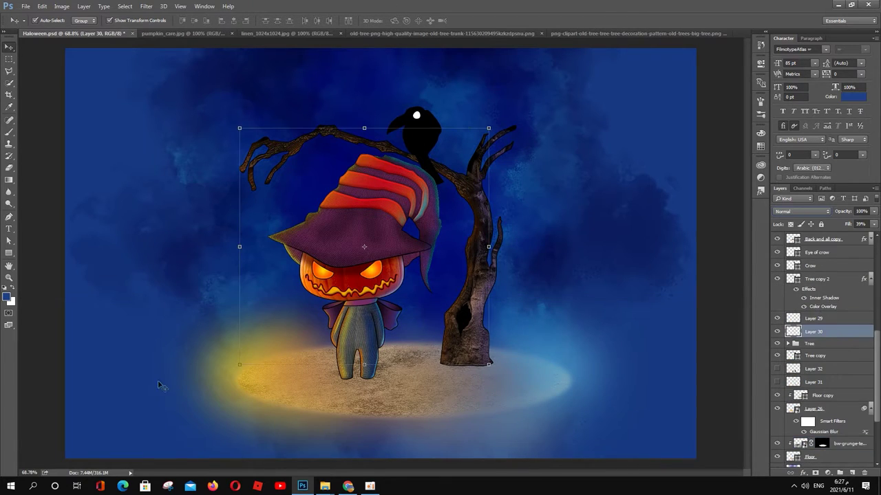
pyautogui.click(819, 315)
pyautogui.click(846, 352)
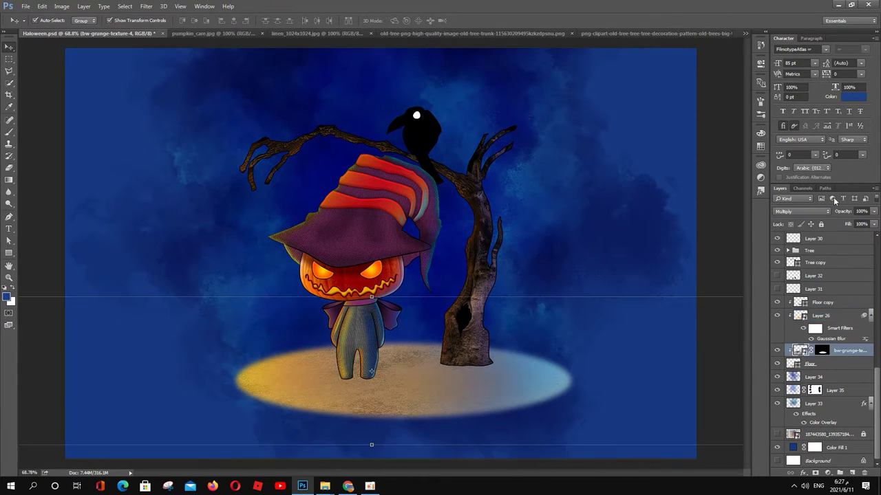
# Open bw-grunge-texture-4.jpg in Photoshop and drag it into Halloween.psd
pyautogui.click(325, 487)
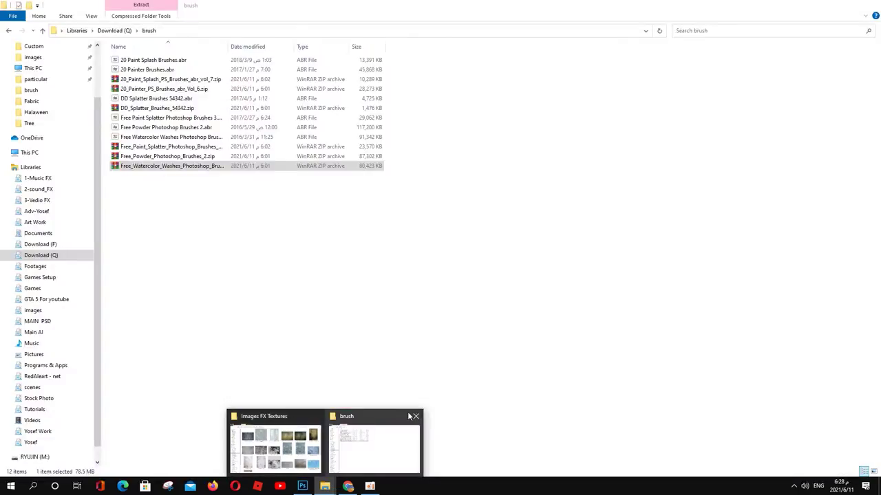
pyautogui.click(275, 449)
pyautogui.doubleClick(425, 385)
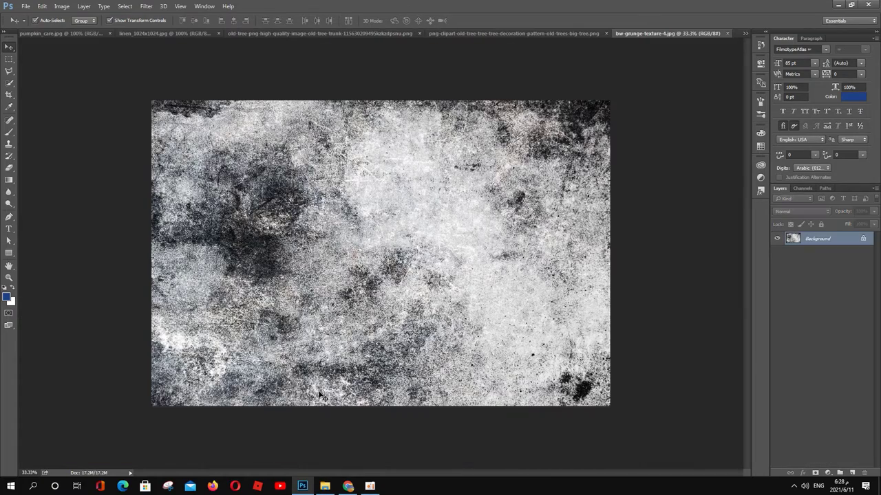
pyautogui.moveTo(855, 250); pyautogui.dragTo(84, 33)
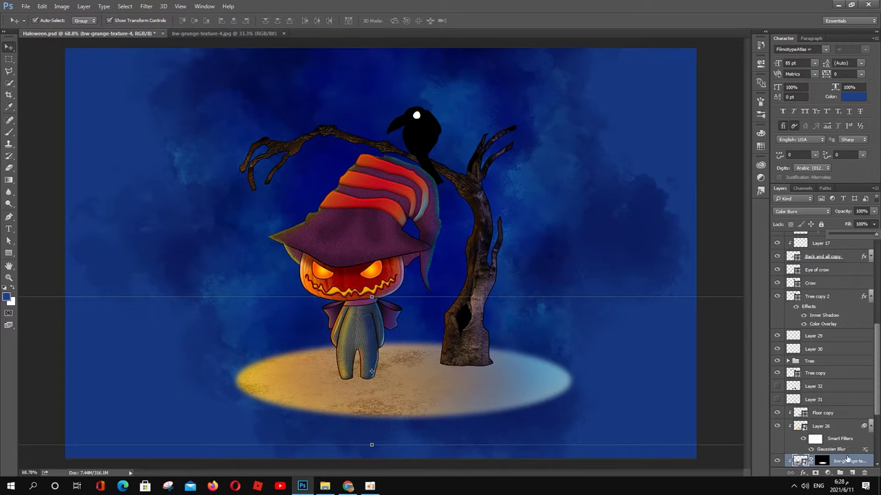
# Move the grunge texture layer above Floor copy
pyautogui.moveTo(847, 459); pyautogui.dragTo(834, 286)
pyautogui.click(342, 444)
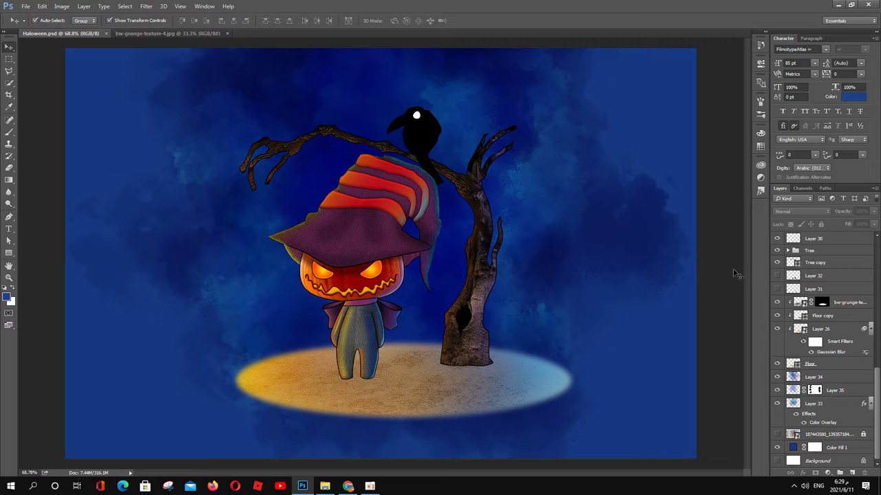
pyautogui.click(545, 390)
# Duplicate the floor as Floor copy 2, stretch it much wider and feather its mask
pyautogui.click(854, 474)
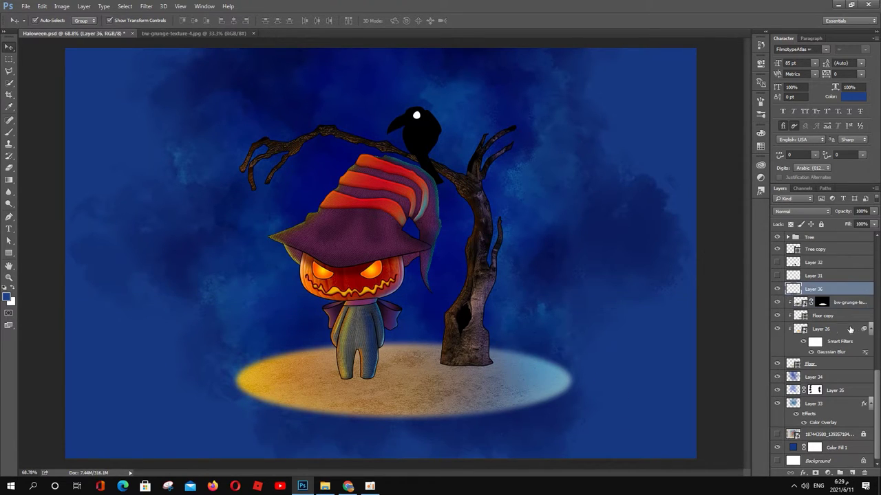
pyautogui.hotkey('ctrl', 't')
pyautogui.moveTo(570, 418); pyautogui.dragTo(653, 450)
pyautogui.press('Return')
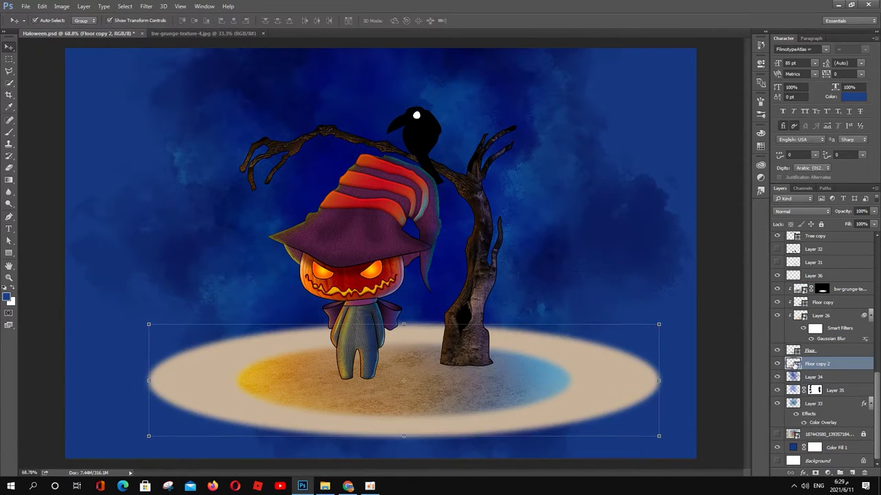
pyautogui.click(806, 167)
pyautogui.click(761, 163)
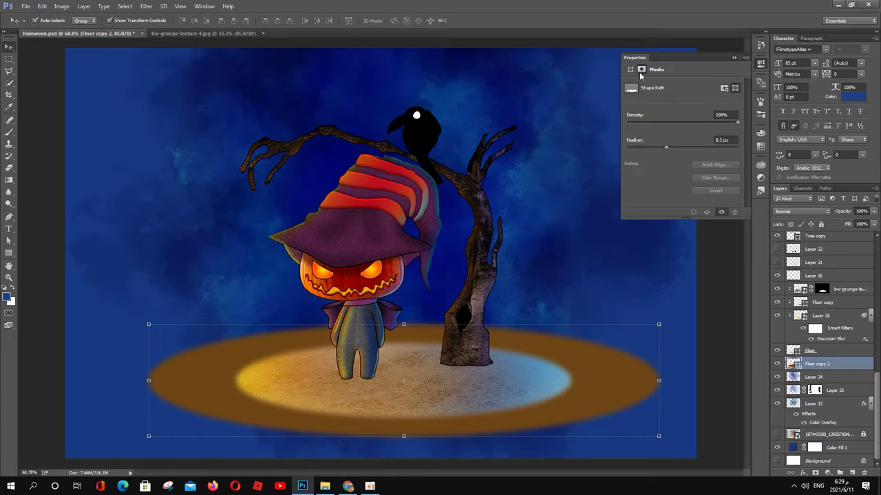
pyautogui.moveTo(643, 141); pyautogui.dragTo(696, 146)
pyautogui.click(810, 350)
# Recolour Floor copy 2 to brown #987750 and duplicate the blurred Layer 26 glow
pyautogui.doubleClick(793, 363)
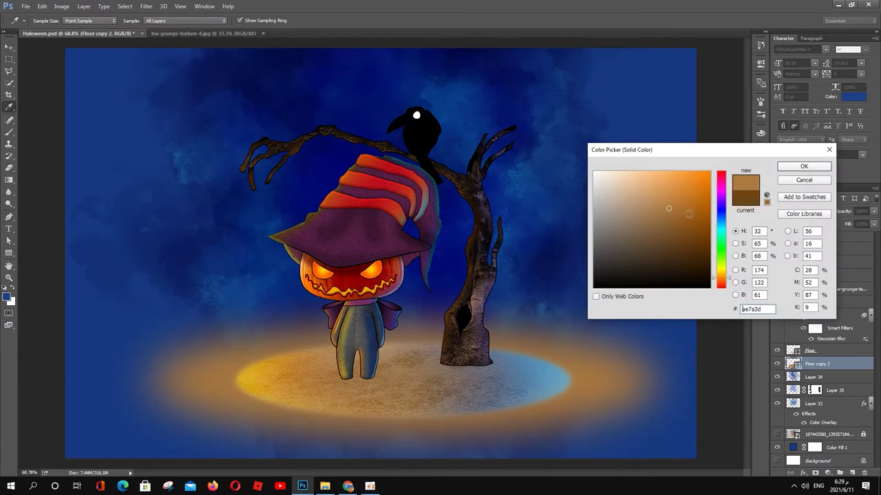
pyautogui.moveTo(720, 278)
pyautogui.mouseDown()
pyautogui.moveTo(717, 219)
pyautogui.moveTo(720, 278)
pyautogui.mouseUp()
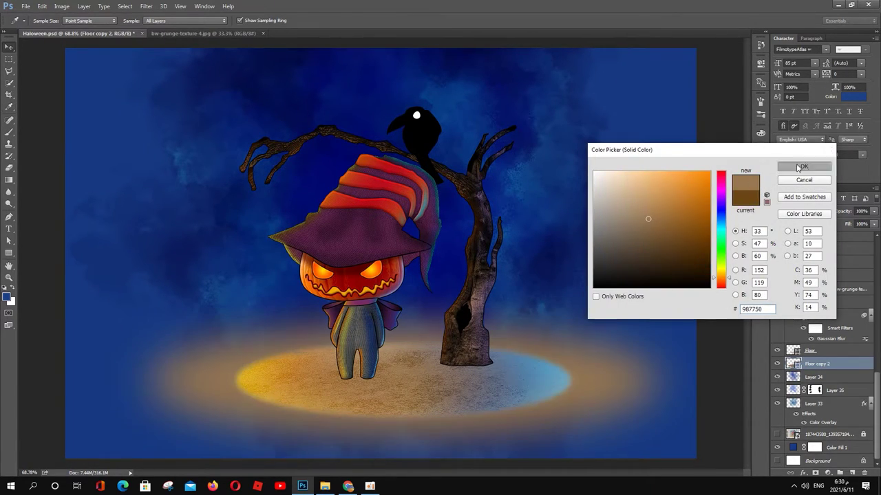
pyautogui.click(804, 166)
pyautogui.click(835, 353)
pyautogui.press('v')
pyautogui.moveTo(837, 317); pyautogui.dragTo(828, 321)
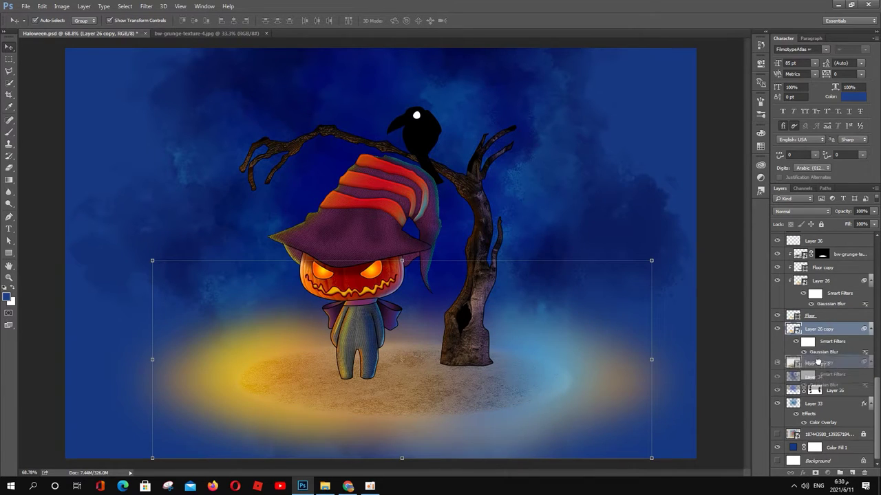
# Make a second glow copy and restack Layer 26 copies above Floor and a new Floor copy
pyautogui.moveTo(817, 362); pyautogui.dragTo(828, 353)
pyautogui.click(826, 294)
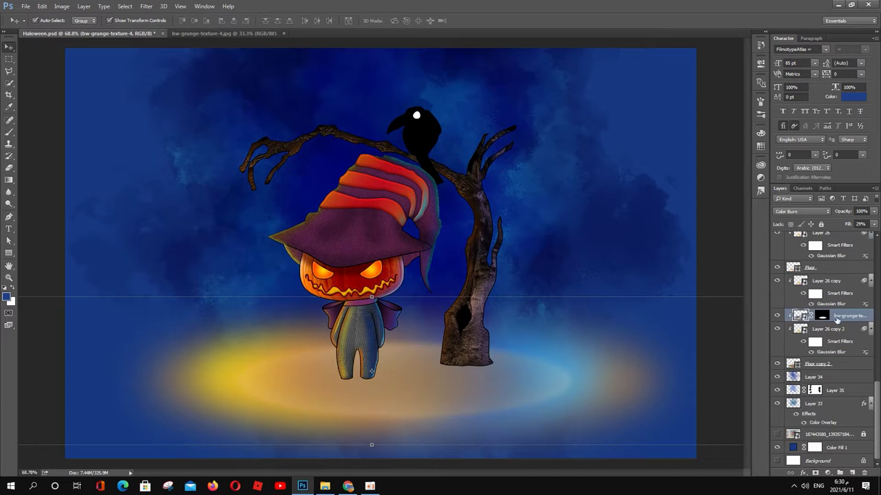
pyautogui.moveTo(819, 280); pyautogui.dragTo(843, 357)
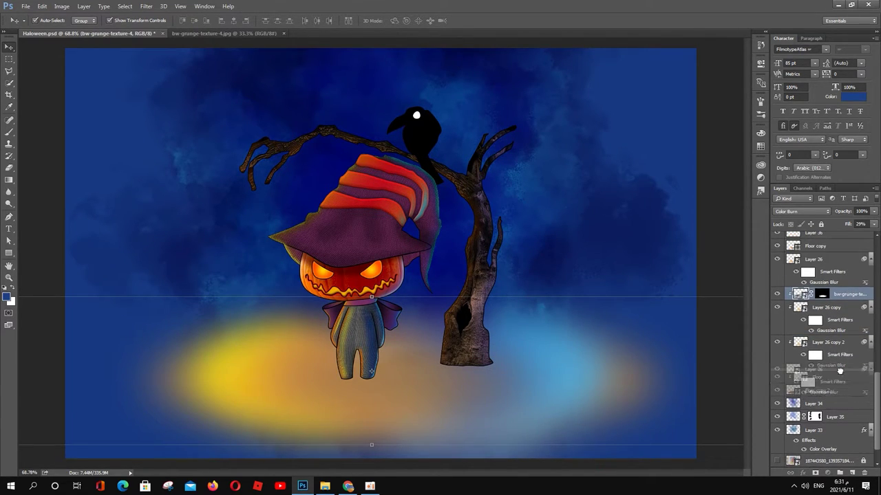
pyautogui.moveTo(822, 267); pyautogui.dragTo(840, 344)
pyautogui.moveTo(836, 247); pyautogui.dragTo(840, 338)
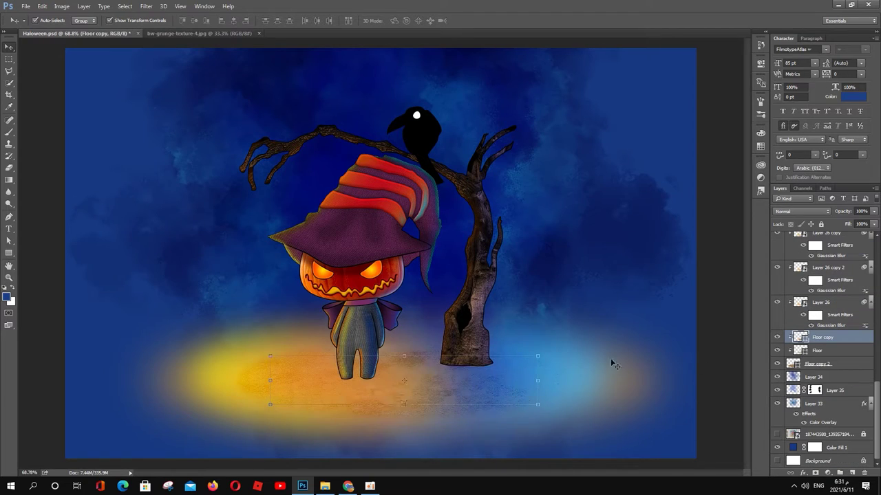
# Lower Layer 26 copy's fill to 8%, toggling its visibility to compare
pyautogui.click(221, 369)
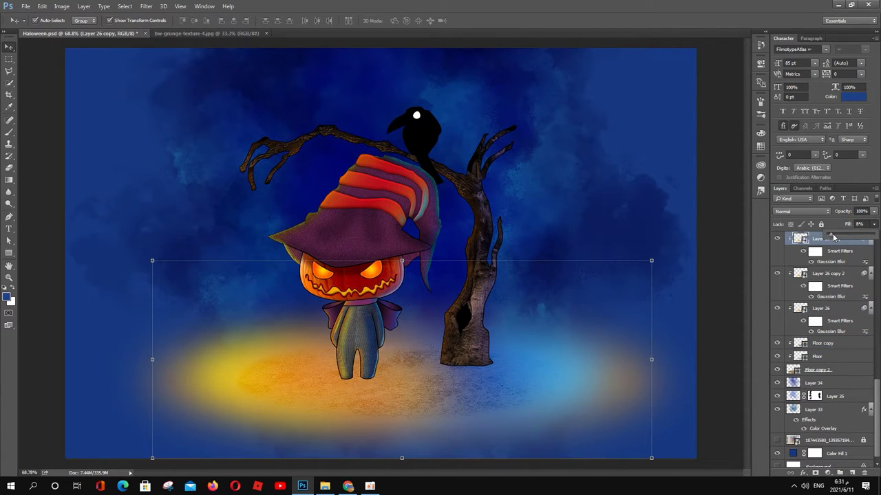
pyautogui.click(777, 240)
pyautogui.hotkey('alt', '[')
pyautogui.click(874, 224)
pyautogui.click(717, 387)
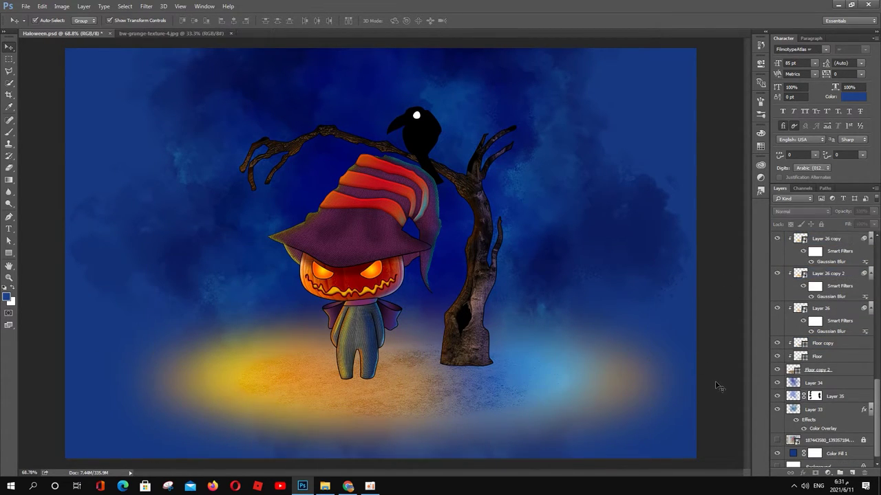
# Add new Layer 37, pick a painting colour and switch to the Brush tool
pyautogui.click(617, 378)
pyautogui.click(7, 297)
pyautogui.click(803, 167)
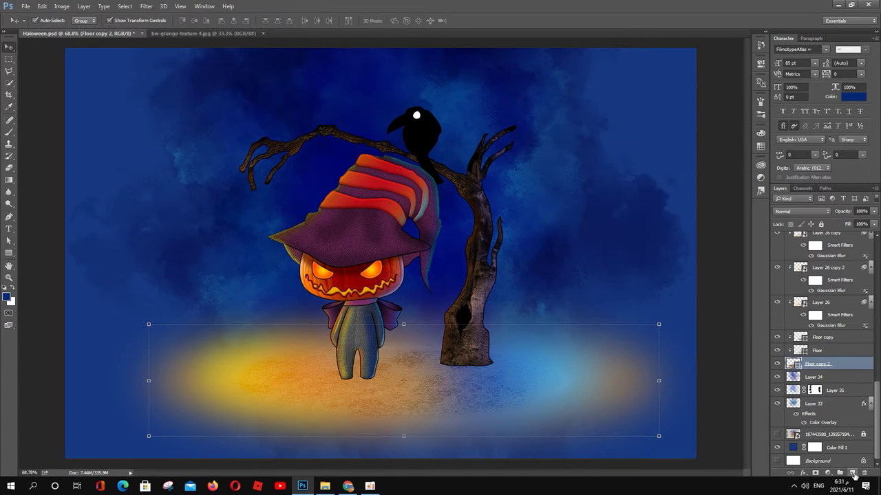
pyautogui.click(853, 474)
pyautogui.press('b')
pyautogui.rightClick(429, 62)
pyautogui.press('Escape')
# Drop the cloud-shaped selection and move Layer 37 above Floor copy
pyautogui.hotkey('ctrl', 'd')
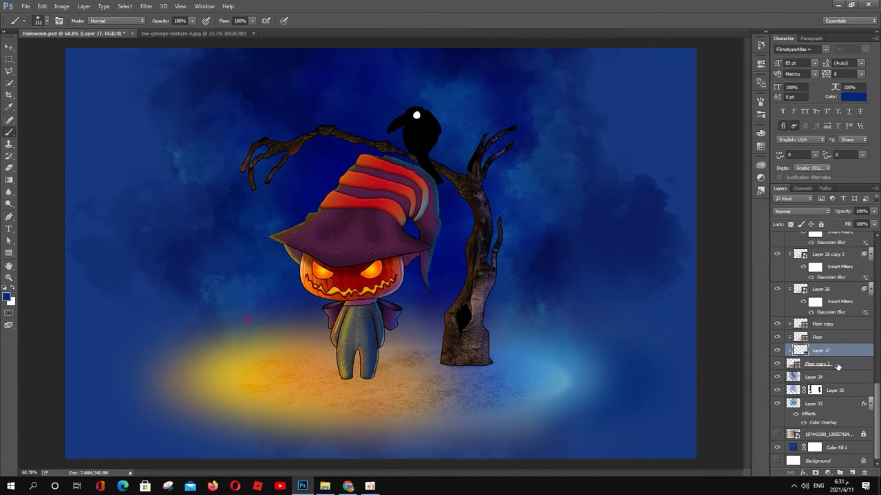
pyautogui.moveTo(847, 356); pyautogui.dragTo(865, 327)
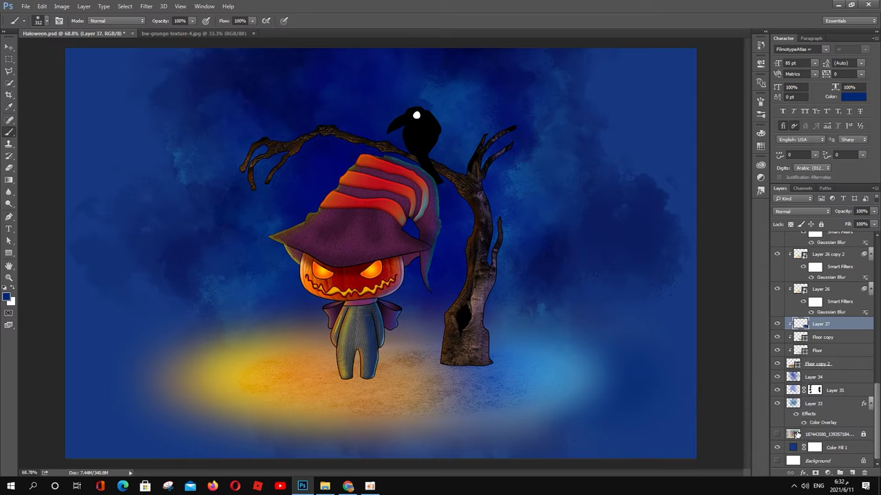
pyautogui.scroll(10, 854, 364)
# Create new Layer 38 at the top, fill it solid black and add a layer mask
pyautogui.press('v')
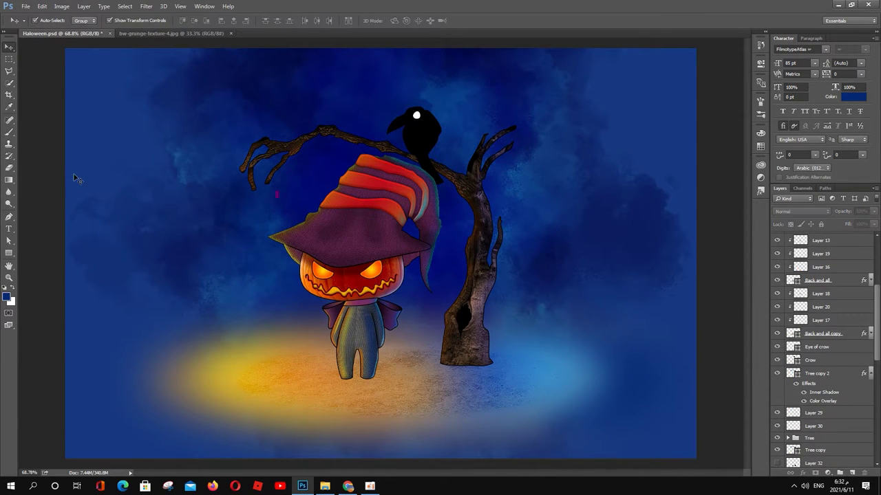
pyautogui.click(852, 472)
pyautogui.press('d')
pyautogui.hotkey('alt', 'BackSpace')
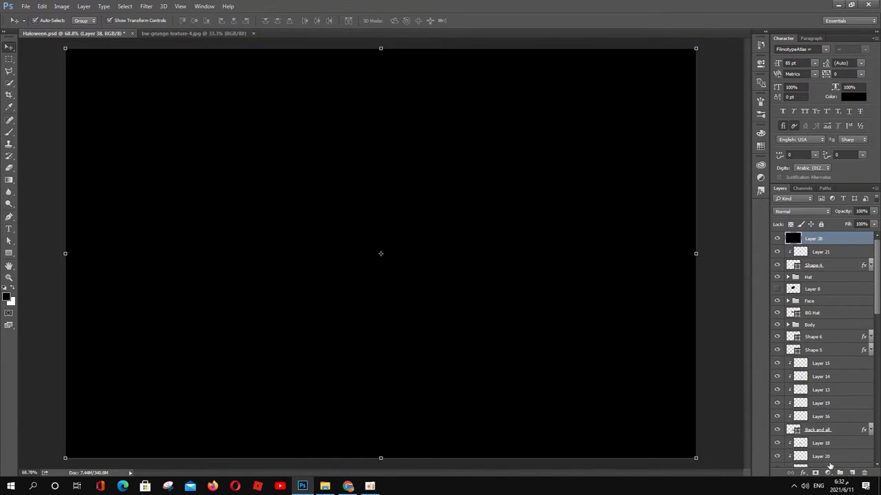
pyautogui.click(815, 472)
# Flatten the soft brush tip into a wide ellipse for the vignette
pyautogui.rightClick(362, 227)
pyautogui.press('Escape')
pyautogui.press('b')
pyautogui.rightClick(320, 229)
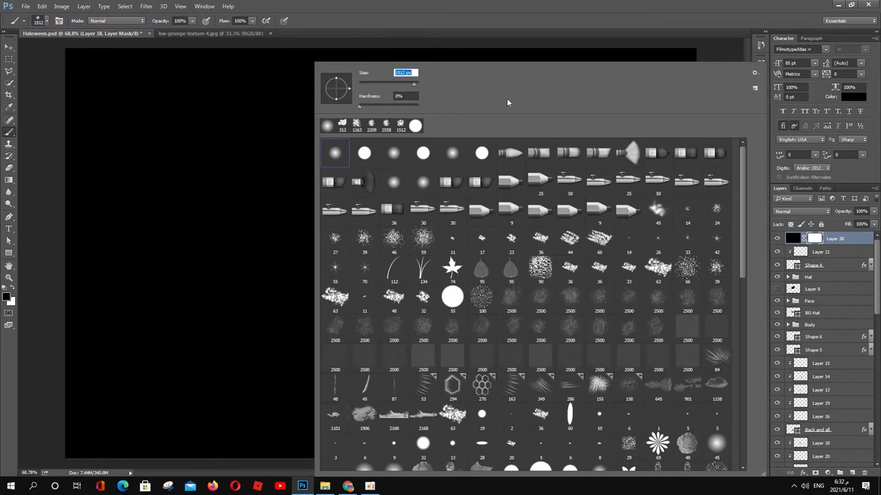
pyautogui.moveTo(336, 100); pyautogui.dragTo(336, 95)
pyautogui.scroll(-3, 383, 252)
pyautogui.scroll(2, 384, 252)
# Resize the flattened brush to 2209 px to cut the soft oval hole in the mask
pyautogui.rightClick(406, 252)
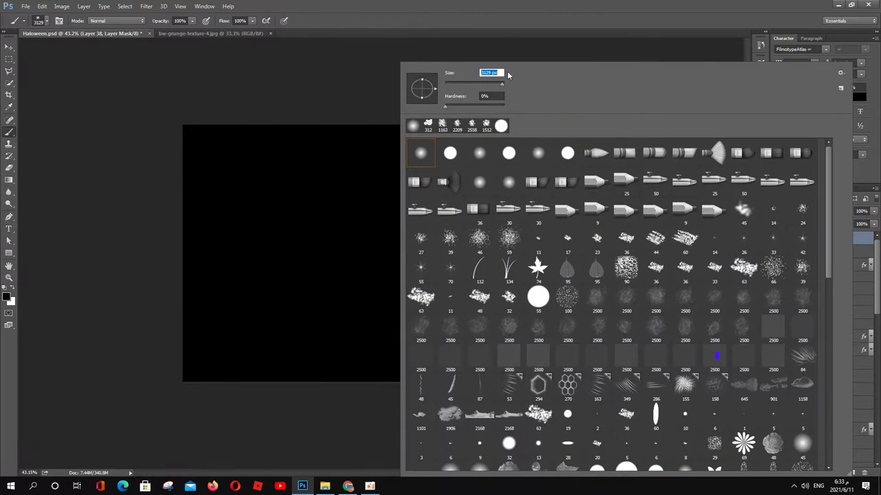
pyautogui.moveTo(502, 83); pyautogui.dragTo(500, 84)
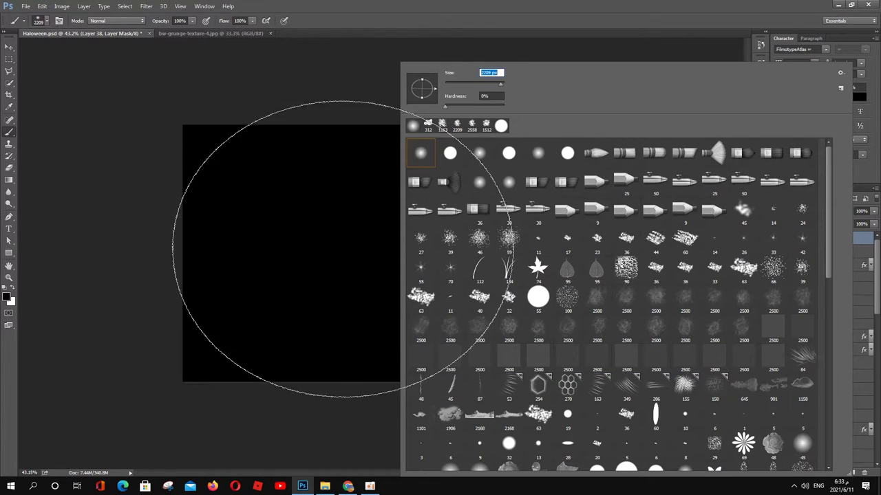
pyautogui.rightClick(356, 253)
pyautogui.press('Escape')
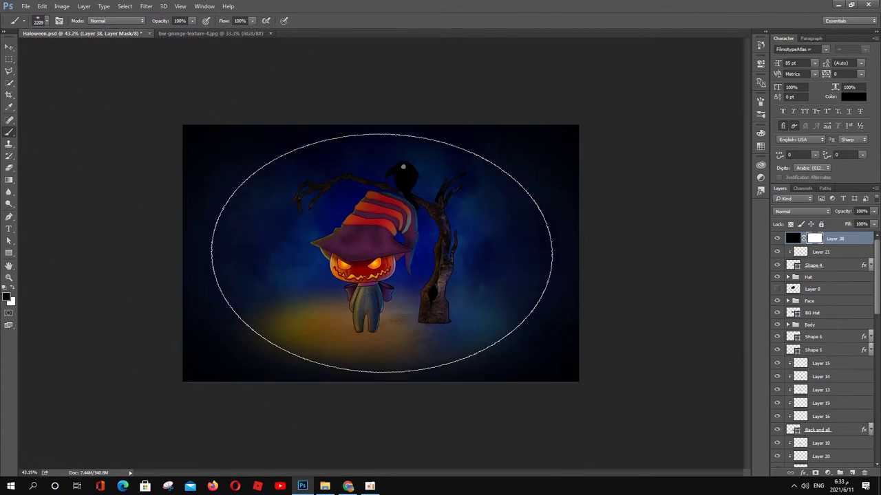
pyautogui.scroll(3, 381, 255)
pyautogui.scroll(-2, 381, 254)
pyautogui.click(9, 47)
# Group Layer 17, Layers 18 and 20 and the Back layers into Group 3
pyautogui.click(39, 172)
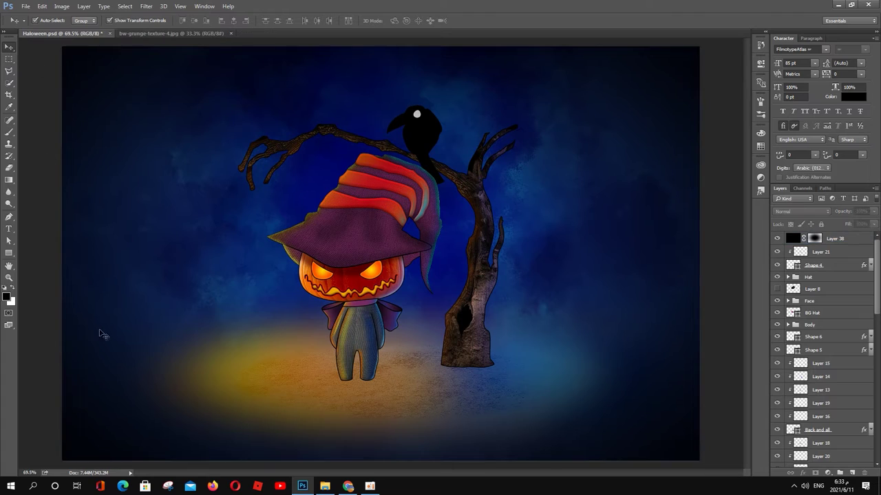
pyautogui.click(819, 266)
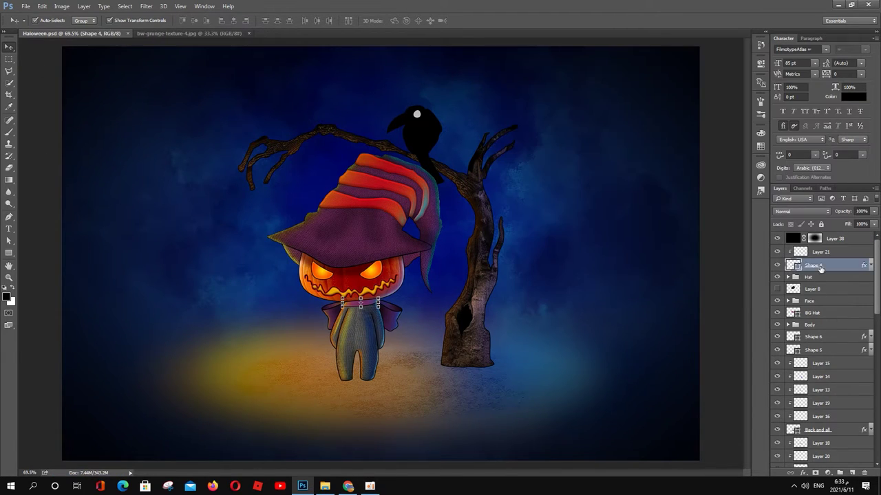
pyautogui.click(826, 255)
pyautogui.scroll(-2, 824, 348)
pyautogui.scroll(-2, 825, 348)
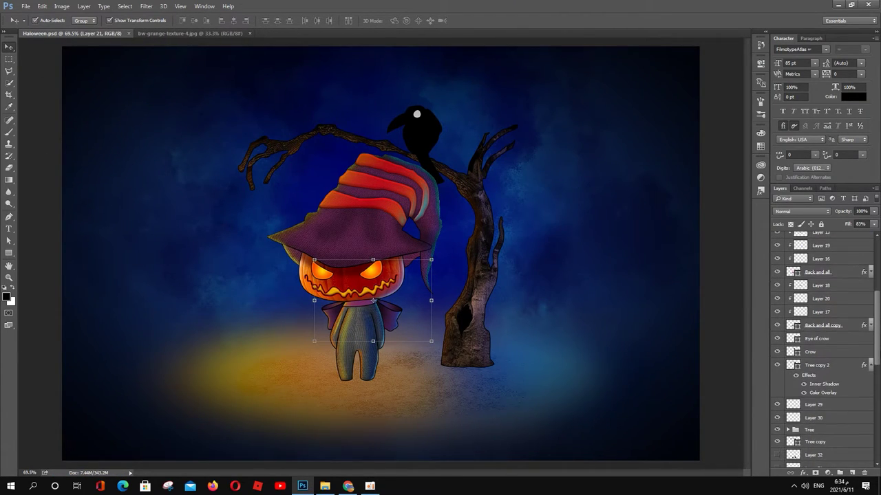
pyautogui.scroll(-1, 825, 349)
pyautogui.click(821, 304)
pyautogui.scroll(2, 822, 317)
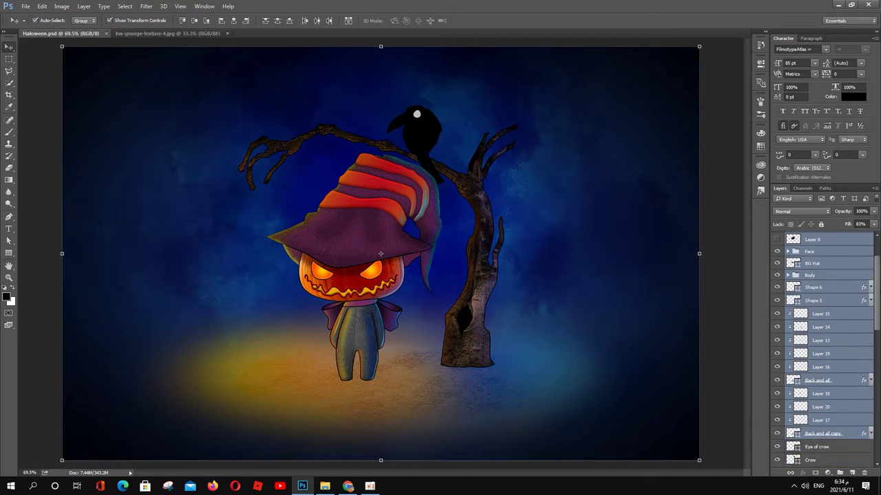
pyautogui.scroll(2, 824, 344)
pyautogui.keyDown('shift'); pyautogui.click(823, 364); pyautogui.keyUp('shift')
pyautogui.keyDown('shift'); pyautogui.click(821, 323); pyautogui.keyUp('shift')
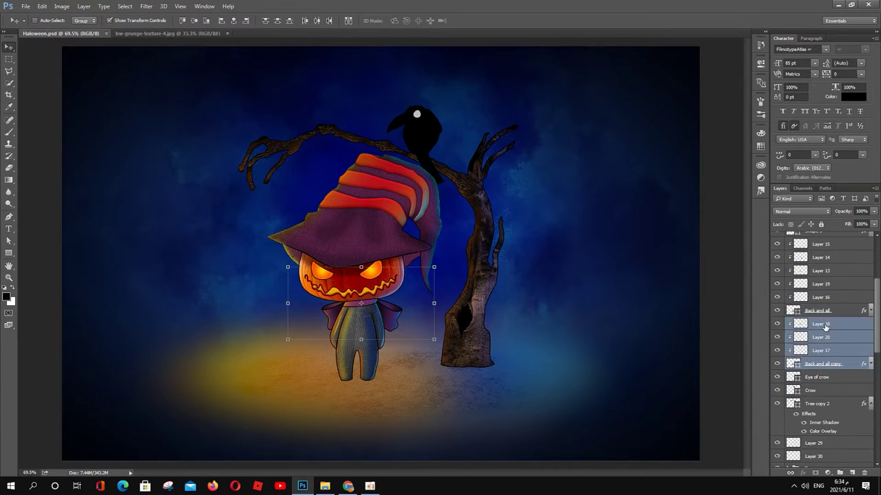
pyautogui.hotkey('ctrl', 'g')
# Group two more layer sets into Groups 4 and 5 and delete the hidden Layer 8
pyautogui.keyDown('shift'); pyautogui.click(819, 243); pyautogui.keyUp('shift')
pyautogui.hotkey('ctrl', 'g')
pyautogui.keyDown('shift'); pyautogui.click(837, 294); pyautogui.keyUp('shift')
pyautogui.hotkey('ctrl', 'g')
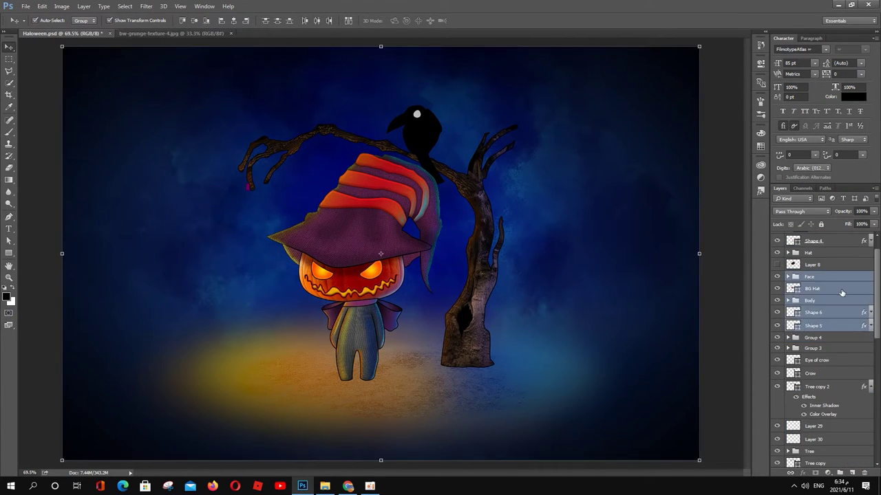
pyautogui.click(819, 289)
pyautogui.press('Delete')
# Group Shape 4 and Layer 21 into Group 6 and delete unused Layers 31 and 32
pyautogui.click(826, 265)
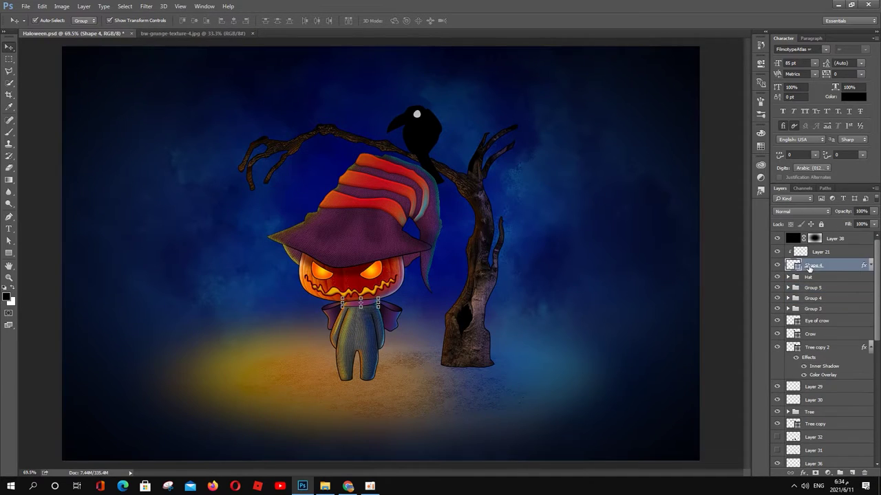
pyautogui.keyDown('shift'); pyautogui.click(846, 252); pyautogui.keyUp('shift')
pyautogui.hotkey('ctrl', 'g')
pyautogui.click(814, 370)
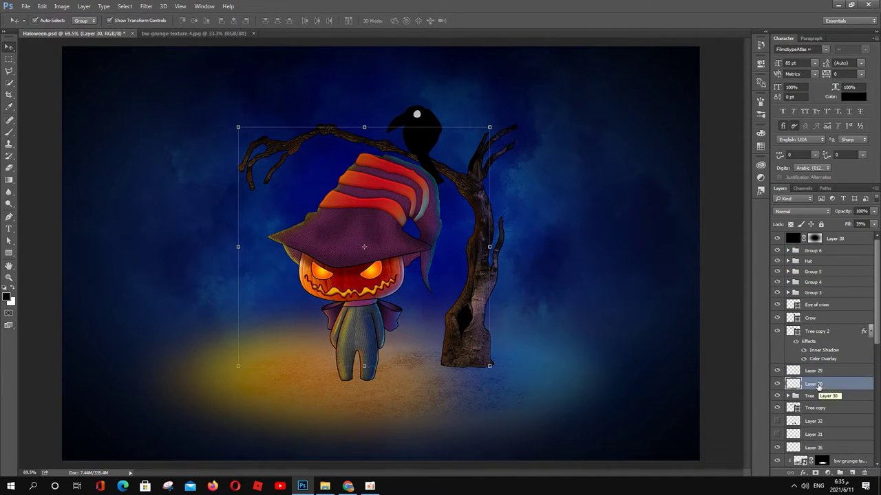
pyautogui.click(824, 408)
pyautogui.click(813, 421)
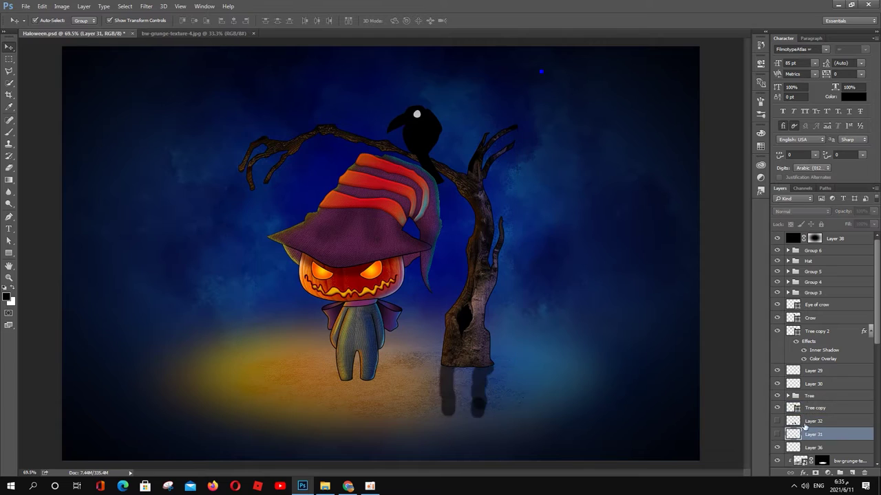
pyautogui.press('Delete')
# Group all the floor layers together
pyautogui.scroll(-2, 833, 372)
pyautogui.click(832, 292)
pyautogui.keyDown('shift'); pyautogui.click(819, 384); pyautogui.keyUp('shift')
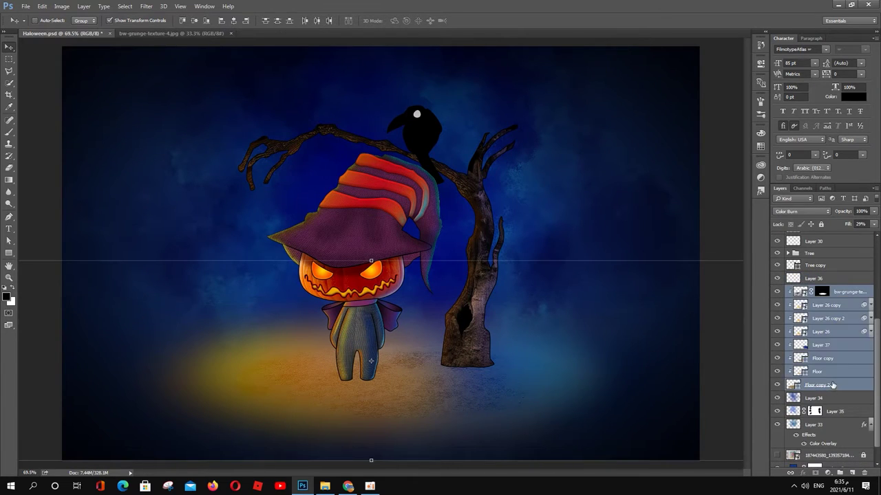
pyautogui.hotkey('ctrl', 'g')
# Group the tree layers into Group 7
pyautogui.click(818, 315)
pyautogui.click(778, 304)
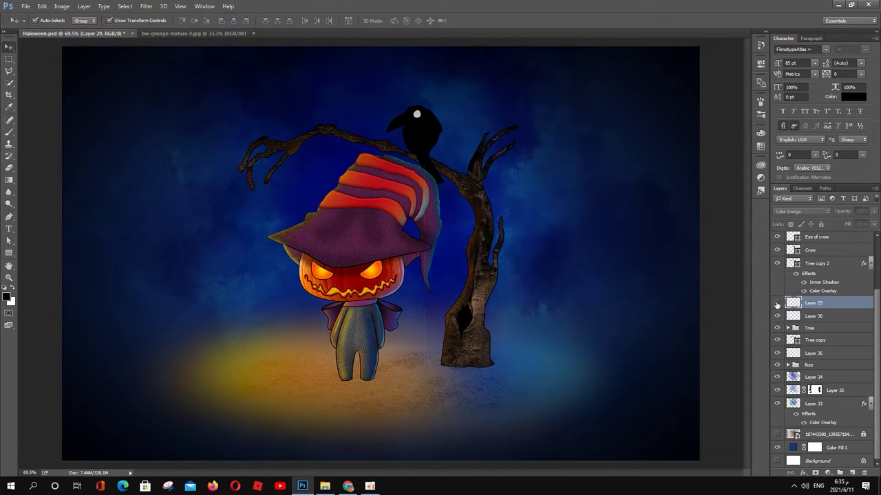
pyautogui.click(868, 267)
pyautogui.click(778, 353)
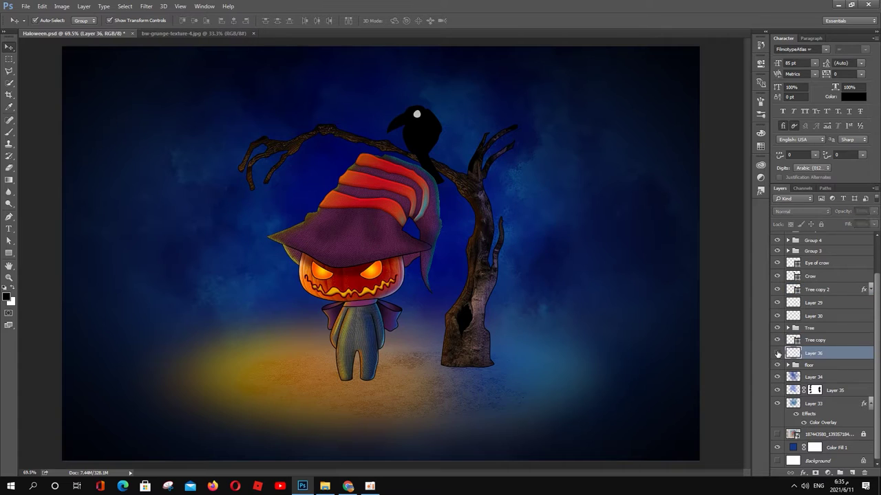
pyautogui.click(818, 340)
pyautogui.keyDown('shift'); pyautogui.click(823, 292); pyautogui.keyUp('shift')
pyautogui.hotkey('ctrl', 'g')
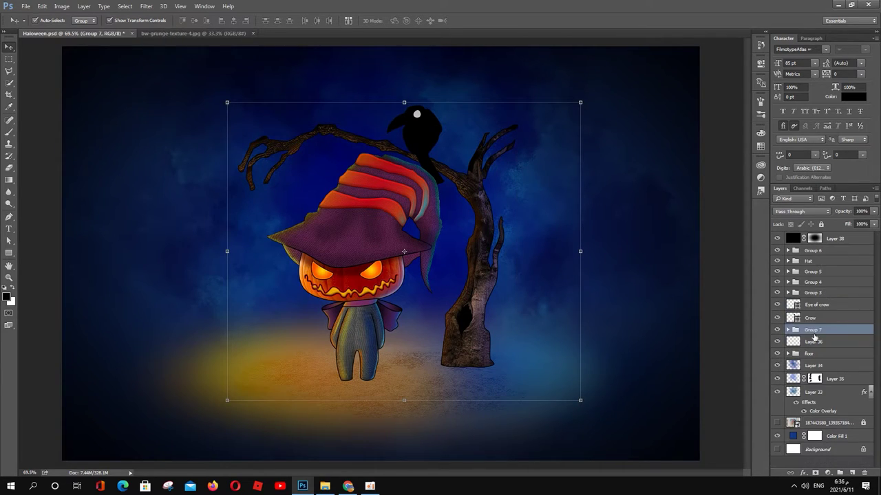
# Group the Eye of crow and Crow layers and name the group Crow
pyautogui.click(812, 318)
pyautogui.keyDown('shift'); pyautogui.click(818, 305); pyautogui.keyUp('shift')
pyautogui.hotkey('ctrl', 'g')
pyautogui.doubleClick(812, 303)
pyautogui.write('Crow')
# Check Group 5's contents and convert the Maan group to a smart object
pyautogui.click(813, 292)
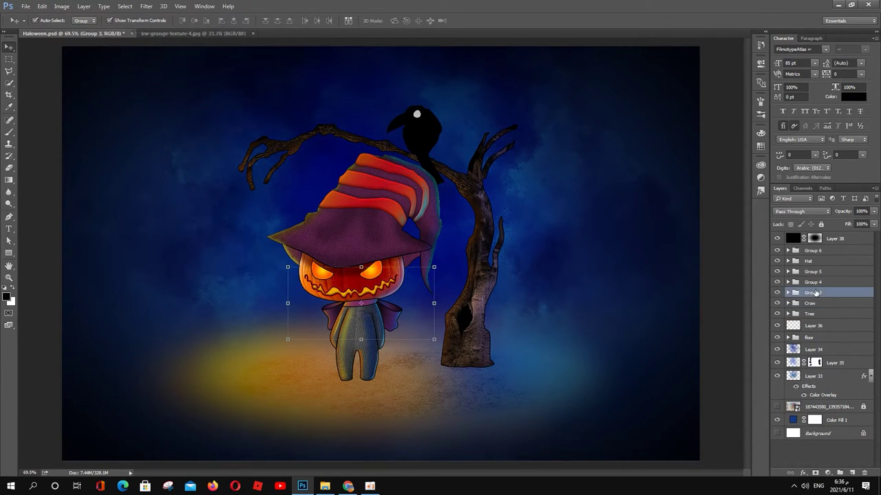
pyautogui.keyDown('shift'); pyautogui.click(819, 272); pyautogui.keyUp('shift')
pyautogui.click(787, 271)
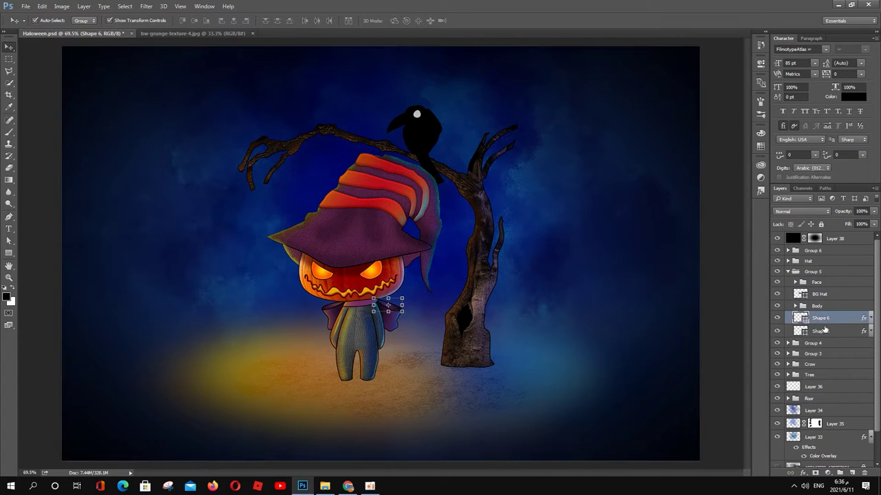
pyautogui.click(813, 353)
pyautogui.click(788, 272)
pyautogui.click(818, 271)
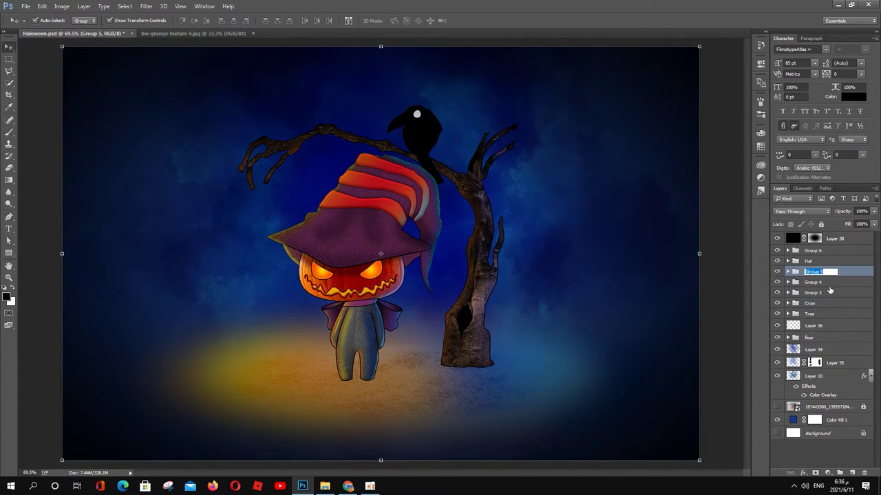
pyautogui.rightClick(822, 271)
pyautogui.click(770, 267)
# Combine Group 6, Hat and Maan into one smart object named Man
pyautogui.click(812, 260)
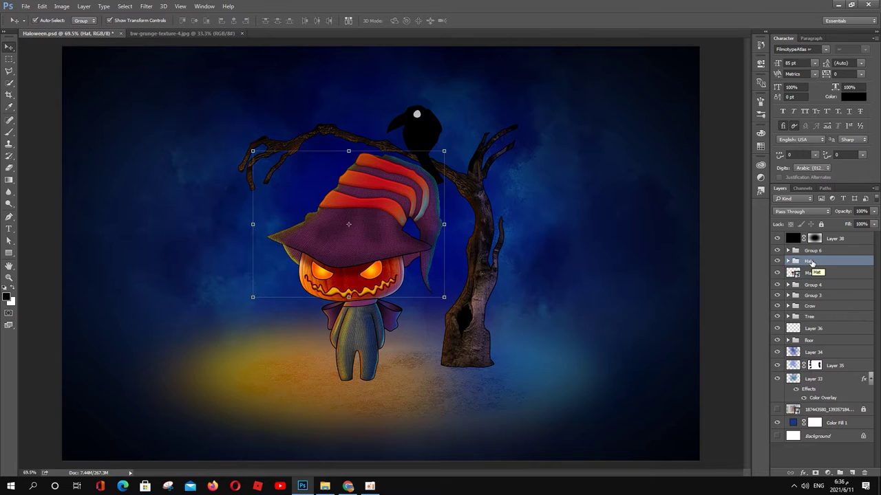
pyautogui.keyDown('shift'); pyautogui.click(818, 273); pyautogui.keyUp('shift')
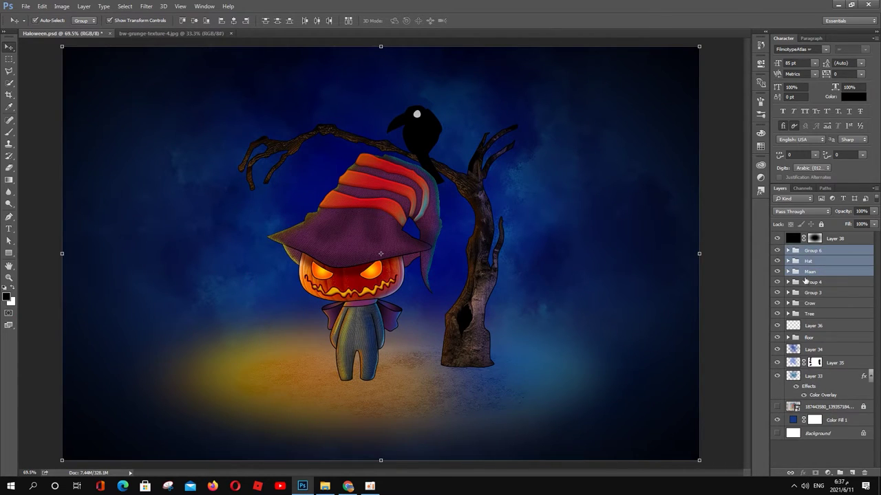
pyautogui.rightClick(835, 258)
pyautogui.click(743, 303)
pyautogui.write('Man')
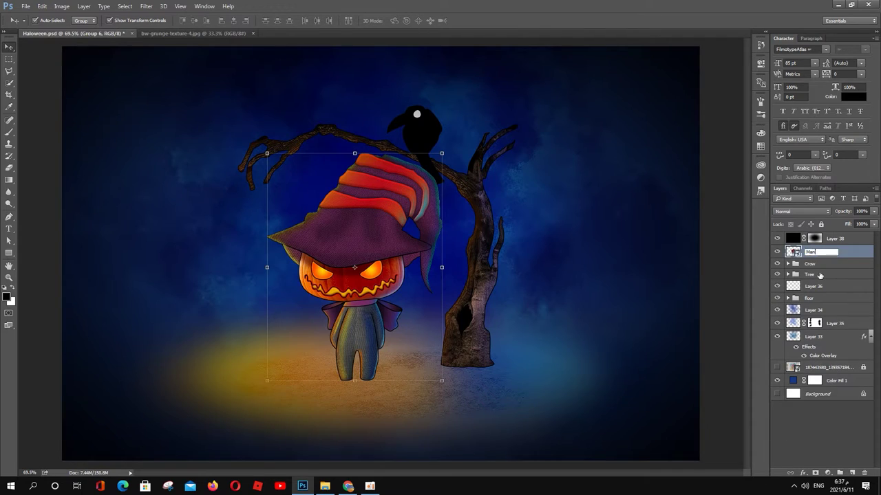
pyautogui.click(738, 329)
# Group the background layers into BG, delete Layer 36, save, and unlock the crow photo's background
pyautogui.click(819, 310)
pyautogui.keyDown('shift'); pyautogui.click(819, 336); pyautogui.keyUp('shift')
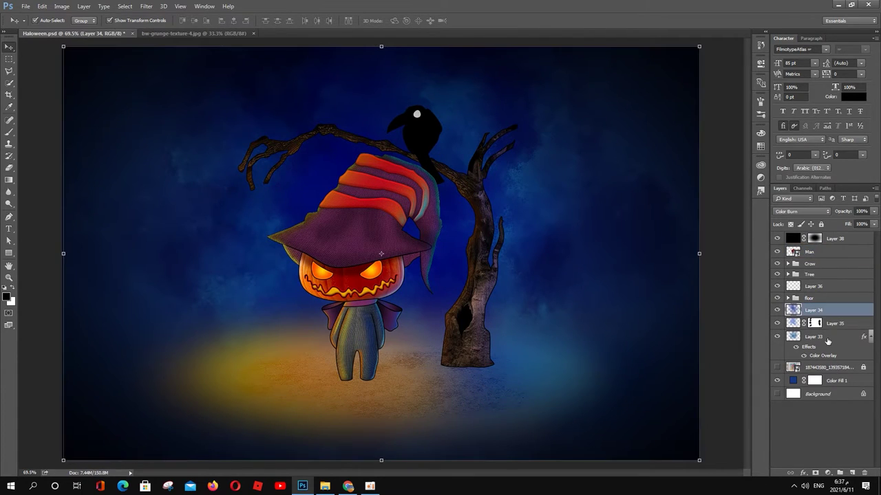
pyautogui.hotkey('ctrl', 'g')
pyautogui.click(829, 287)
pyautogui.press('Delete')
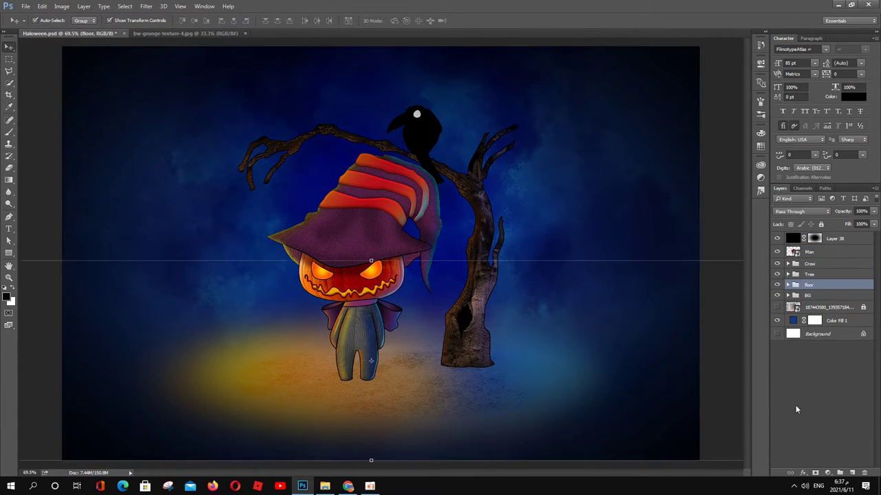
pyautogui.click(796, 409)
pyautogui.hotkey('ctrl', 's')
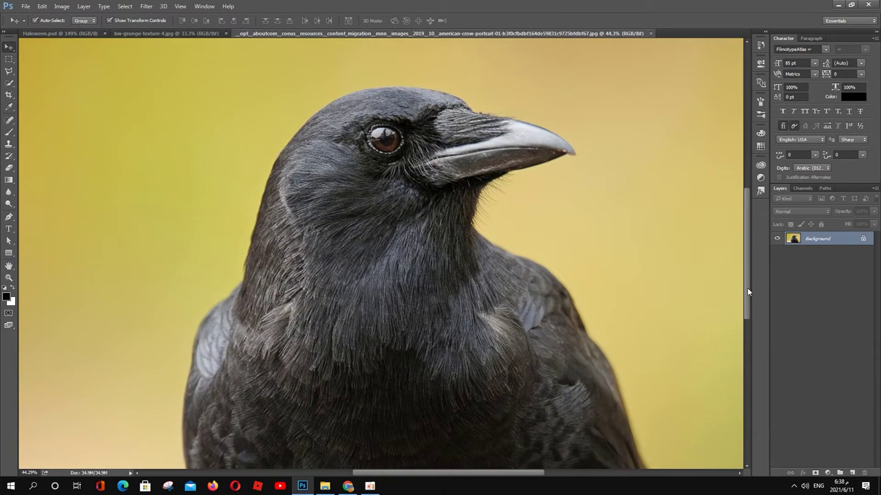
pyautogui.doubleClick(818, 238)
# Make the crow photo Layer 0, duplicate it, and drag the cut-out crow into Halloween.psd
pyautogui.press('Return')
pyautogui.hotkey('ctrl', 'j')
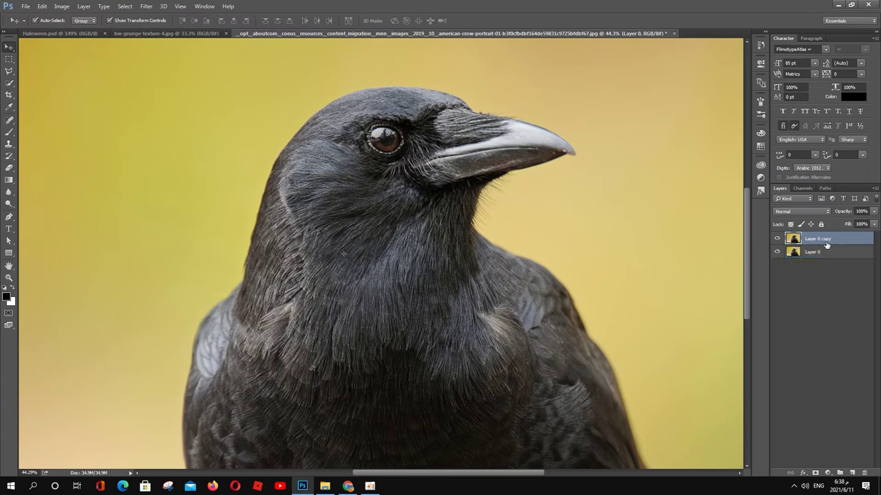
pyautogui.press('w')
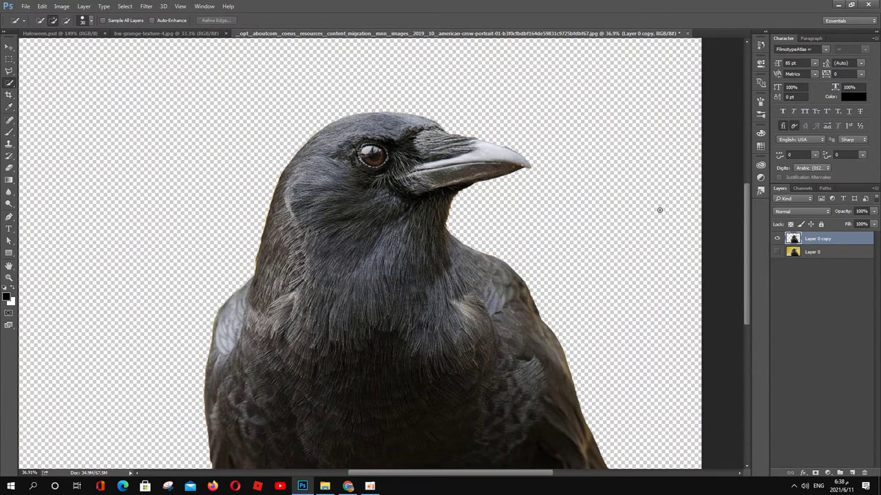
pyautogui.press('v')
pyautogui.moveTo(166, 33)
pyautogui.mouseDown()
pyautogui.moveTo(218, 36)
pyautogui.moveTo(413, 262)
pyautogui.mouseUp()
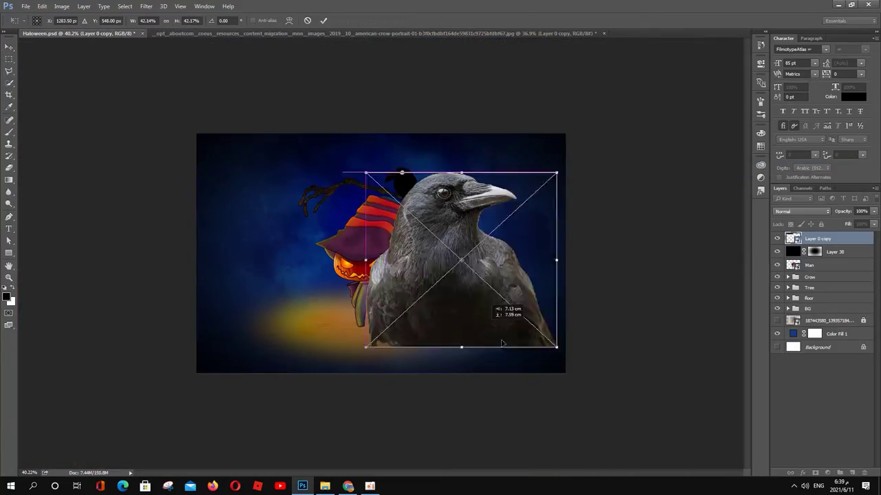
# Scale the crow down, move it toward the tree and tilt it about 20 degrees
pyautogui.hotkey('ctrl', '0')
pyautogui.moveTo(688, 424); pyautogui.dragTo(555, 265)
pyautogui.moveTo(464, 183); pyautogui.dragTo(535, 232)
pyautogui.moveTo(628, 152); pyautogui.dragTo(518, 67)
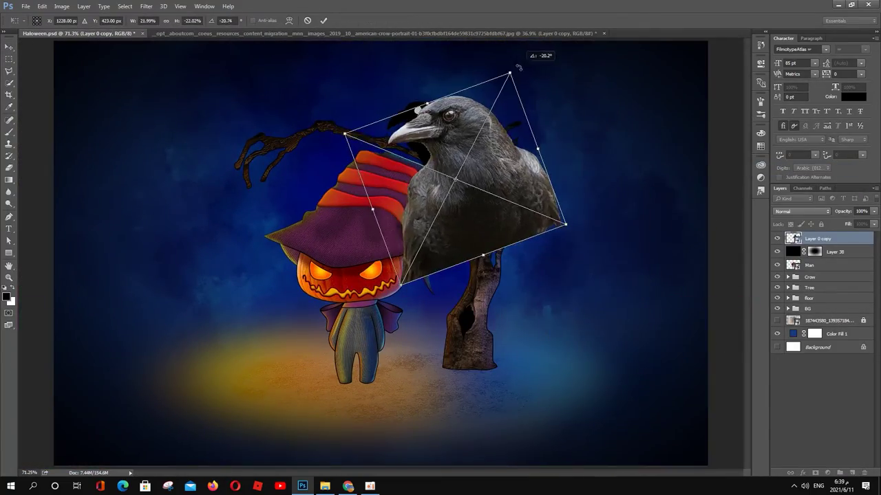
pyautogui.moveTo(492, 237); pyautogui.dragTo(524, 282)
# Warp the crow, narrowing its right side and pulling in its bottom edge
pyautogui.click(290, 20)
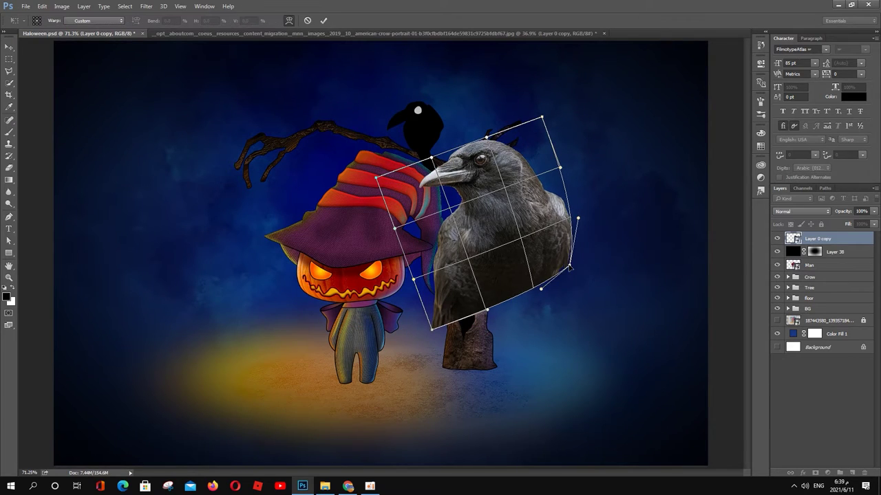
pyautogui.moveTo(585, 227); pyautogui.dragTo(553, 220)
pyautogui.moveTo(454, 303); pyautogui.dragTo(465, 249)
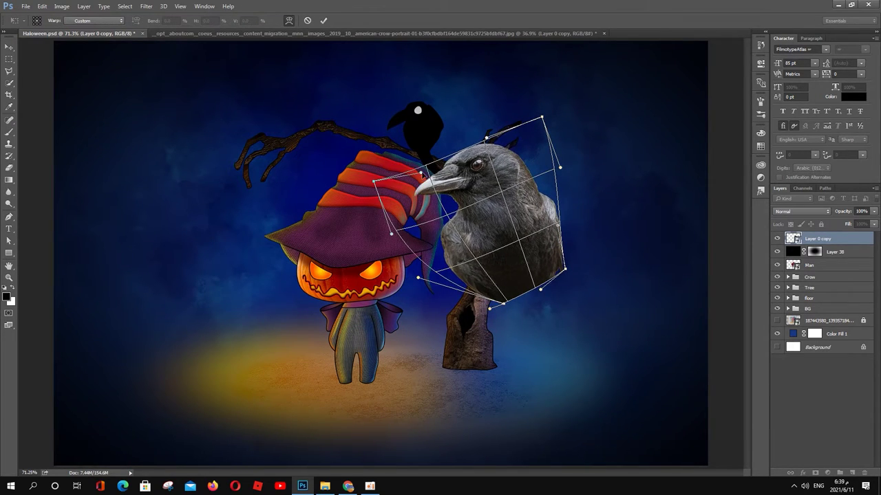
pyautogui.moveTo(563, 270)
pyautogui.mouseDown()
pyautogui.moveTo(572, 234)
pyautogui.moveTo(507, 186)
pyautogui.mouseUp()
# Shrink the crow onto the branch and rotate it to about −28°
pyautogui.click(289, 20)
pyautogui.moveTo(406, 141)
pyautogui.mouseDown()
pyautogui.moveTo(422, 154)
pyautogui.moveTo(427, 146)
pyautogui.mouseUp()
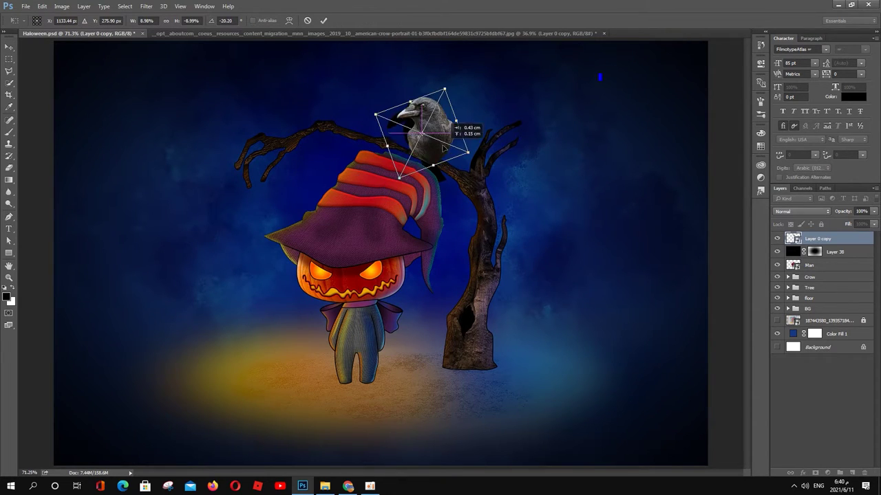
pyautogui.moveTo(477, 168); pyautogui.dragTo(472, 152)
pyautogui.moveTo(419, 136); pyautogui.dragTo(415, 124)
# Commit the crow transform and bring up the folder of crow pictures
pyautogui.press('Return')
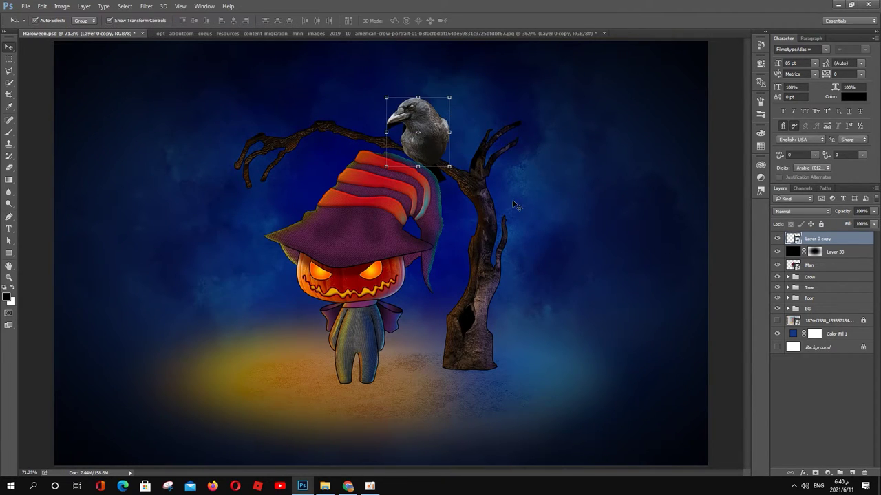
pyautogui.click(325, 487)
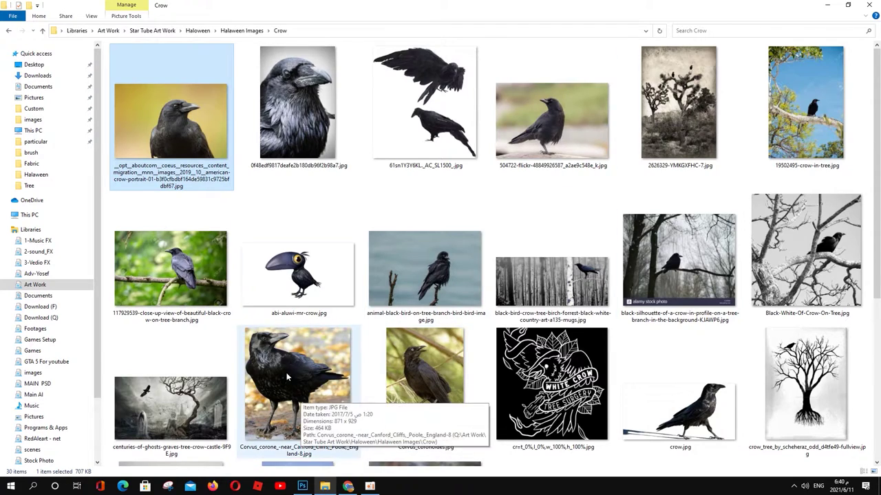
pyautogui.scroll(-3, 296, 344)
pyautogui.moveTo(426, 269)
pyautogui.mouseDown()
pyautogui.moveTo(307, 434)
pyautogui.moveTo(638, 36)
pyautogui.mouseUp()
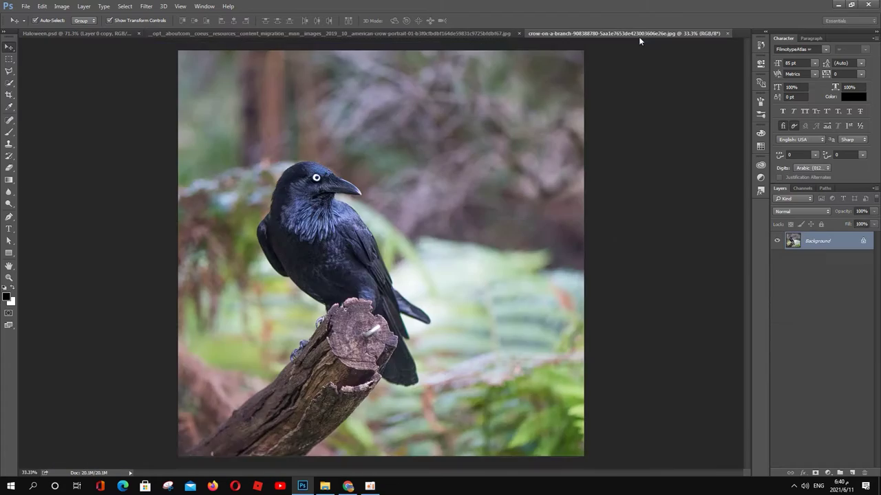
pyautogui.scroll(2, 326, 270)
pyautogui.scroll(1, 327, 270)
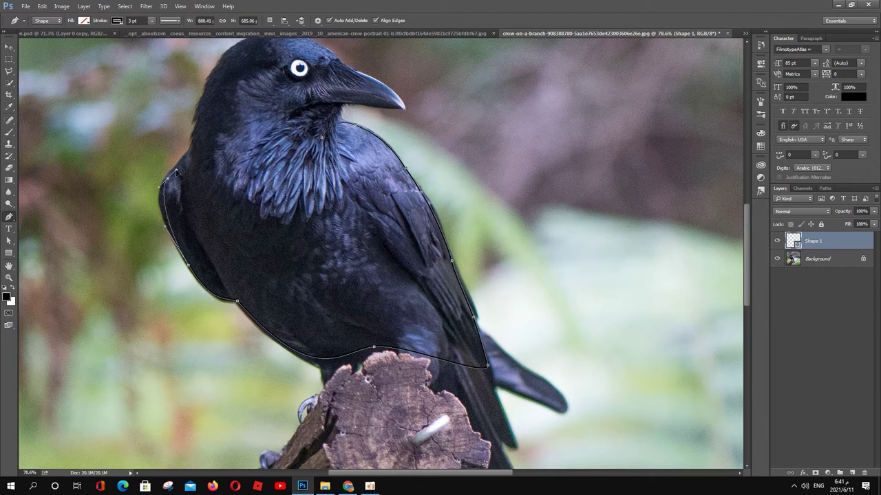
# Paste the crow body piece into Halloween.psd as Layer 39 and scale it to about 21%
pyautogui.scroll(1, 198, 150)
pyautogui.scroll(1, 255, 192)
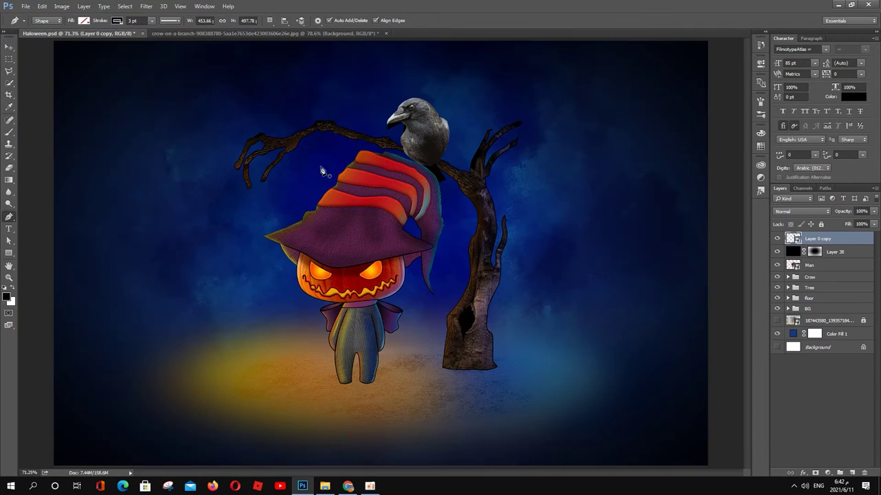
pyautogui.hotkey('ctrl', 'v')
pyautogui.hotkey('ctrl', 't')
# Scale, skew and rotate the blue body piece (Layer 39) onto the black crow silhouette
pyautogui.moveTo(527, 142); pyautogui.dragTo(448, 145)
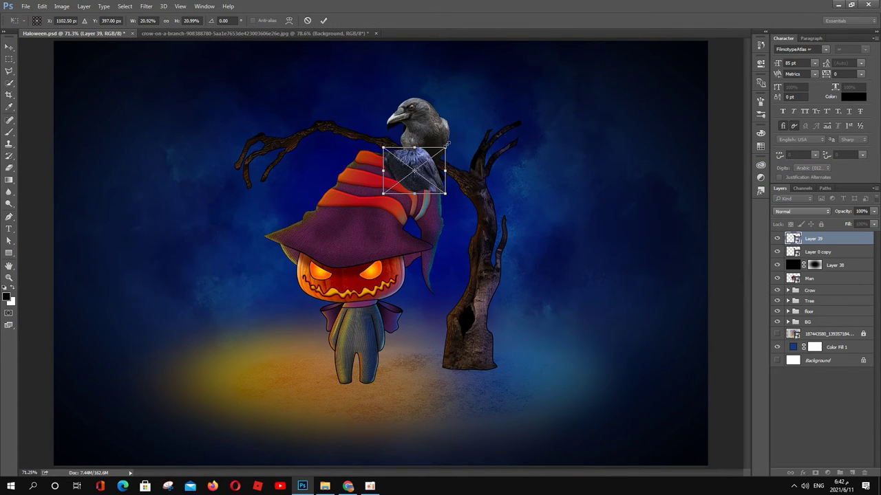
pyautogui.moveTo(427, 172)
pyautogui.mouseDown()
pyautogui.moveTo(443, 142)
pyautogui.moveTo(541, 148)
pyautogui.moveTo(529, 137)
pyautogui.moveTo(435, 127)
pyautogui.mouseUp()
pyautogui.rightClick(440, 124)
pyautogui.click(462, 173)
pyautogui.rightClick(560, 144)
pyautogui.moveTo(454, 162); pyautogui.dragTo(461, 153)
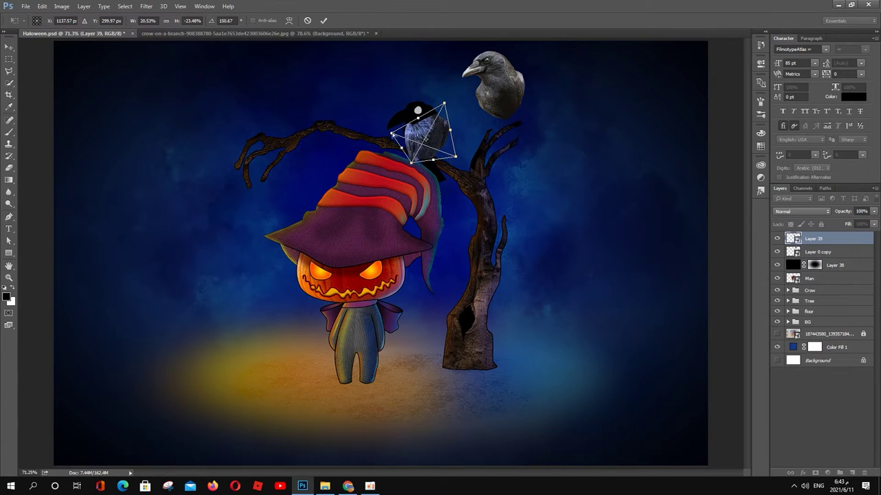
pyautogui.press('Return')
# Move the grey crow (Layer 0 copy) onto the branch, mask it, and reopen the crow photos
pyautogui.moveTo(492, 106)
pyautogui.mouseDown()
pyautogui.moveTo(436, 137)
pyautogui.moveTo(452, 84)
pyautogui.mouseUp()
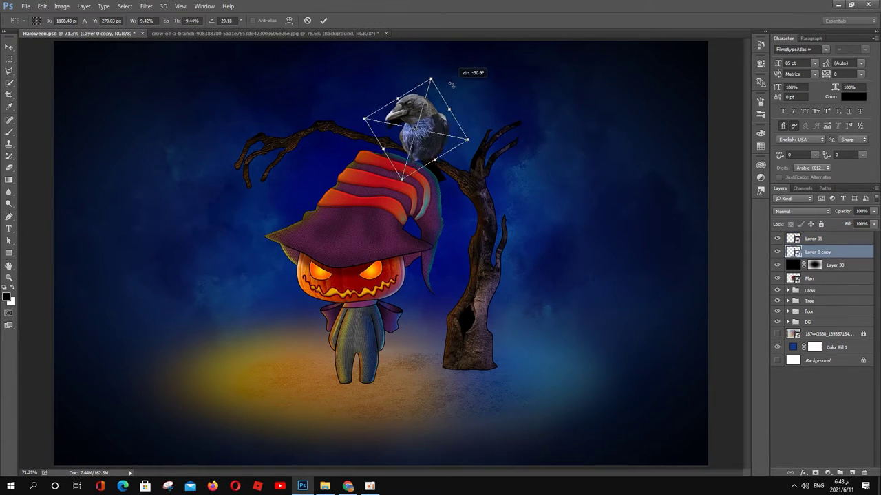
pyautogui.press('Return')
pyautogui.click(827, 473)
pyautogui.press('b')
pyautogui.rightClick(393, 62)
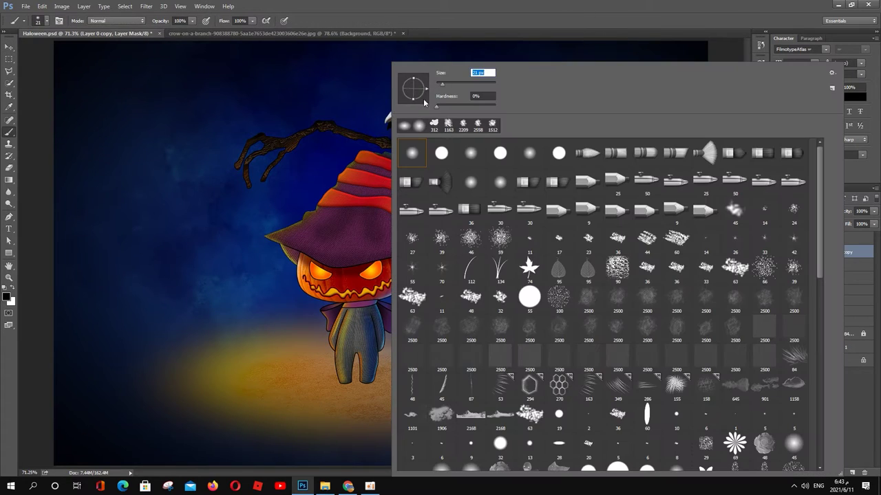
pyautogui.press('Escape')
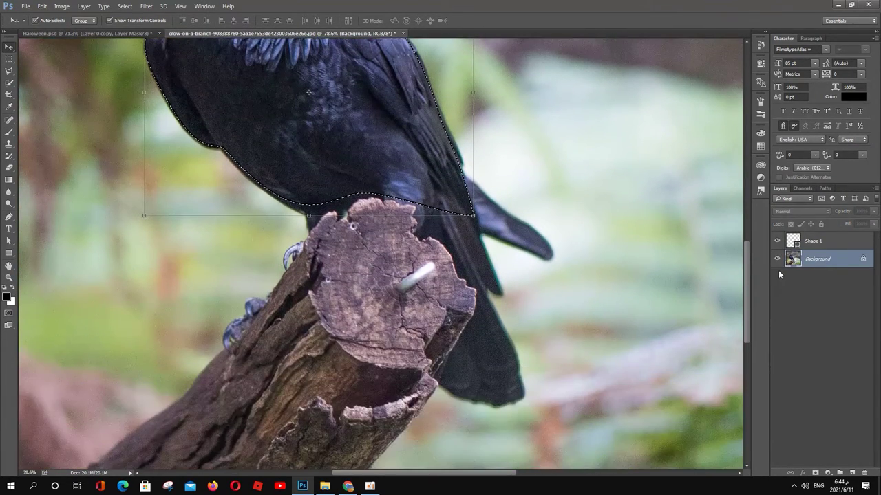
pyautogui.click(324, 485)
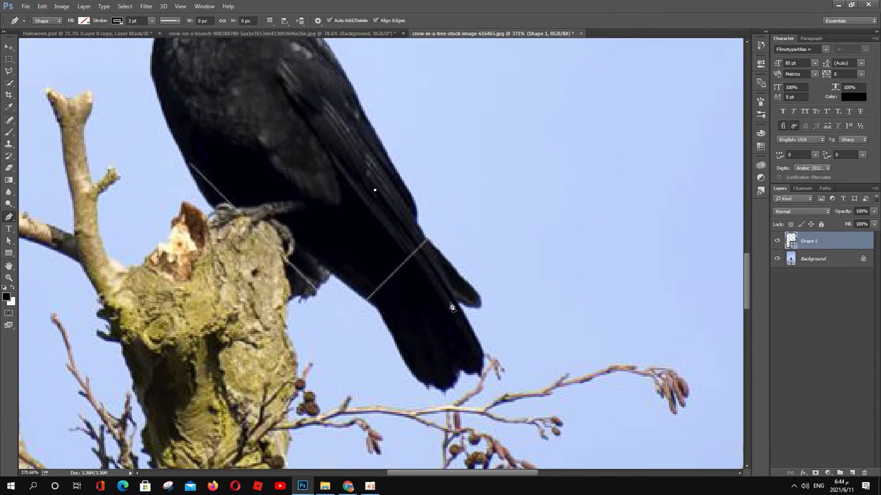
# Add a tail path point, then group, reposition and ungroup the three crow layers
pyautogui.click(482, 357)
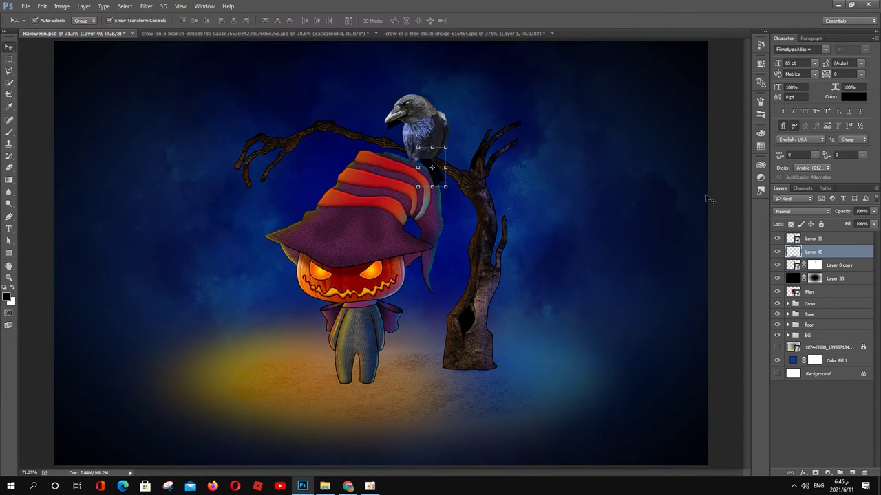
pyautogui.click(836, 265)
pyautogui.keyDown('shift'); pyautogui.click(833, 239); pyautogui.keyUp('shift')
pyautogui.hotkey('ctrl', 'g')
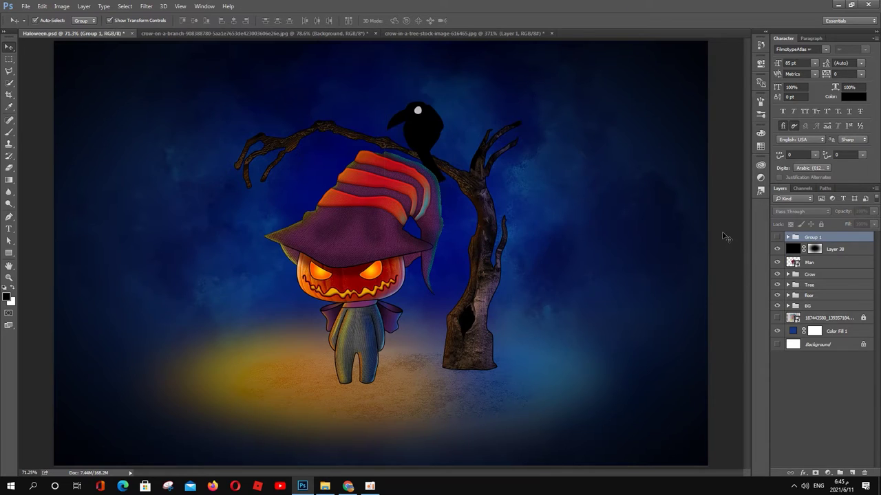
pyautogui.scroll(3, 417, 124)
pyautogui.click(824, 286)
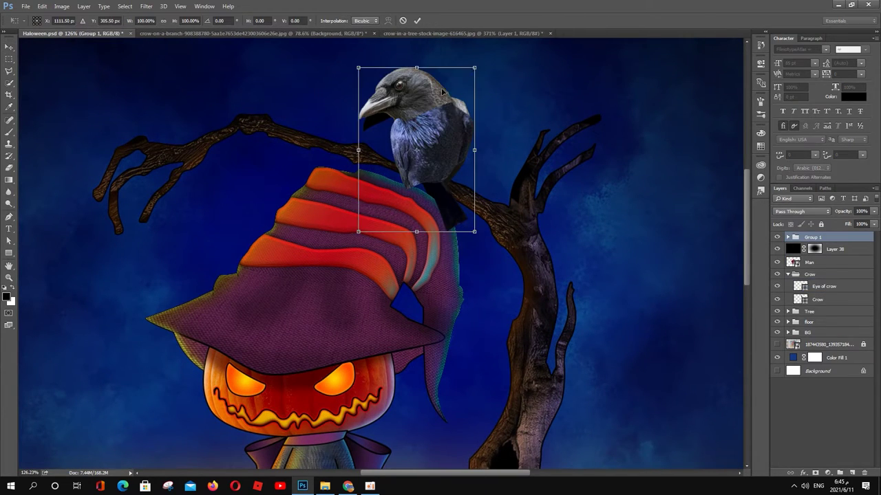
pyautogui.moveTo(394, 100); pyautogui.dragTo(561, 96)
pyautogui.rightClick(814, 238)
pyautogui.click(729, 245)
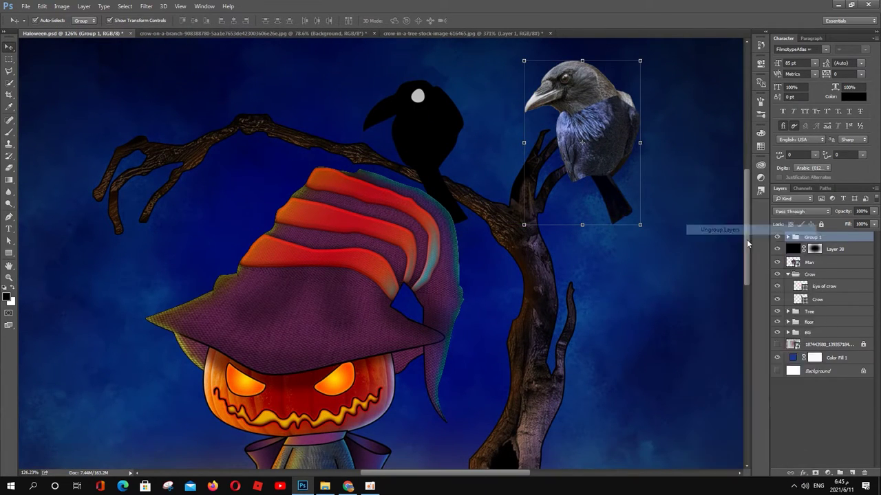
pyautogui.moveTo(561, 175)
pyautogui.mouseDown()
pyautogui.moveTo(576, 180)
pyautogui.moveTo(404, 187)
pyautogui.mouseUp()
# Flip Layer 39 horizontally, then rotate and warp it over the black crow silhouette
pyautogui.hotkey('ctrl', 't')
pyautogui.rightClick(450, 122)
pyautogui.click(509, 252)
pyautogui.moveTo(483, 84); pyautogui.dragTo(455, 178)
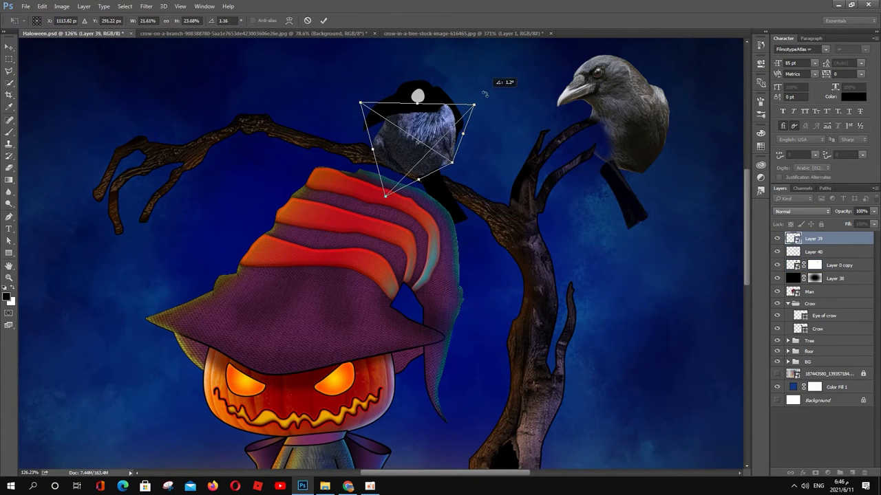
pyautogui.click(289, 20)
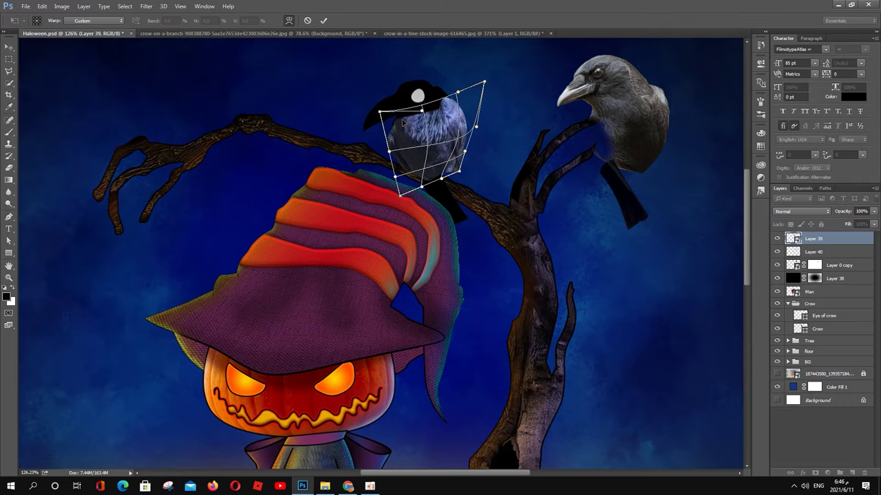
pyautogui.moveTo(449, 90); pyautogui.dragTo(441, 70)
pyautogui.moveTo(459, 172); pyautogui.dragTo(449, 174)
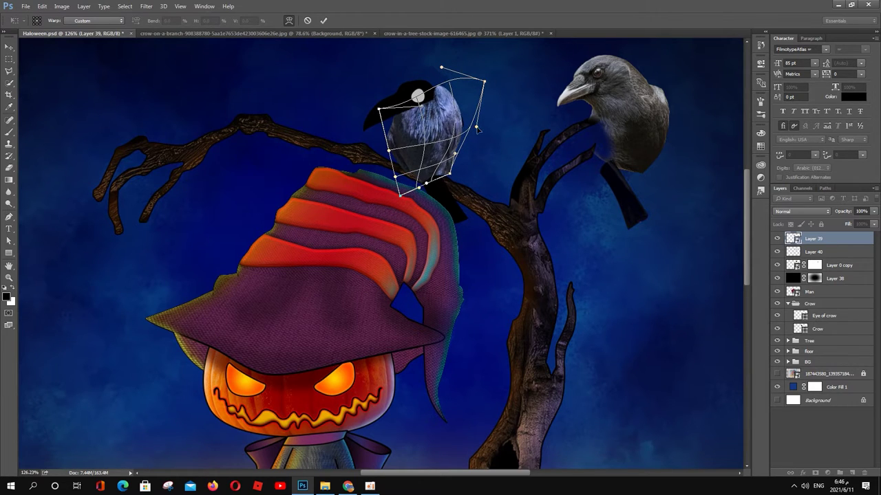
pyautogui.moveTo(476, 127); pyautogui.dragTo(481, 124)
pyautogui.press('Return')
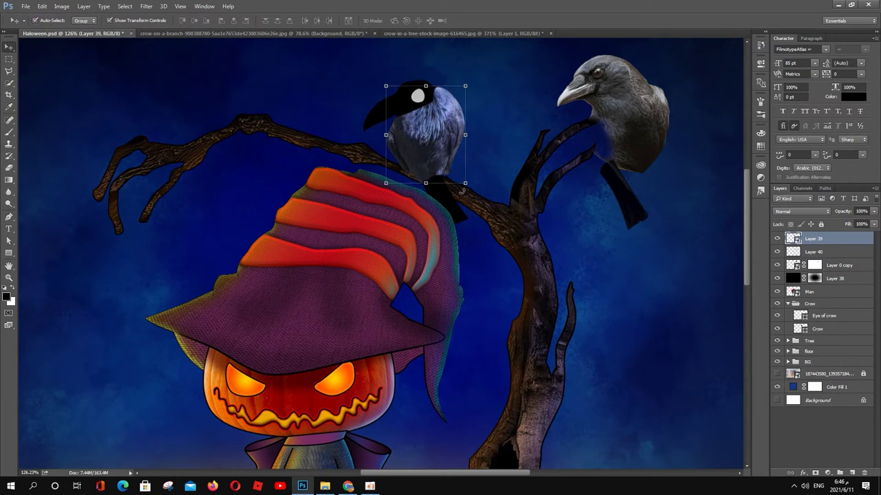
pyautogui.moveTo(636, 134)
pyautogui.mouseDown()
pyautogui.moveTo(425, 134)
pyautogui.moveTo(584, 127)
pyautogui.mouseUp()
# Copy the grey crow's beak onto the blue crow, warp it to fit, and mask it
pyautogui.scroll(5, 558, 151)
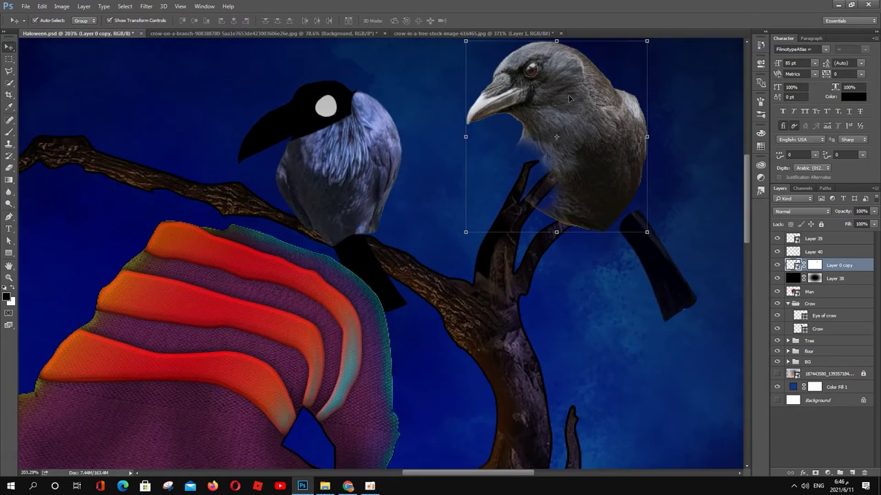
pyautogui.press('l')
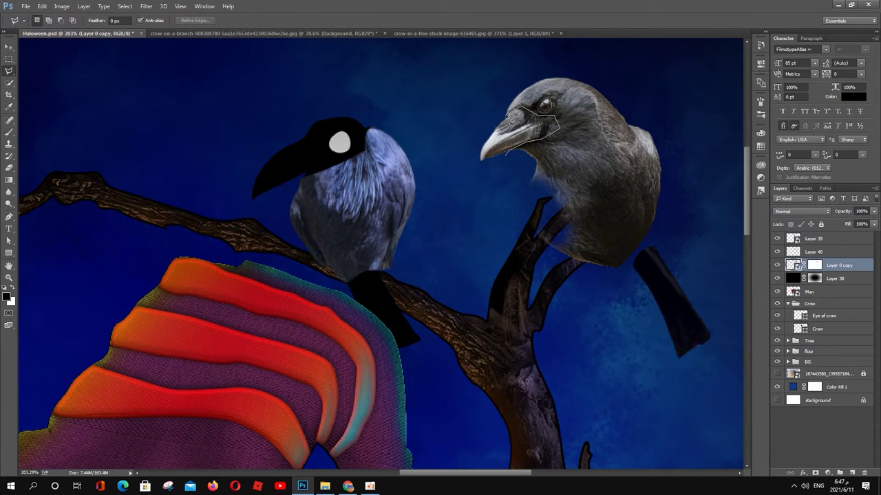
pyautogui.hotkey('ctrl', 'j')
pyautogui.moveTo(516, 134); pyautogui.dragTo(285, 154)
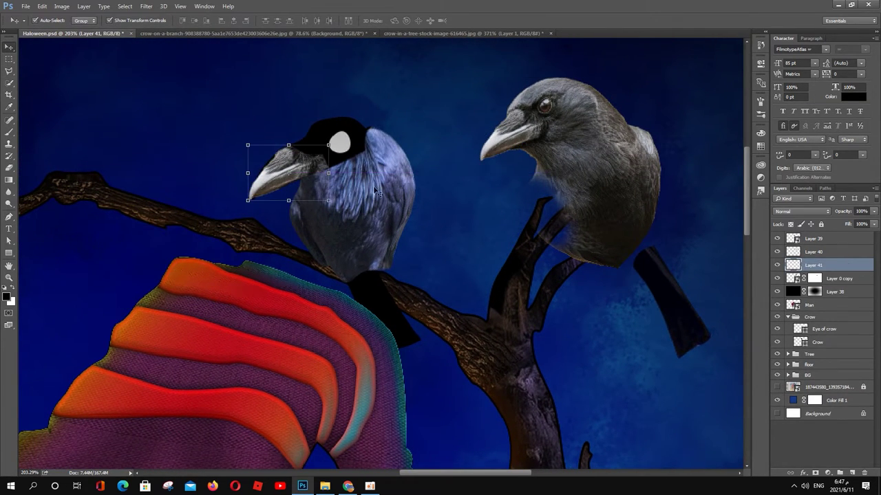
pyautogui.hotkey('ctrl', 't')
pyautogui.moveTo(275, 186)
pyautogui.mouseDown()
pyautogui.moveTo(310, 153)
pyautogui.moveTo(257, 141)
pyautogui.mouseUp()
pyautogui.rightClick(253, 138)
pyautogui.click(275, 218)
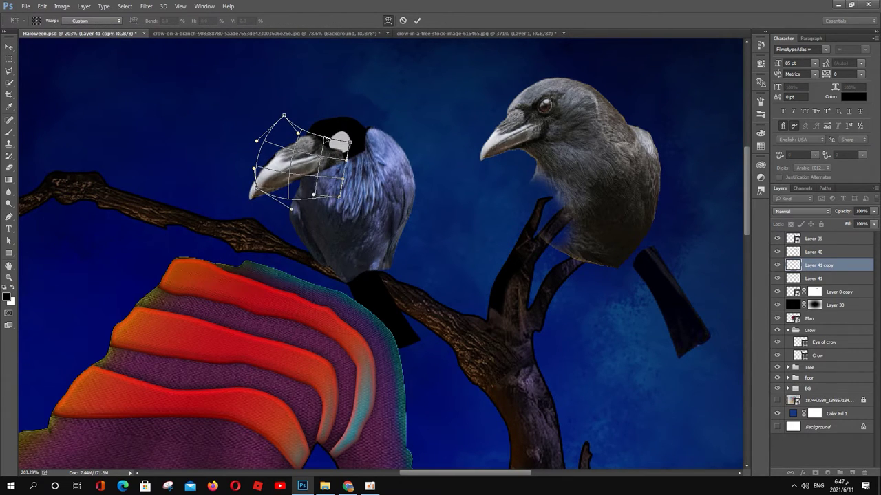
pyautogui.press('Return')
pyautogui.press('b')
pyautogui.click(816, 474)
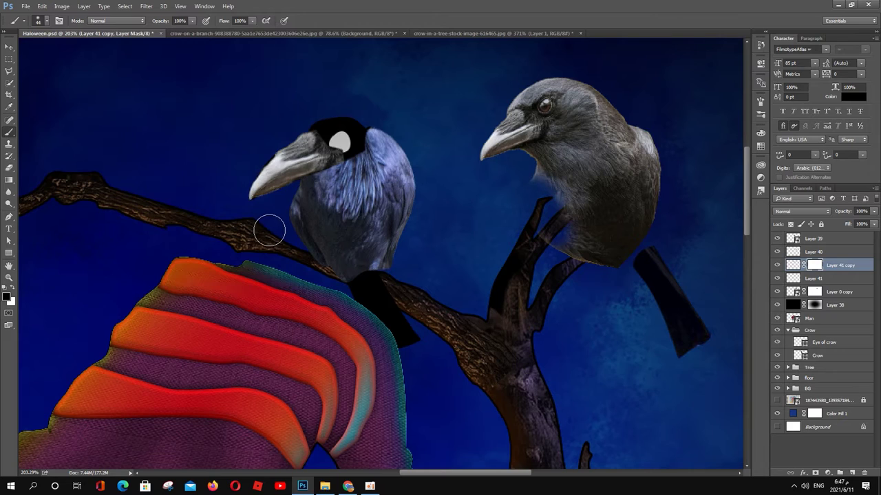
# Copy the grey crow's head onto the left crow, stack it on top, and warp it to fit
pyautogui.press('v')
pyautogui.keyDown('ctrl'); pyautogui.click(571, 152); pyautogui.keyUp('ctrl')
pyautogui.press('l')
pyautogui.moveTo(590, 82); pyautogui.dragTo(543, 77)
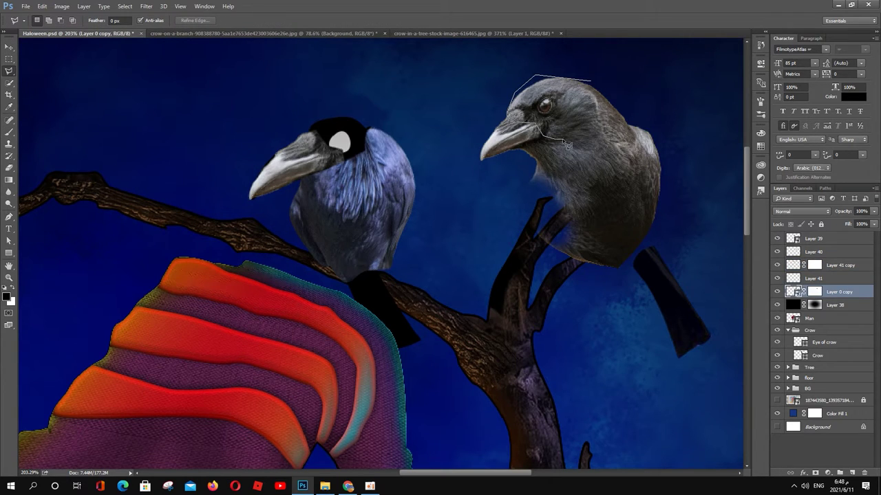
pyautogui.hotkey('ctrl', 'j')
pyautogui.press('v')
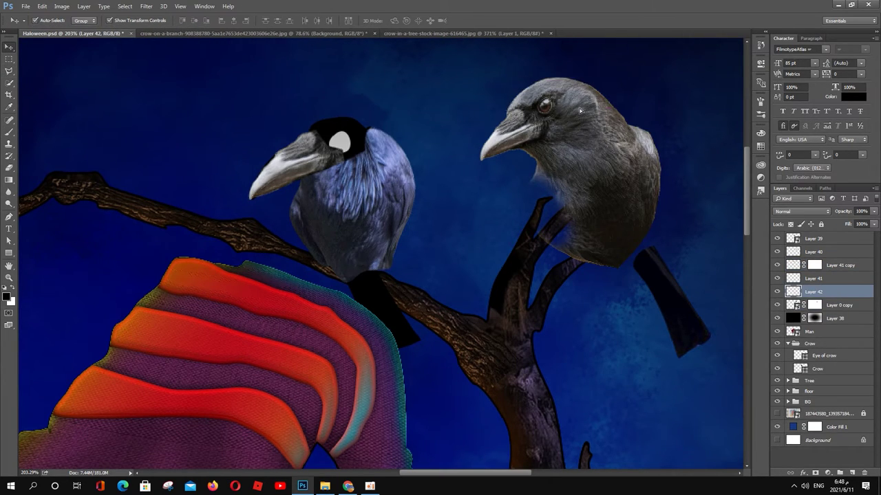
pyautogui.moveTo(617, 98); pyautogui.dragTo(414, 122)
pyautogui.moveTo(834, 293); pyautogui.dragTo(826, 235)
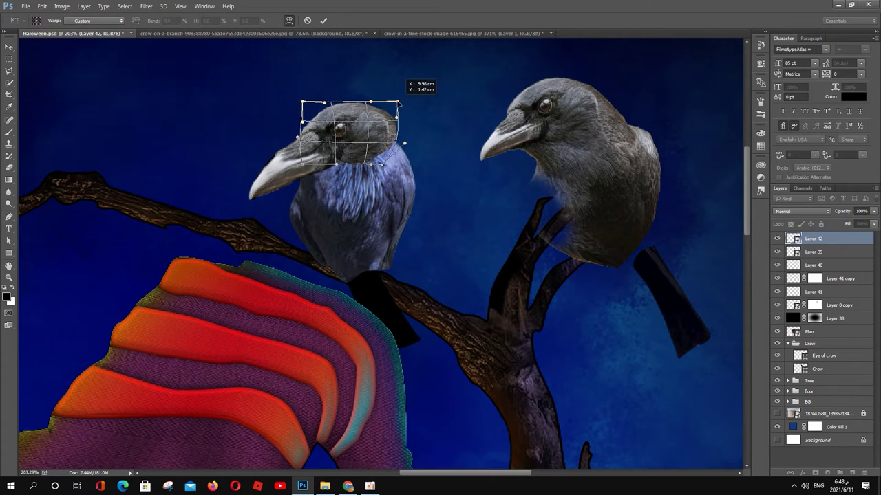
pyautogui.moveTo(405, 102); pyautogui.dragTo(381, 90)
pyautogui.moveTo(301, 102); pyautogui.dragTo(296, 110)
pyautogui.moveTo(380, 89); pyautogui.dragTo(370, 103)
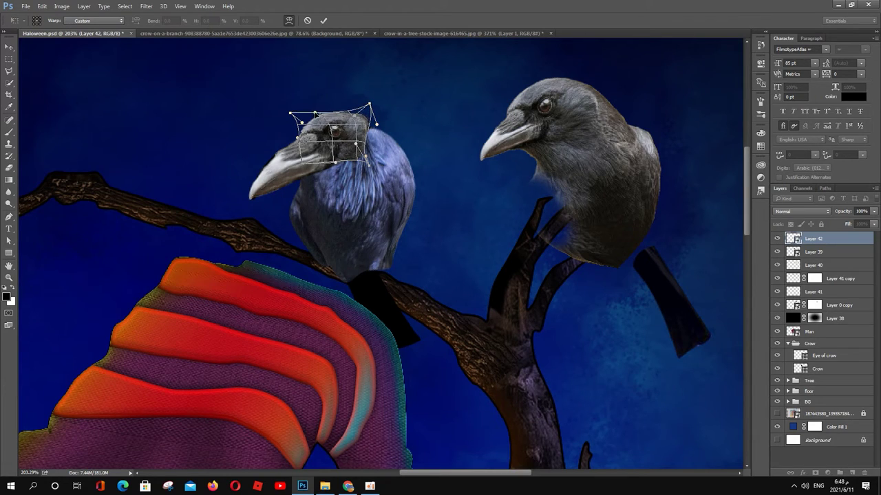
pyautogui.press('Return')
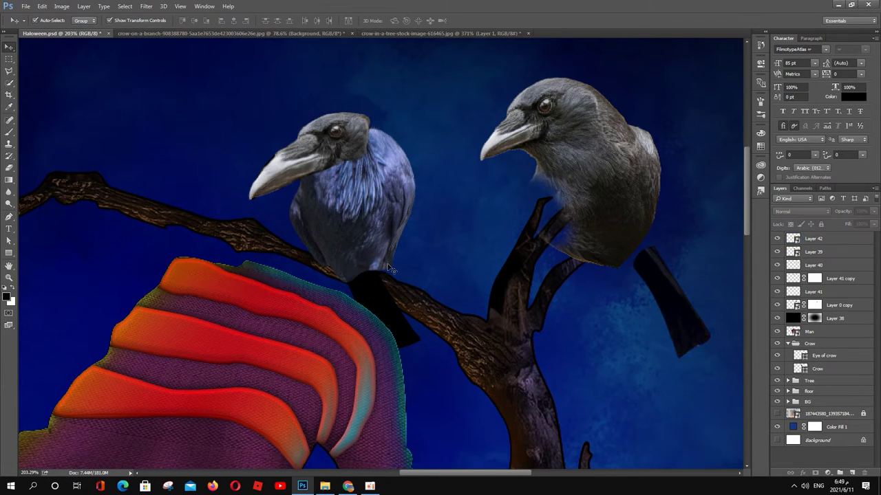
# Copy the crow's legs to a new layer and place them gripping the branch
pyautogui.moveTo(685, 315)
pyautogui.mouseDown()
pyautogui.moveTo(402, 335)
pyautogui.moveTo(616, 123)
pyautogui.moveTo(371, 300)
pyautogui.mouseUp()
pyautogui.click(829, 305)
pyautogui.hotkey('ctrl', 'j')
pyautogui.hotkey('ctrl', 't')
pyautogui.click(776, 318)
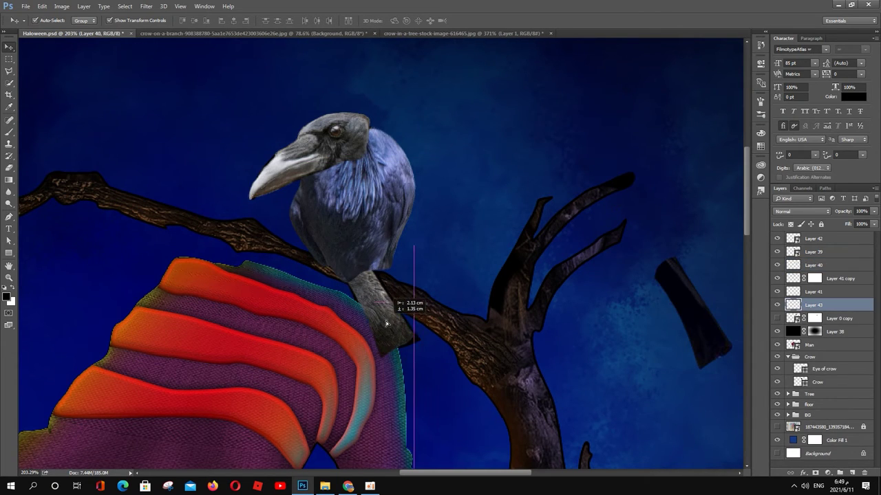
pyautogui.click(388, 20)
pyautogui.moveTo(413, 245); pyautogui.dragTo(429, 197)
pyautogui.press('Return')
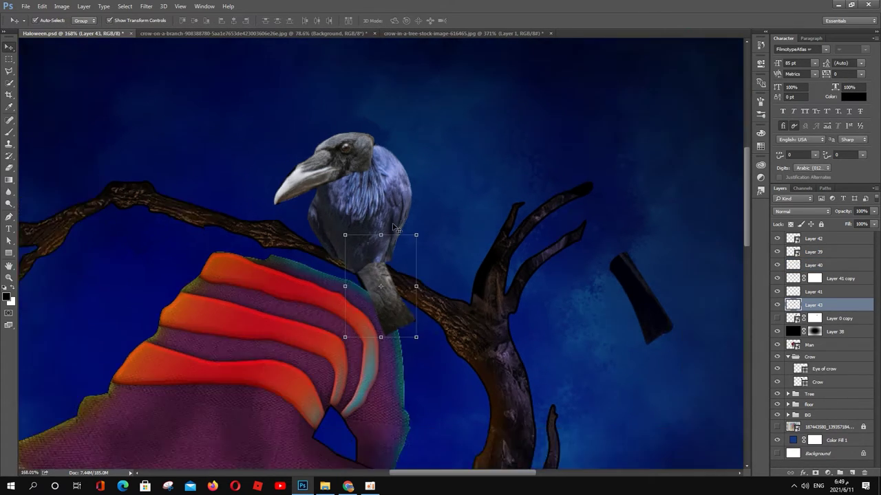
pyautogui.scroll(-5, 396, 235)
# Hide the leftover dark shape (Layer 40), group the crow layers, and add a group mask
pyautogui.hotkey('alt', ']')
pyautogui.hotkey('alt', ']')
pyautogui.hotkey('alt', ']')
pyautogui.hotkey('ctrl', ',')
pyautogui.click(831, 239)
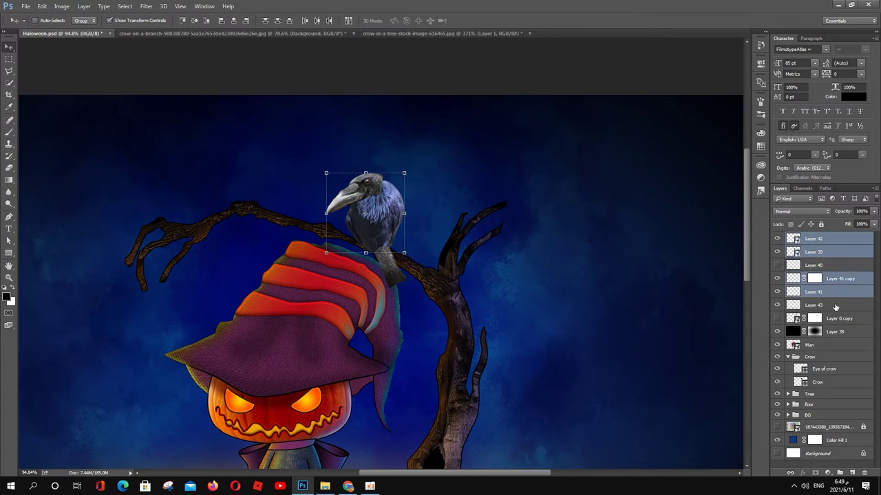
pyautogui.keyDown('shift'); pyautogui.click(812, 305); pyautogui.keyUp('shift')
pyautogui.hotkey('ctrl', 'g')
pyautogui.scroll(5, 396, 200)
pyautogui.click(814, 472)
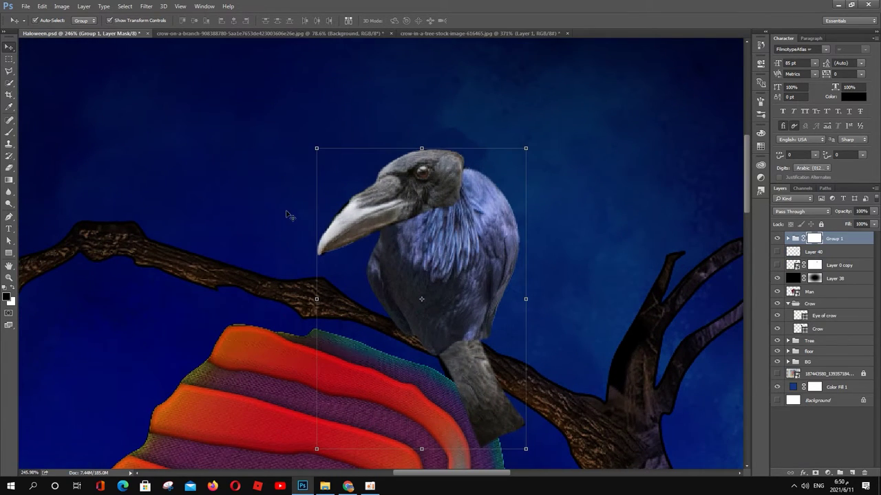
pyautogui.press('b')
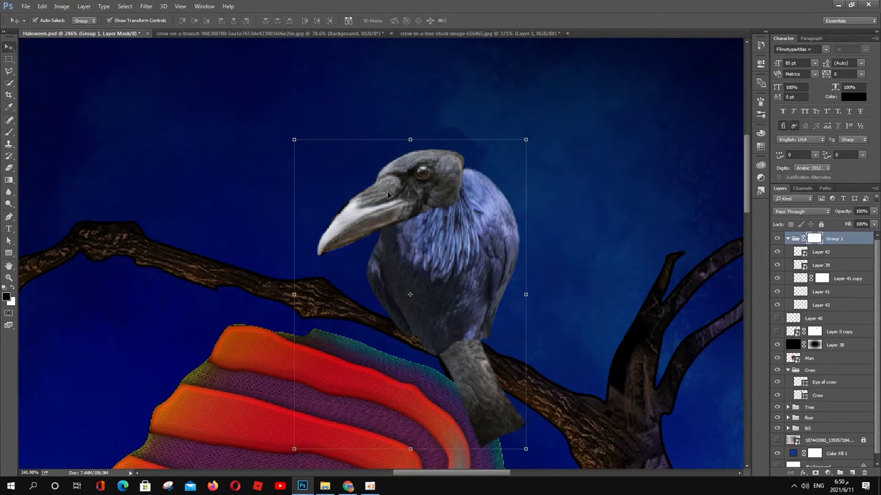
pyautogui.keyDown('ctrl'); pyautogui.click(509, 242); pyautogui.keyUp('ctrl')
pyautogui.rightClick(432, 109)
pyautogui.press('Return')
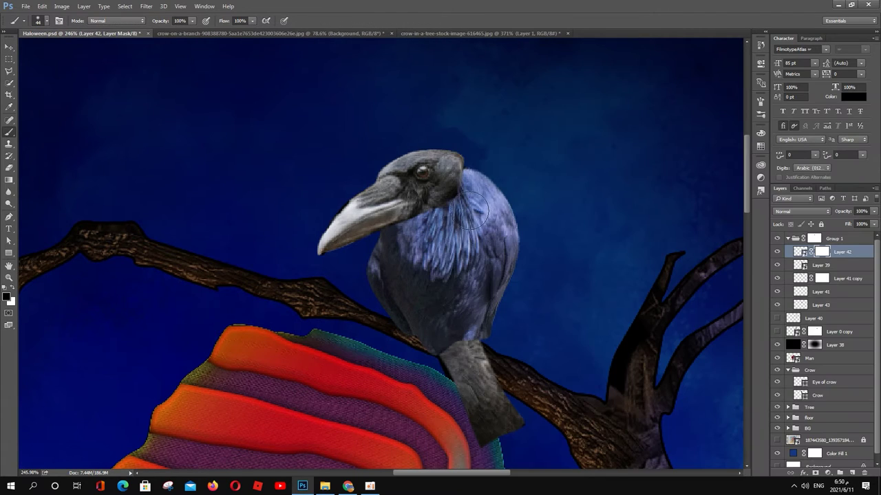
# Convert Group 1 to a smart object and open it as Group 1.psb
pyautogui.click(839, 238)
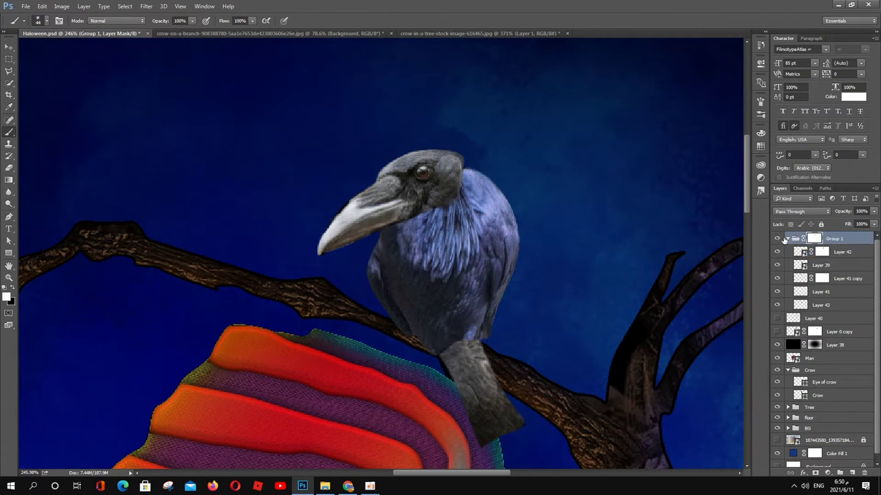
pyautogui.rightClick(843, 239)
pyautogui.click(730, 385)
pyautogui.doubleClick(794, 240)
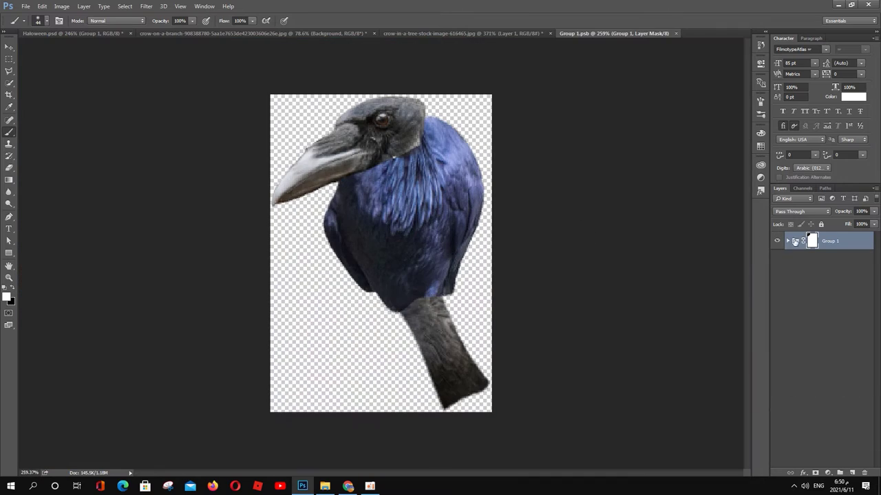
pyautogui.click(834, 276)
# Clone feather texture over the crow's neck seam on a new empty layer
pyautogui.rightClick(413, 264)
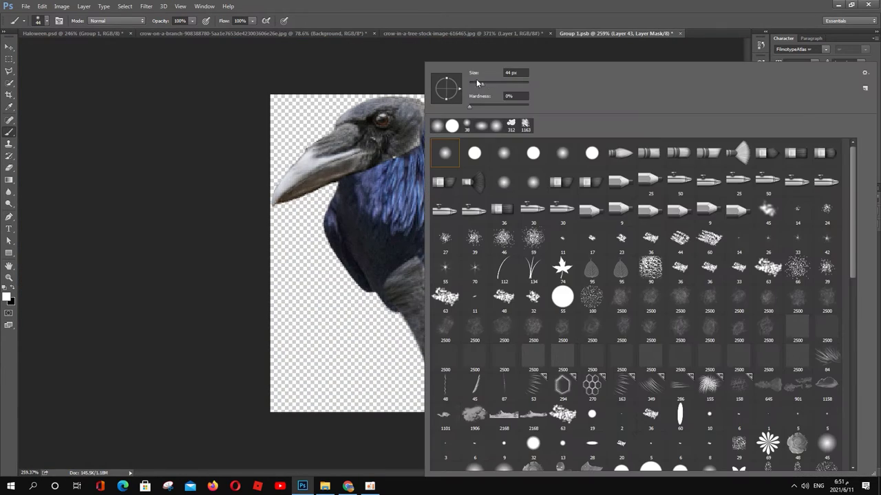
pyautogui.press('Return')
pyautogui.press('x')
pyautogui.keyDown('ctrl'); pyautogui.click(852, 474); pyautogui.keyUp('ctrl')
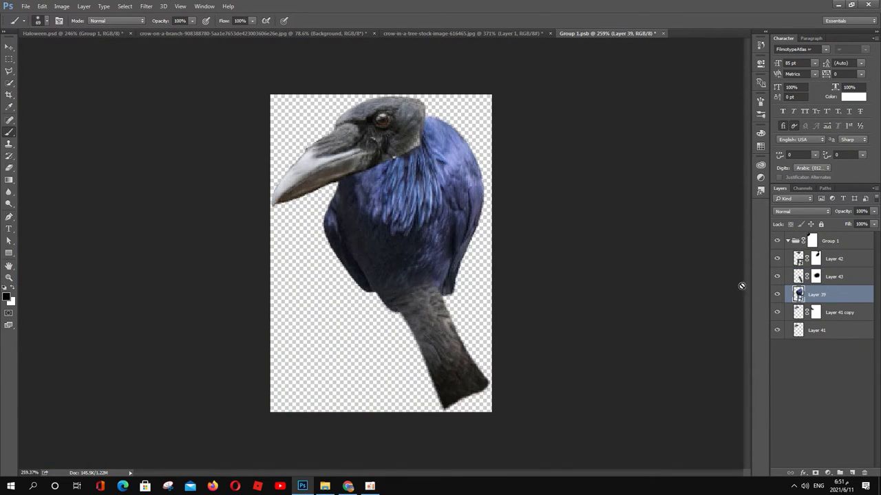
pyautogui.press('s')
pyautogui.moveTo(419, 157); pyautogui.dragTo(429, 152)
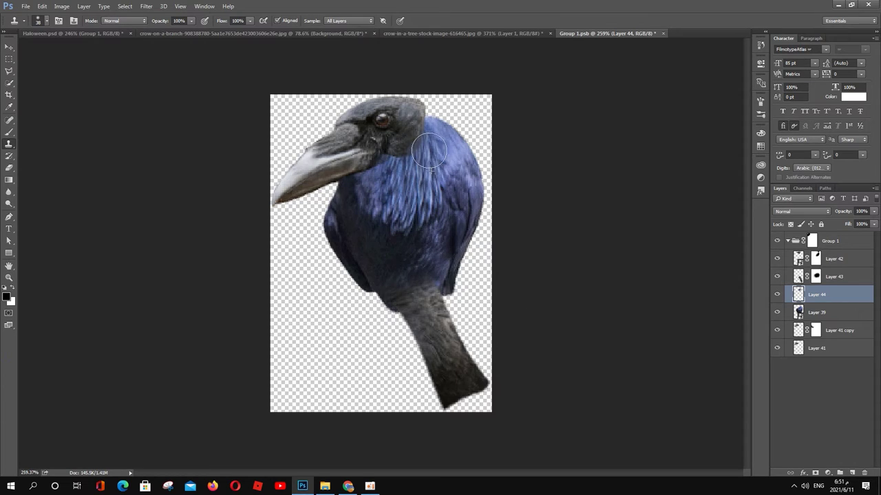
pyautogui.press('v')
# Add a Black & White adjustment to the crow and drag it into Halloween.psd
pyautogui.click(830, 475)
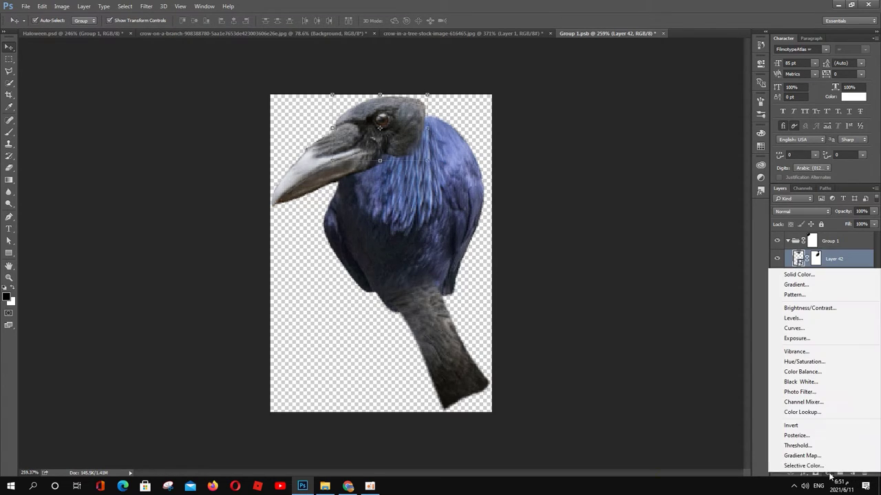
pyautogui.click(818, 372)
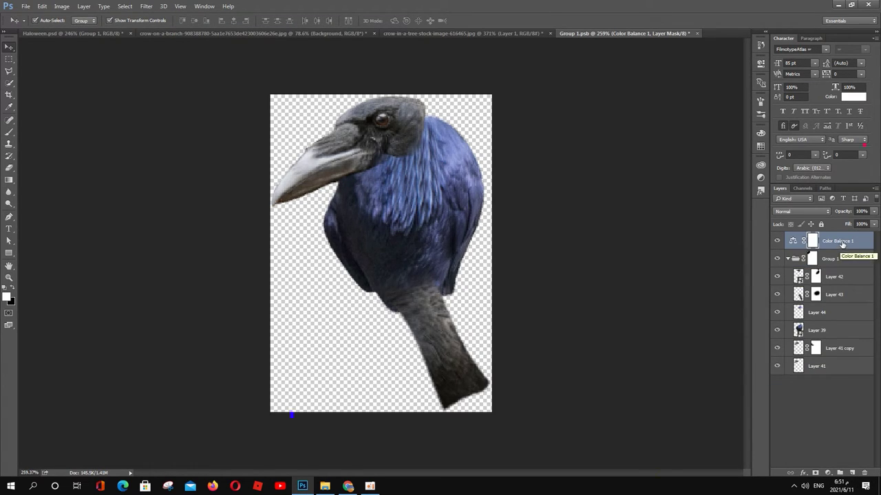
pyautogui.hotkey('ctrl', 'z')
pyautogui.click(830, 474)
pyautogui.click(831, 380)
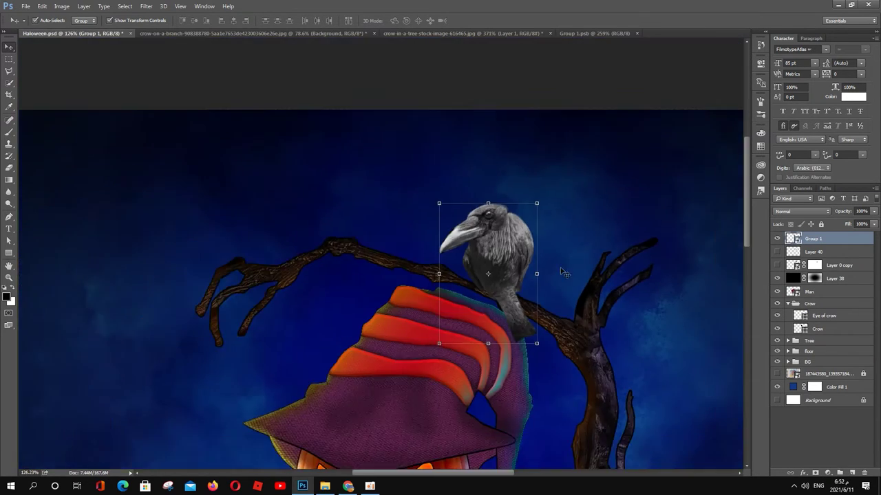
pyautogui.moveTo(70, 36); pyautogui.dragTo(421, 204)
# Name the layer 'Crow' and move it into the Crow group
pyautogui.write('Crow')
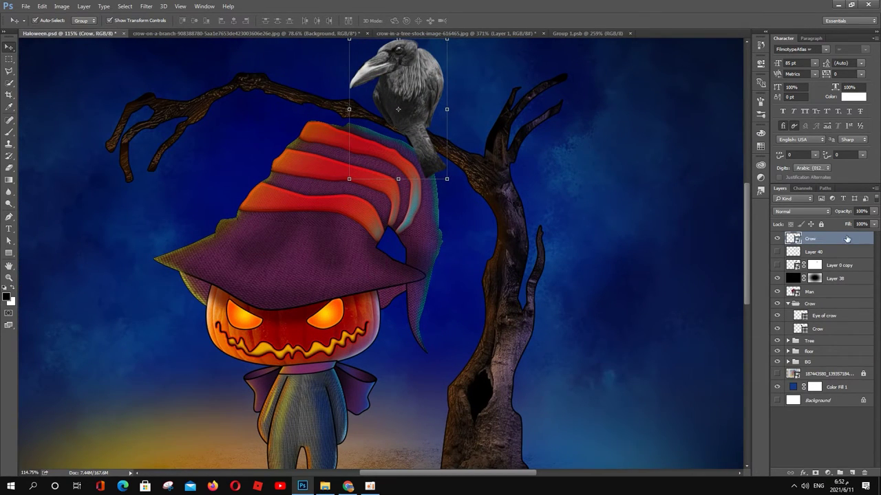
pyautogui.moveTo(847, 240); pyautogui.dragTo(851, 337)
pyautogui.click(777, 302)
# Paint orange over the crow's back on a clipped Color Dodge layer, then hide it
pyautogui.press('Return')
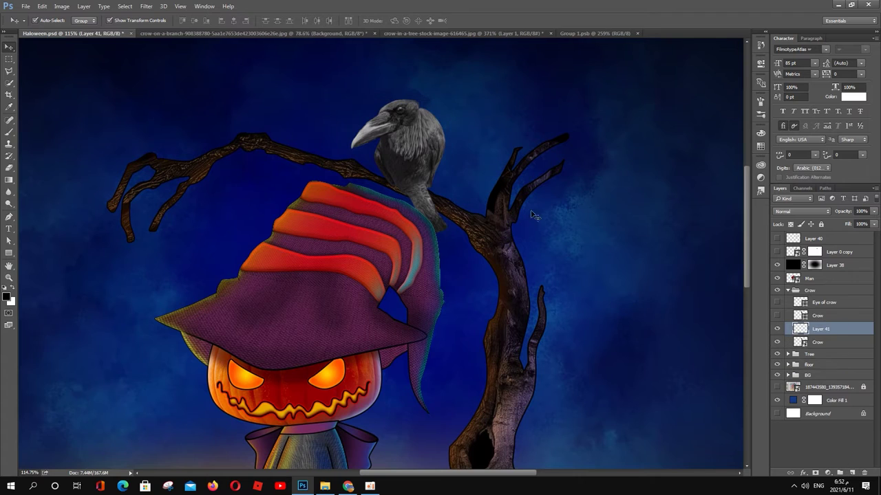
pyautogui.press('i')
pyautogui.click(7, 297)
pyautogui.click(704, 243)
pyautogui.click(804, 166)
pyautogui.press('b')
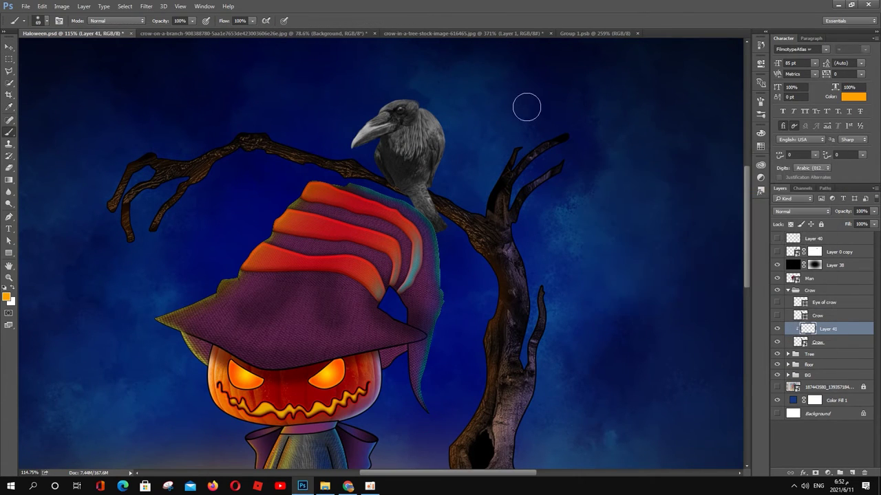
pyautogui.rightClick(430, 62)
pyautogui.press('Escape')
pyautogui.moveTo(434, 127); pyautogui.dragTo(443, 172)
pyautogui.click(801, 211)
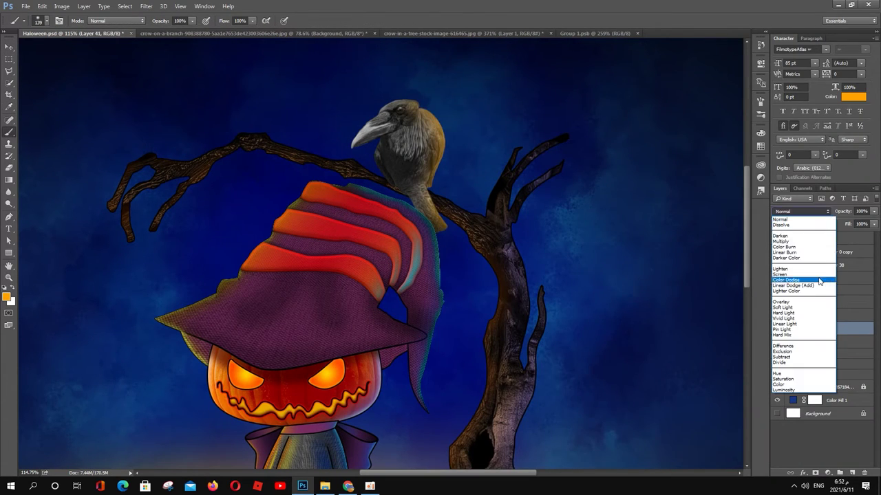
pyautogui.click(791, 279)
pyautogui.click(776, 330)
# Add a colorized golden Hue/Saturation adjustment in Screen mode with an inverted mask
pyautogui.click(827, 474)
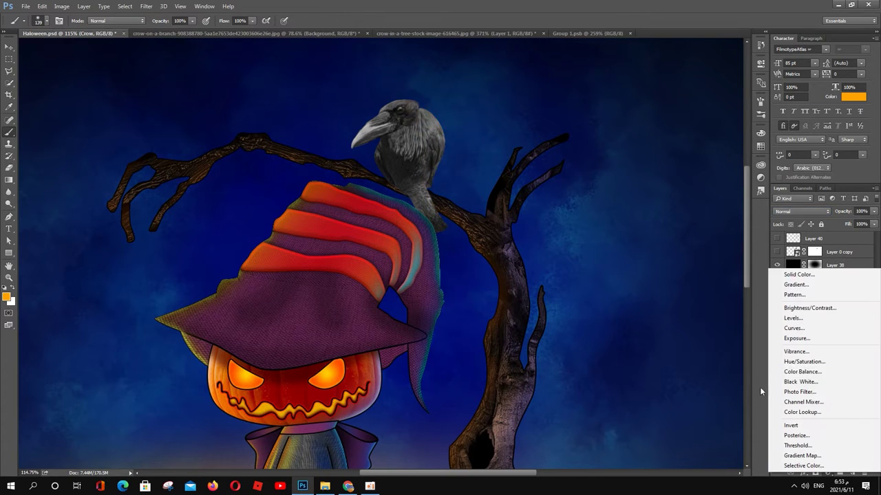
pyautogui.click(798, 361)
pyautogui.click(669, 169)
pyautogui.moveTo(696, 138); pyautogui.dragTo(769, 141)
pyautogui.moveTo(682, 158); pyautogui.dragTo(700, 159)
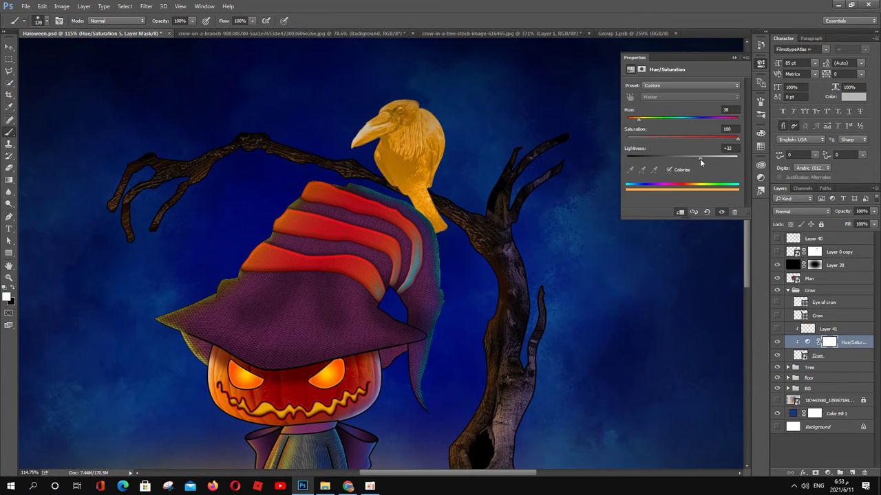
pyautogui.moveTo(638, 119); pyautogui.dragTo(645, 121)
pyautogui.click(802, 211)
pyautogui.click(784, 274)
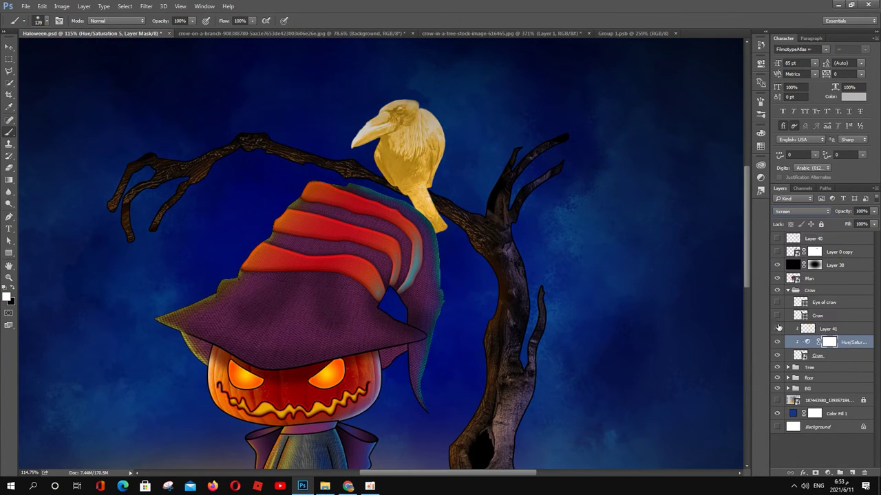
pyautogui.hotkey('ctrl', 'i')
pyautogui.rightClick(440, 190)
pyautogui.press('Escape')
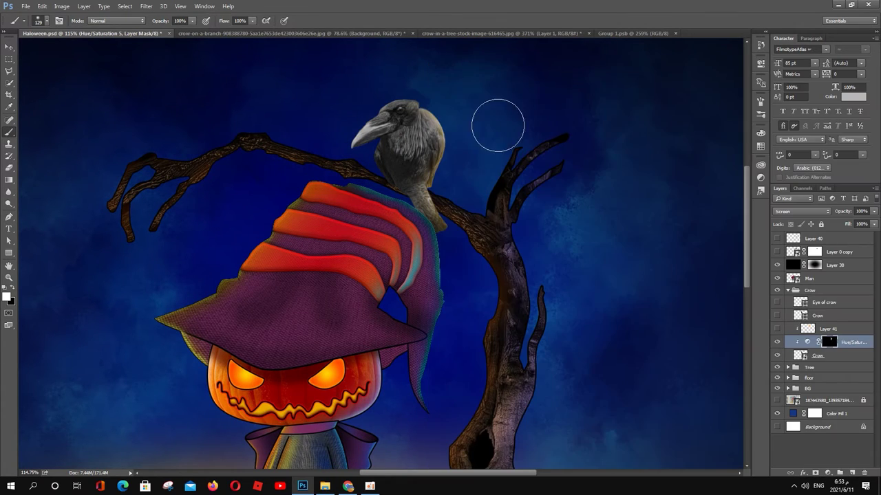
pyautogui.rightClick(482, 120)
pyautogui.click(437, 200)
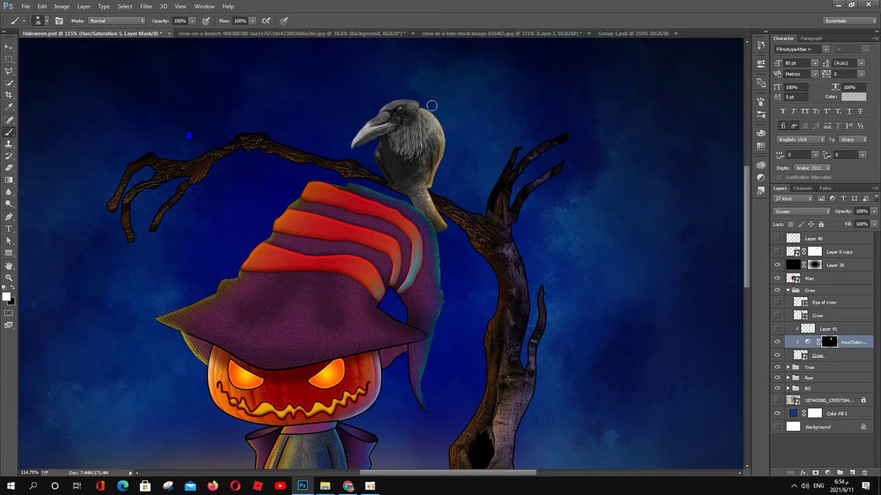
# Duplicate the Hue/Saturation adjustment, target its mask, and set a 15 px brush
pyautogui.hotkey('ctrl', 'j')
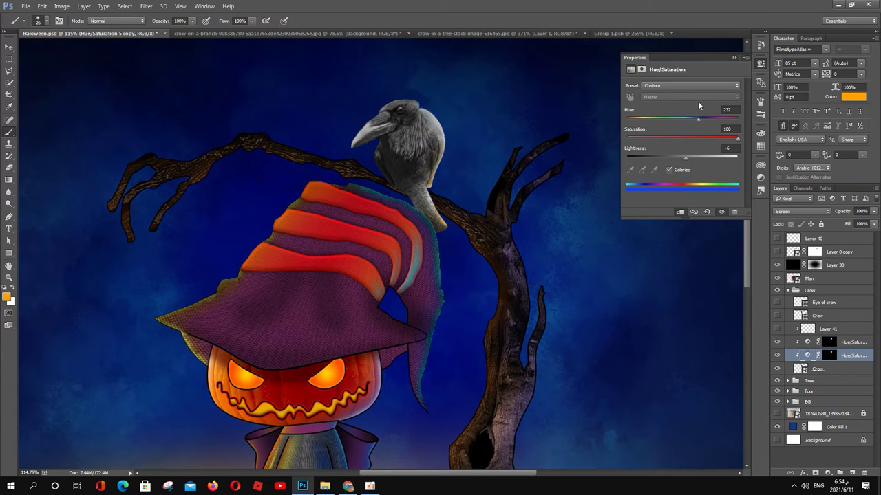
pyautogui.click(760, 62)
pyautogui.click(829, 355)
pyautogui.press('d')
pyautogui.rightClick(341, 65)
pyautogui.moveTo(386, 86); pyautogui.dragTo(426, 86)
pyautogui.press('Return')
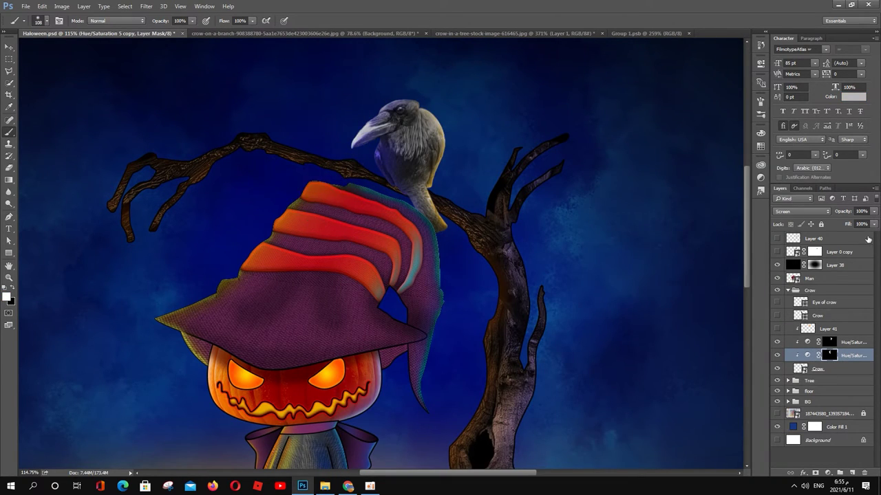
pyautogui.rightClick(421, 171)
pyautogui.moveTo(495, 80); pyautogui.dragTo(464, 80)
pyautogui.press('Return')
pyautogui.hotkey('ctrl', '0')
# Give the Crow layer a dark Color Overlay layer style
pyautogui.click(846, 368)
pyautogui.doubleClick(846, 369)
pyautogui.click(520, 205)
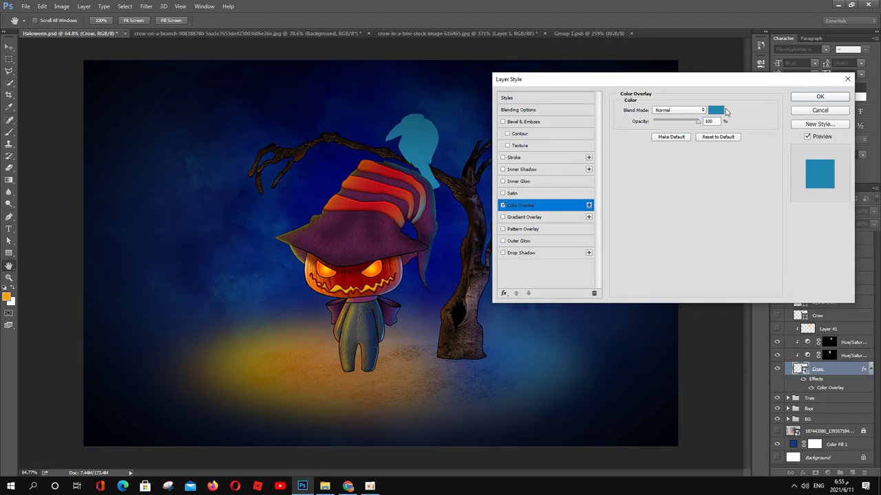
pyautogui.click(679, 110)
pyautogui.click(671, 138)
pyautogui.moveTo(697, 121); pyautogui.dragTo(688, 122)
pyautogui.click(820, 97)
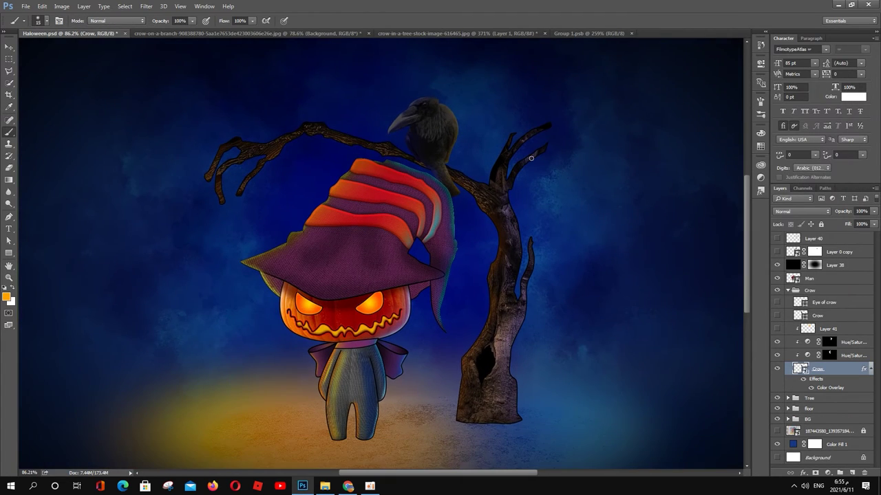
# Duplicate Crow as Crow copy at Soft Light, 43% opacity, with a new overlay blend mode
pyautogui.hotkey('ctrl', 'j')
pyautogui.click(801, 211)
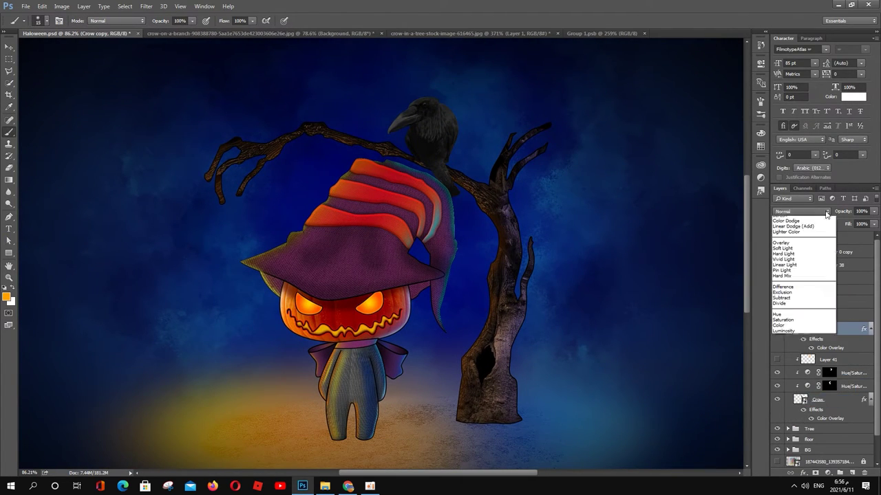
pyautogui.click(805, 311)
pyautogui.moveTo(873, 211)
pyautogui.mouseDown()
pyautogui.moveTo(848, 225)
pyautogui.moveTo(867, 228)
pyautogui.moveTo(852, 226)
pyautogui.mouseUp()
pyautogui.doubleClick(829, 348)
pyautogui.click(668, 110)
pyautogui.click(674, 205)
pyautogui.click(816, 95)
# Return Crow copy to Normal at 100% opacity, hide the original's overlay, and fit the view
pyautogui.click(802, 211)
pyautogui.click(808, 219)
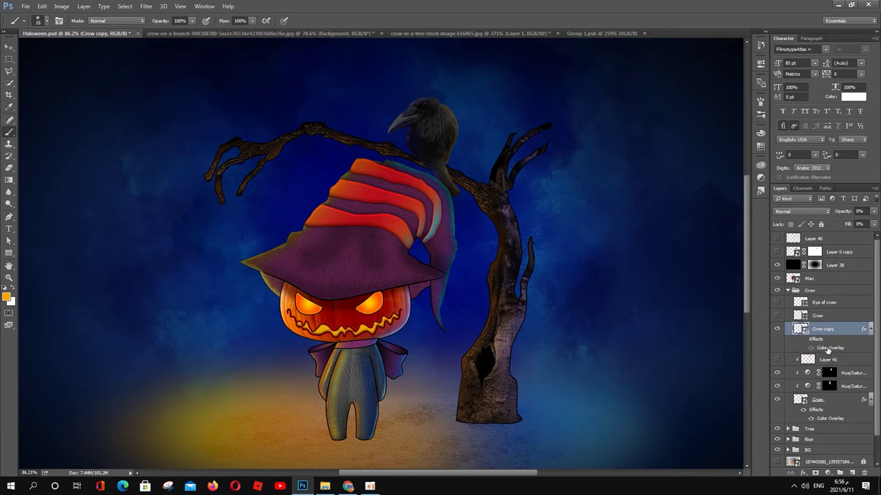
pyautogui.click(803, 410)
pyautogui.moveTo(873, 215); pyautogui.dragTo(877, 236)
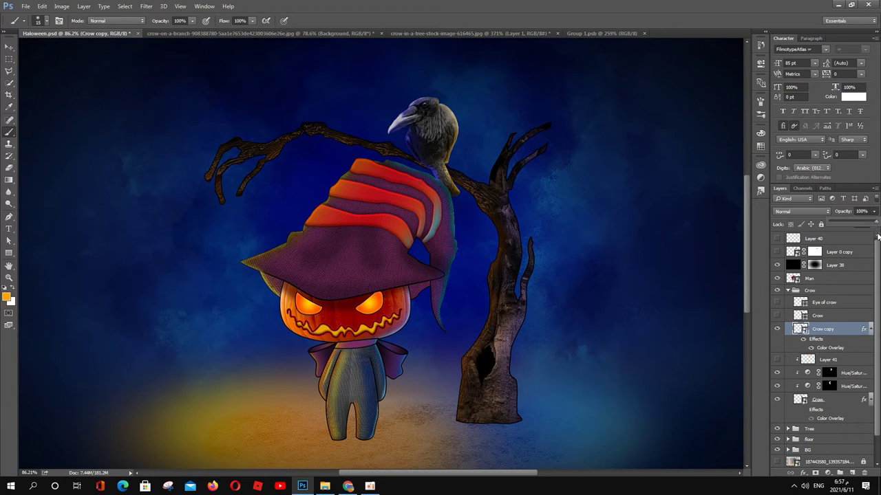
pyautogui.click(9, 46)
pyautogui.hotkey('ctrl', '0')
pyautogui.click(706, 361)
# Collapse the Crow group in the Layers panel and dismiss the layer options menu
pyautogui.click(812, 281)
pyautogui.click(796, 291)
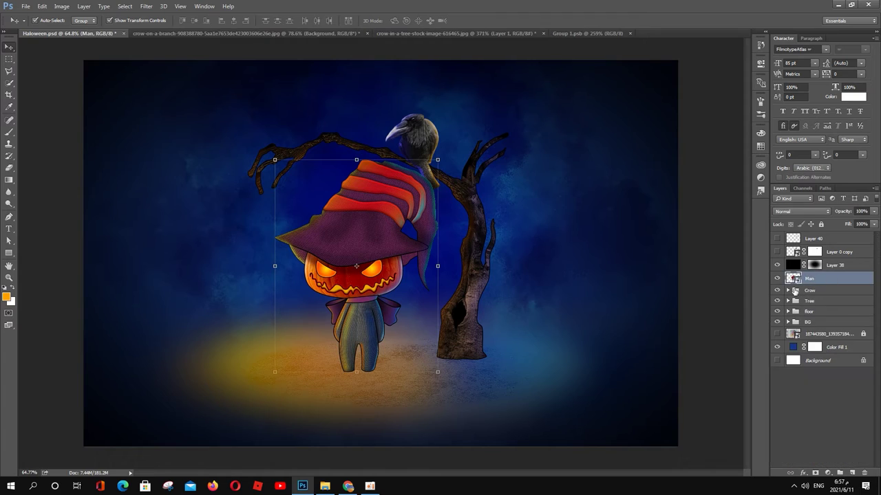
pyautogui.rightClick(812, 279)
pyautogui.click(662, 301)
# Duplicate Tree as Tree Shadow, flipped and moved below the tree base
pyautogui.click(839, 314)
pyautogui.moveTo(839, 303); pyautogui.dragTo(839, 311)
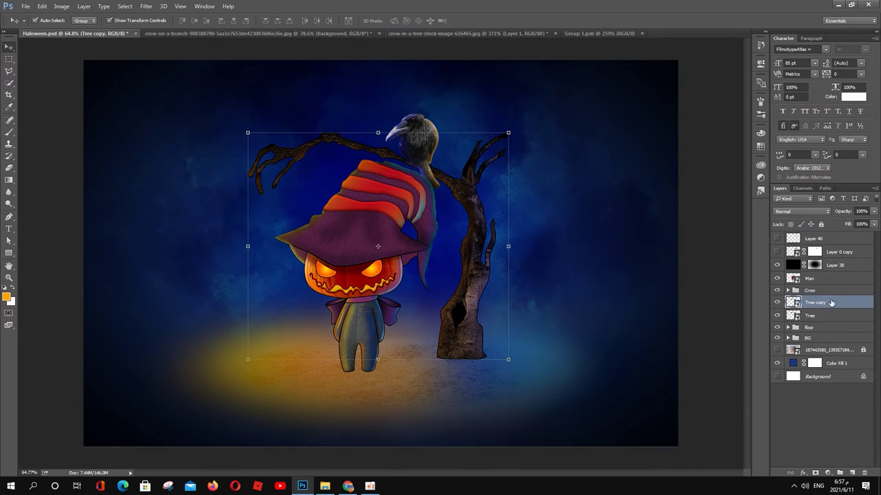
pyautogui.doubleClick(823, 315)
pyautogui.write('dow')
pyautogui.press('Return')
pyautogui.hotkey('ctrl', 't')
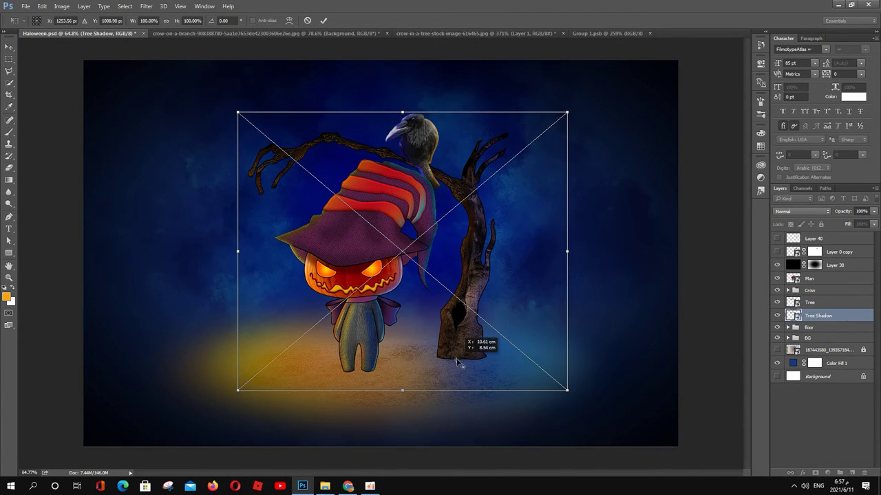
pyautogui.moveTo(482, 344); pyautogui.dragTo(479, 403)
pyautogui.press('Return')
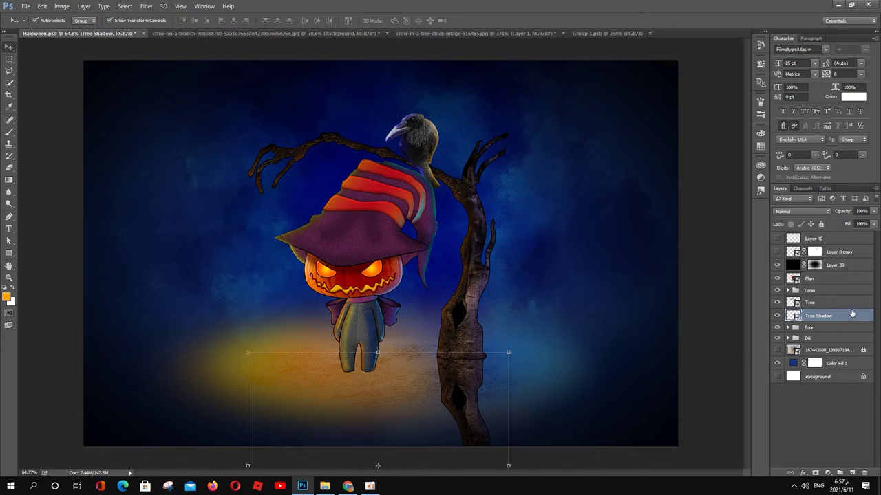
# Duplicate Man as Man Shadow, flipped and moved below the figure's feet
pyautogui.moveTo(824, 279); pyautogui.dragTo(827, 300)
pyautogui.write('Shadow')
pyautogui.press('Return')
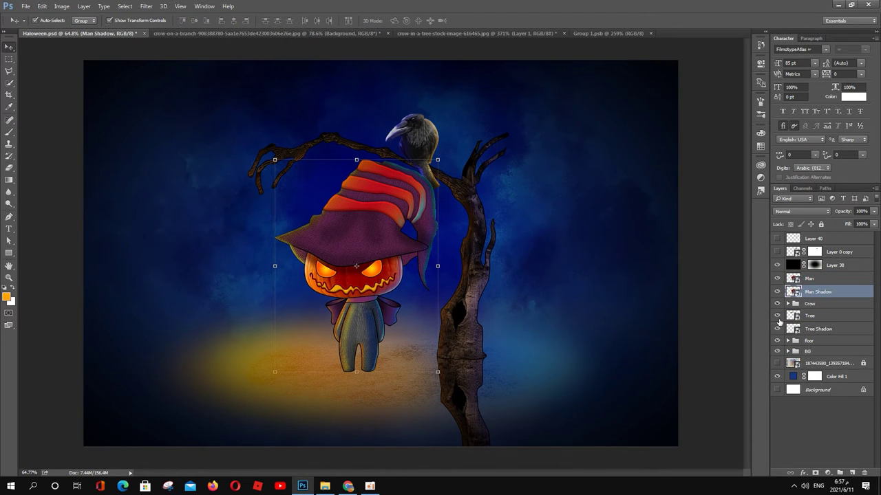
pyautogui.moveTo(367, 177); pyautogui.dragTo(417, 360)
pyautogui.press('Return')
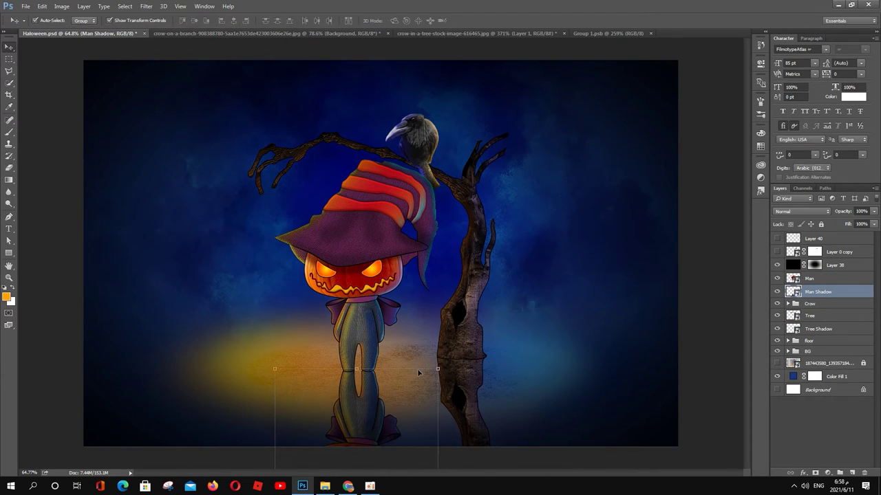
pyautogui.keyDown('shift'); pyautogui.click(628, 372); pyautogui.keyUp('shift')
# Move both shadow layers below Tree and group them together
pyautogui.keyDown('ctrl'); pyautogui.click(826, 266); pyautogui.keyUp('ctrl')
pyautogui.keyDown('ctrl'); pyautogui.click(825, 332); pyautogui.keyUp('ctrl')
pyautogui.moveTo(843, 295); pyautogui.dragTo(852, 320)
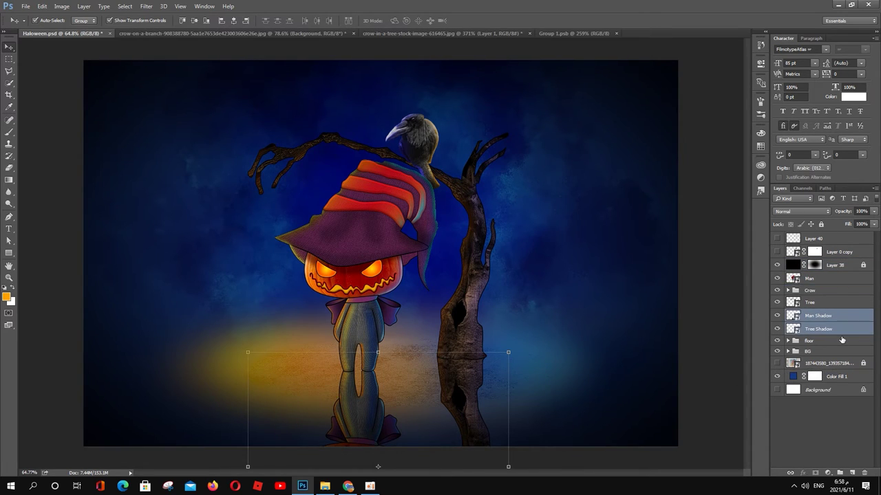
pyautogui.hotkey('ctrl', 'g')
# Give the shadow group a Gradient Overlay and a black (000000) Color Overlay
pyautogui.doubleClick(854, 319)
pyautogui.click(525, 216)
pyautogui.click(679, 111)
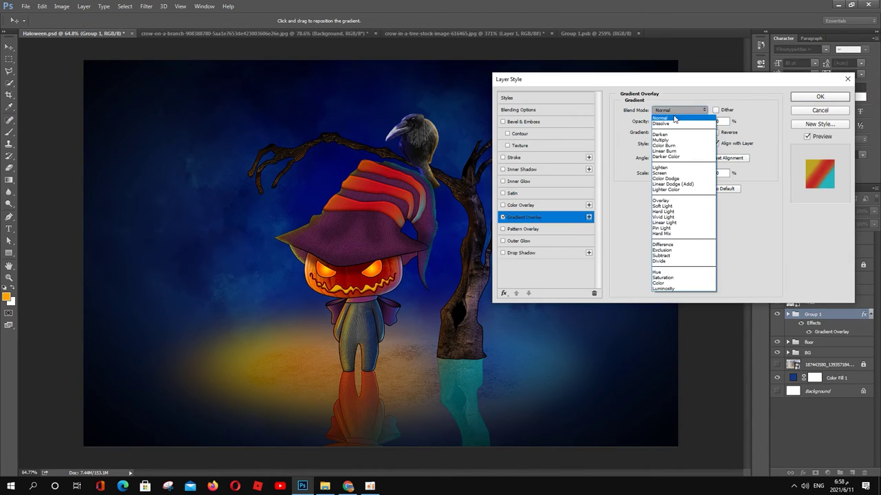
pyautogui.click(679, 130)
pyautogui.click(737, 171)
pyautogui.click(521, 205)
pyautogui.click(716, 110)
pyautogui.write('000000')
pyautogui.press('Return')
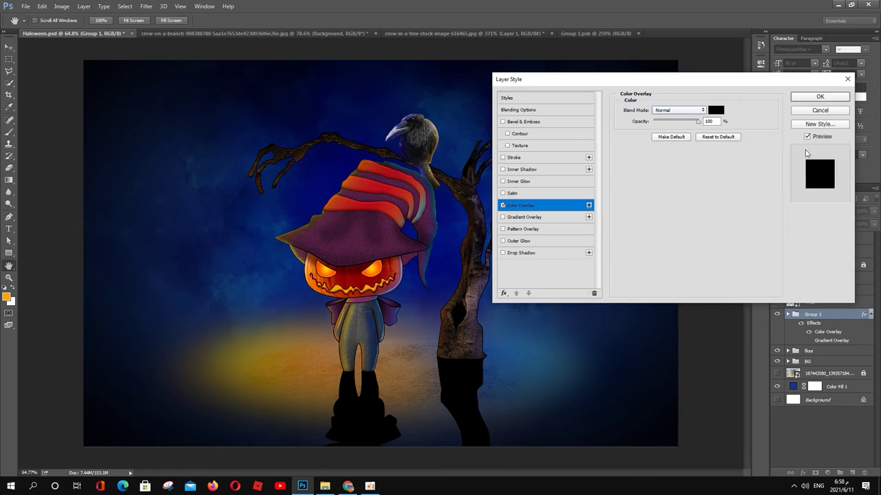
pyautogui.click(819, 96)
# Convert the shadow group to a Smart Object in Multiply at 73% fill with Gaussian Blur
pyautogui.rightClick(813, 315)
pyautogui.click(797, 114)
pyautogui.hotkey('shift', 'alt', 'm')
pyautogui.hotkey('shift', '7')
pyautogui.hotkey('shift', '3')
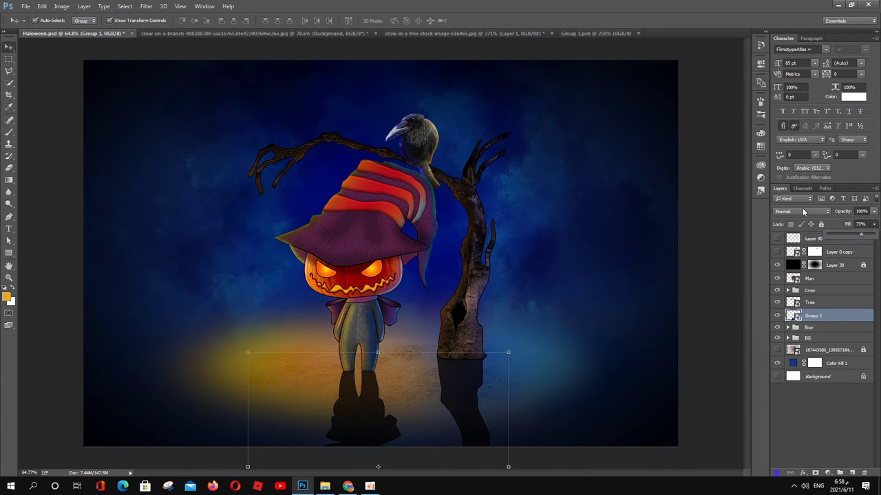
pyautogui.click(146, 6)
pyautogui.click(304, 143)
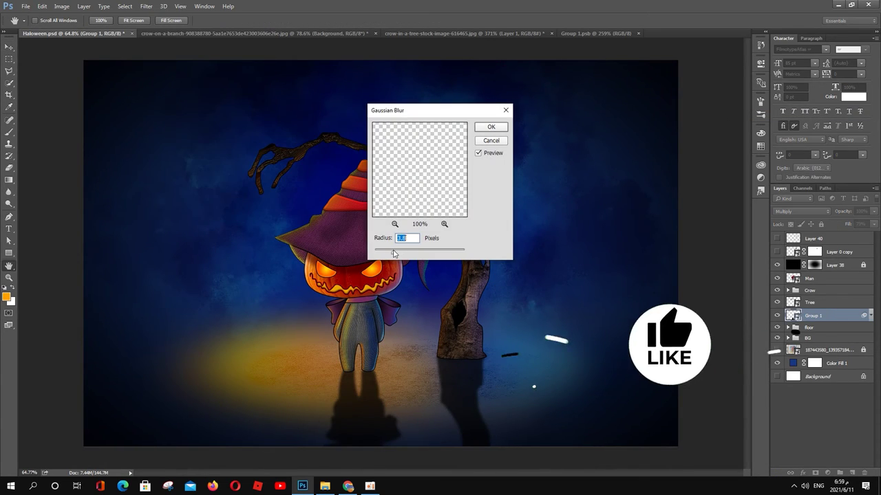
pyautogui.press('Return')
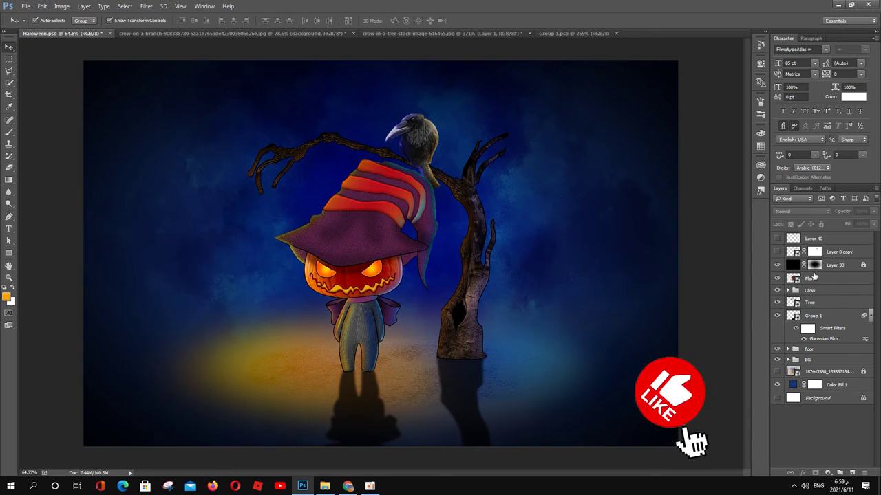
# Rename it Shadow and add a gradient layer mask fading it toward the image bottom
pyautogui.doubleClick(813, 315)
pyautogui.write('Shadow')
pyautogui.press('Return')
pyautogui.click(816, 473)
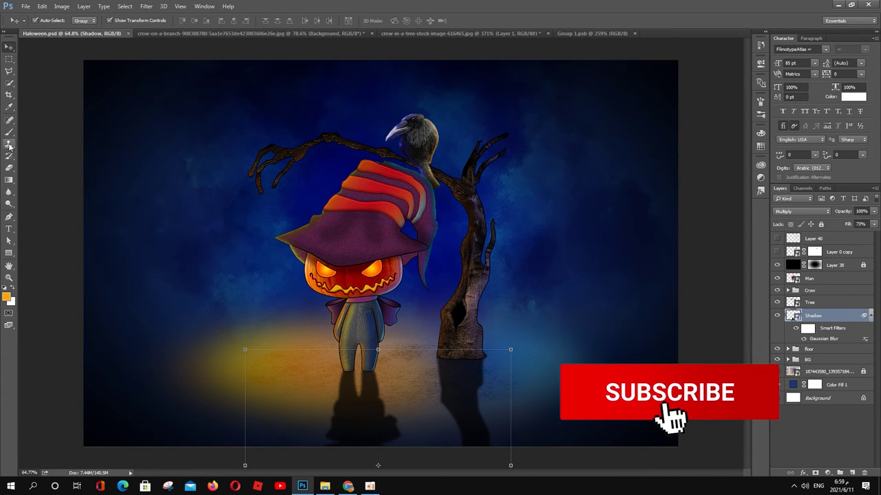
pyautogui.press('g')
pyautogui.press('d')
pyautogui.moveTo(410, 318); pyautogui.dragTo(405, 451)
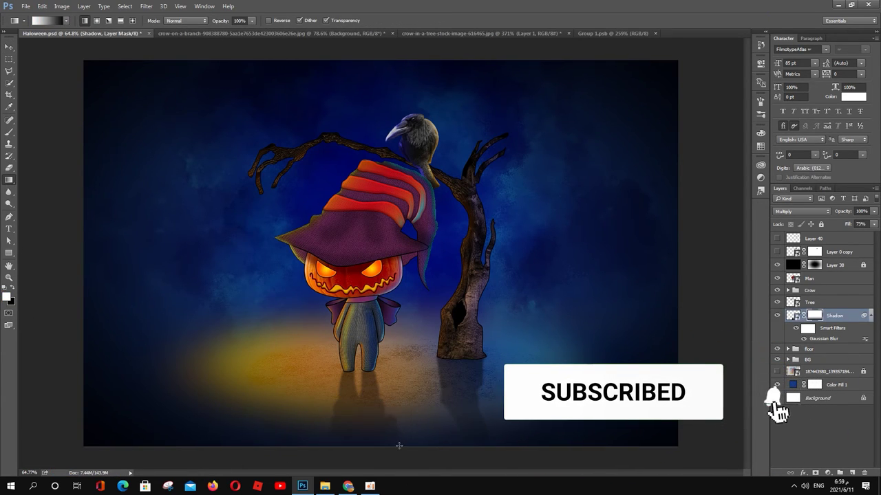
pyautogui.press('v')
# Create the new Layer 42 and adjust brush size and hardness
pyautogui.hotkey('ctrl', 'shift', 'alt', 'n')
pyautogui.press('b')
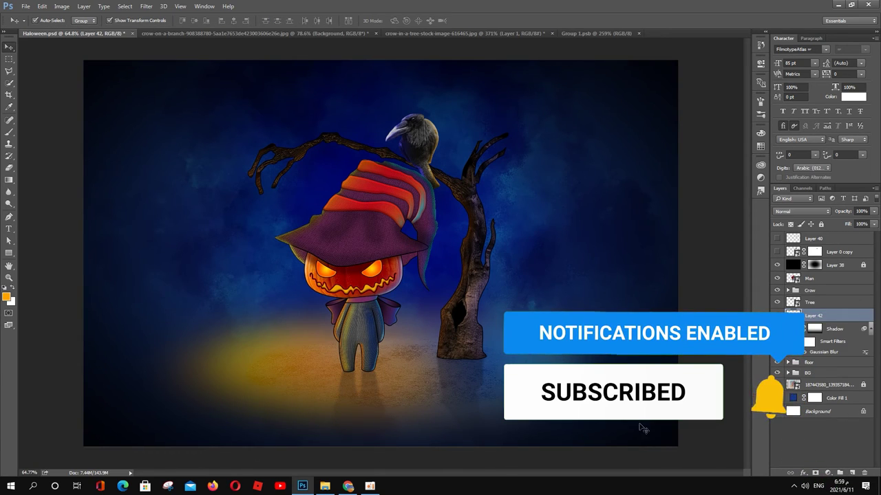
pyautogui.rightClick(380, 62)
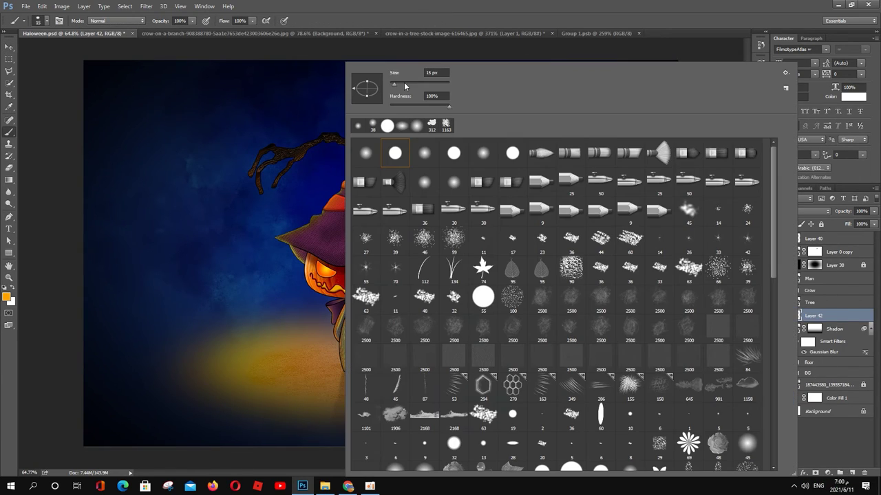
pyautogui.press('Return')
pyautogui.scroll(4, 553, 359)
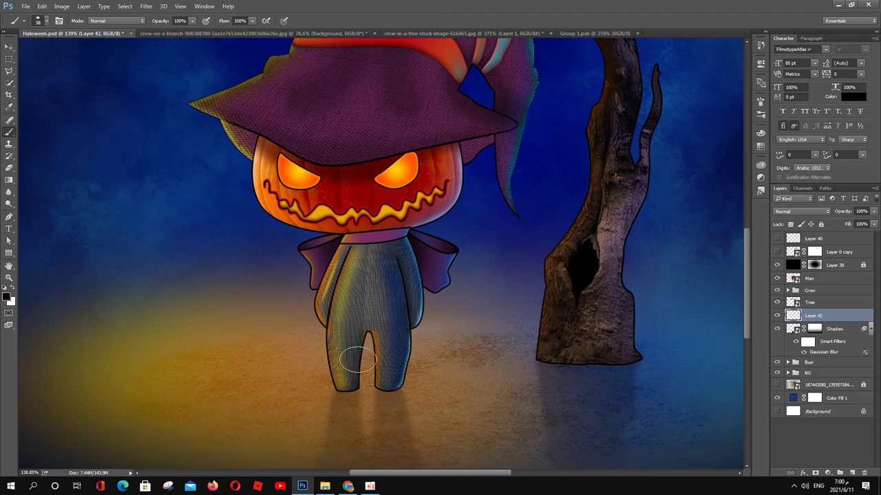
pyautogui.rightClick(430, 63)
pyautogui.press('Return')
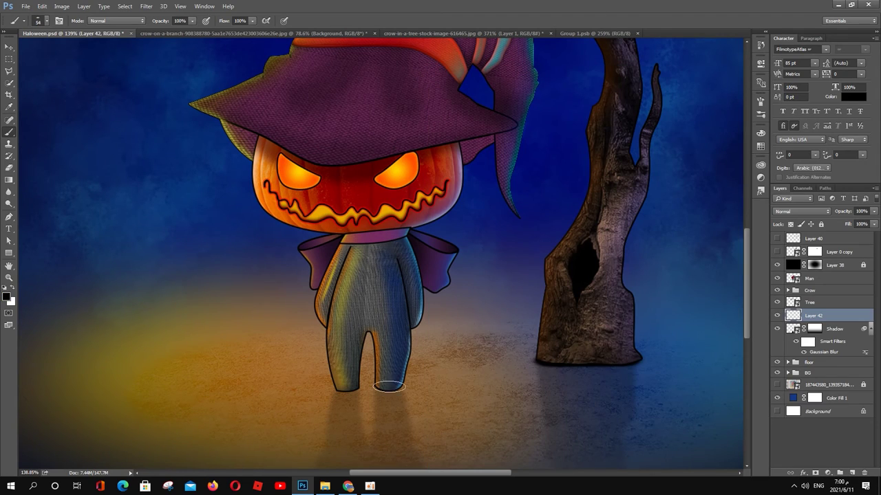
pyautogui.press('v')
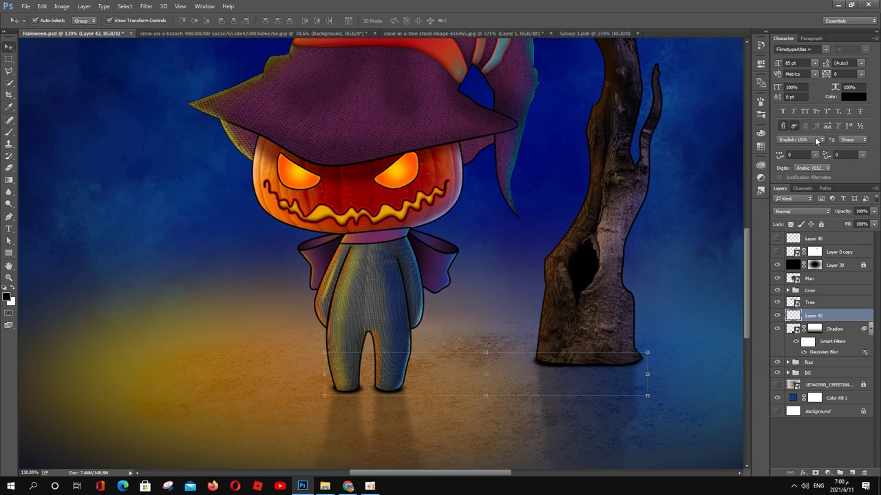